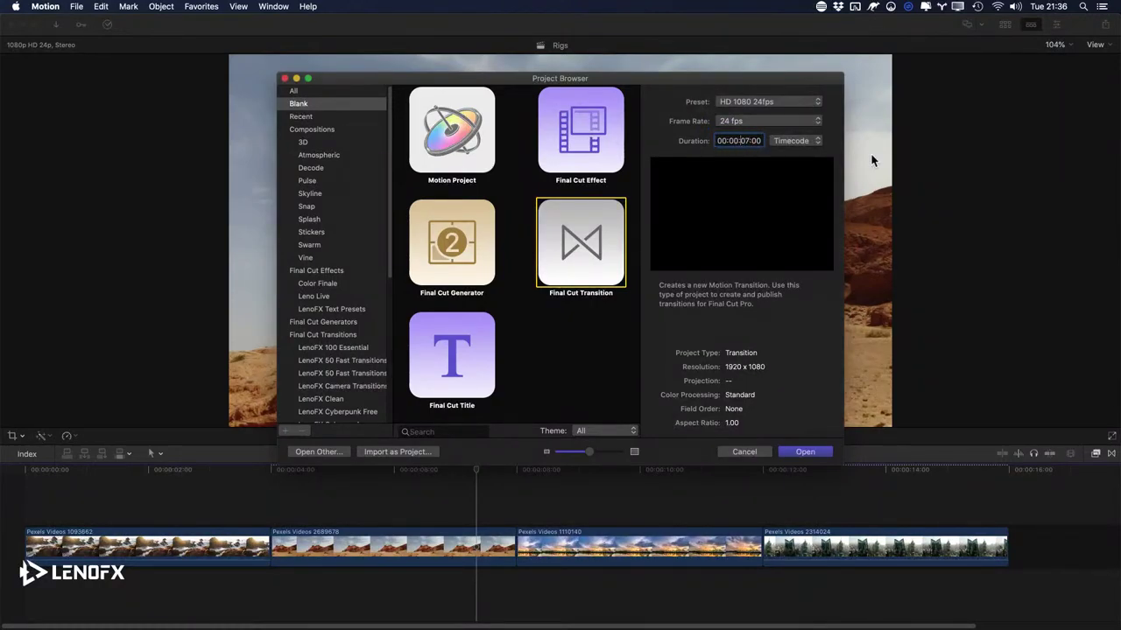
Step: Create a Final Cut Transition project at HD 1080 24 fps with a duration of 2 seconds
key("super+a")
type("2")
left_click(814, 453)
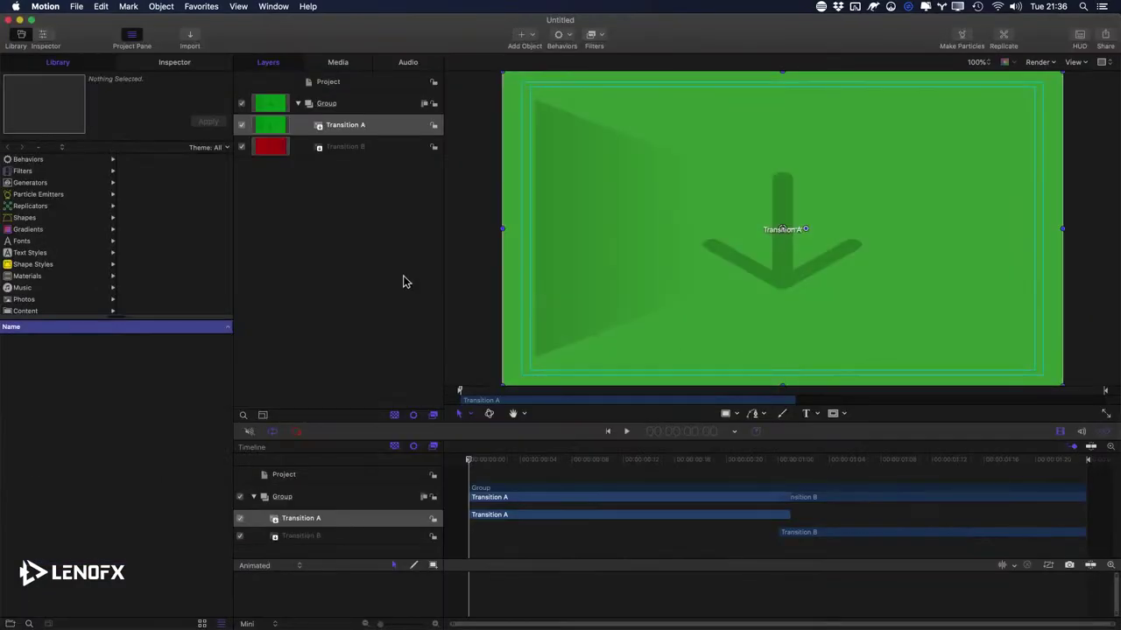
Step: Hide the Keyframe Editor, enlarge the Timeline pane and fit the canvas view to the window
left_click(398, 200)
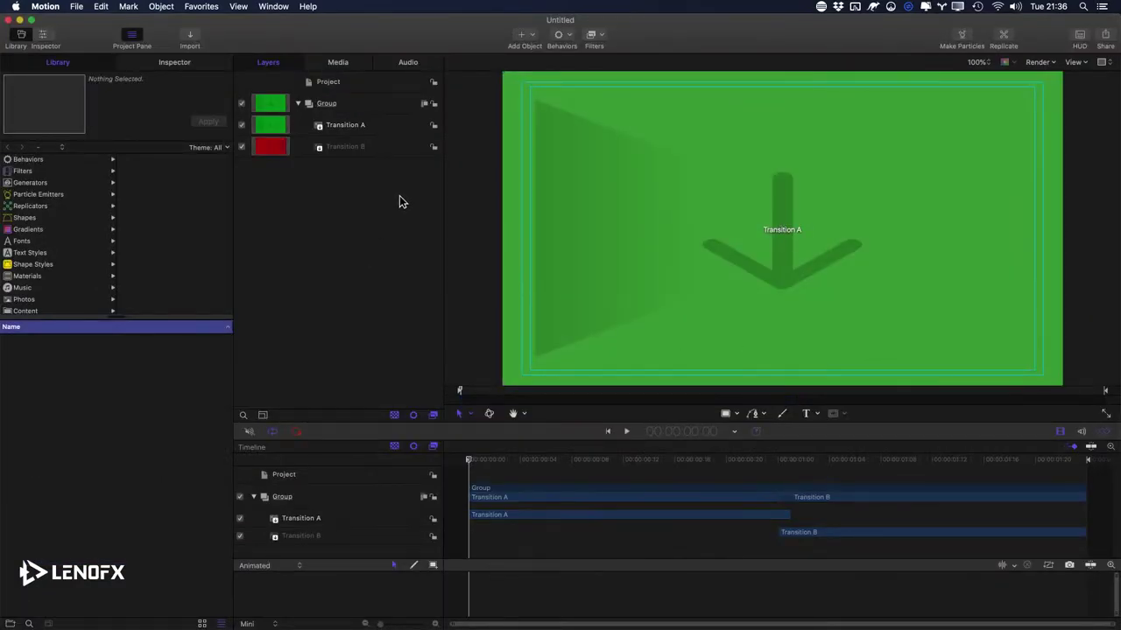
key("F6")
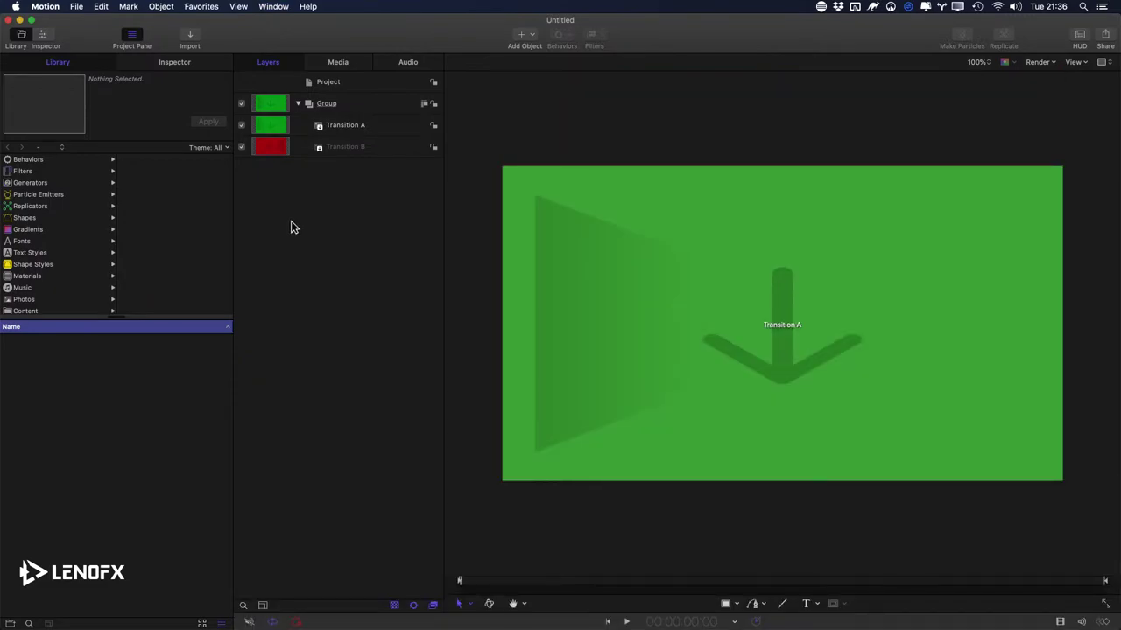
key("F6")
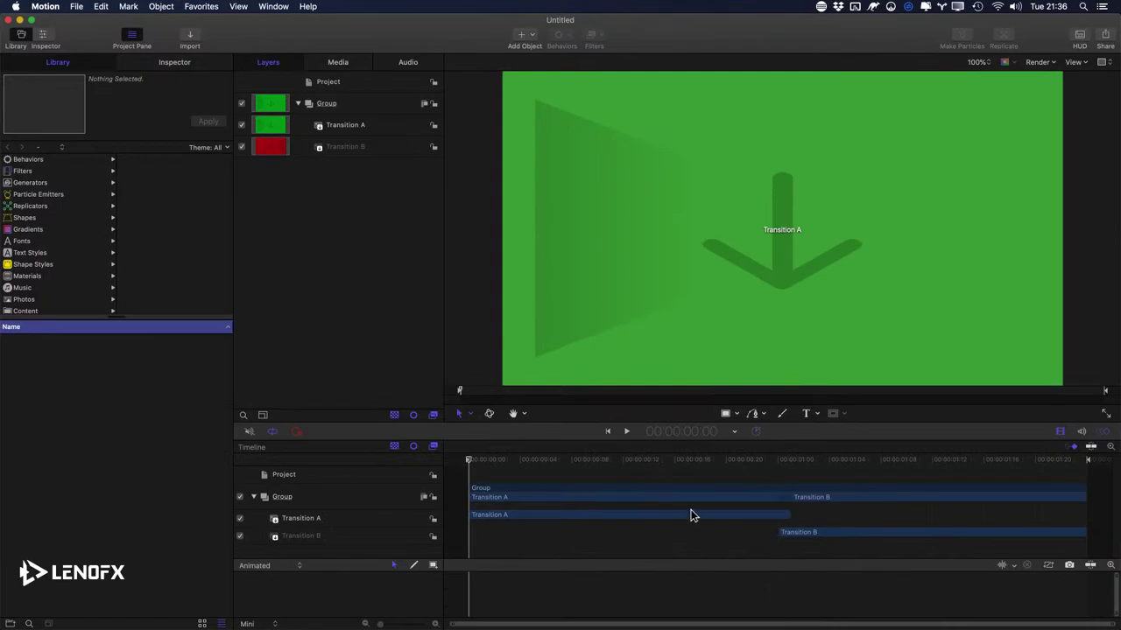
key("super+8")
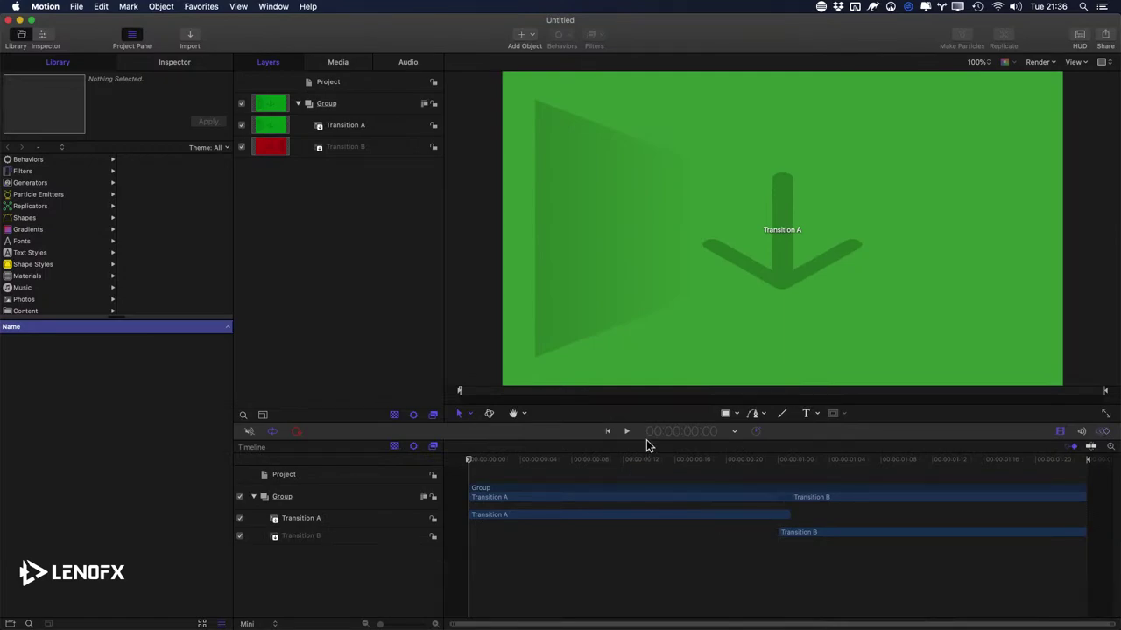
left_click_drag(647, 440, 650, 414)
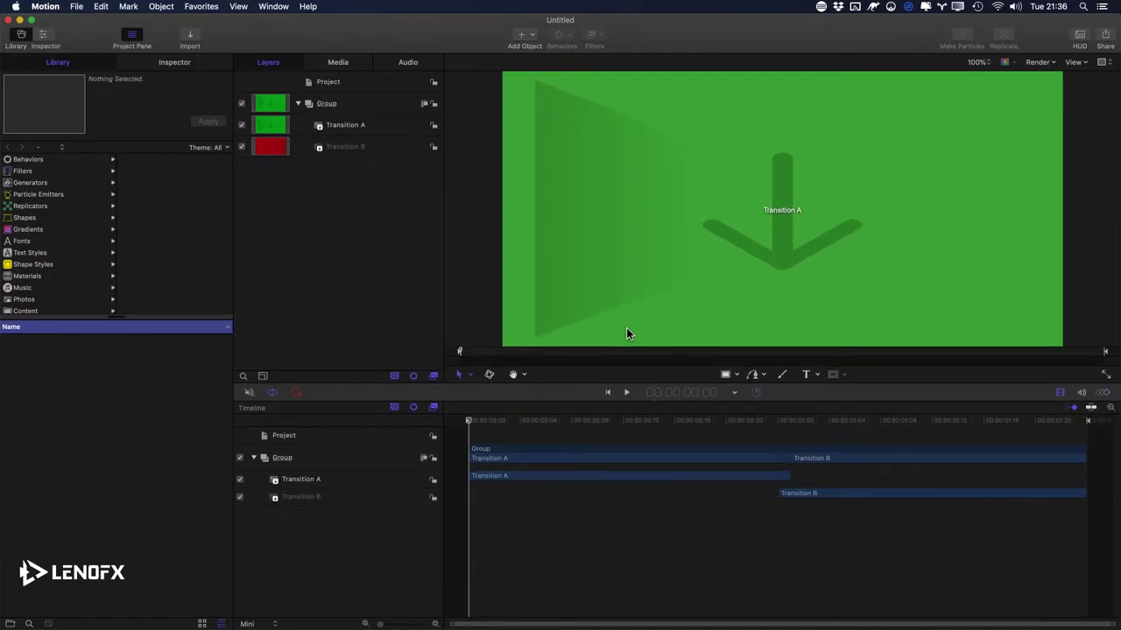
key("shift+z")
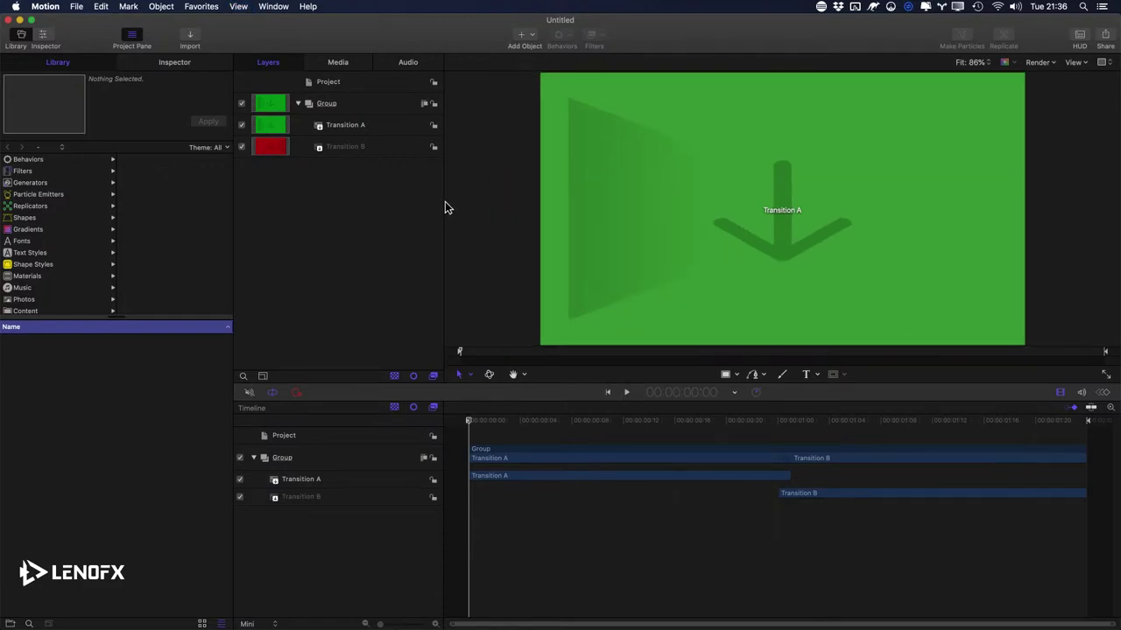
Step: Examine the Transition A and Transition B layers and scrub through the parts of the timeline each one covers
left_click(351, 128)
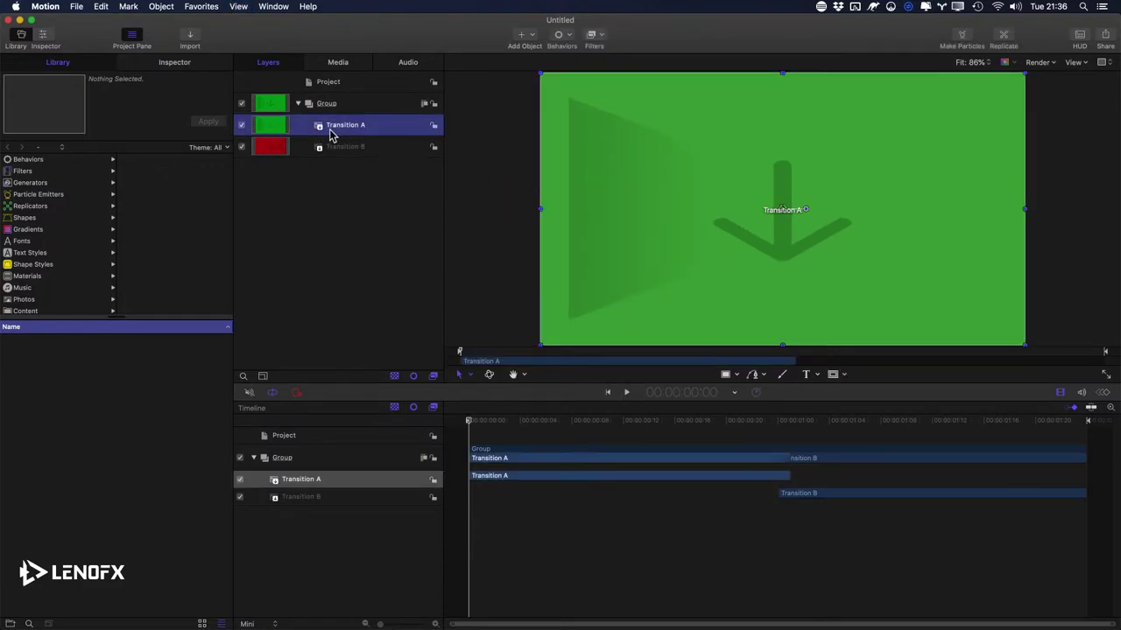
left_click(343, 150)
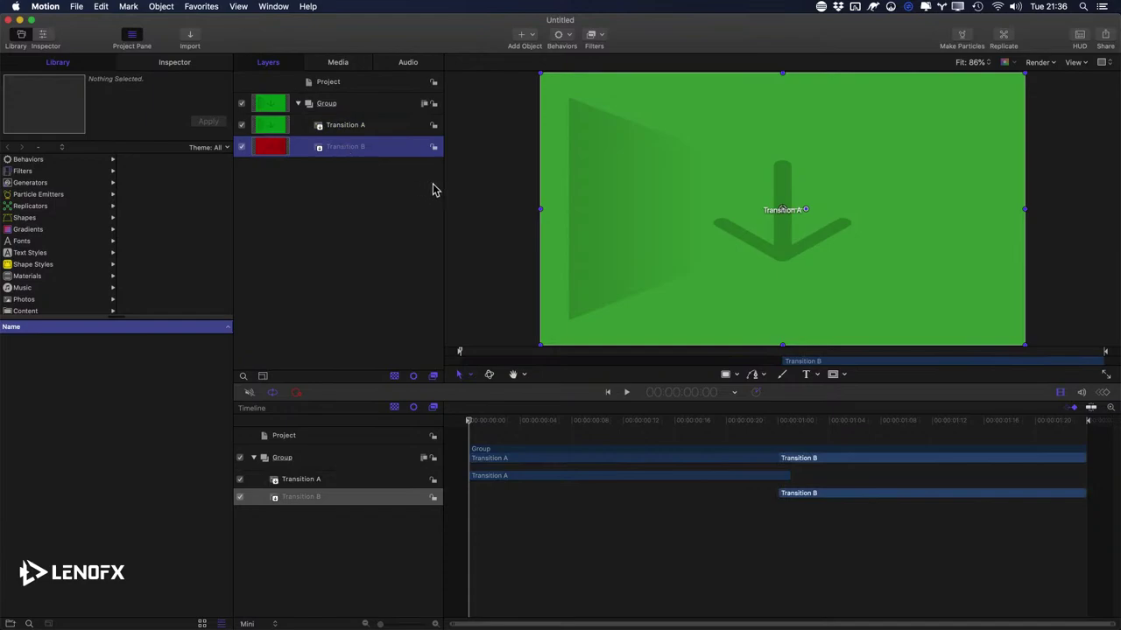
left_click(345, 125)
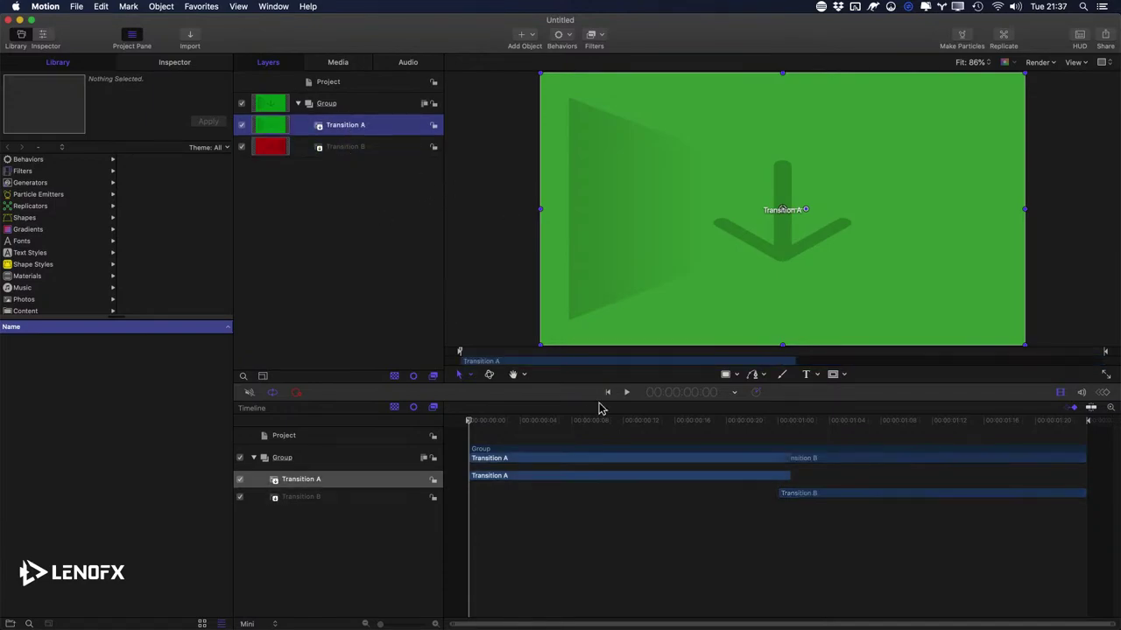
left_click_drag(578, 422, 607, 425)
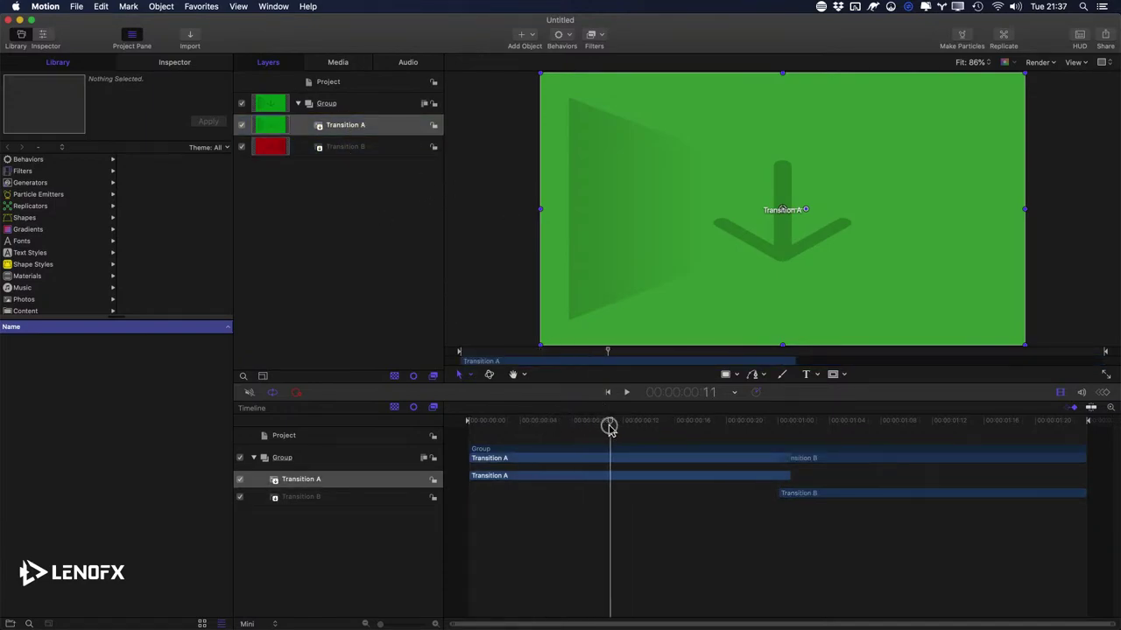
left_click(882, 424)
left_click_drag(882, 424, 909, 422)
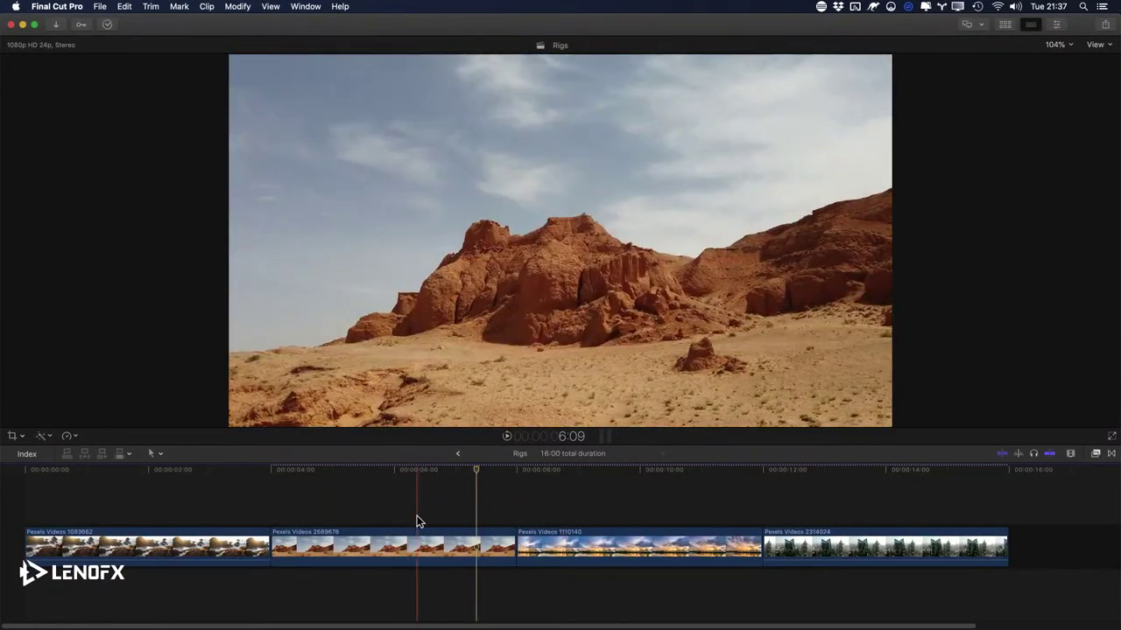
Step: Switch to Final Cut Pro and examine the second clip, the third clip and the cut between them
left_click(421, 547)
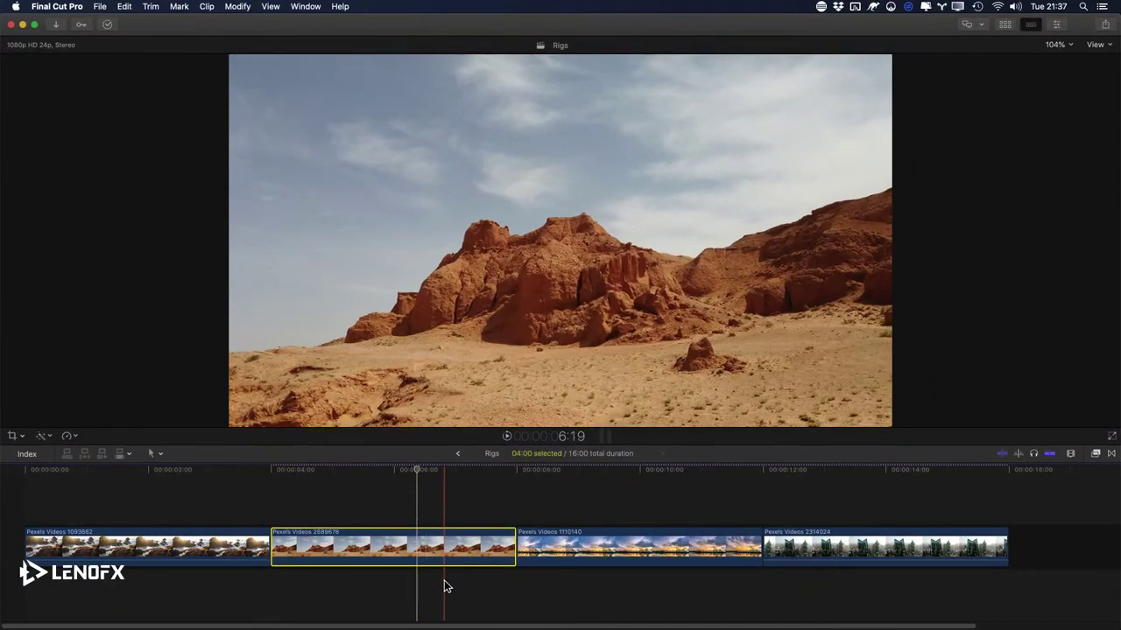
left_click(601, 547)
left_click_drag(601, 589, 602, 588)
left_click(516, 552)
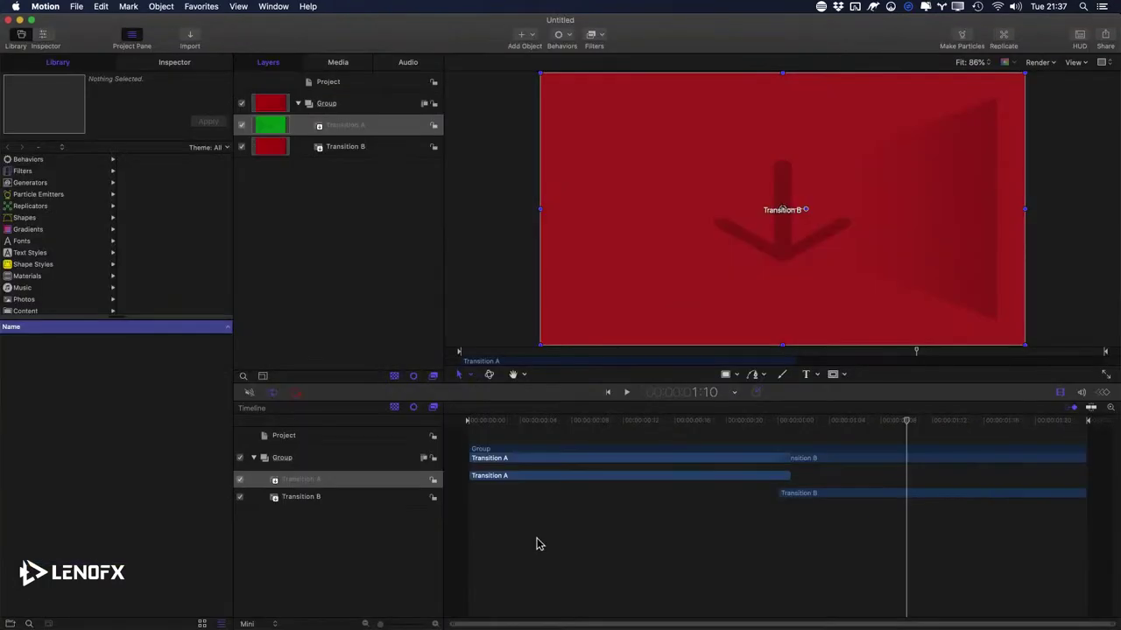
Step: Return to Motion and scrub the whole transition from its first frame to frame 00:00:01:23
left_click_drag(674, 424, 635, 475)
left_click_drag(496, 424, 465, 425)
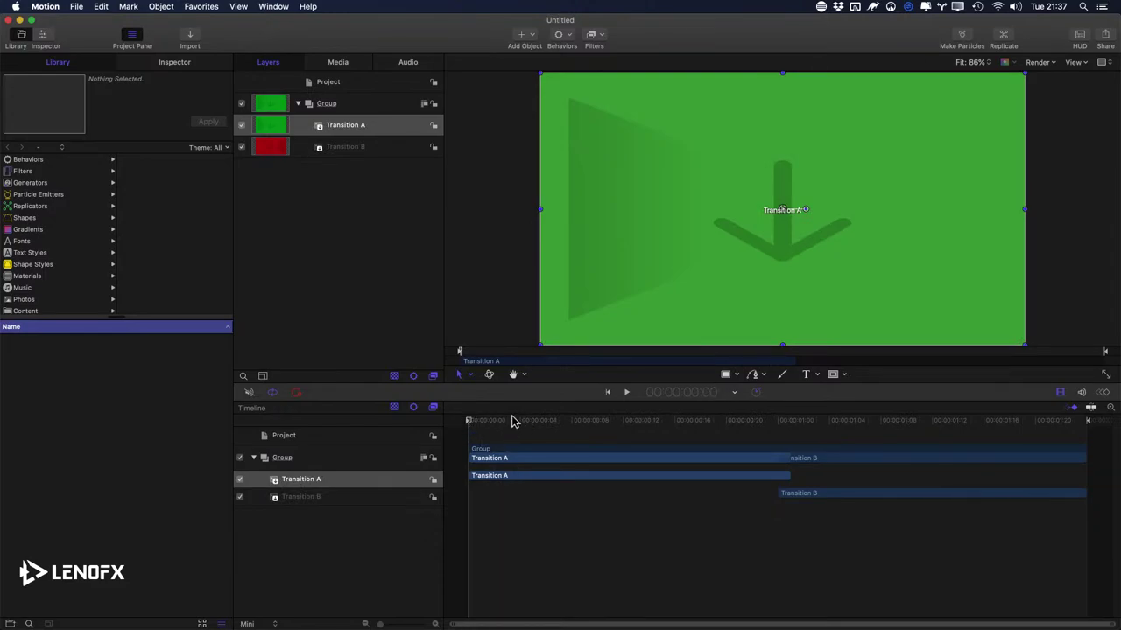
left_click_drag(499, 423, 445, 429)
left_click_drag(1010, 421, 1073, 423)
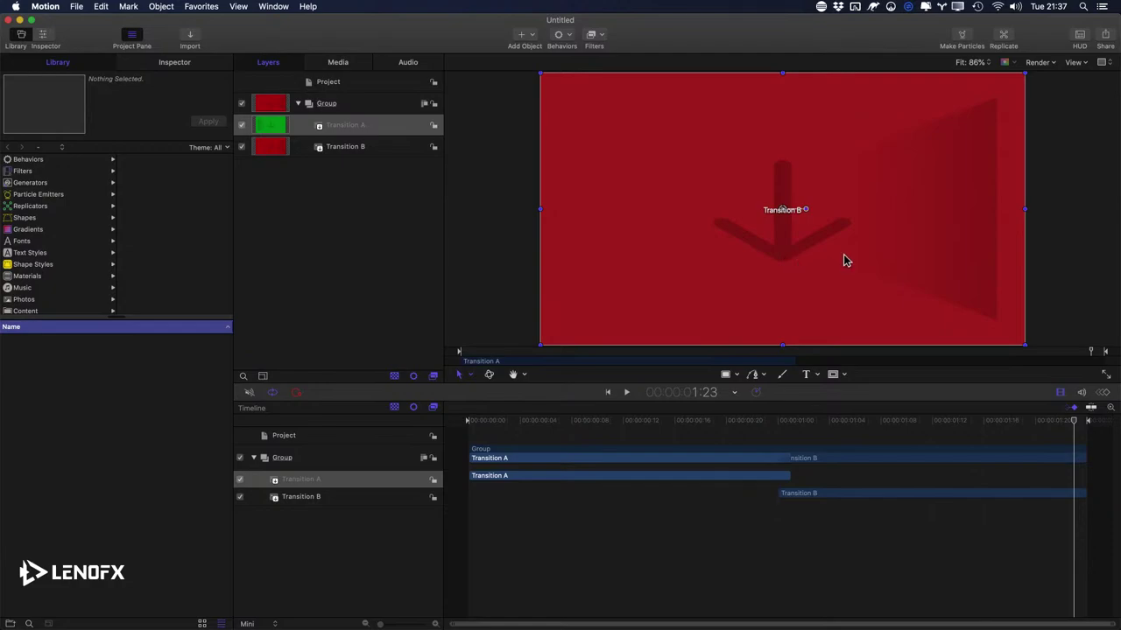
left_click_drag(625, 420, 464, 425)
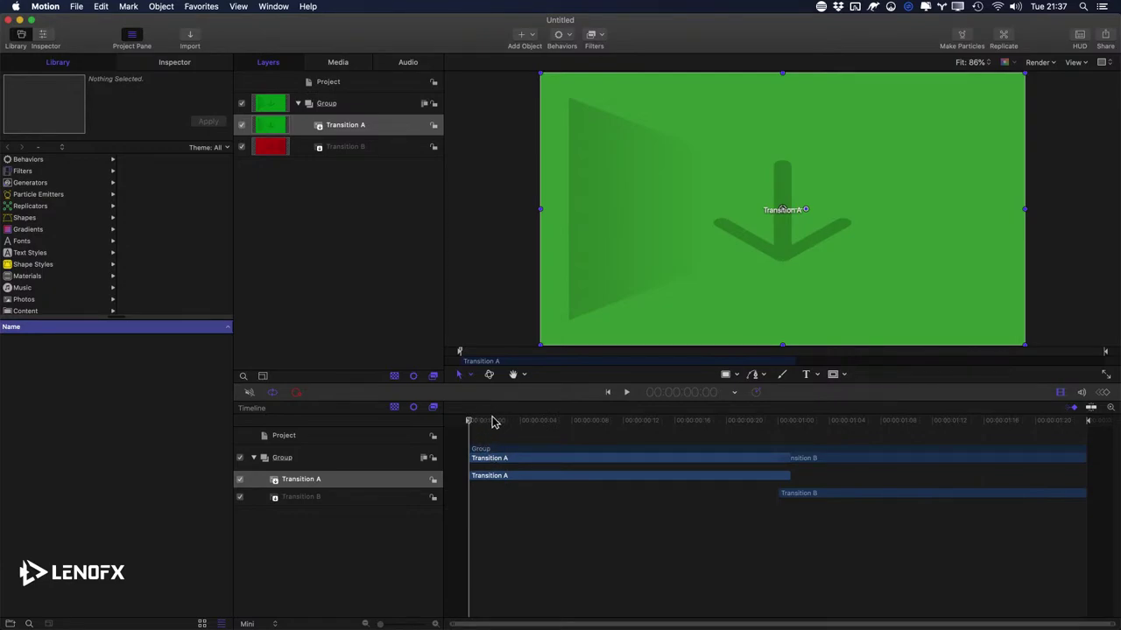
left_click_drag(492, 422, 1073, 421)
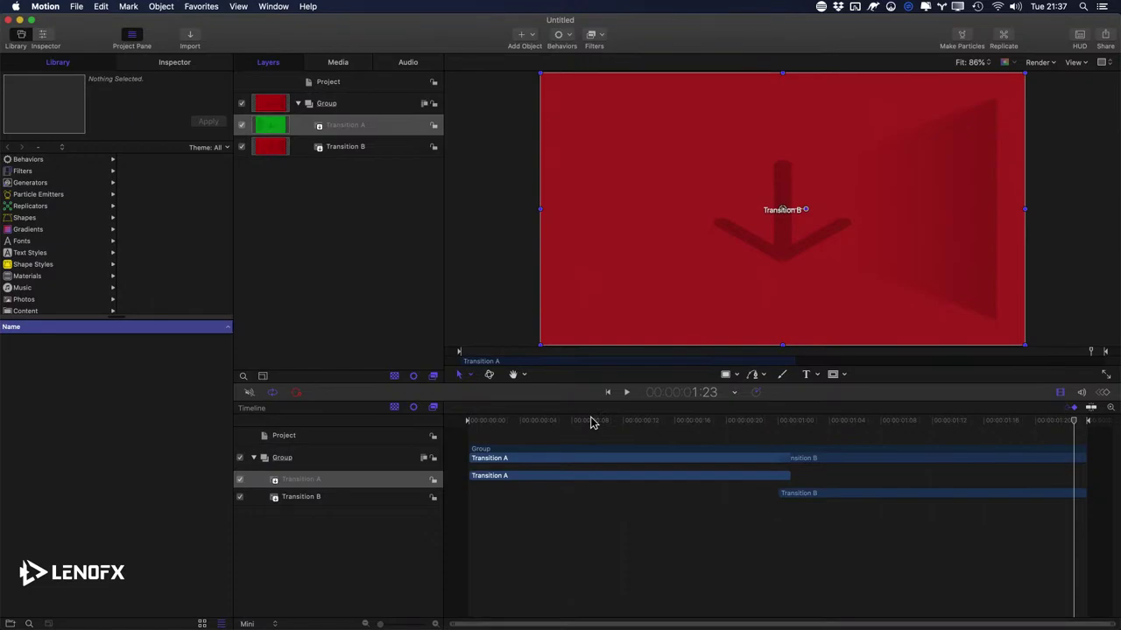
Step: Extend Transition A to one frame before the project's end and make Transition B start one frame after the project's beginning
left_click(526, 421)
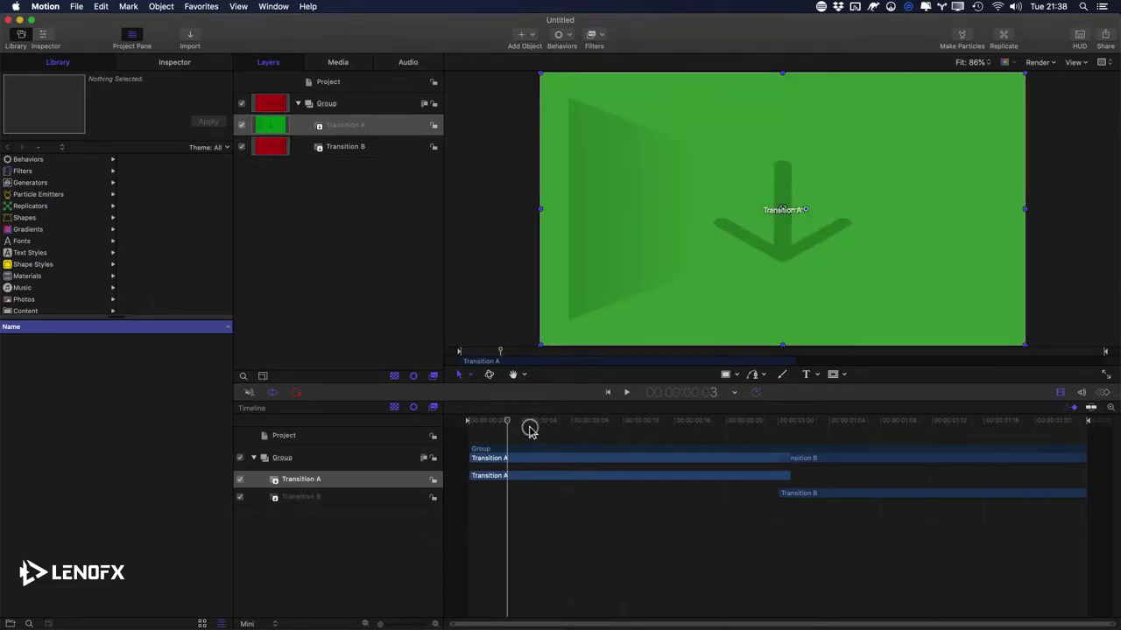
left_click_drag(530, 429, 610, 424)
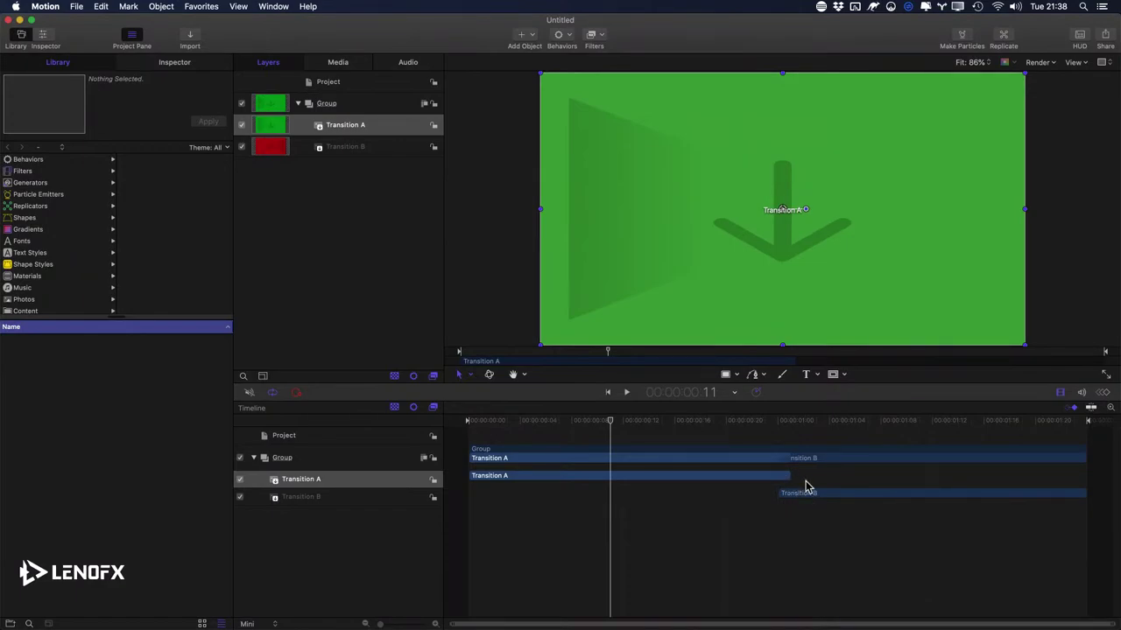
left_click_drag(788, 476, 1072, 475)
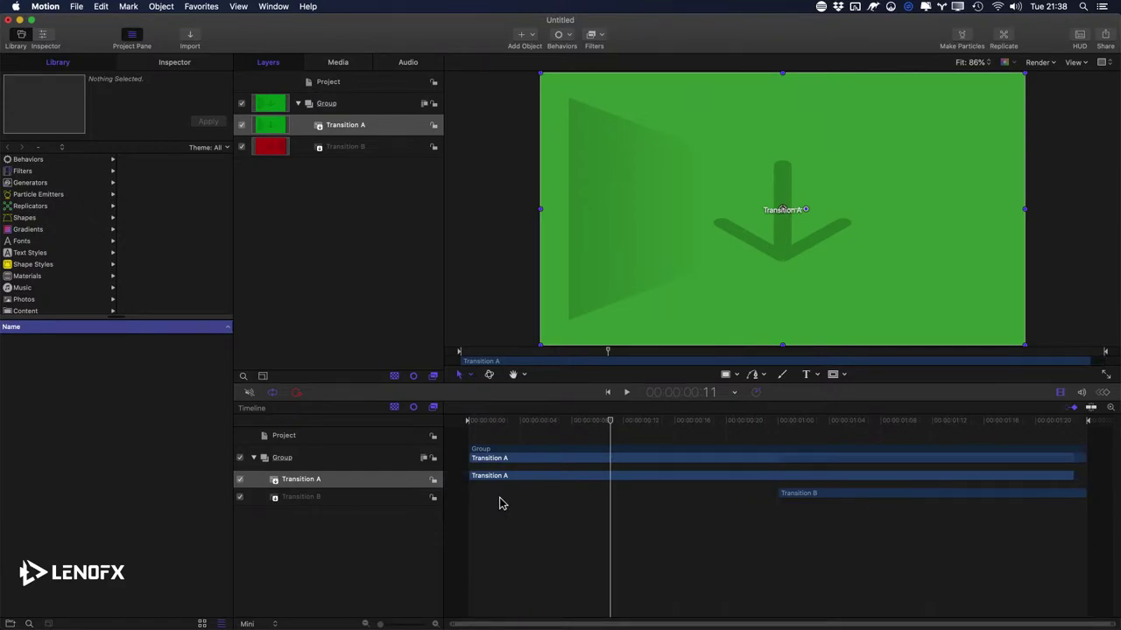
left_click_drag(782, 499, 485, 500)
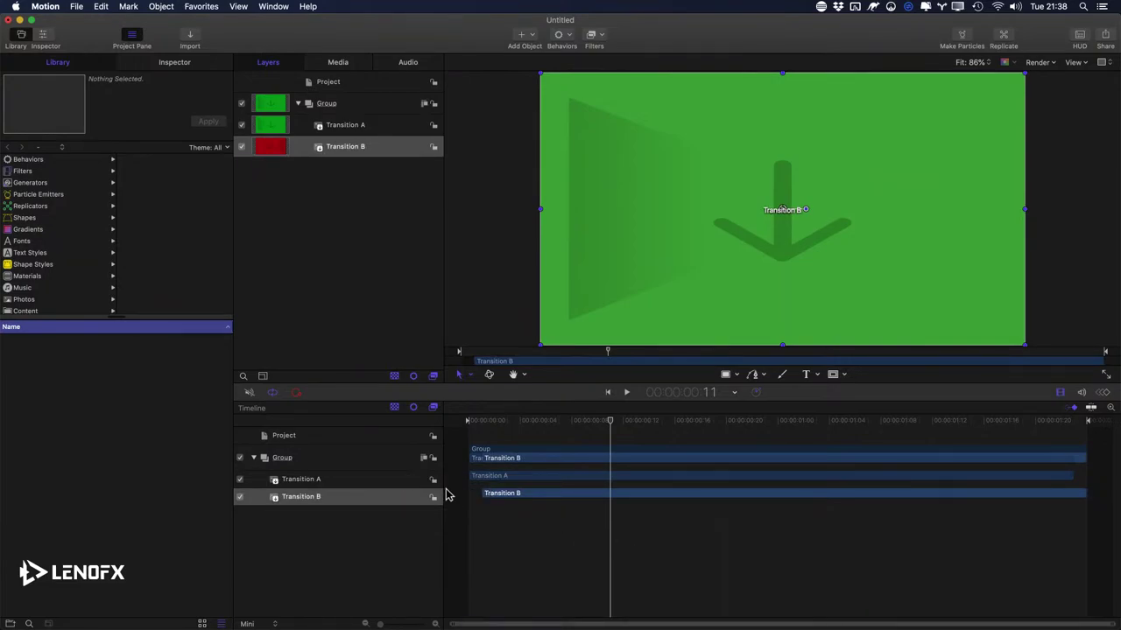
Step: Add opacity keyframes at 100% to Transition A on the first frame and at 00:00:01:22
left_click(333, 482)
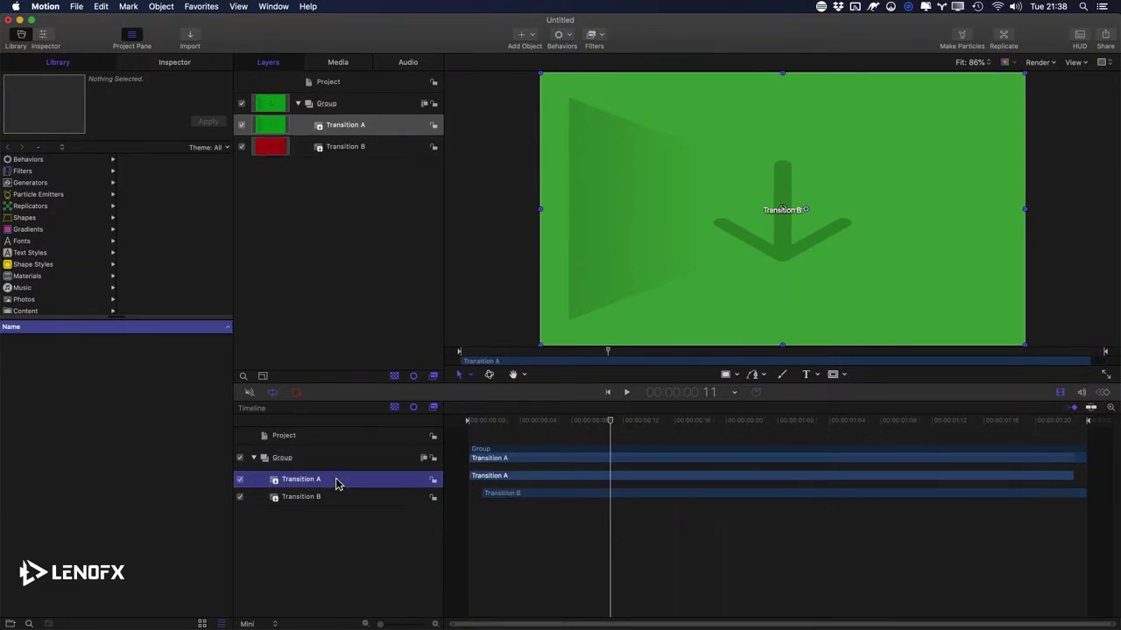
left_click_drag(479, 422, 468, 426)
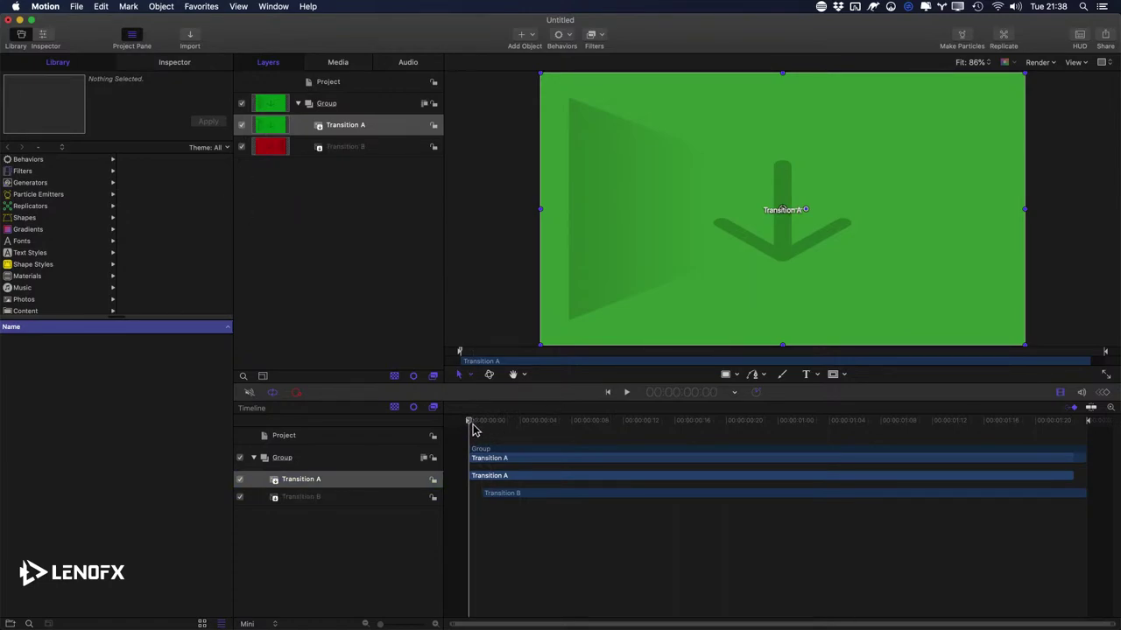
key("super+3")
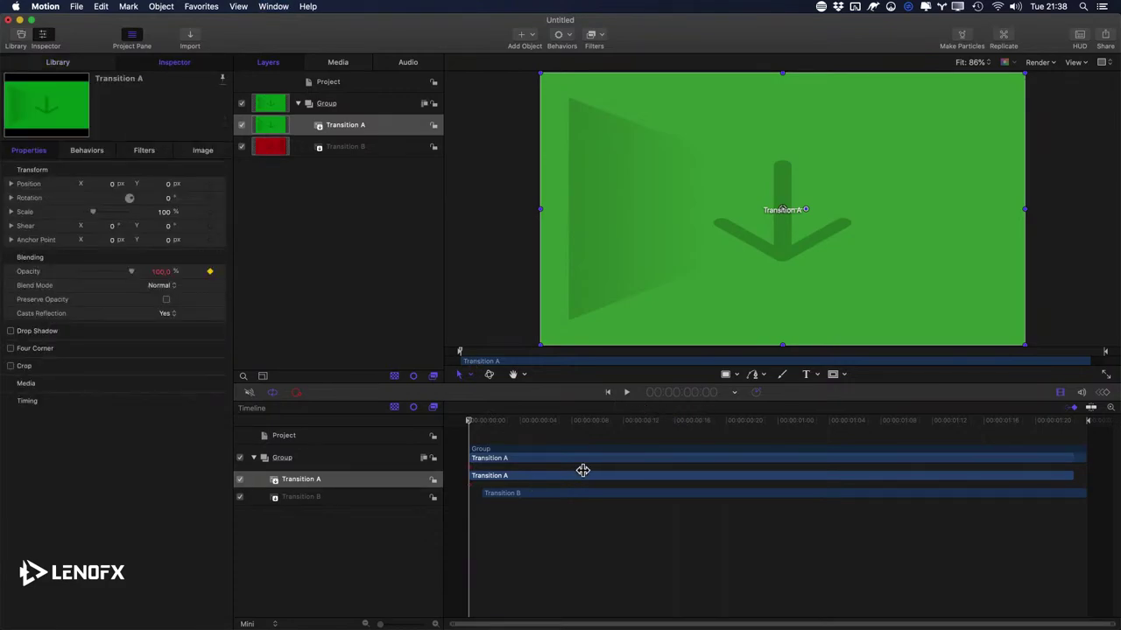
key("End")
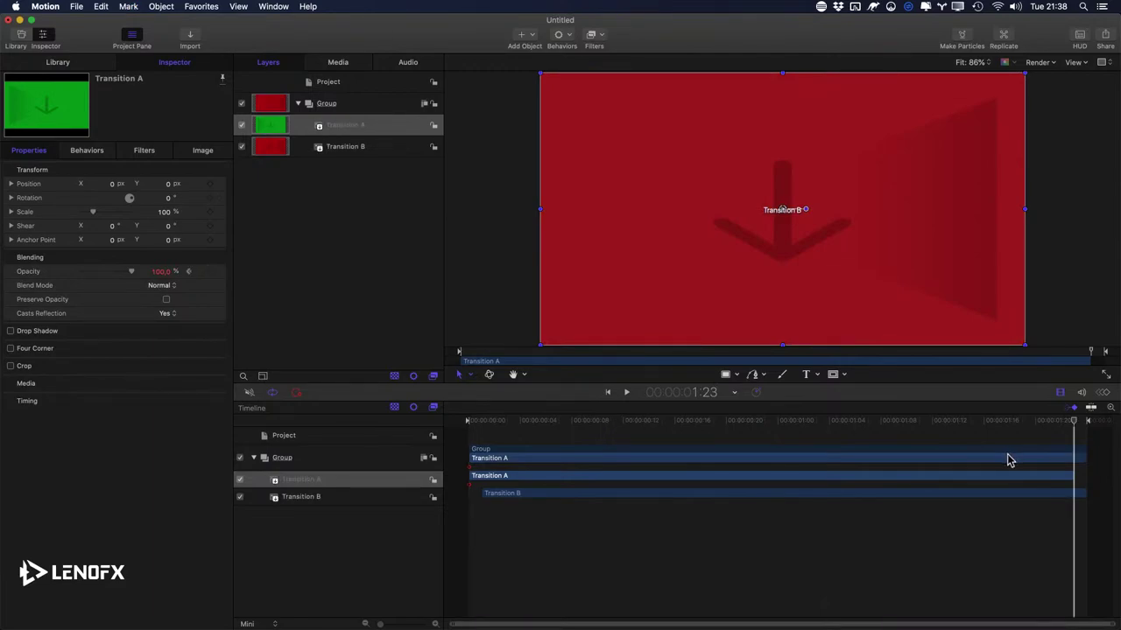
key("Left")
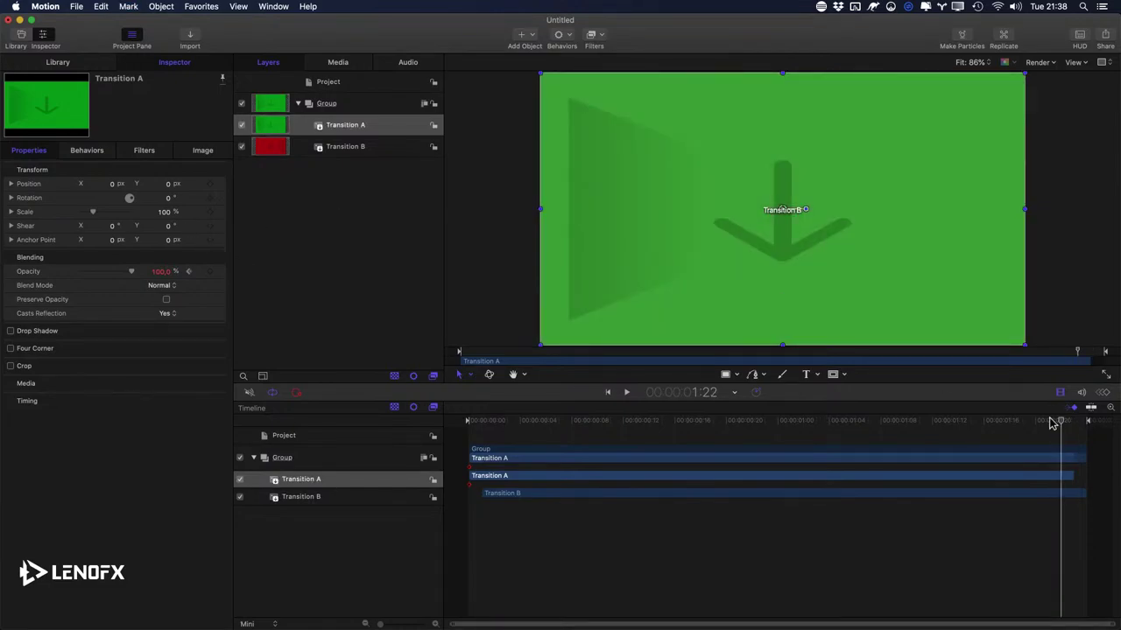
mouse_move(1065, 429)
left_mouse_down()
mouse_move(1076, 422)
mouse_move(1061, 429)
left_mouse_up()
left_click(209, 272)
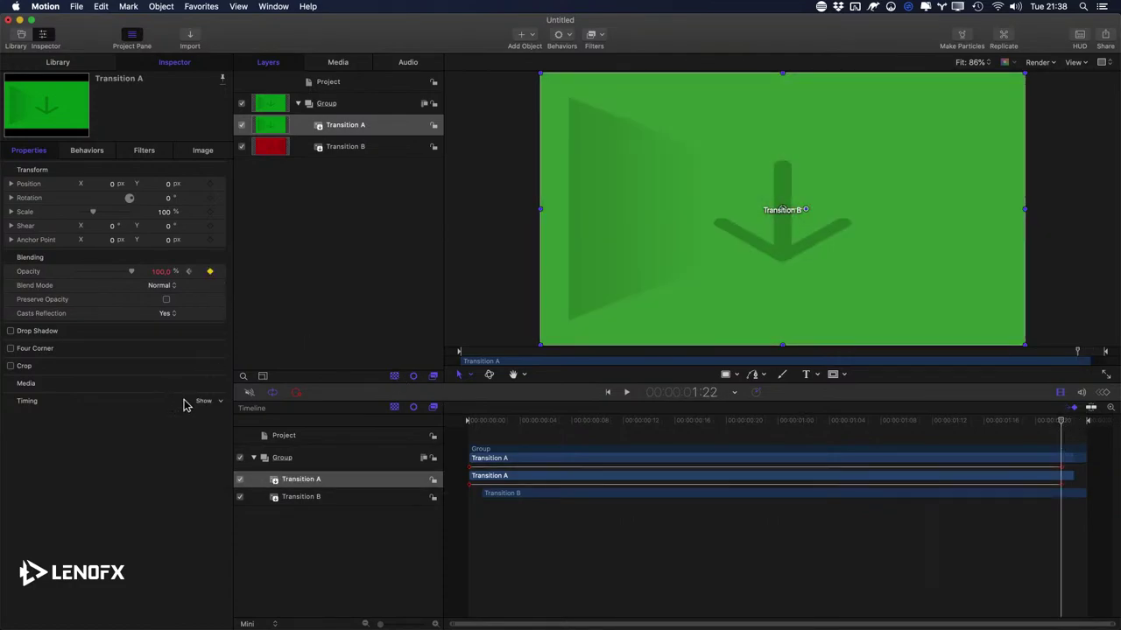
Step: Move Transition A's first opacity keyframe one frame later, to where Transition B begins
left_click(467, 424)
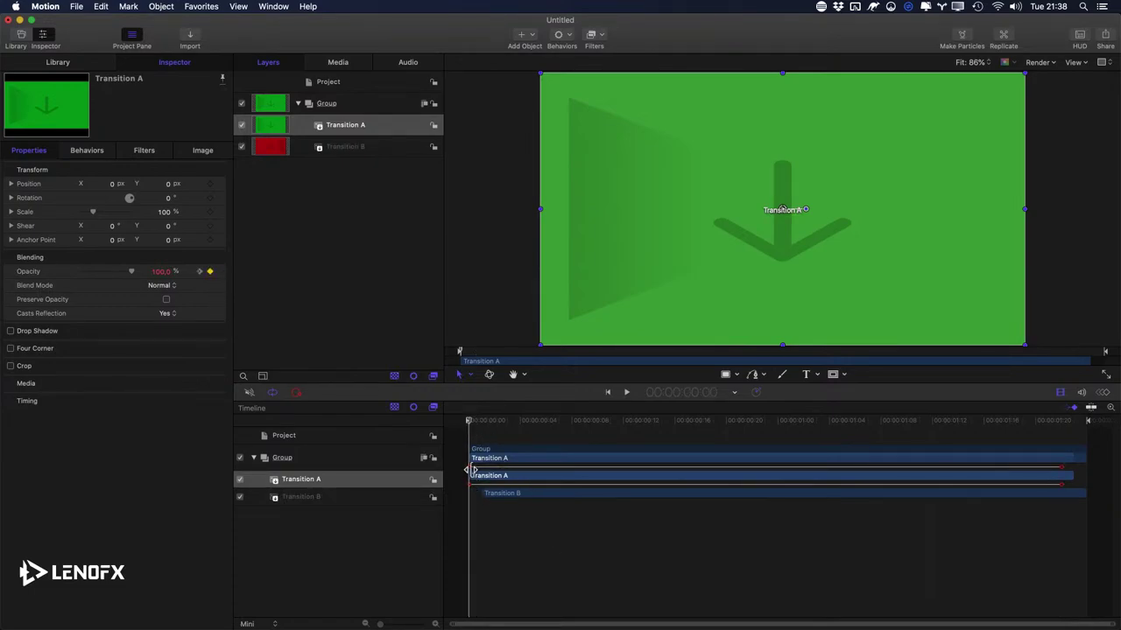
key("super+a")
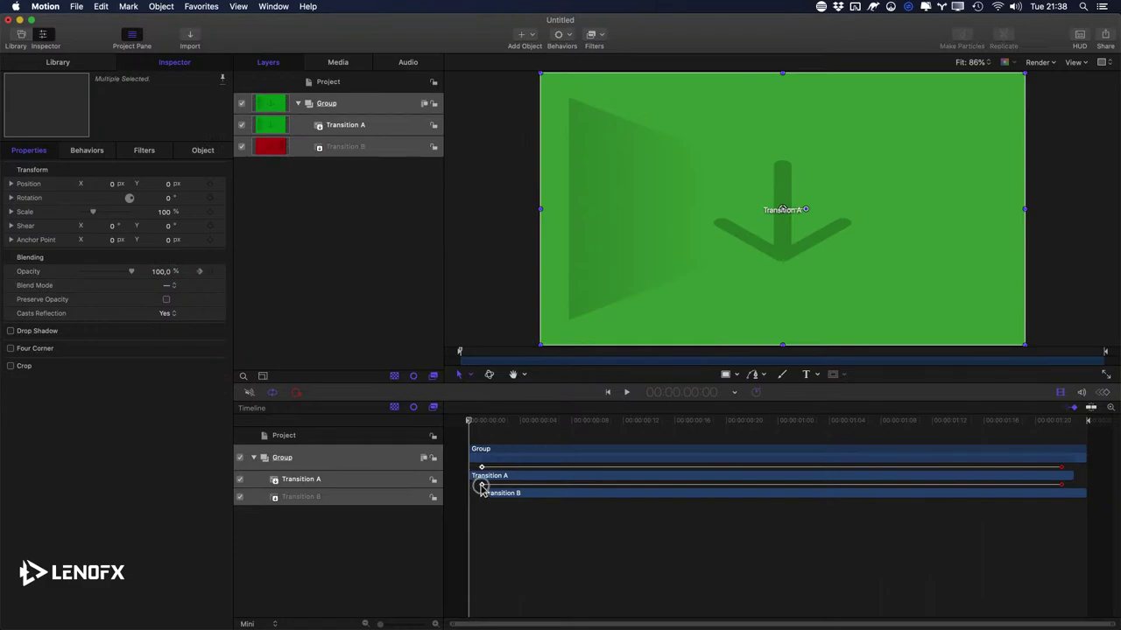
left_click_drag(487, 428, 498, 424)
left_click(504, 437)
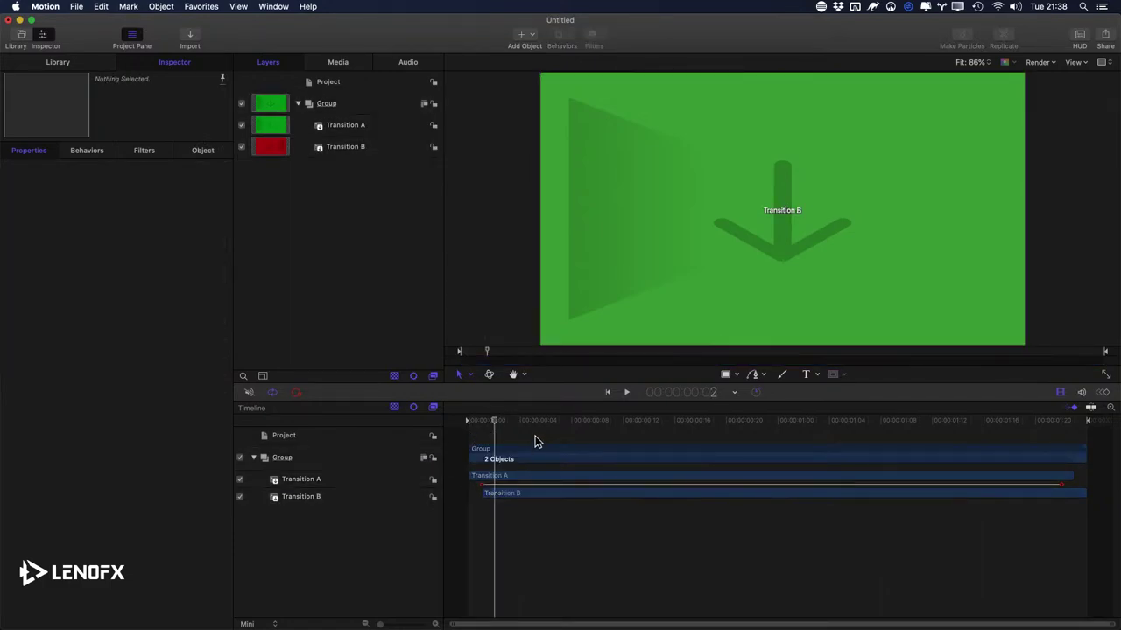
Step: Set Transition A's opacity keyframe at 00:00:01:22 to 0% and show its curve in the Keyframe Editor
left_click(647, 480)
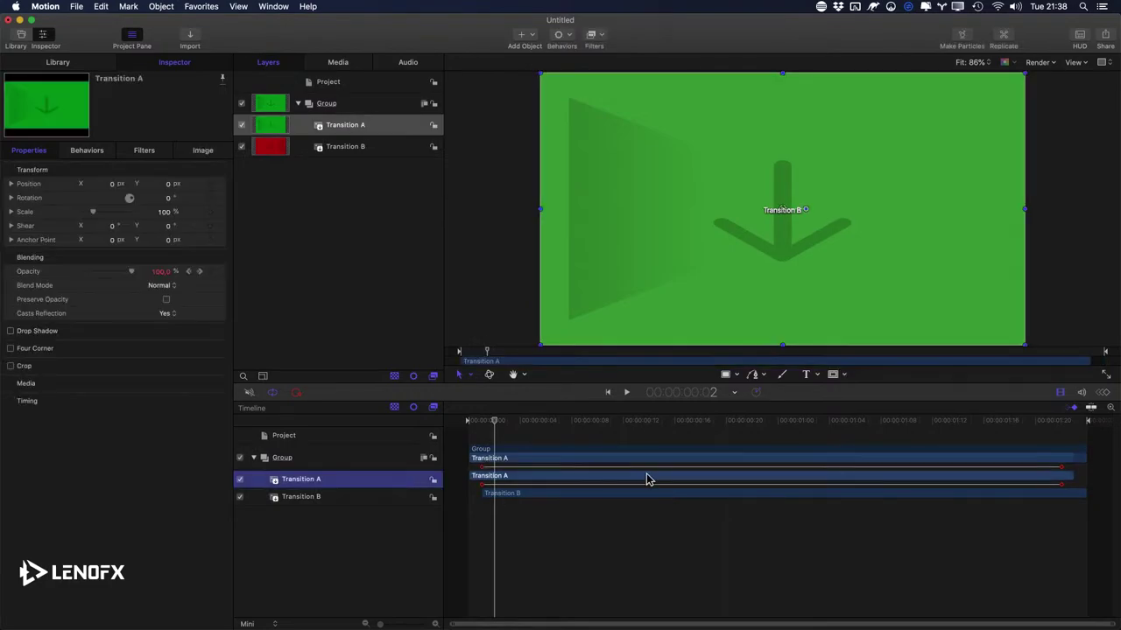
left_click(210, 272)
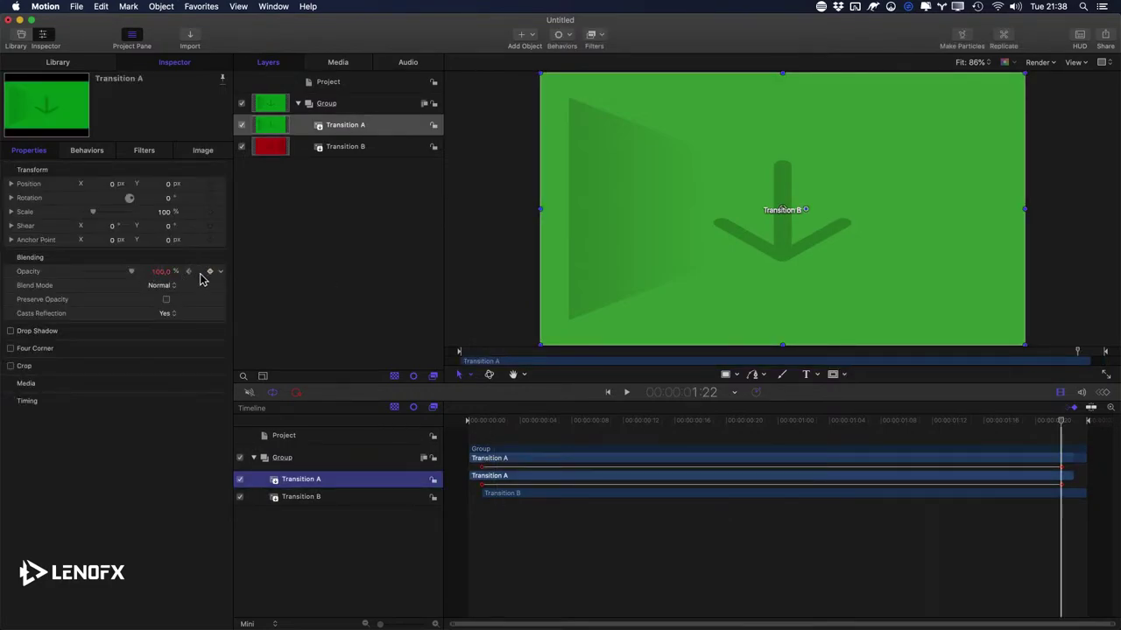
left_click_drag(132, 277, 55, 273)
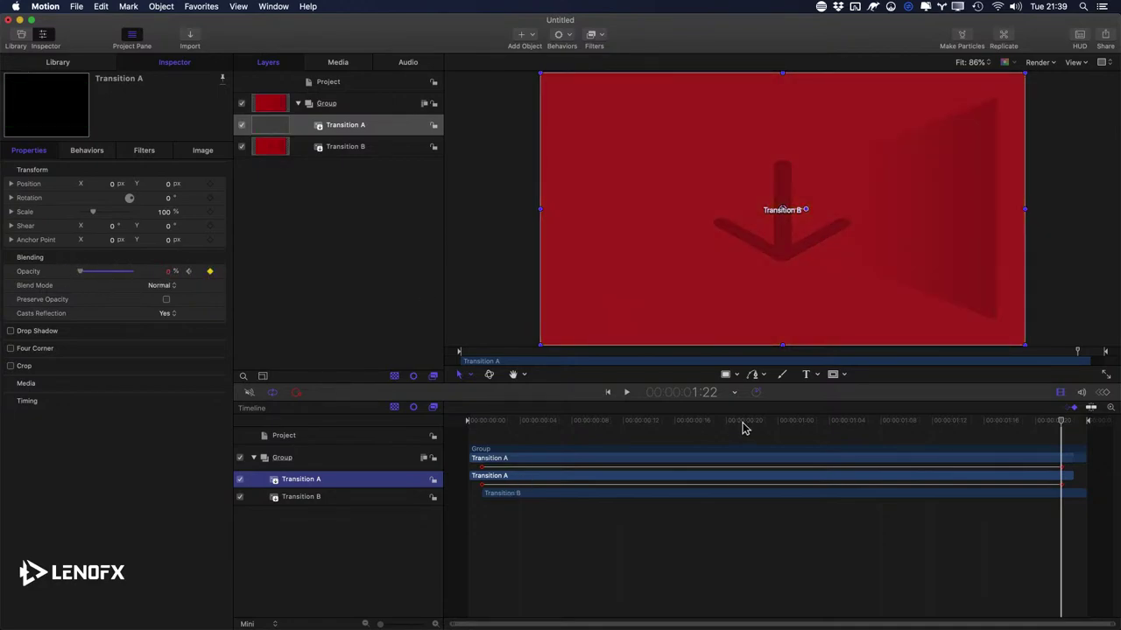
key("super+8")
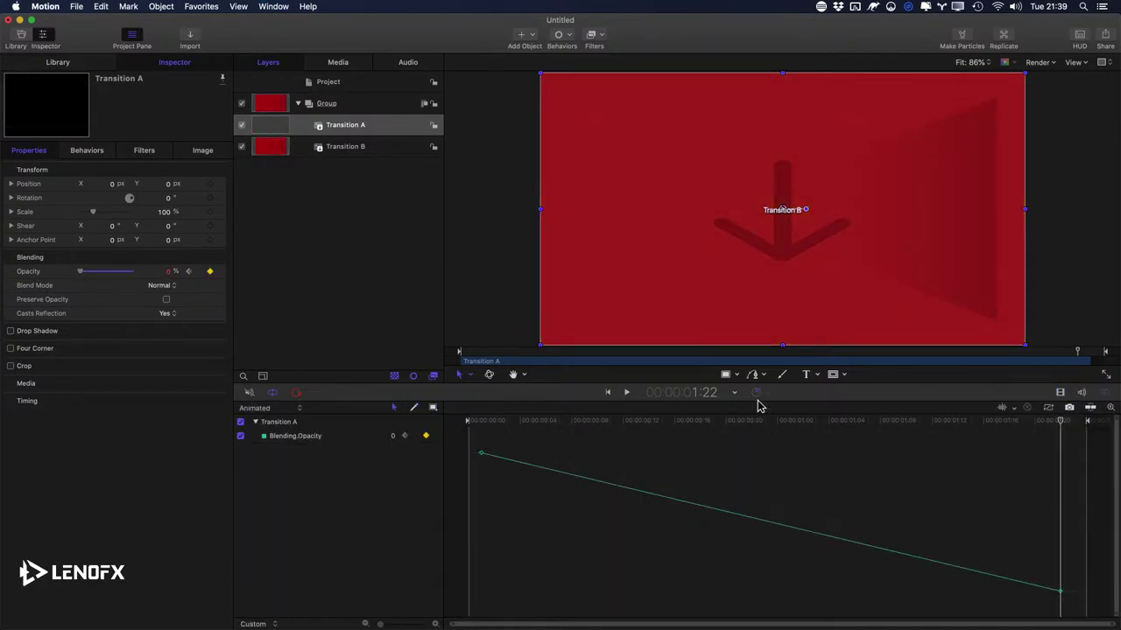
Step: Bend Transition A's opacity curve into a smooth S-shaped ease using both keyframes' handles and play the fade
left_click(520, 421)
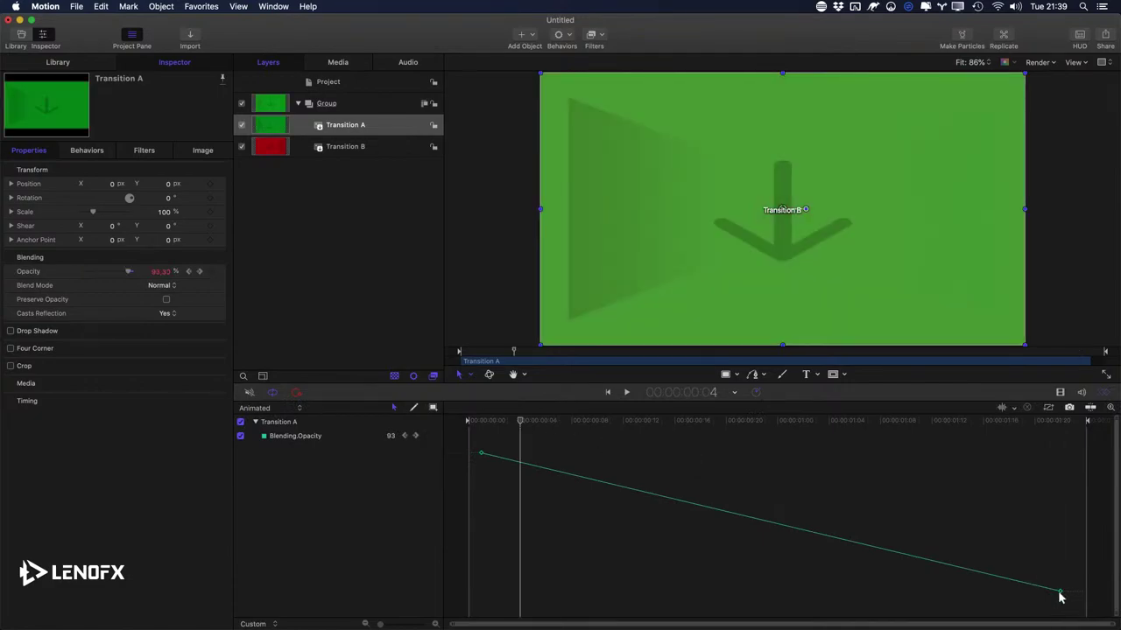
left_click_drag(1061, 597, 656, 586)
left_click_drag(575, 530, 857, 477)
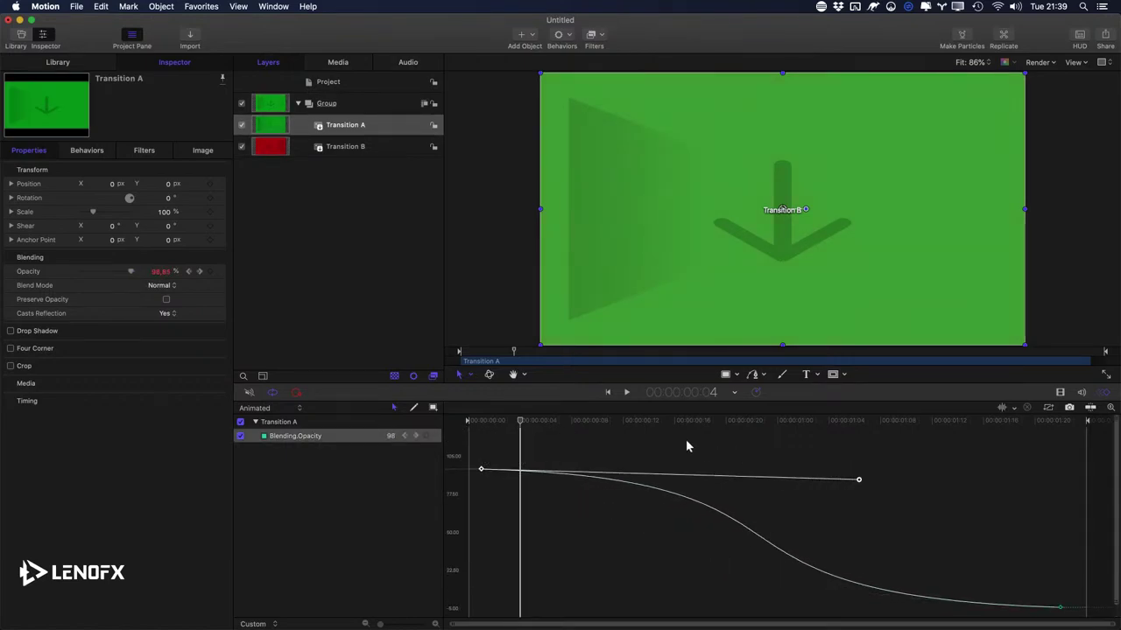
key("space")
left_click(470, 422)
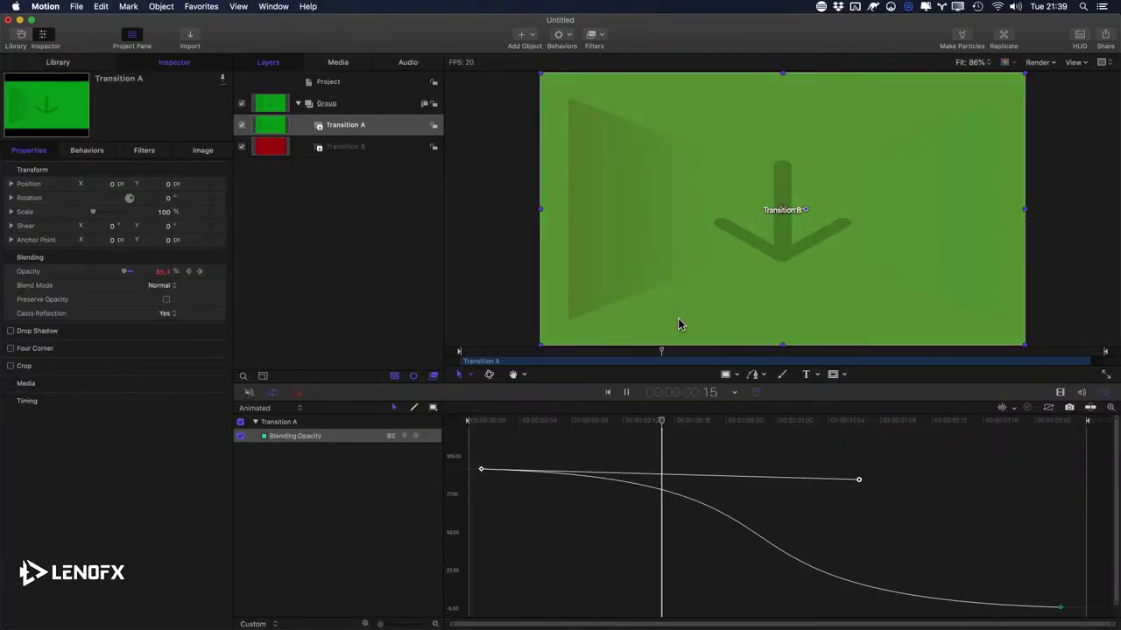
key("space")
Step: Save the project and create a new template category named LenoFX Live Training for it
key("super+s")
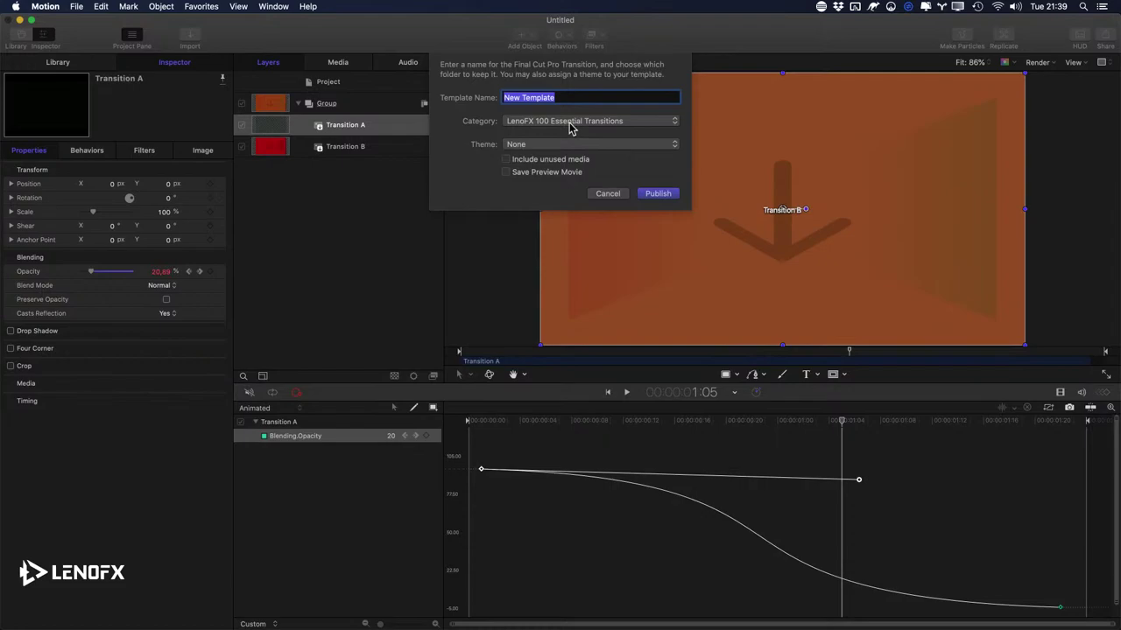
left_click(499, 123)
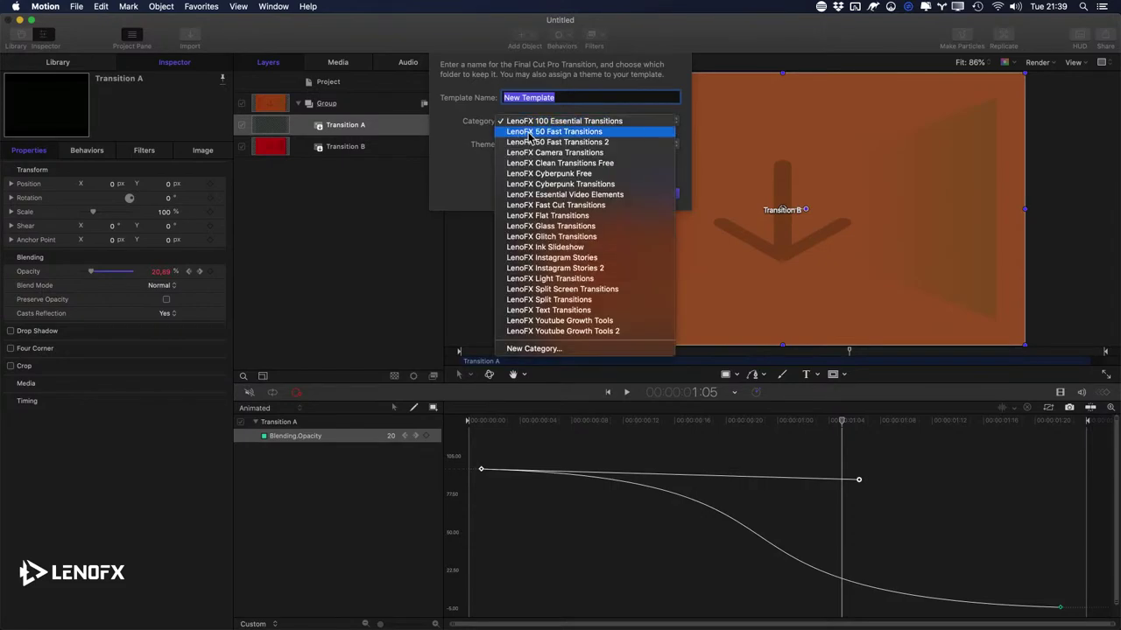
left_click(539, 349)
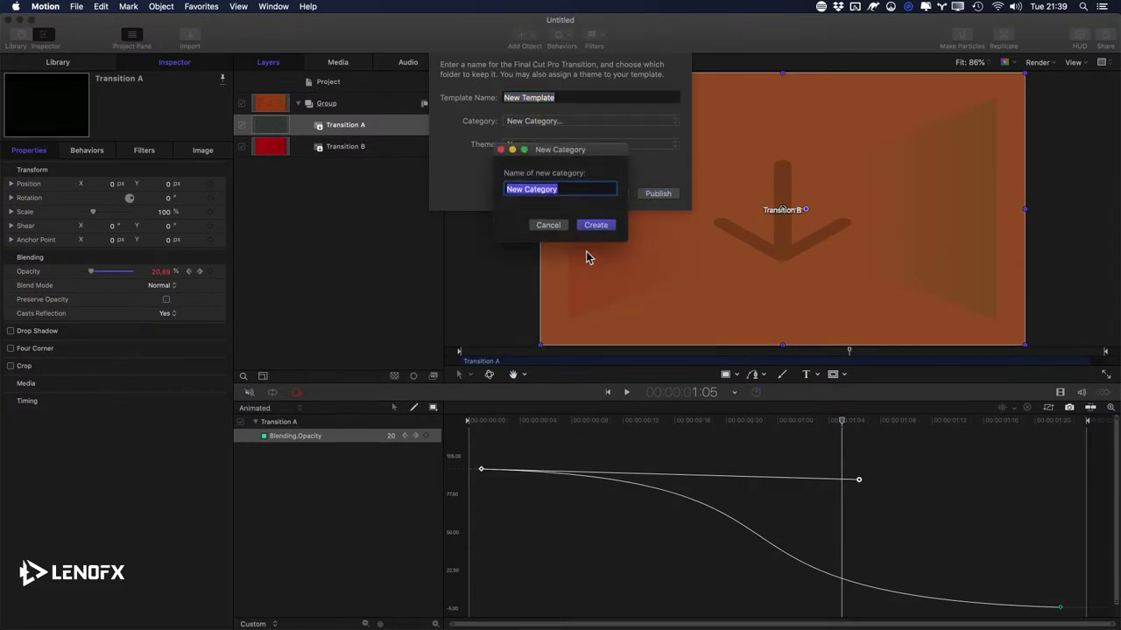
type("LenoFX Live Training")
left_click(591, 231)
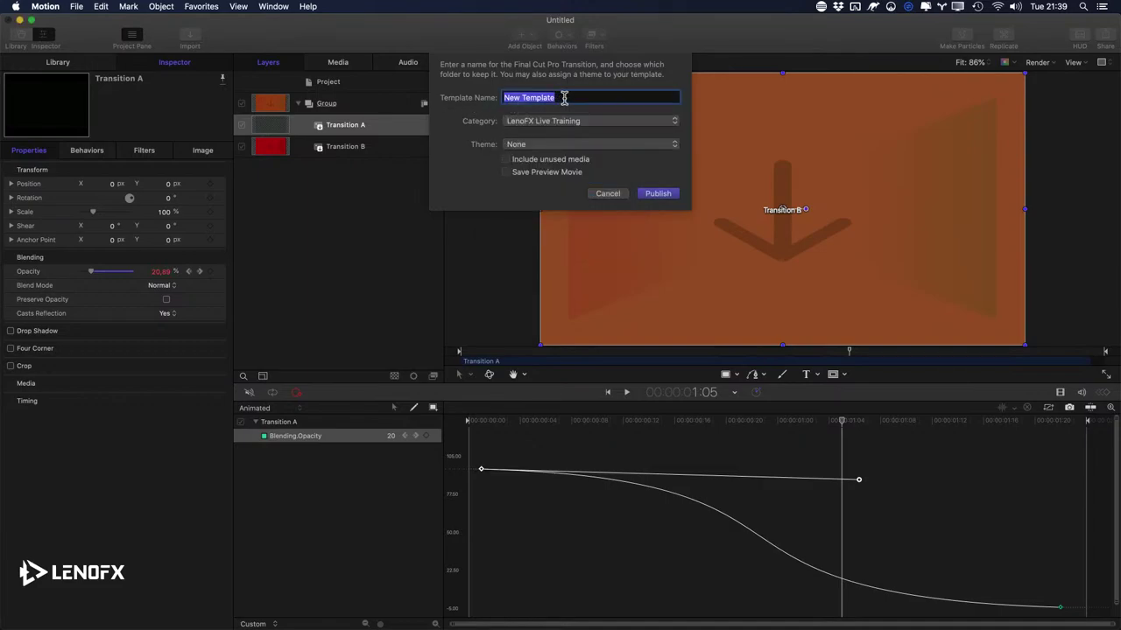
Step: Name the template Simple Fade and publish it as a Final Cut Pro transition
type("Fa")
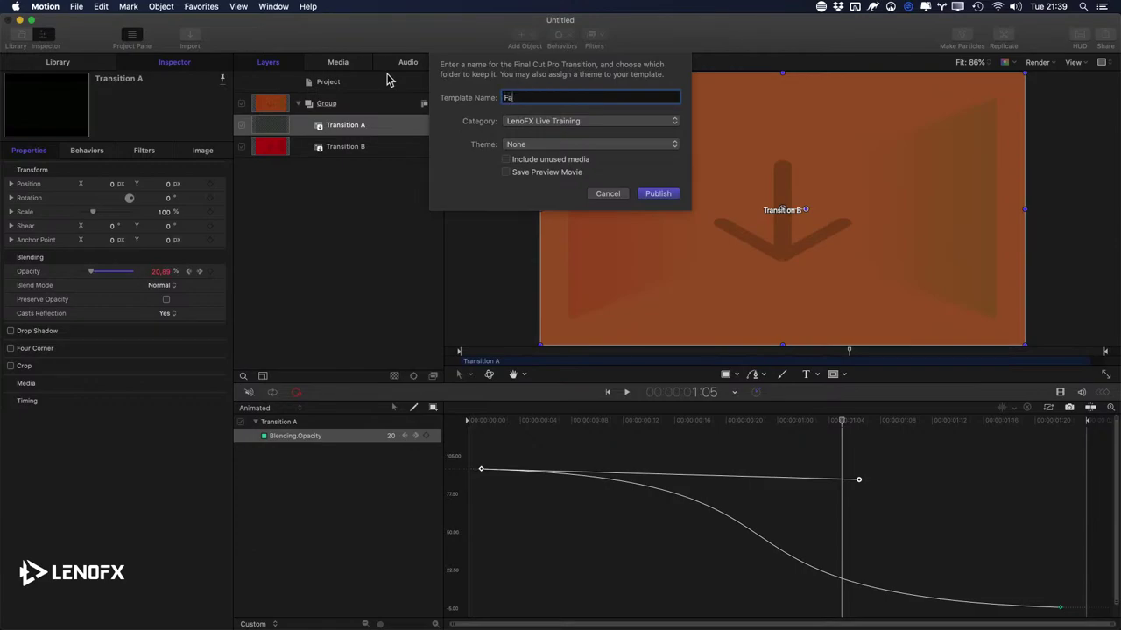
type("deSimple Fade")
left_click(652, 194)
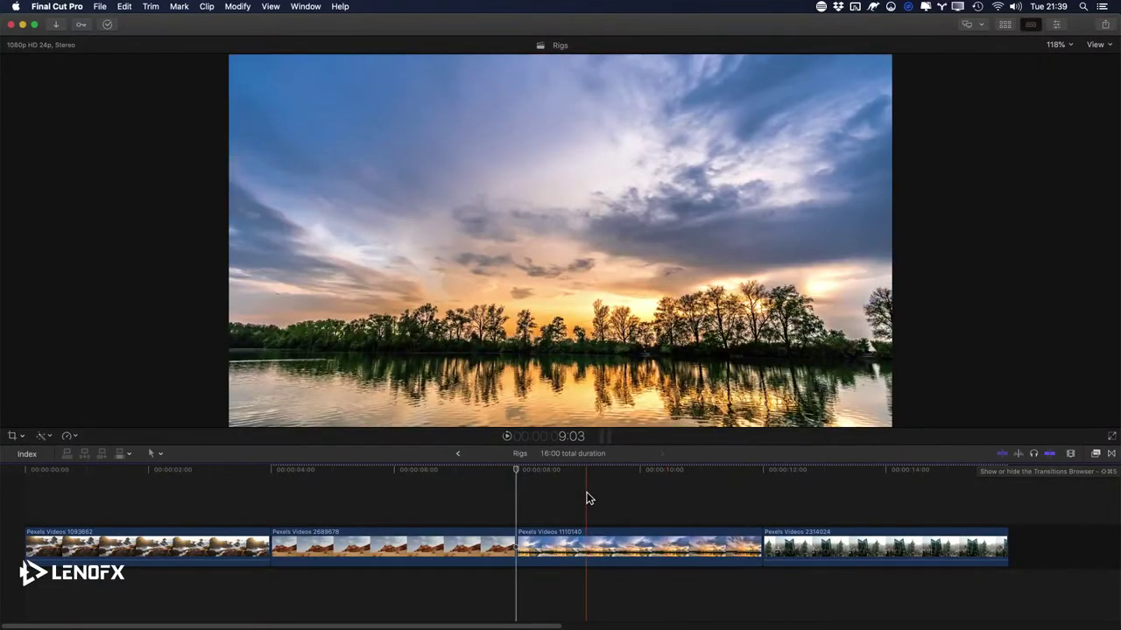
Step: Switch to Final Cut Pro, show the Transitions Browser and give the timeline area more height
key("ctrl+super+5")
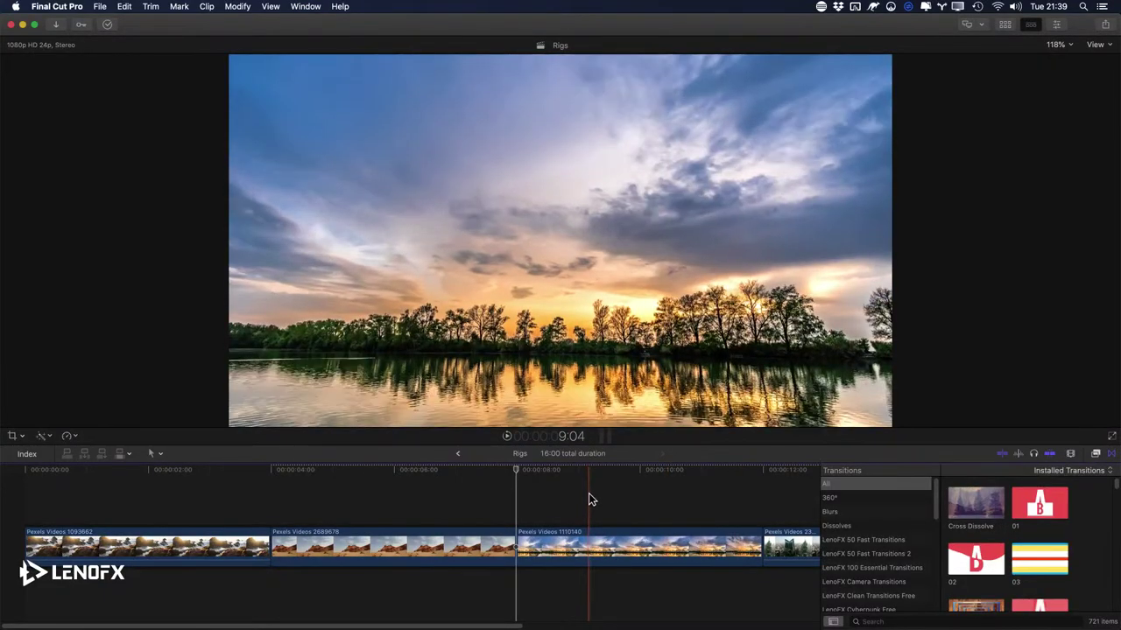
key("ctrl+super+5")
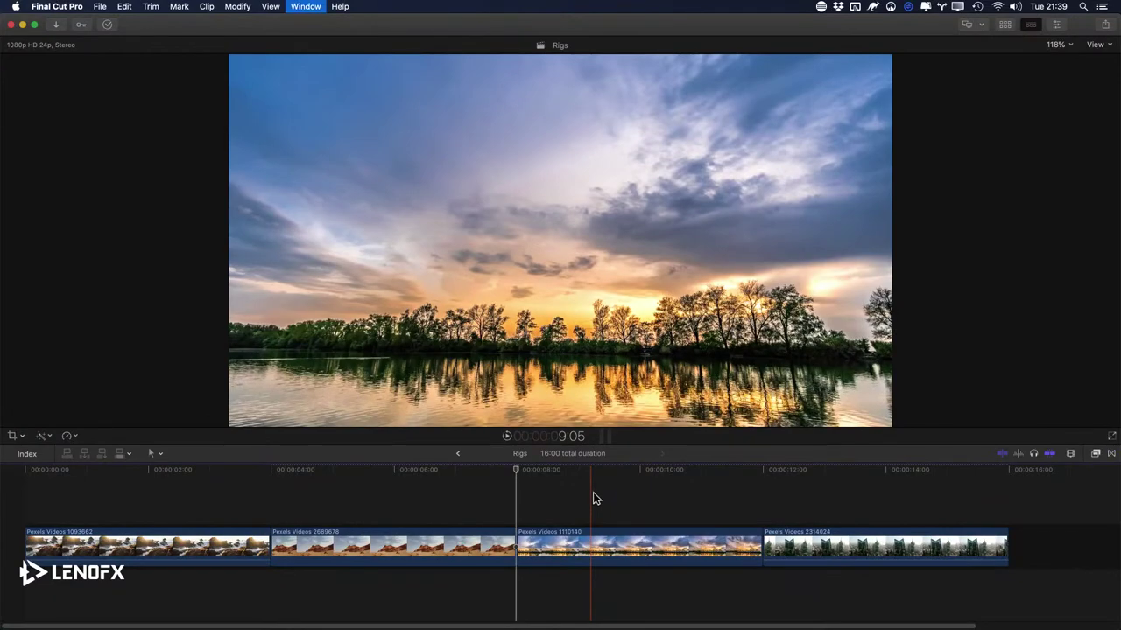
key("ctrl+super+5")
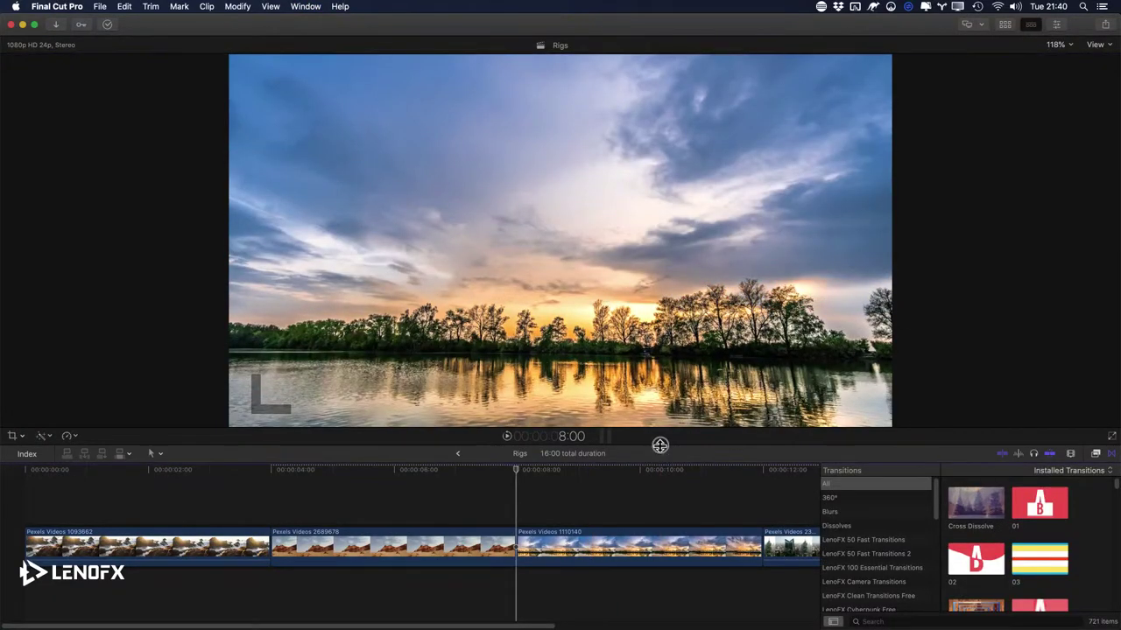
left_click_drag(660, 446, 662, 383)
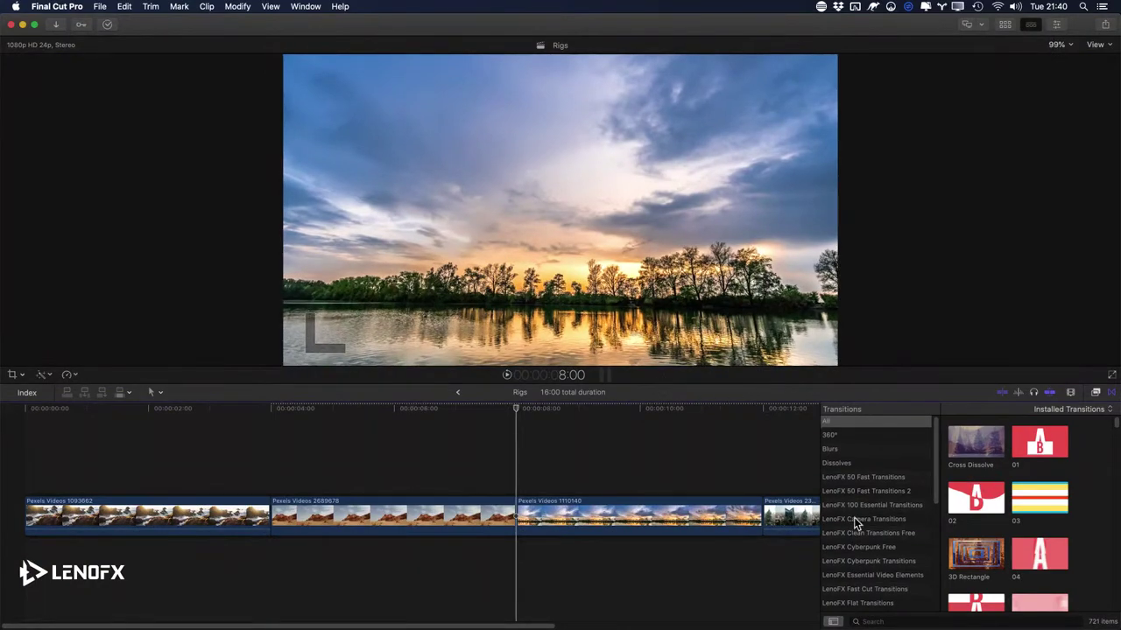
Step: Find Simple Fade in the LenoFX Live Training category and apply it between the second and third clips
scroll(854, 518, "down", 6)
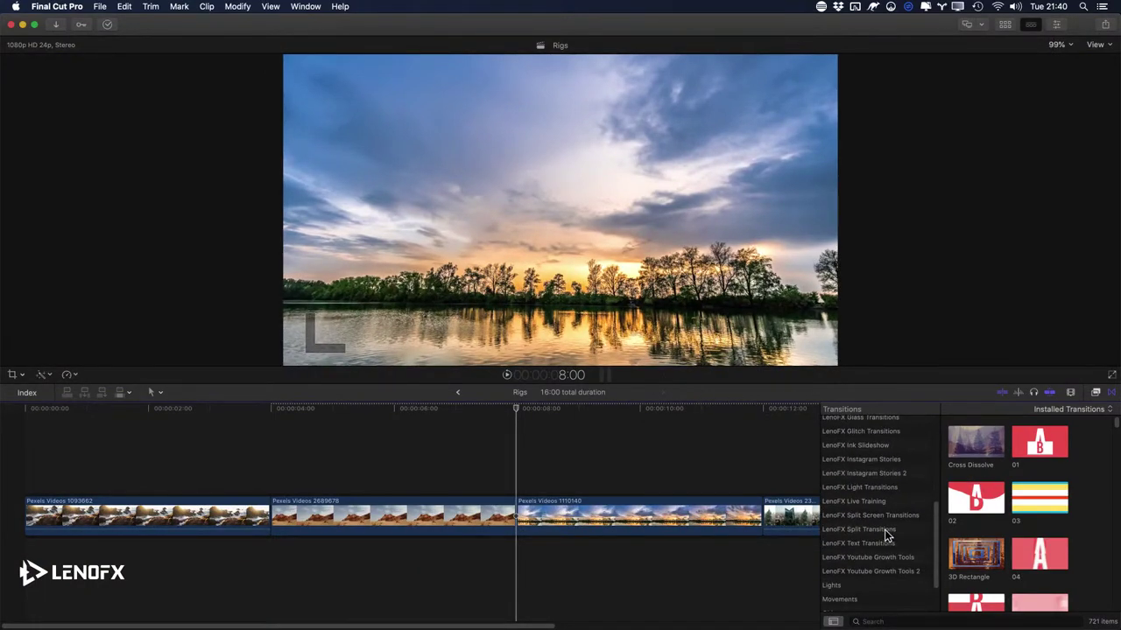
scroll(886, 534, "down", 1)
left_click(862, 497)
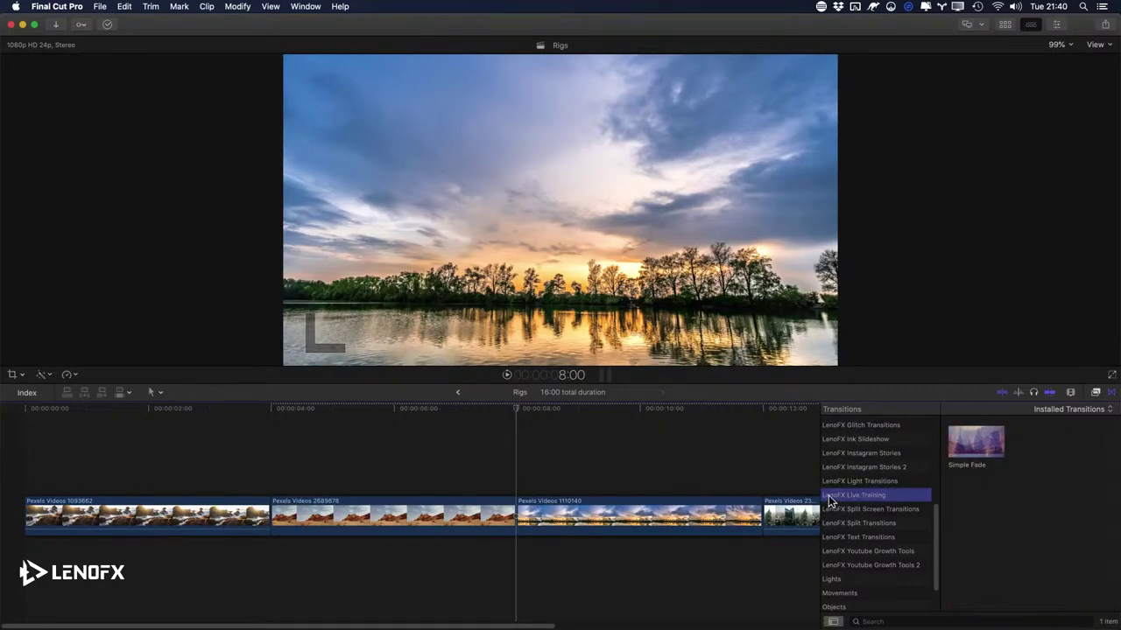
left_click(959, 447)
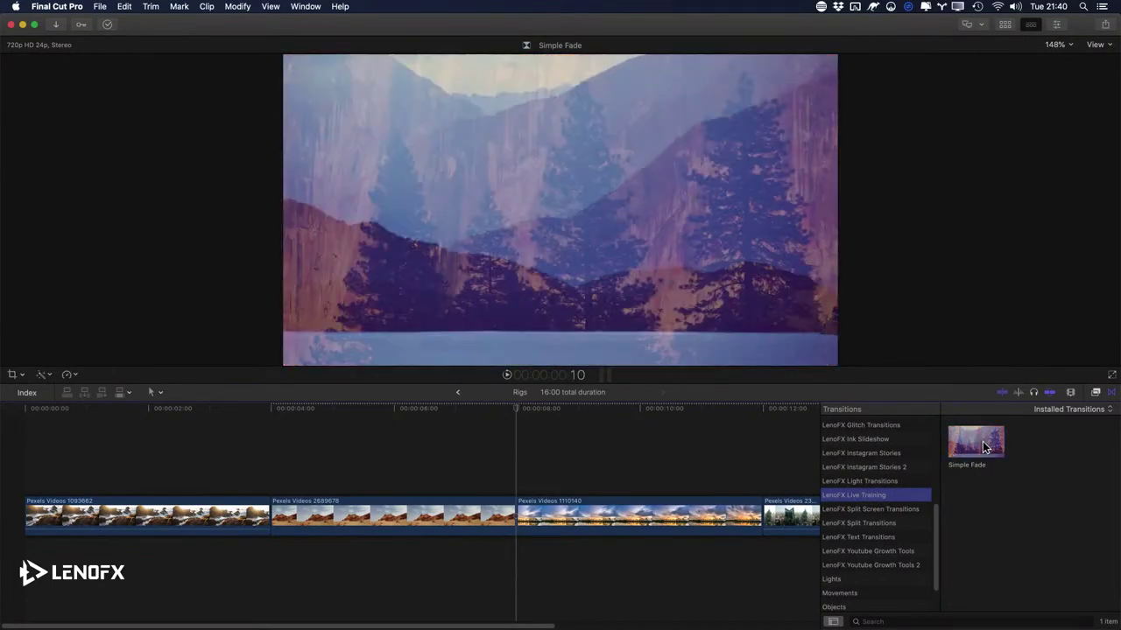
left_click_drag(988, 447, 526, 515)
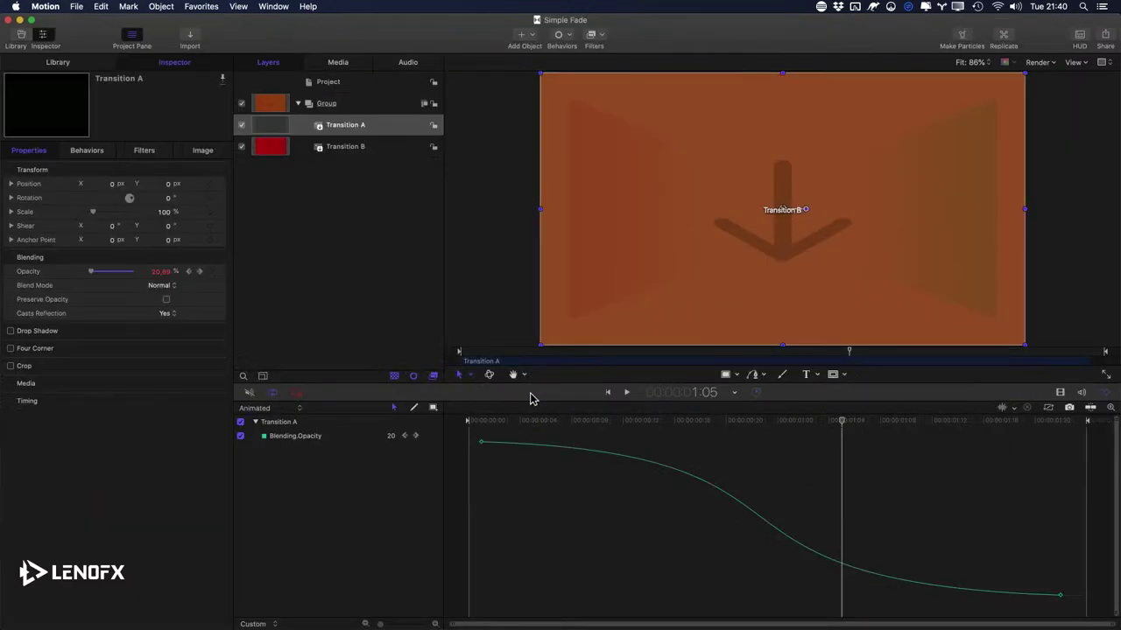
Step: Play the timeline across the Simple Fade between the desert and lake clips
key("shift+k")
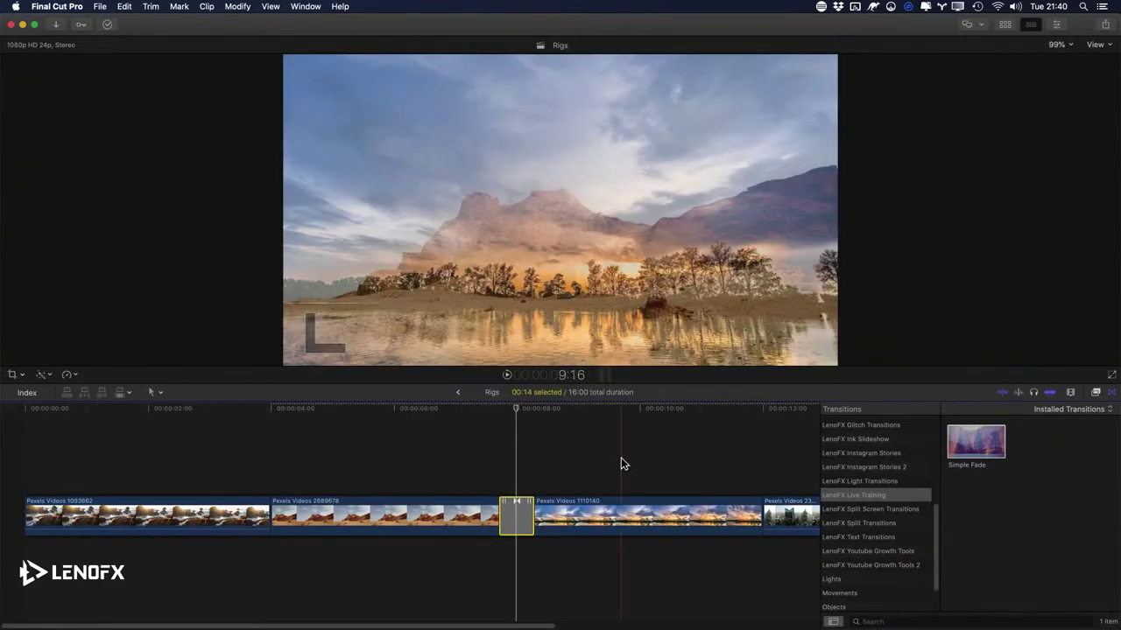
key("space")
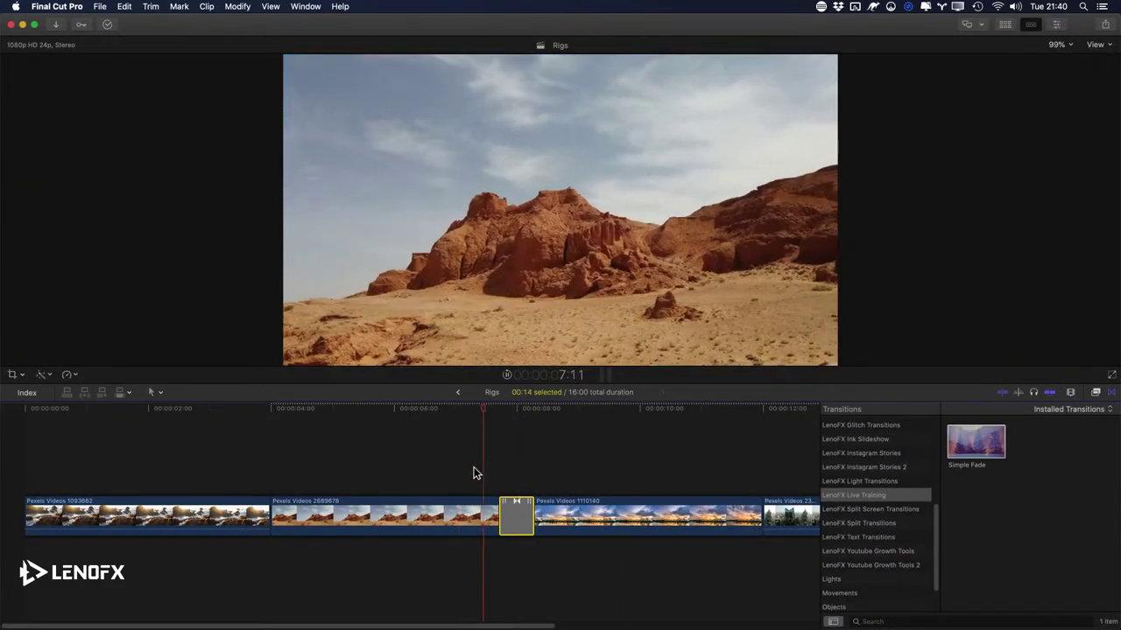
key("space")
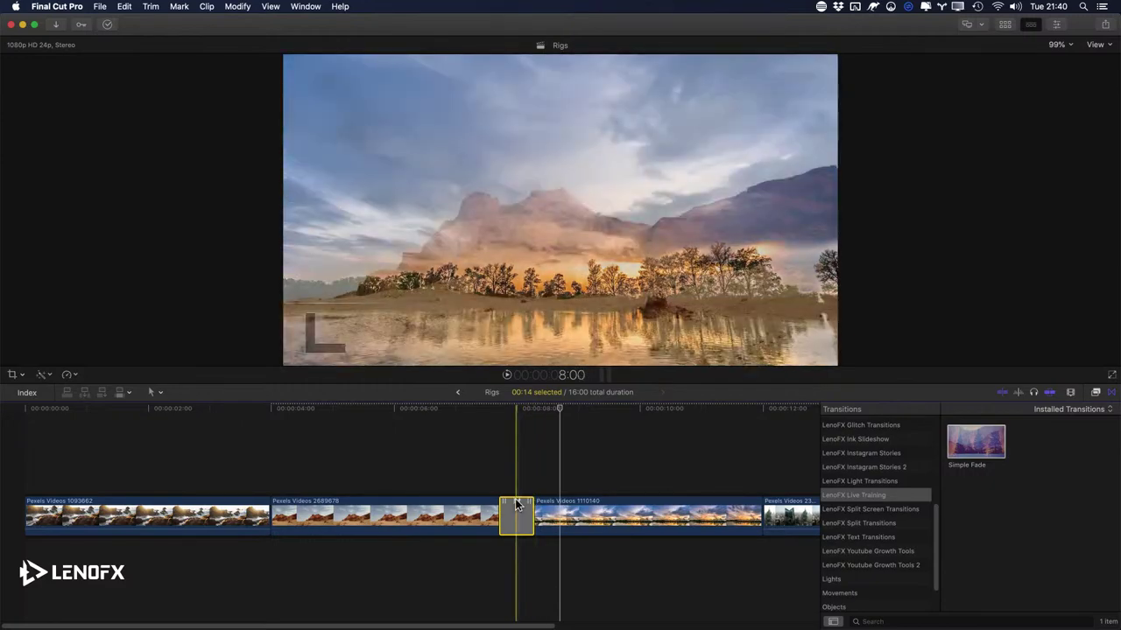
Step: Lengthen the Simple Fade to about 2 seconds in the Precision Editor and play the longer transition
left_click(514, 506)
double_click(514, 506)
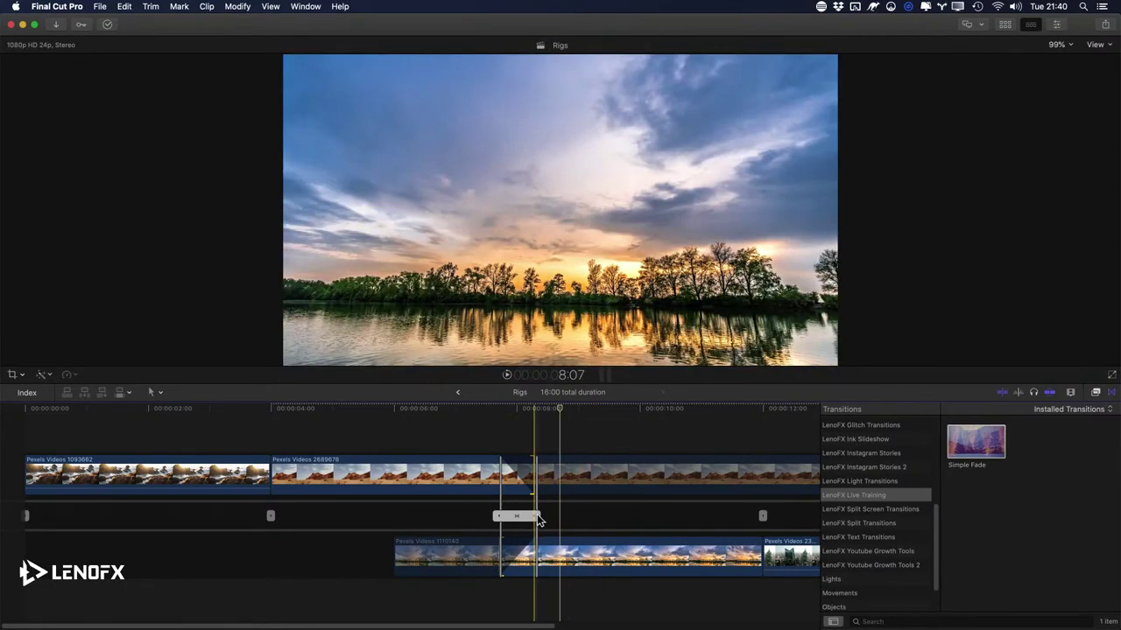
left_click_drag(542, 517, 581, 517)
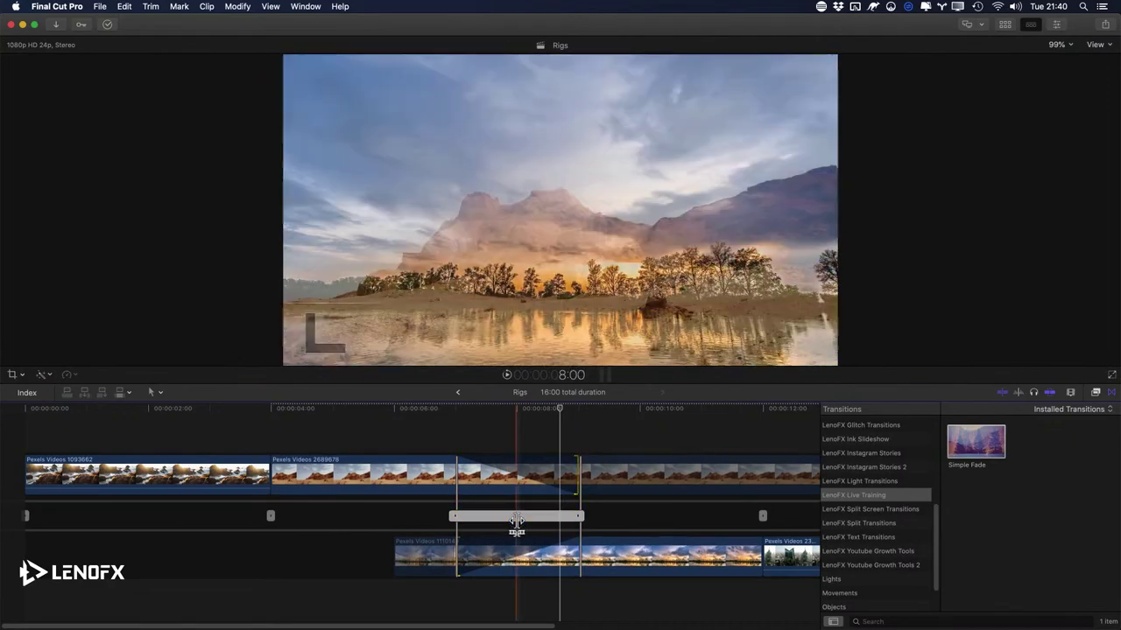
key("Escape")
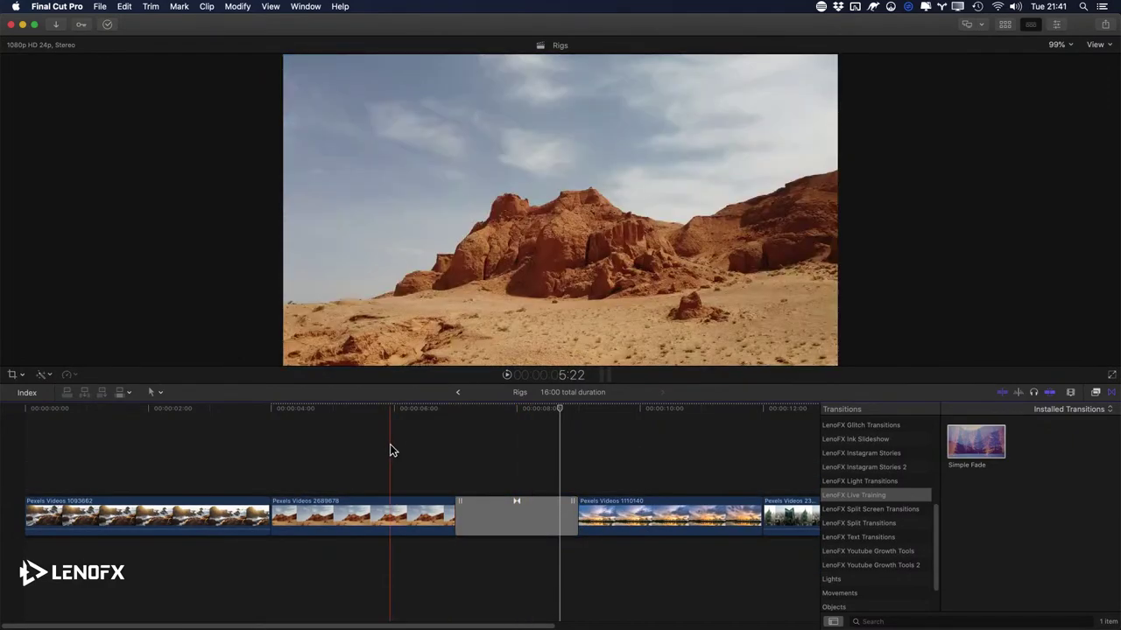
key("space")
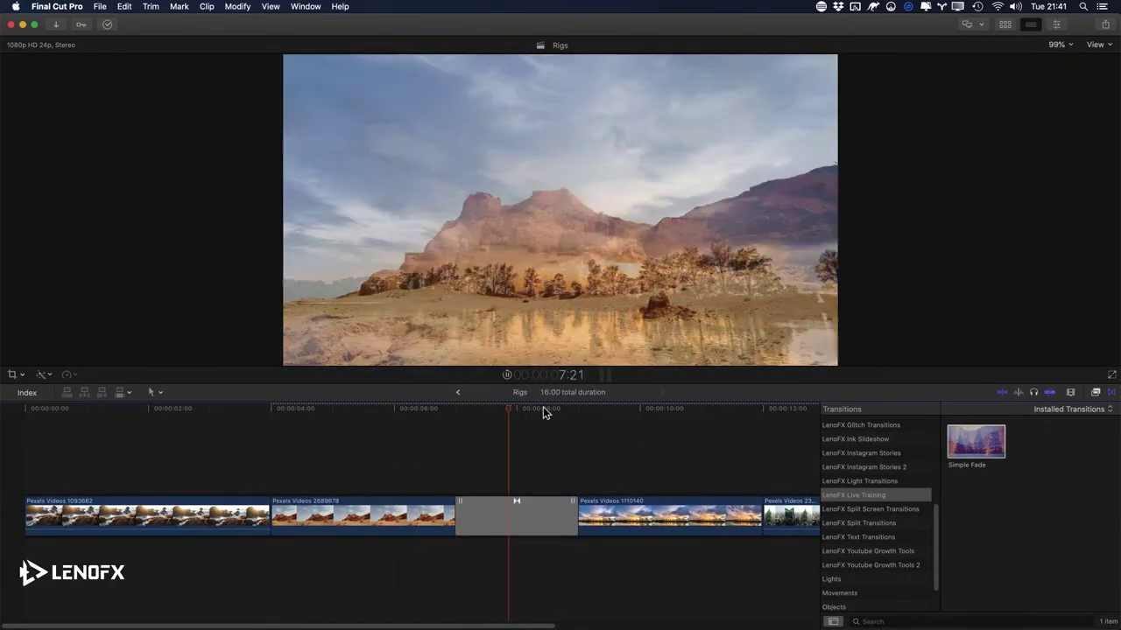
key("space")
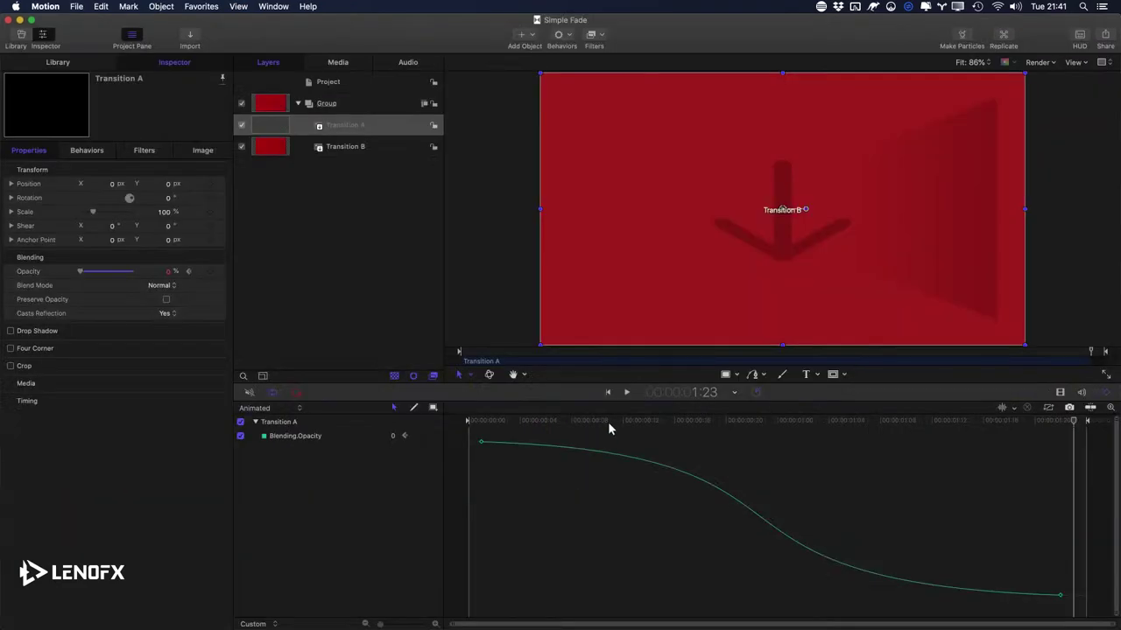
Step: Switch to Motion and enable Override FCP Duration in the Simple Fade project's properties
left_click_drag(604, 424, 816, 425)
left_click(317, 84)
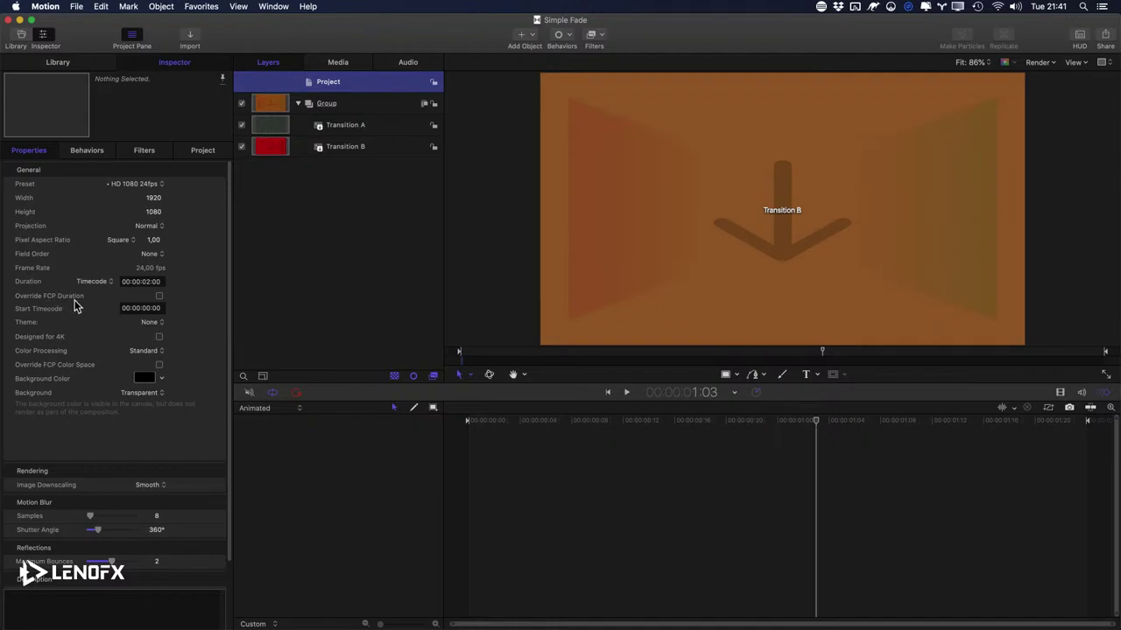
left_click(159, 297)
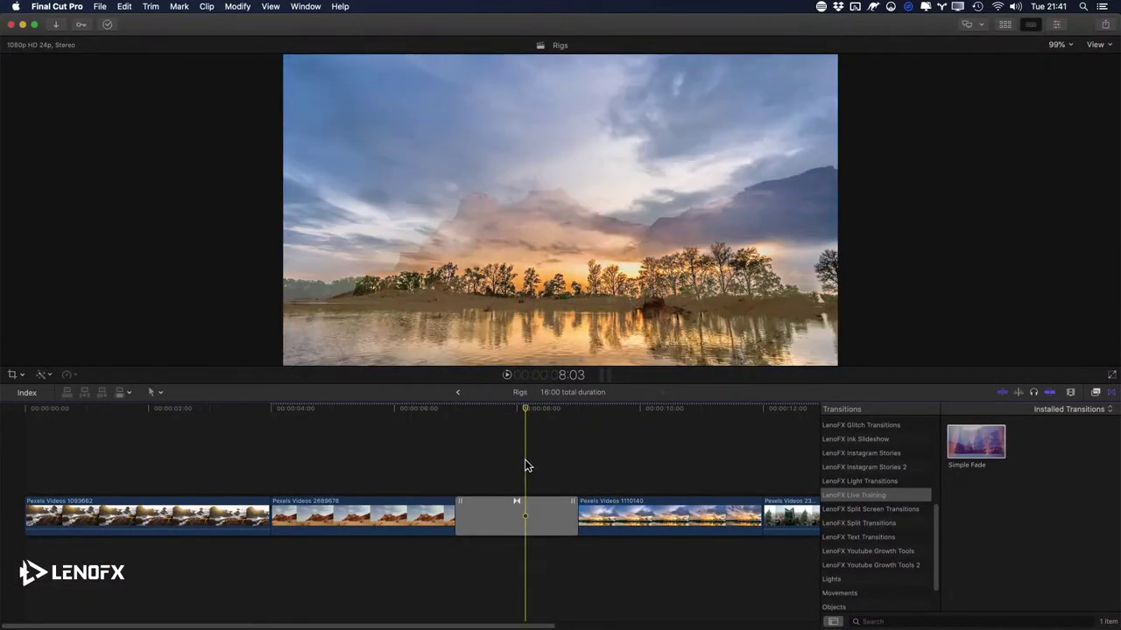
Step: Check the default Transition Duration in Final Cut Pro's Editing preferences, close them and select the applied transition
left_click(67, 6)
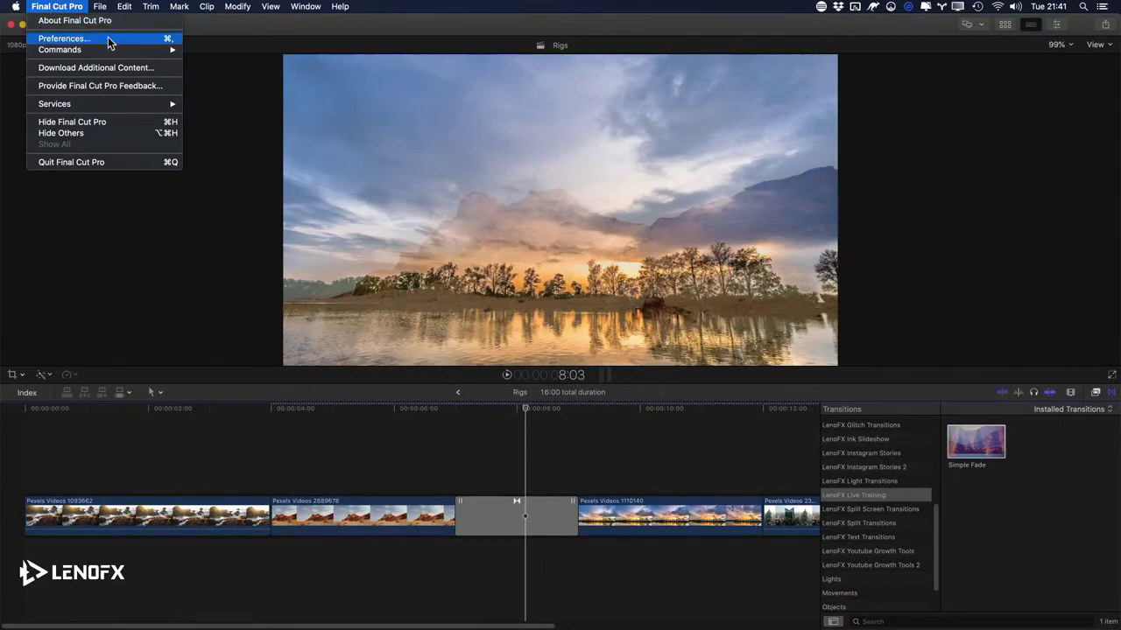
left_click(161, 44)
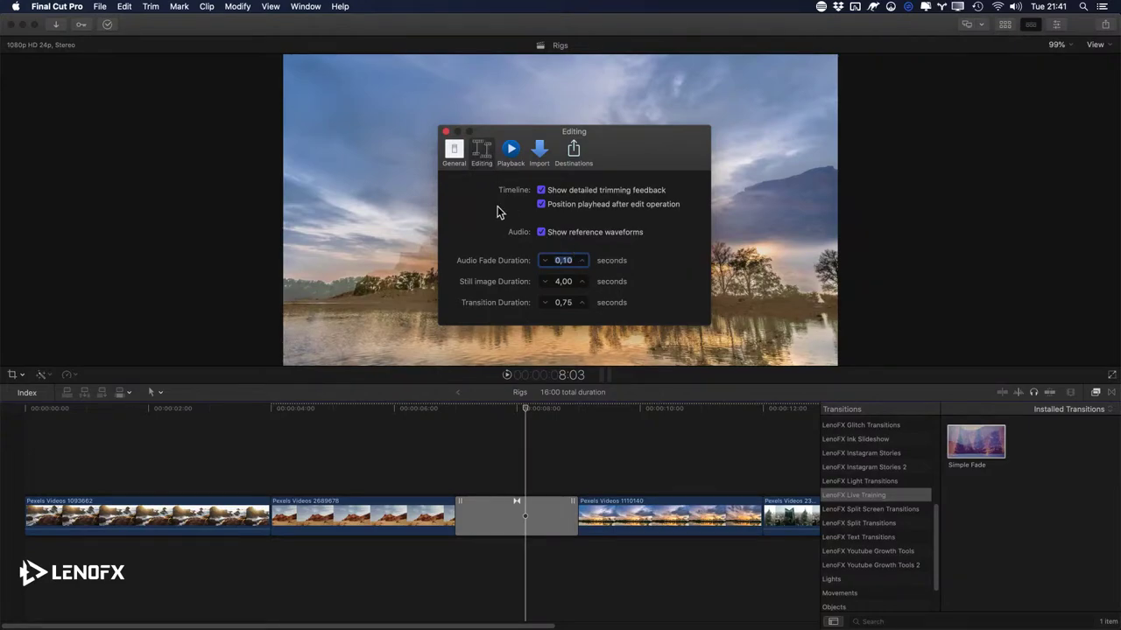
left_click(564, 304)
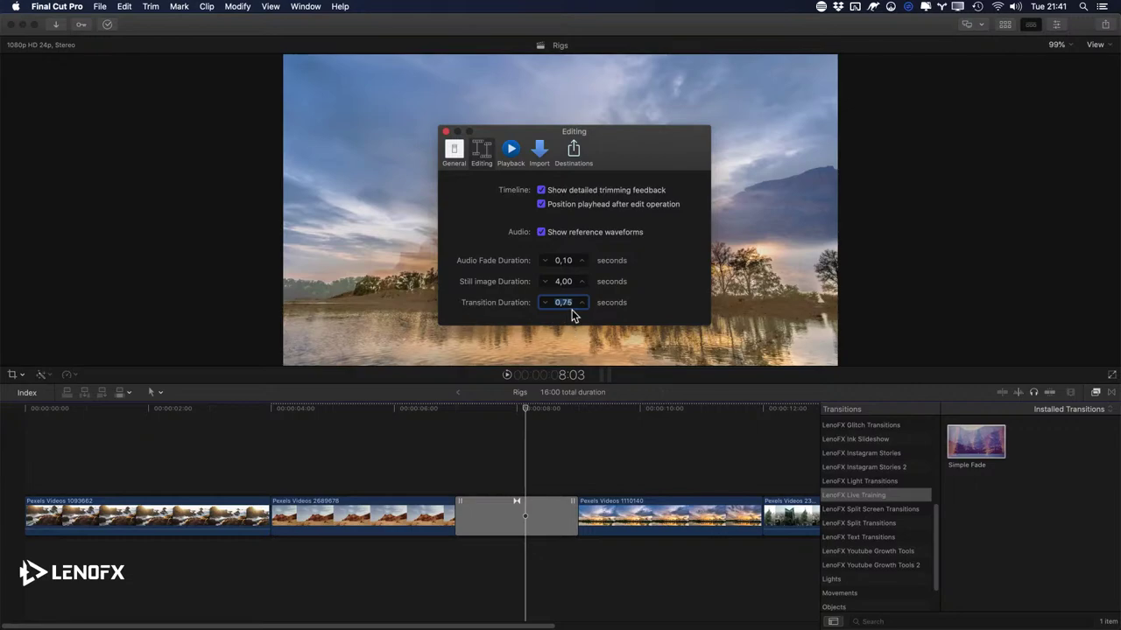
left_click(444, 128)
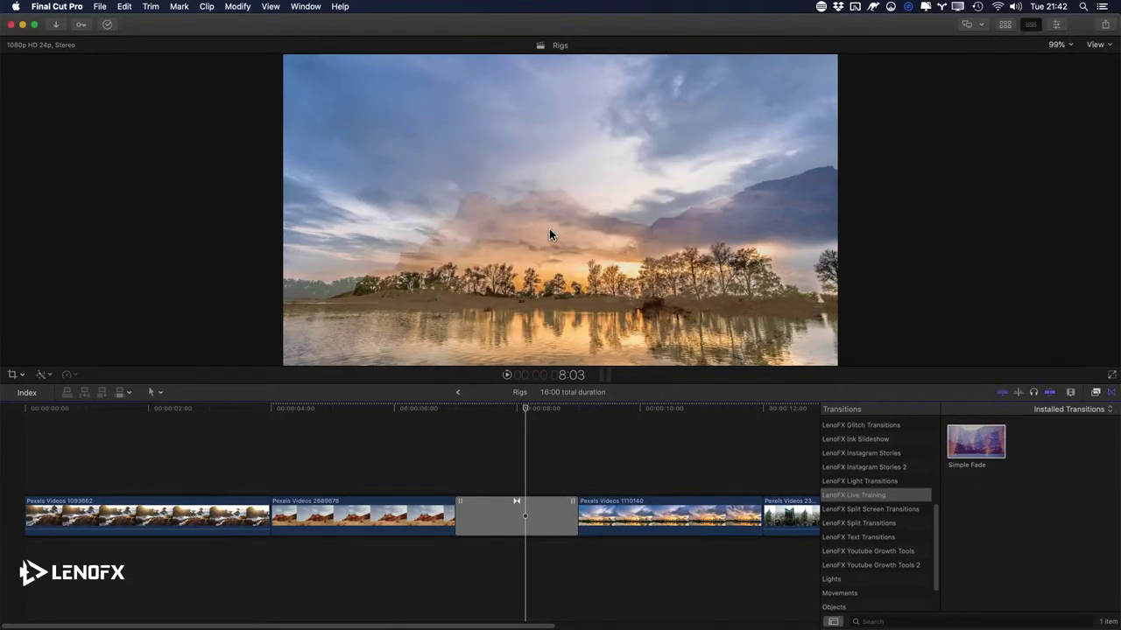
left_click(555, 517)
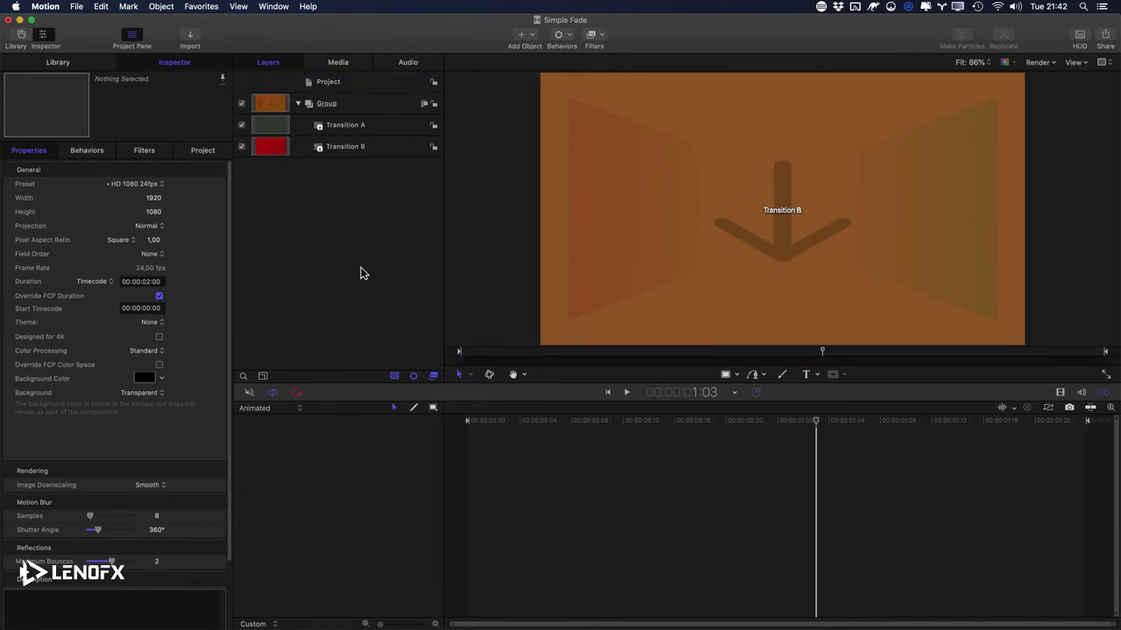
Step: Switch back to Motion and disable Override FCP Duration in the Simple Fade project's properties
left_click(346, 184)
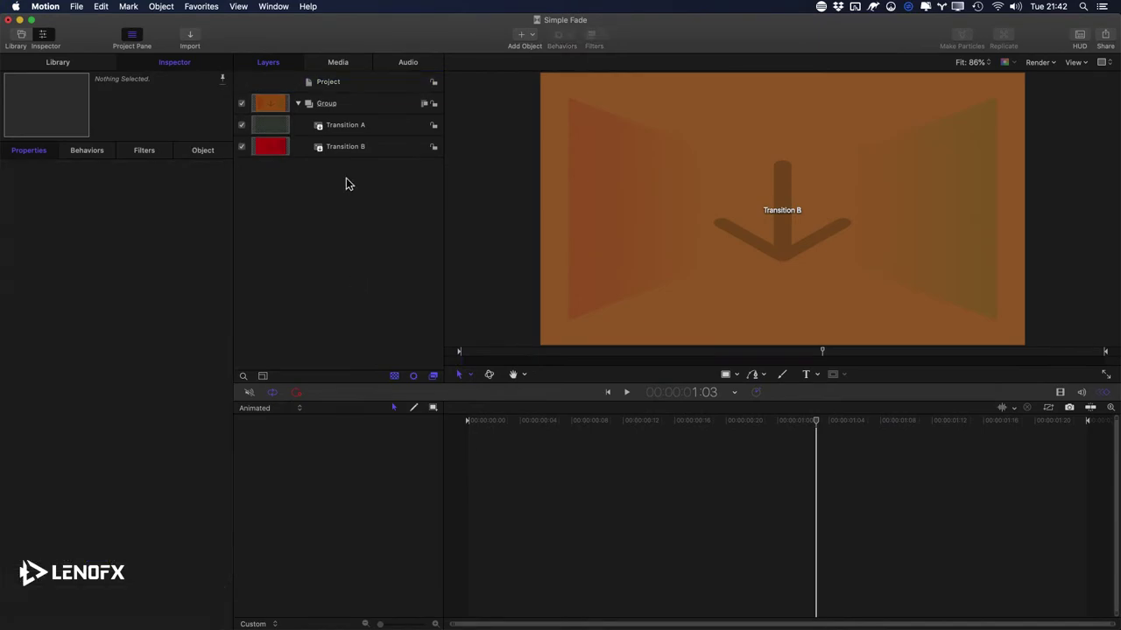
left_click(328, 82)
left_click(159, 297)
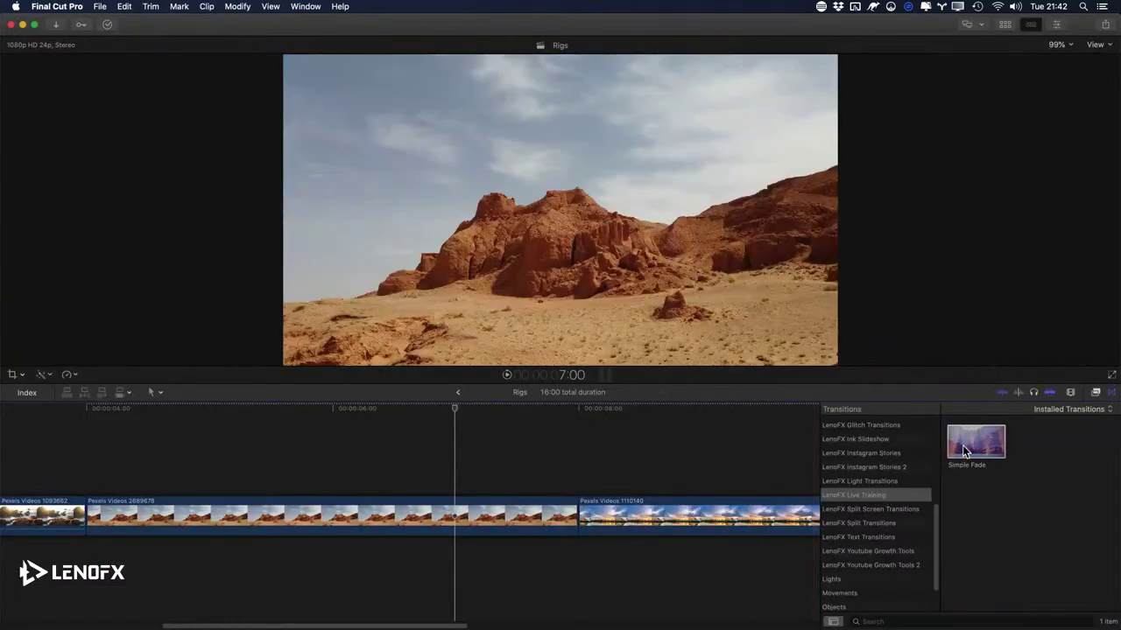
Step: Return to Final Cut Pro and apply Simple Fade to the cut between the desert and lake clips again
left_click_drag(962, 444, 583, 524)
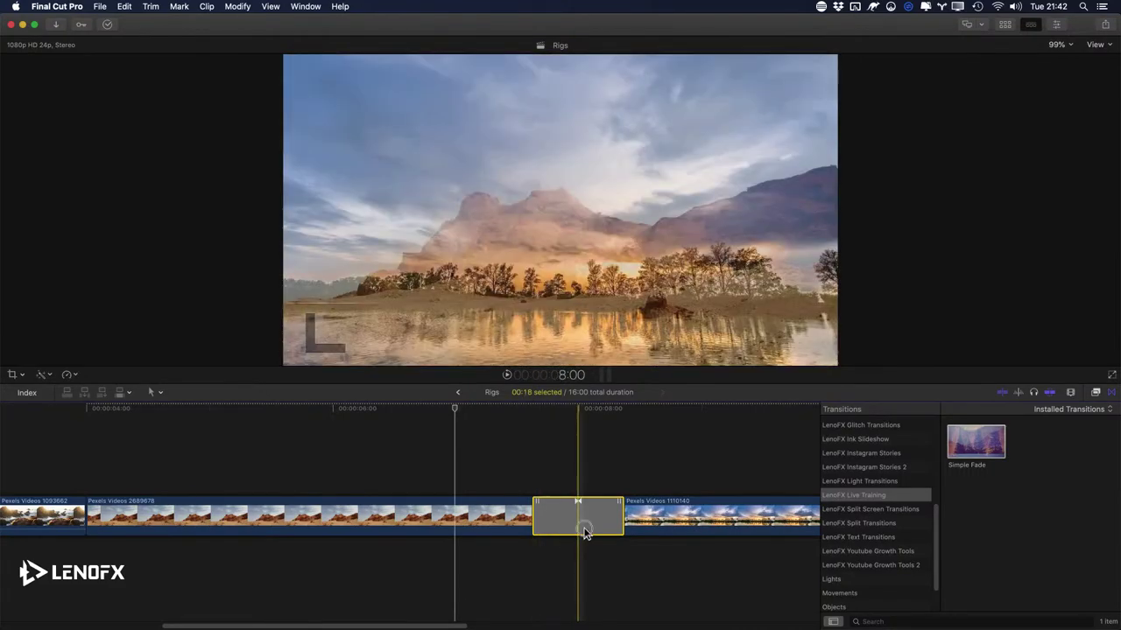
Step: Remove the applied transition, trim the adjoining ends of the desert and lake clips, and reapply Simple Fade to their cut
key("Delete")
left_click_drag(571, 516, 400, 518)
scroll(400, 518, "left", 3)
left_click_drag(520, 520, 533, 520)
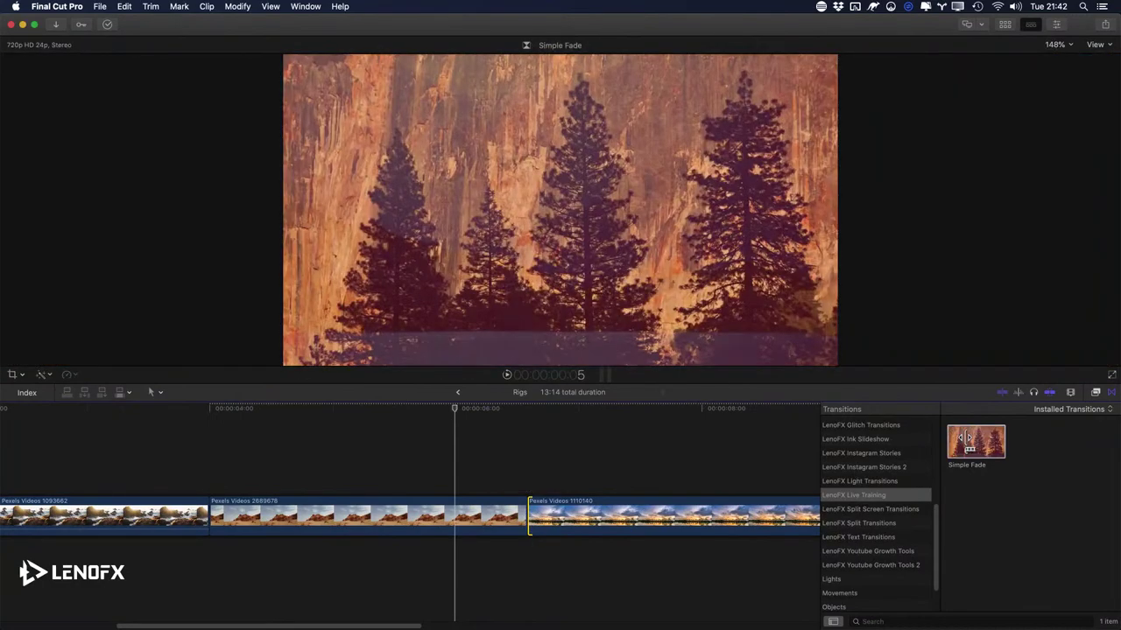
left_click_drag(976, 442, 528, 512)
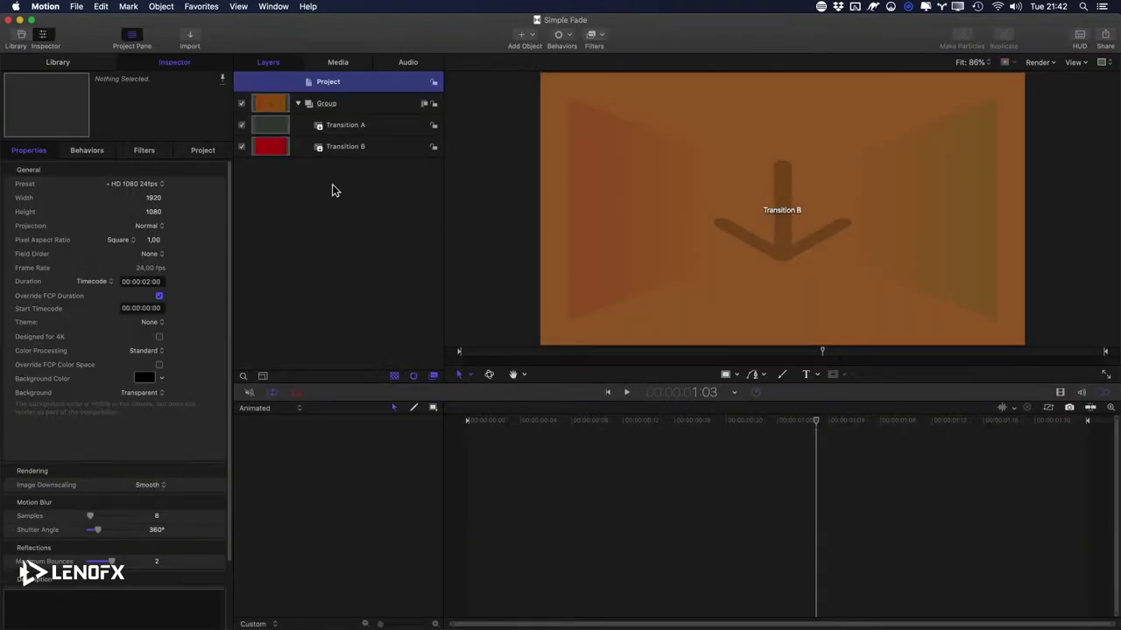
Step: Switch to Motion, scrub through the Simple Fade animation and enable Designed for 4K in the project properties
left_click(555, 422)
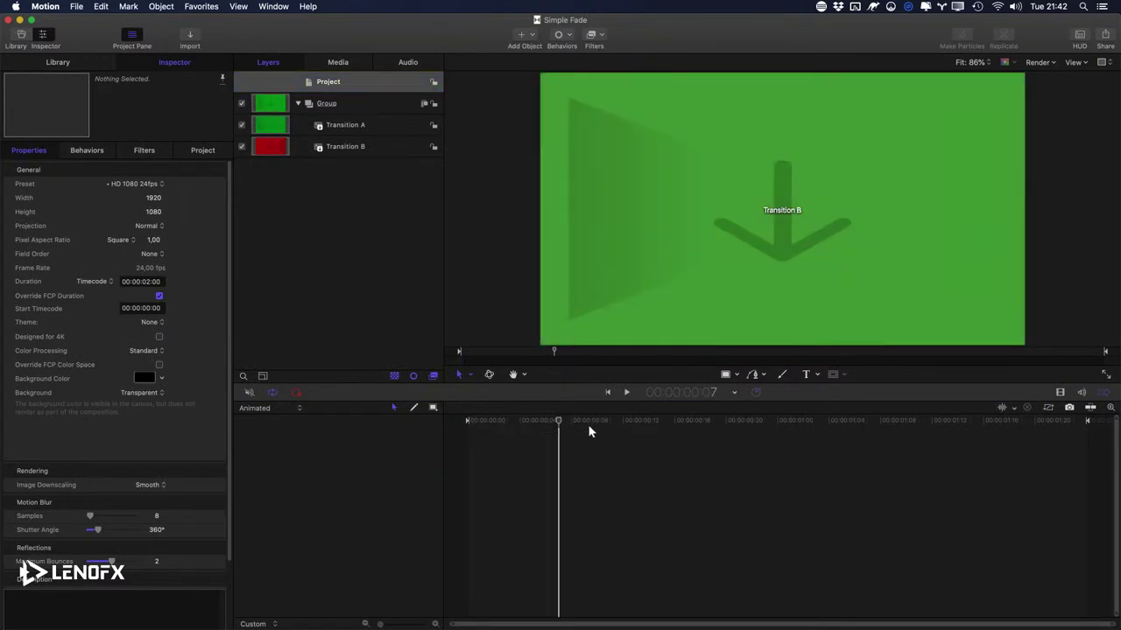
left_click(548, 417)
left_click_drag(548, 418, 712, 419)
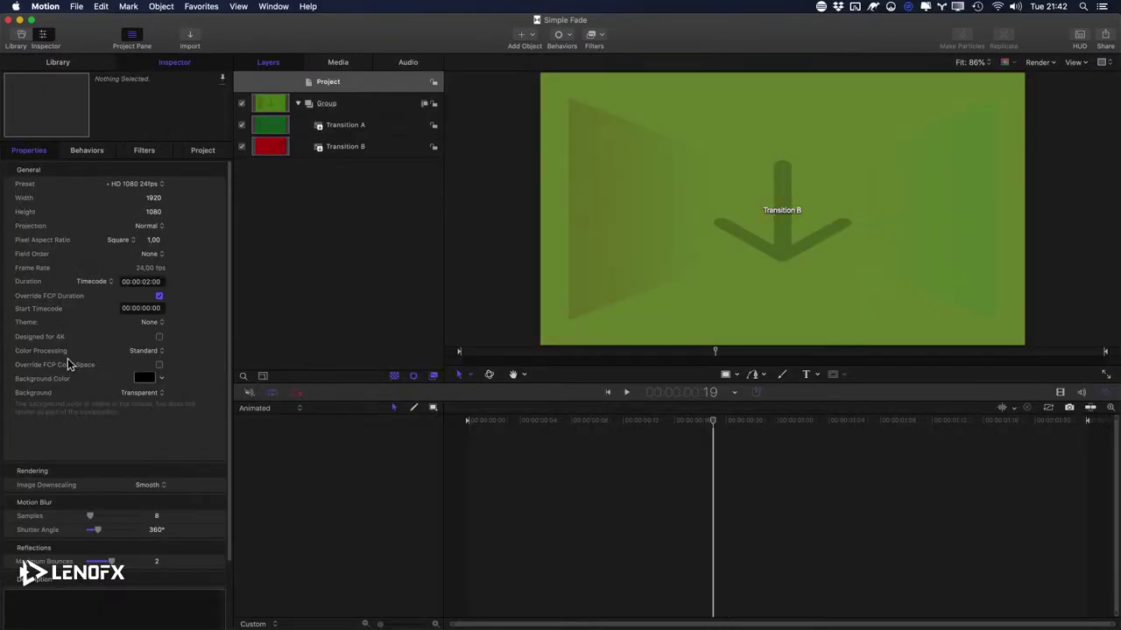
left_click(159, 337)
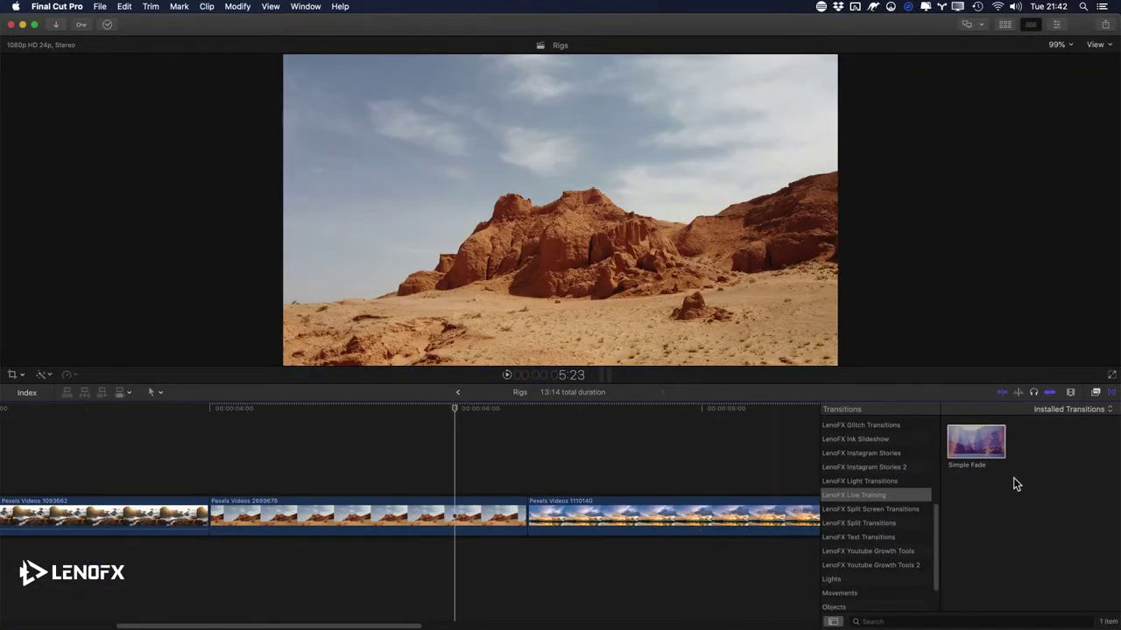
Step: Return to Final Cut Pro, try Simple Fade on the desert–lake cut, remove it and reselect the LenoFX Live Training category
left_click_drag(977, 443, 531, 511)
key("Delete")
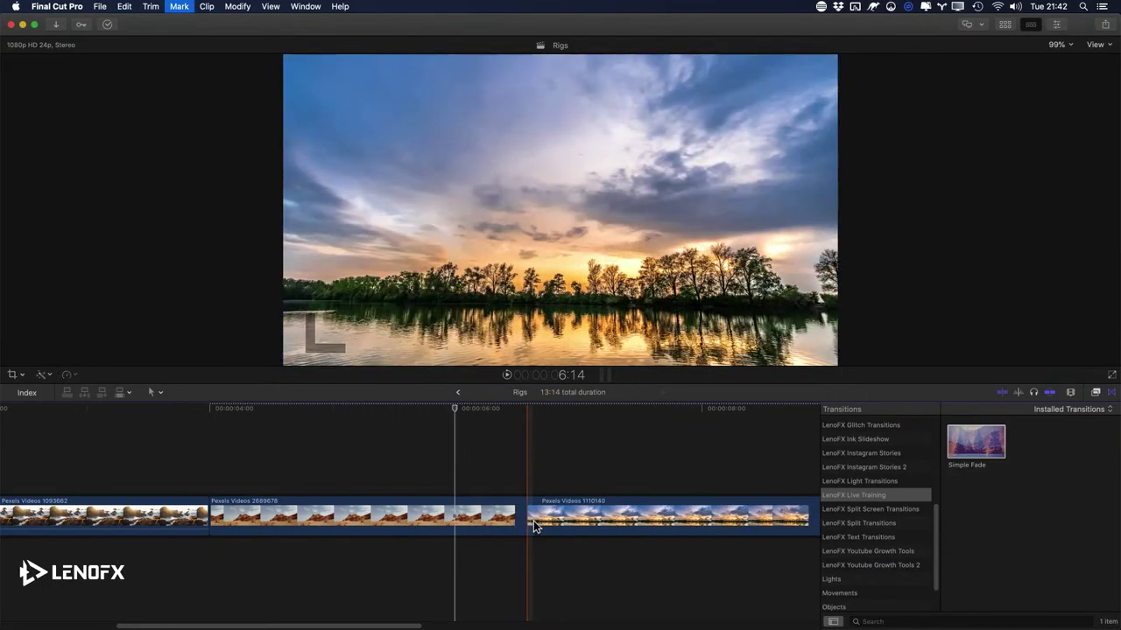
left_click(541, 451)
left_click(902, 509)
left_click(893, 495)
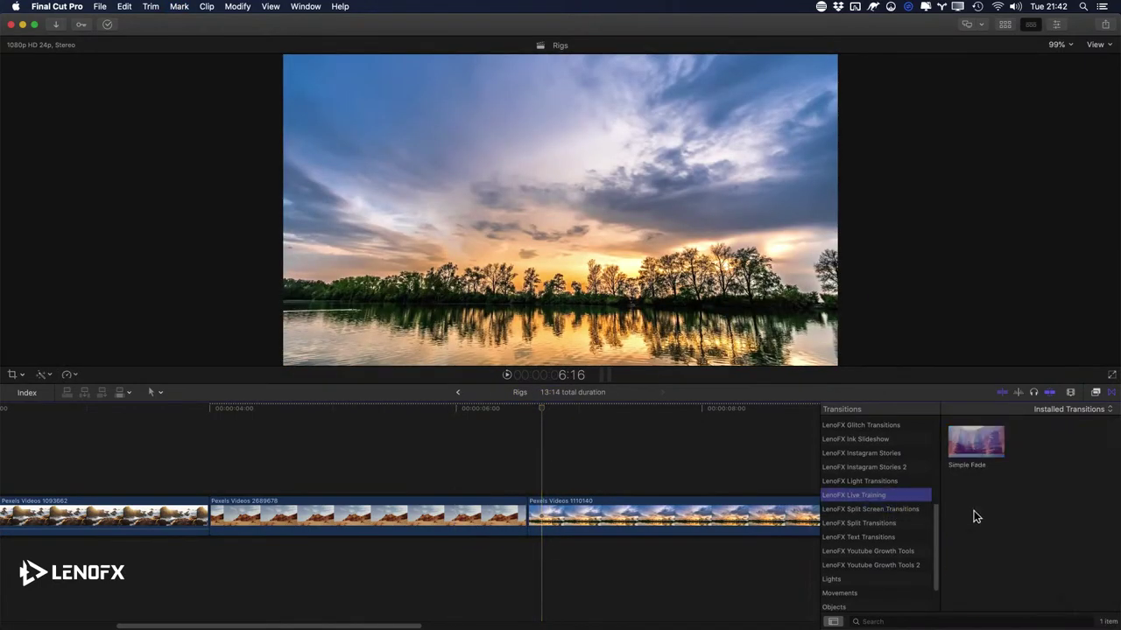
left_click(886, 509)
left_click(886, 496)
Step: Apply Simple Fade between the desert and lake clips, examine the clip overlap in the Precision Editor, and delete the transition
left_click_drag(959, 459, 536, 499)
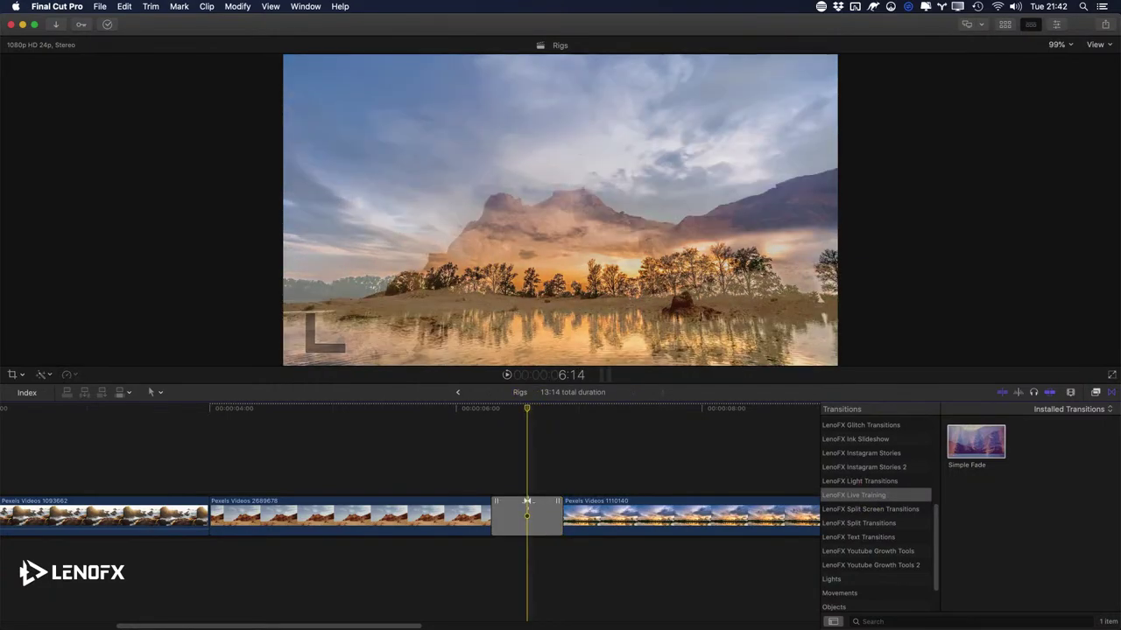
double_click(530, 510)
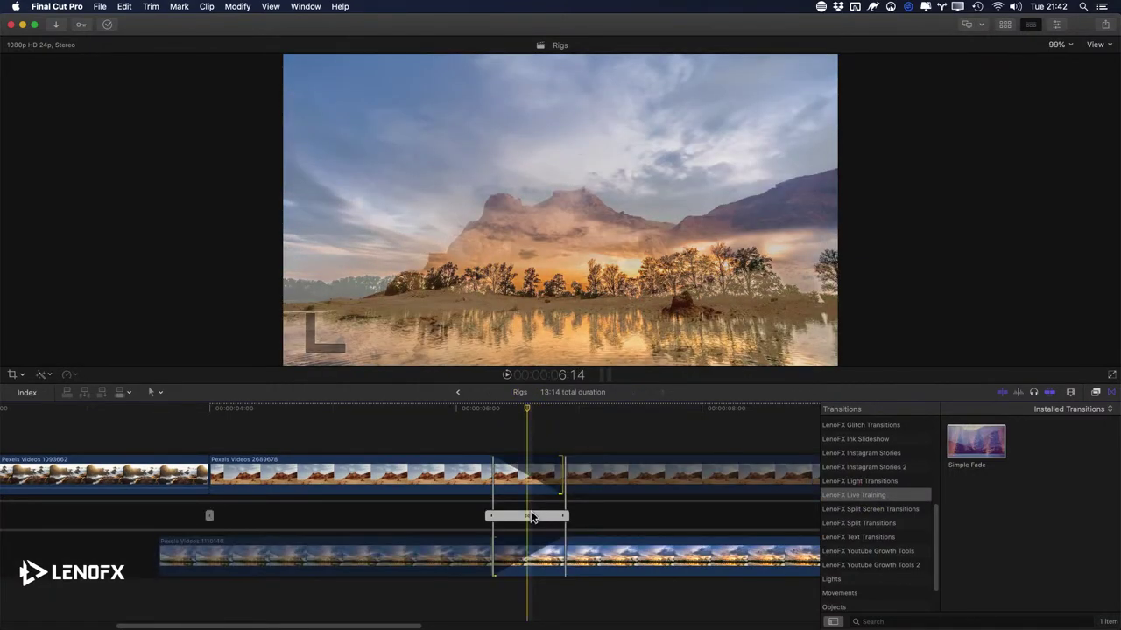
key("super+minus")
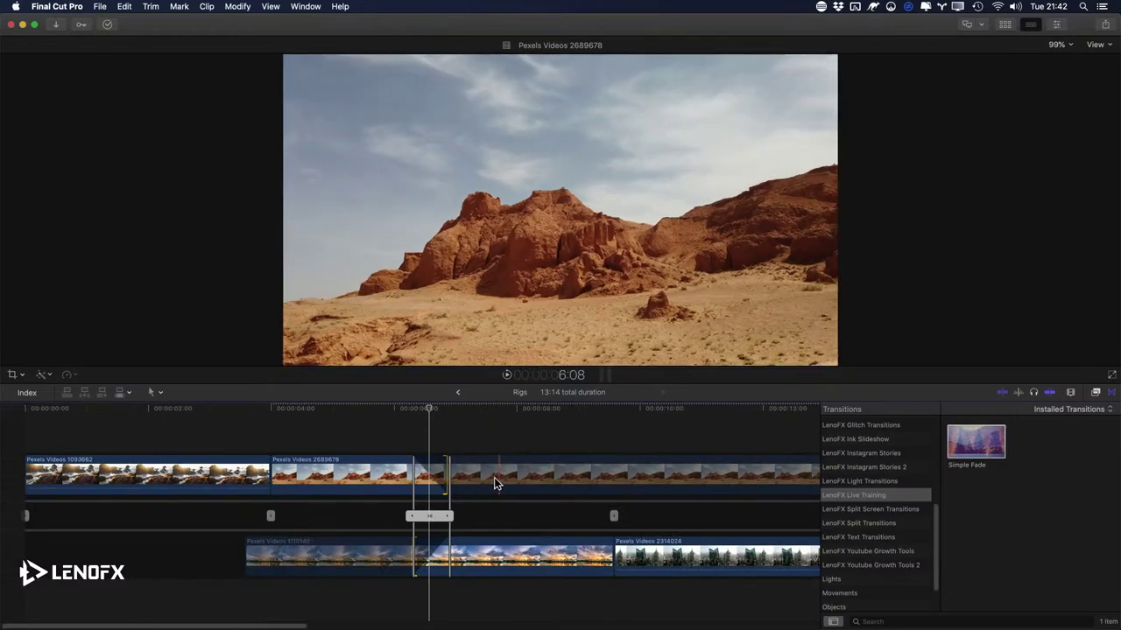
left_click_drag(450, 515, 439, 518)
double_click(433, 504)
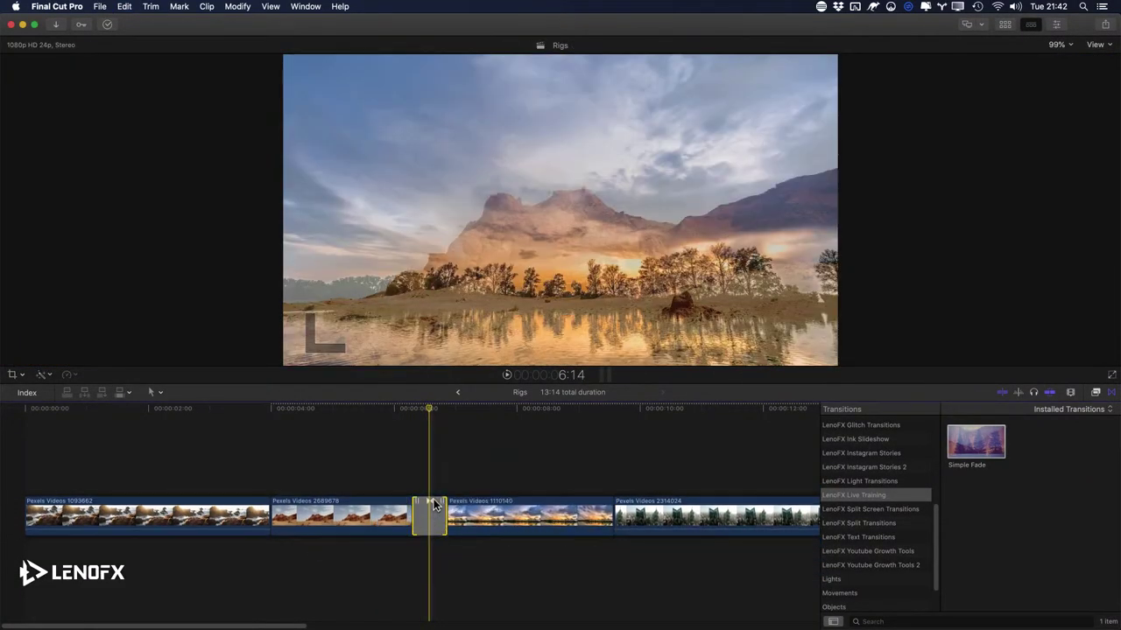
key("Delete")
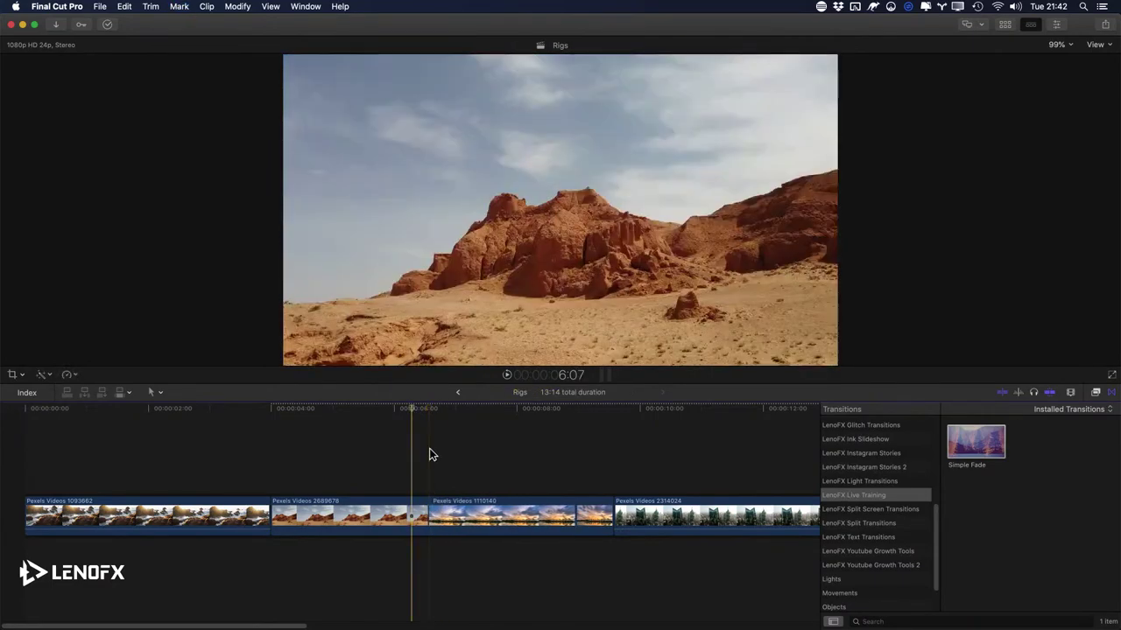
Step: Try Simple Fade on the lake–forest cut, remove it, and apply the transition to the desert–lake cut instead
left_click_drag(972, 440, 615, 521)
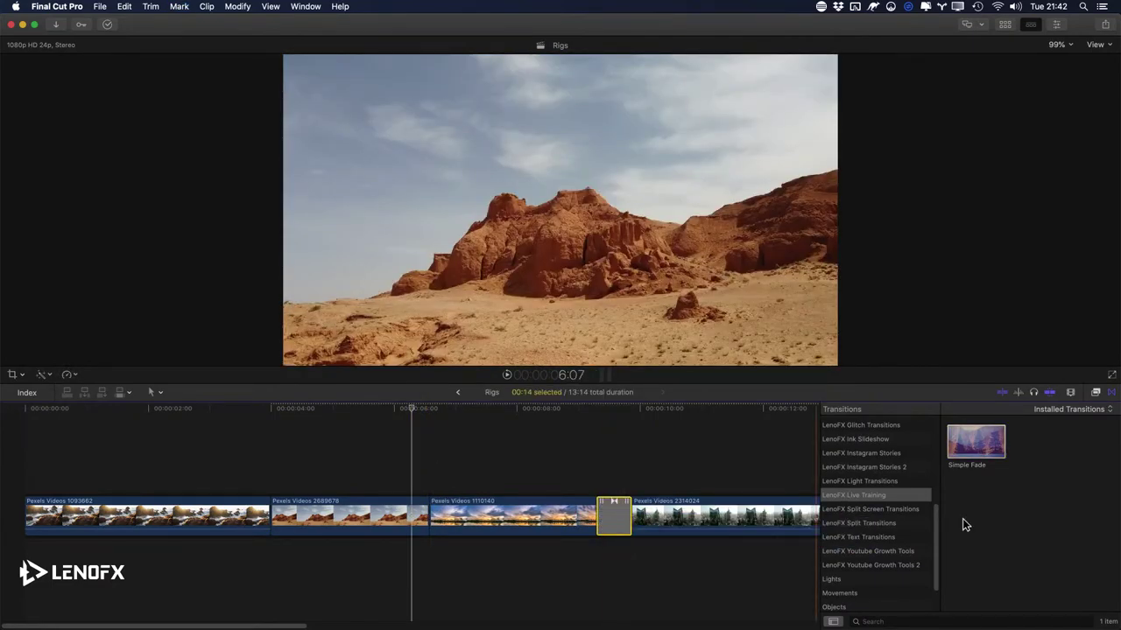
key("Delete")
left_click_drag(983, 463, 431, 523)
left_click_drag(975, 442, 436, 524)
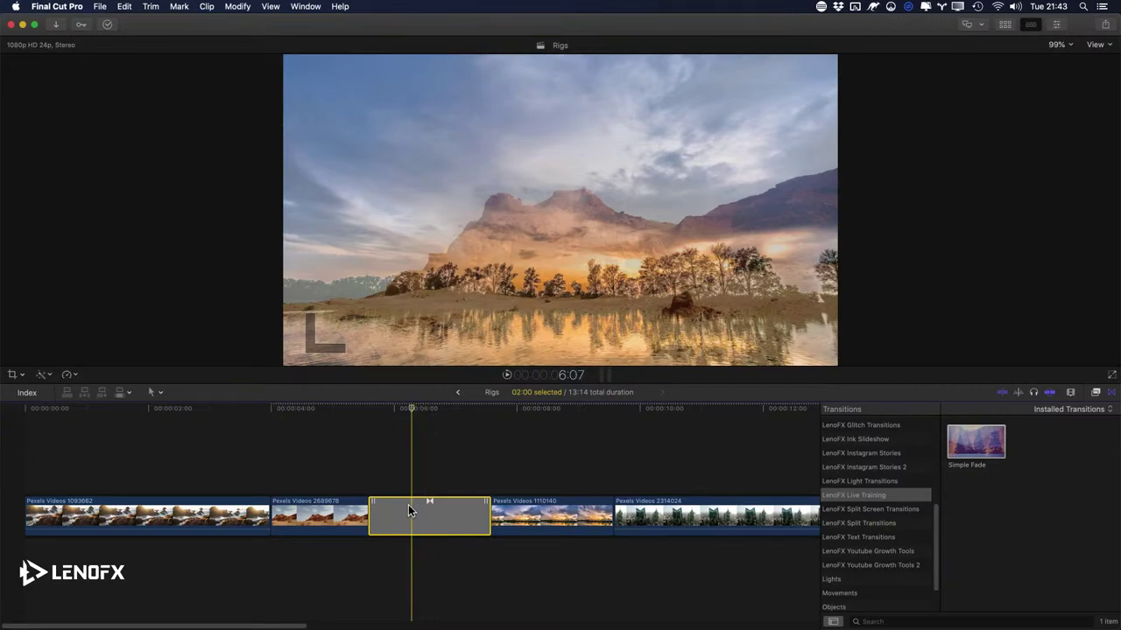
Step: Play back the Simple Fade between the desert and lake clips several times, then delete the transition
key("space")
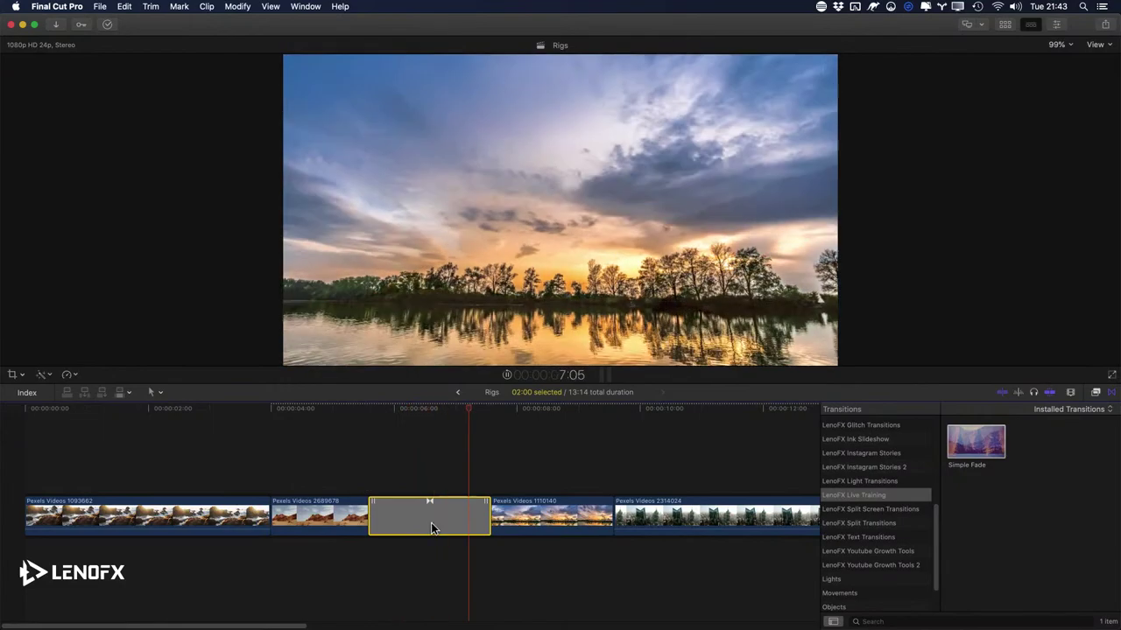
key("space")
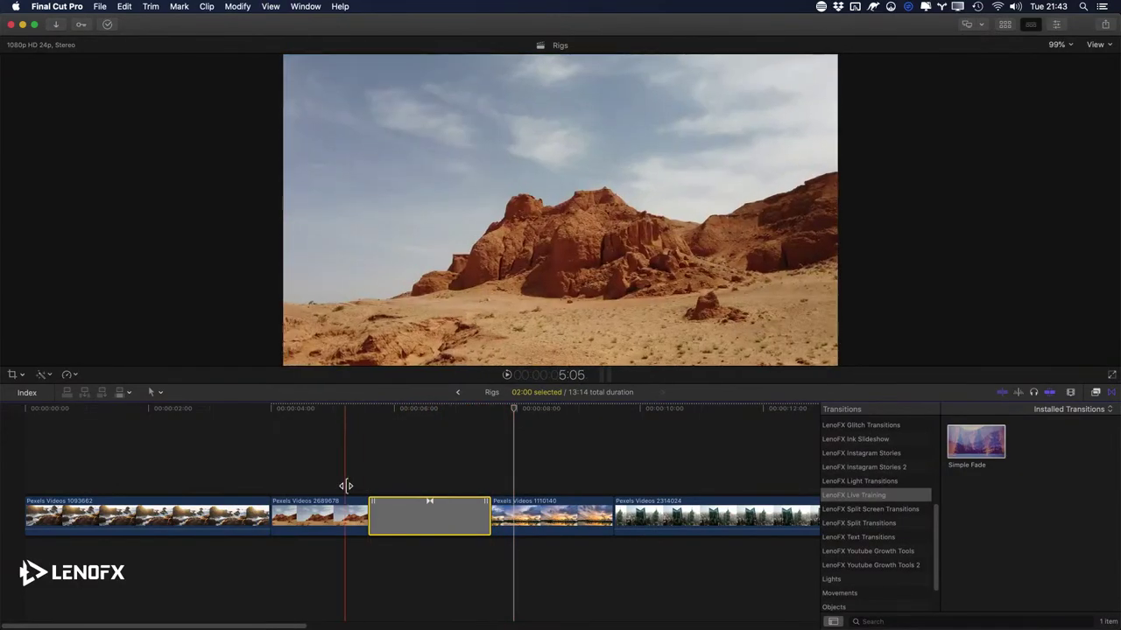
key("space")
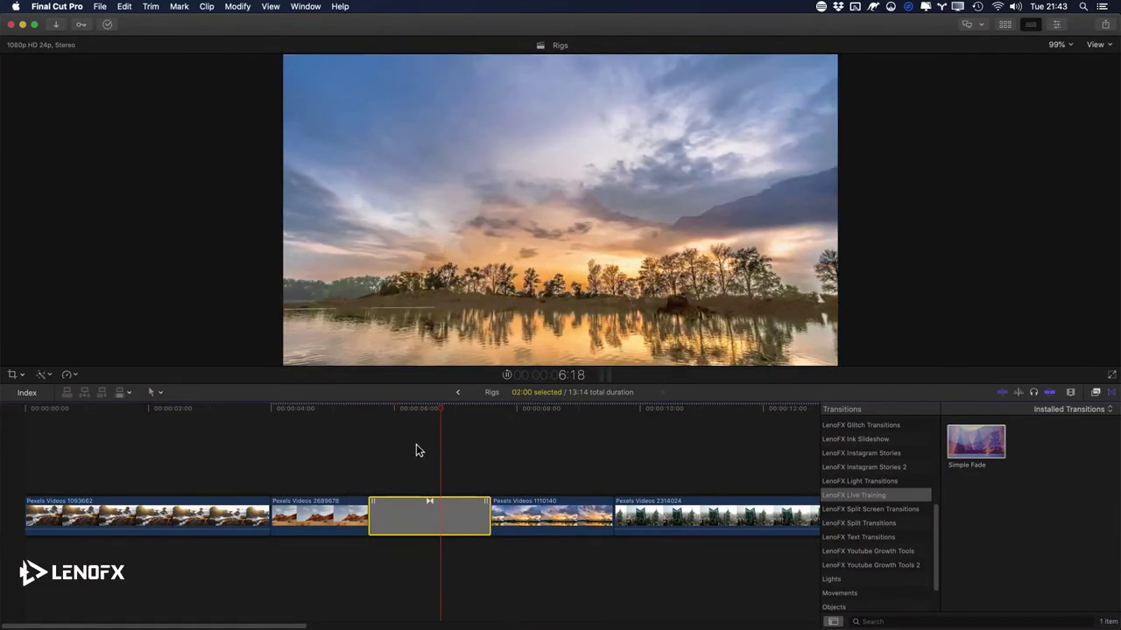
key("space")
key("space")
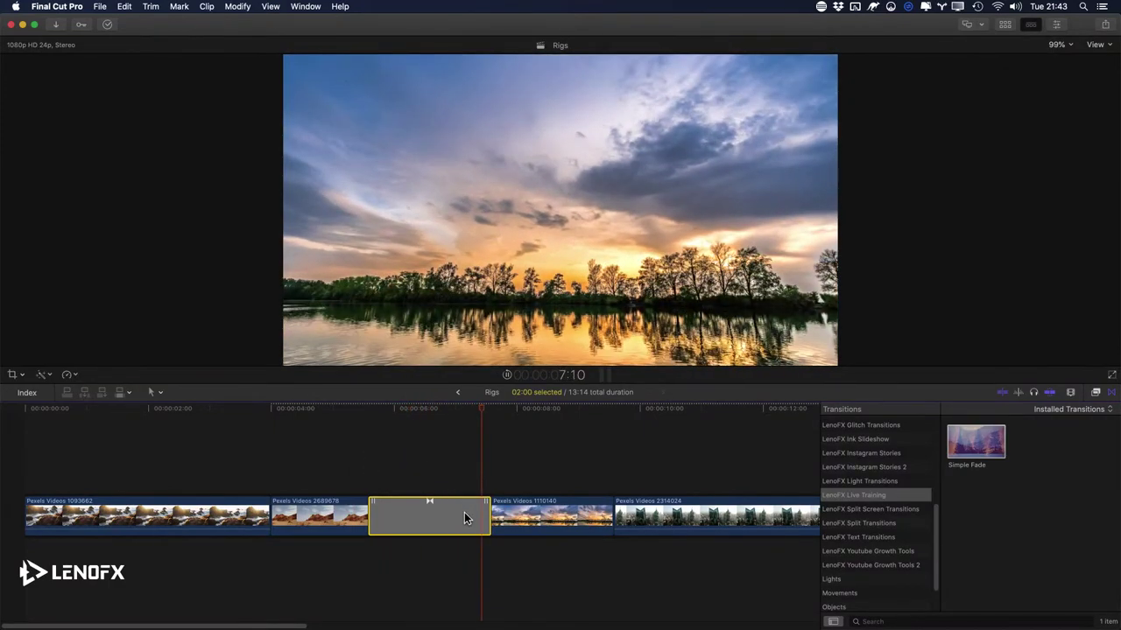
key("space")
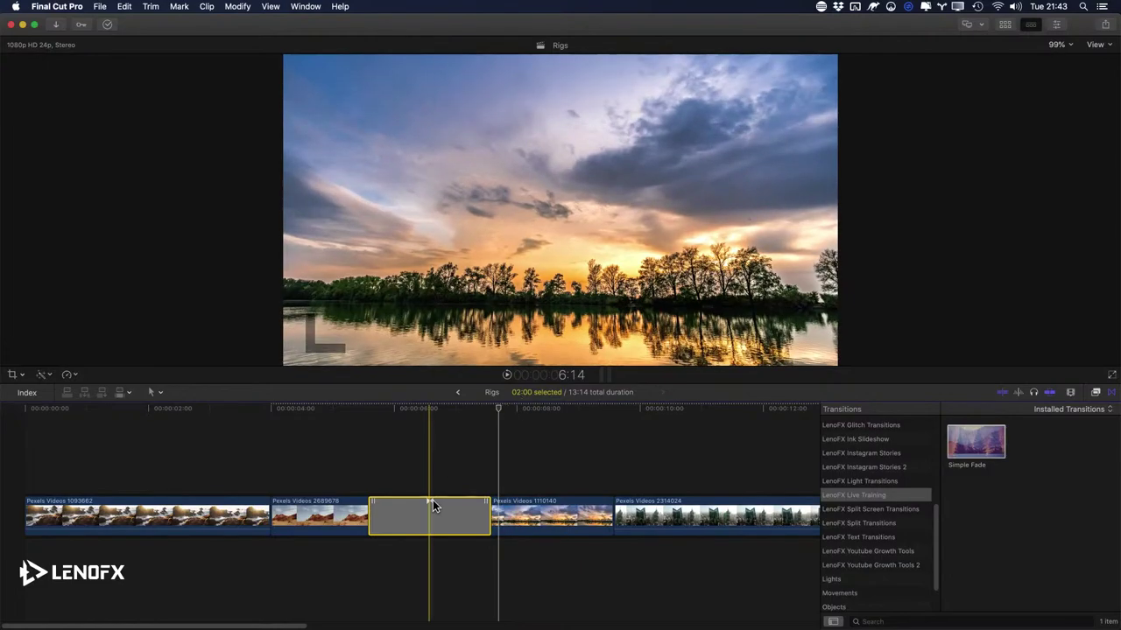
key("Delete")
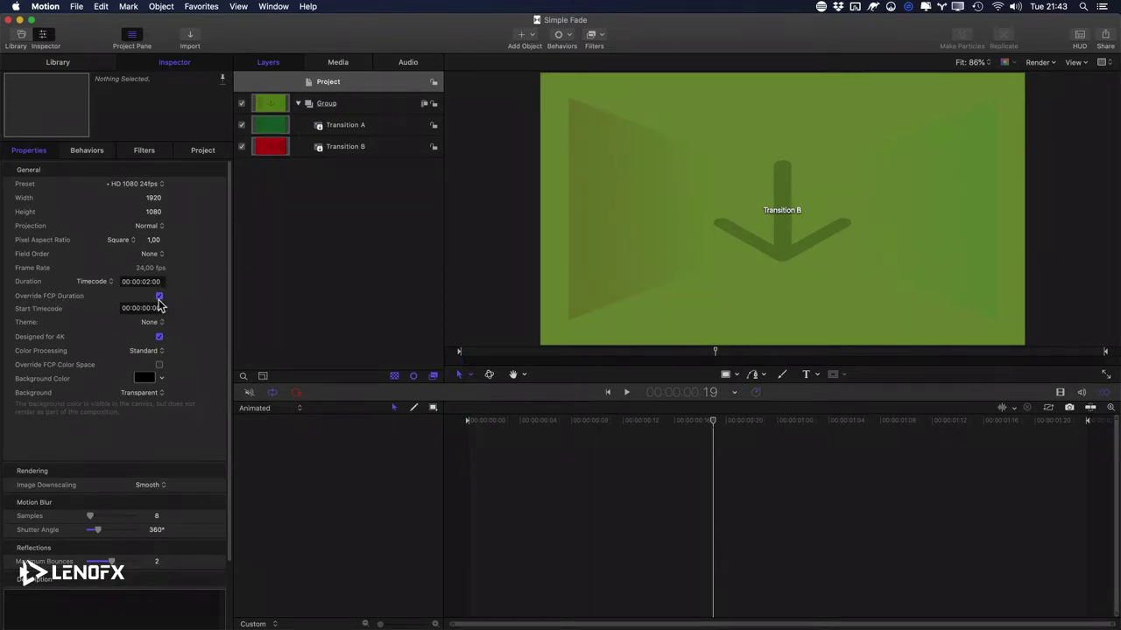
Step: Scrub the Simple Fade project in Motion, then check its thumbnail in Final Cut Pro's LenoFX Live Training category
left_click_drag(648, 425, 688, 429)
key("super+Tab")
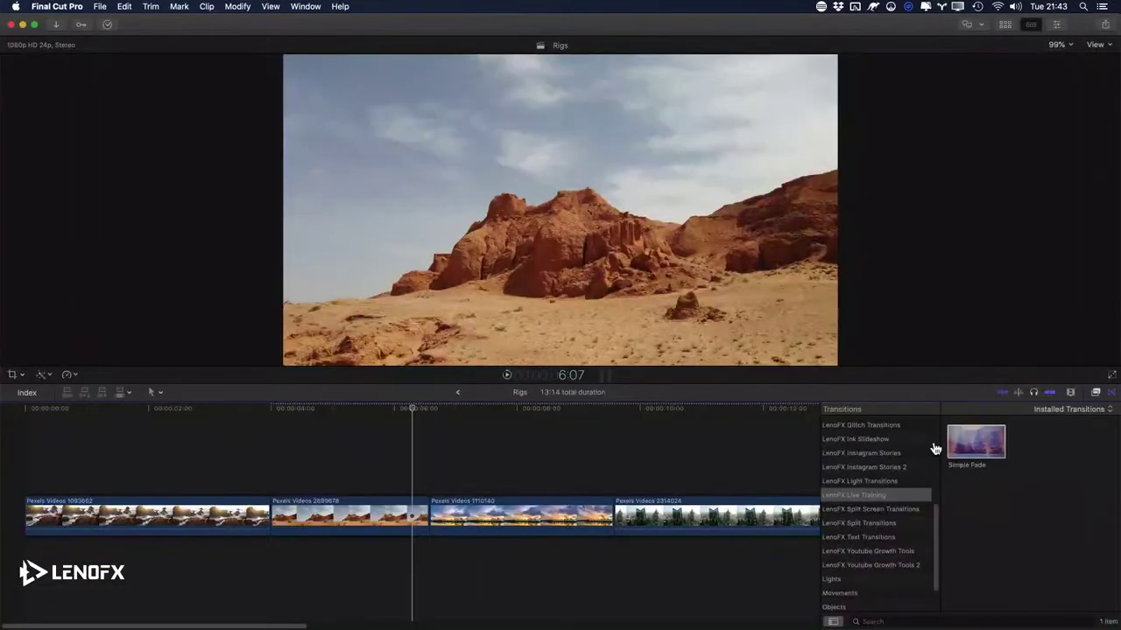
left_click(855, 497)
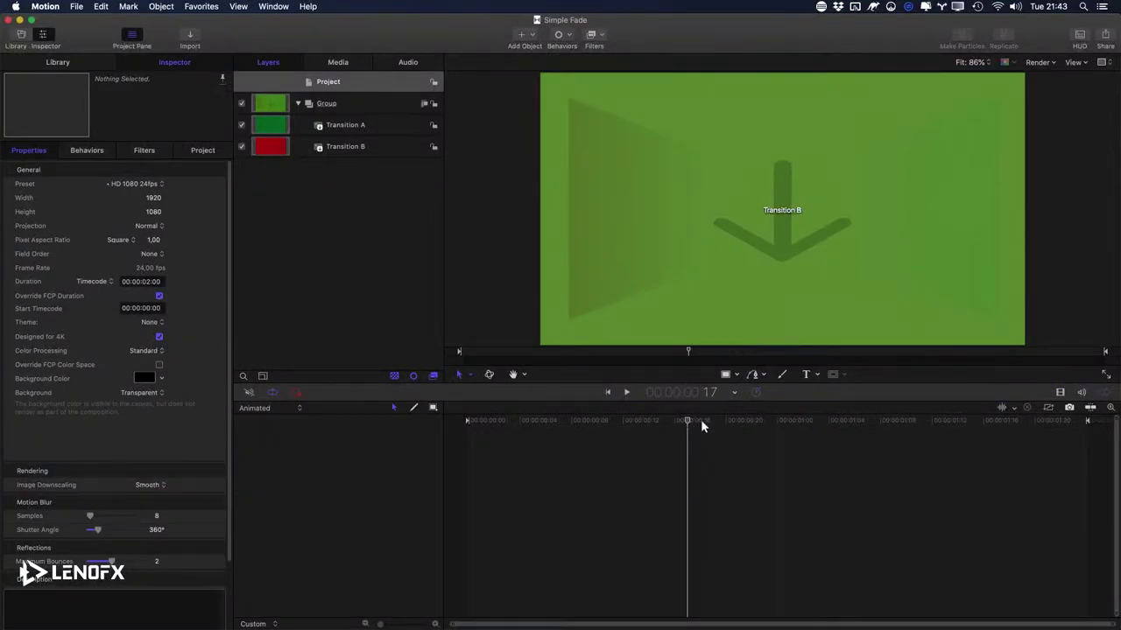
Step: Switch back to Motion, show the timeline tracks and add a project marker at frame 19
mouse_move(701, 420)
left_mouse_down()
mouse_move(736, 420)
mouse_move(711, 425)
left_mouse_up()
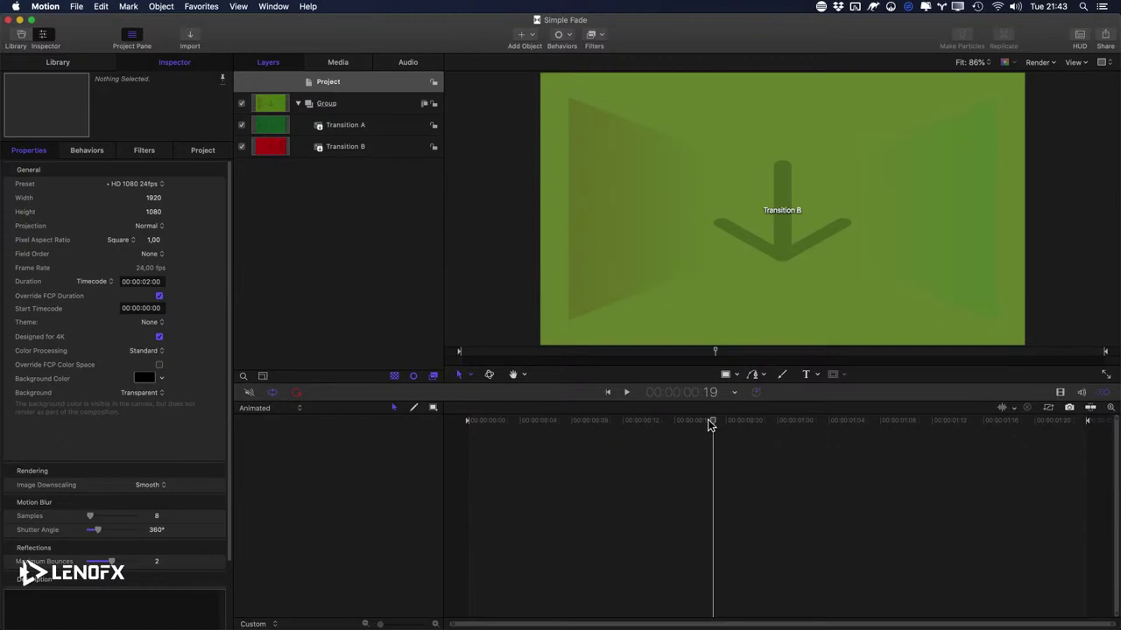
right_click(741, 422)
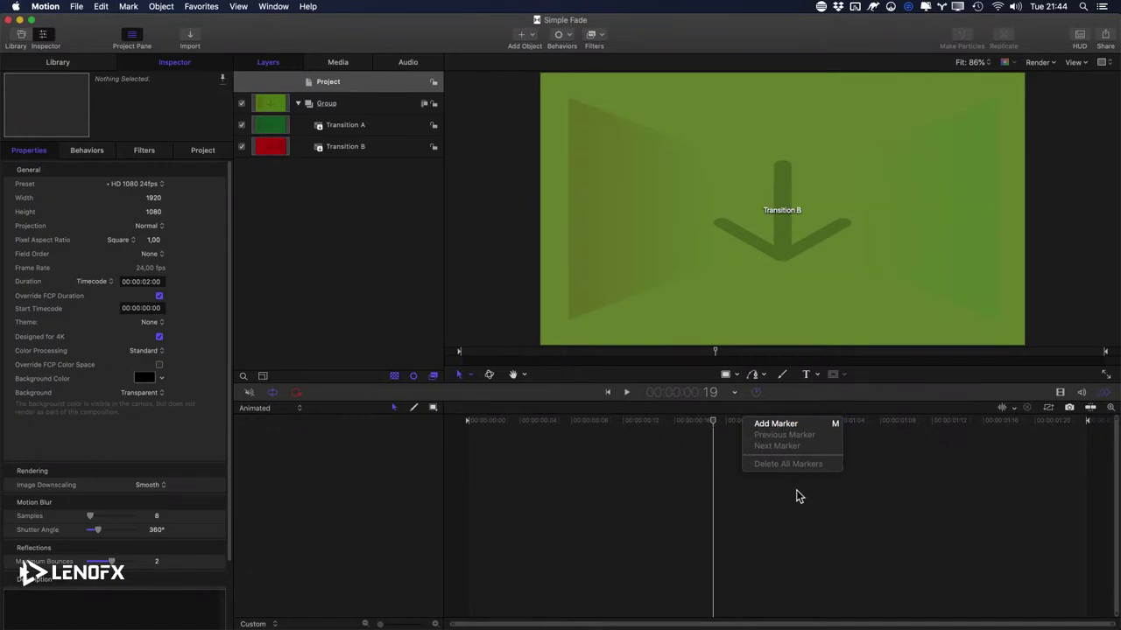
key("super+8")
key("super+7")
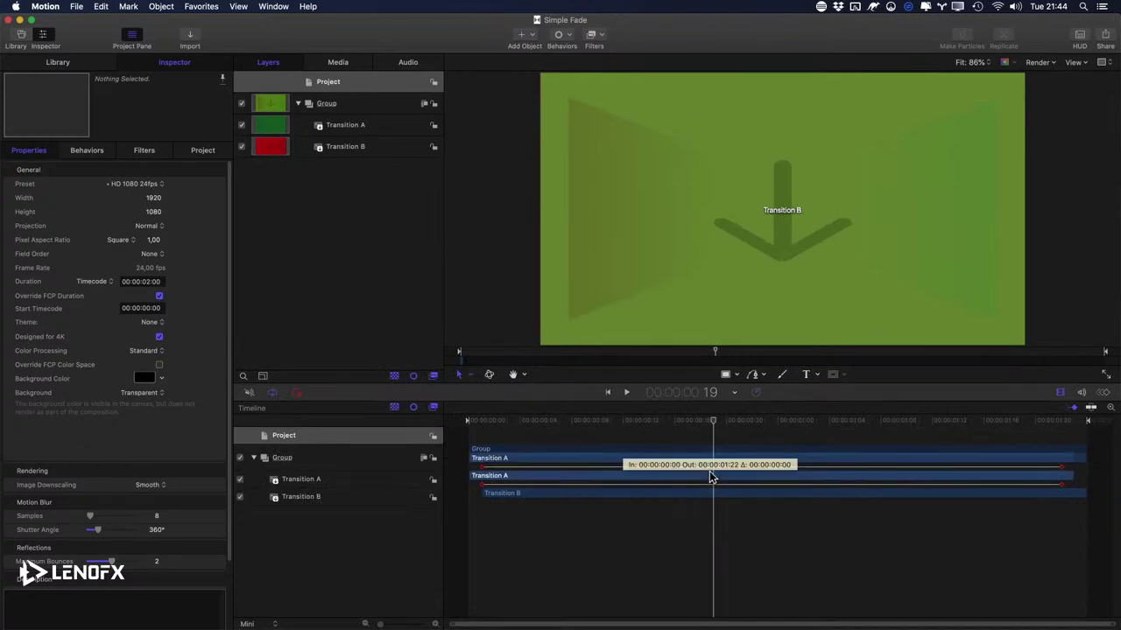
left_click(709, 472)
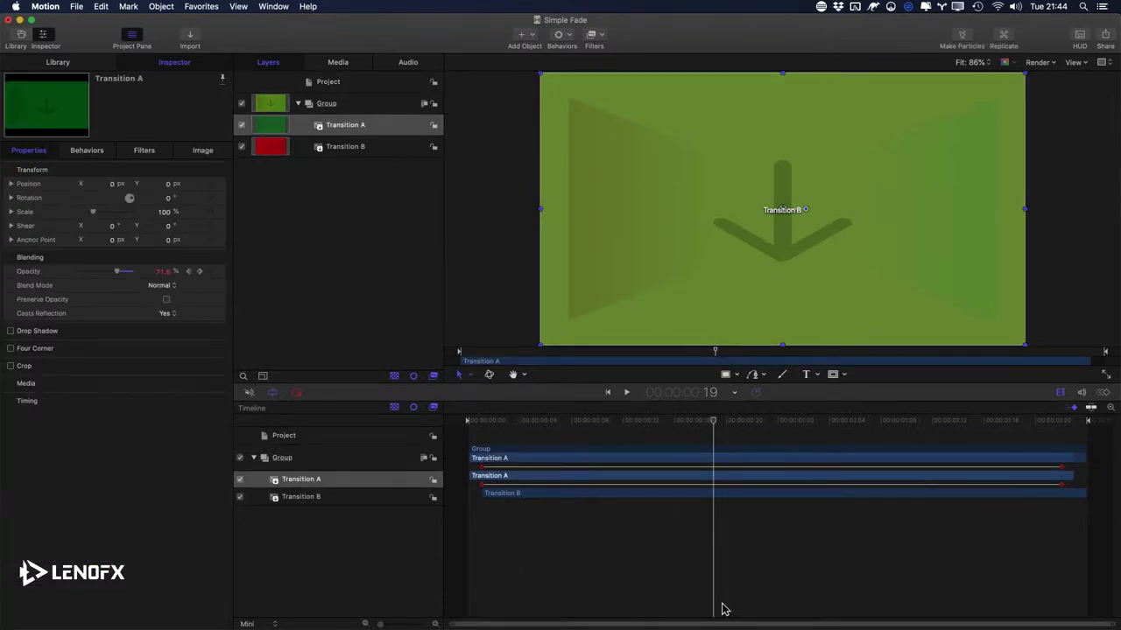
left_click(704, 494, "shift")
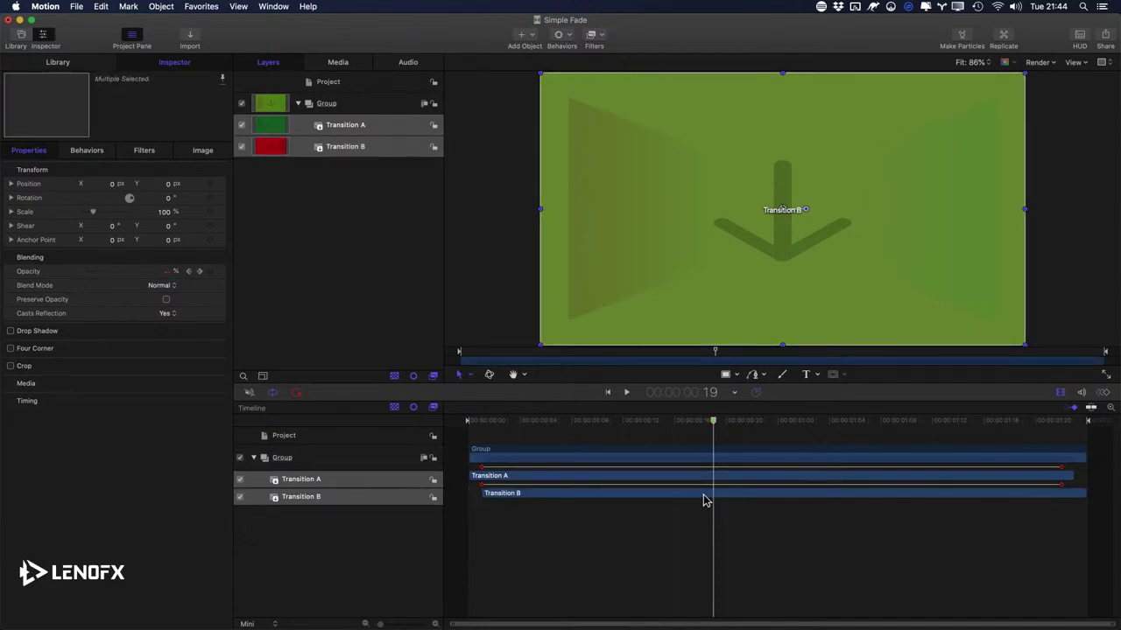
Step: Change the frame 19 marker's type to Poster Frame and park the playhead on it
left_click(779, 425)
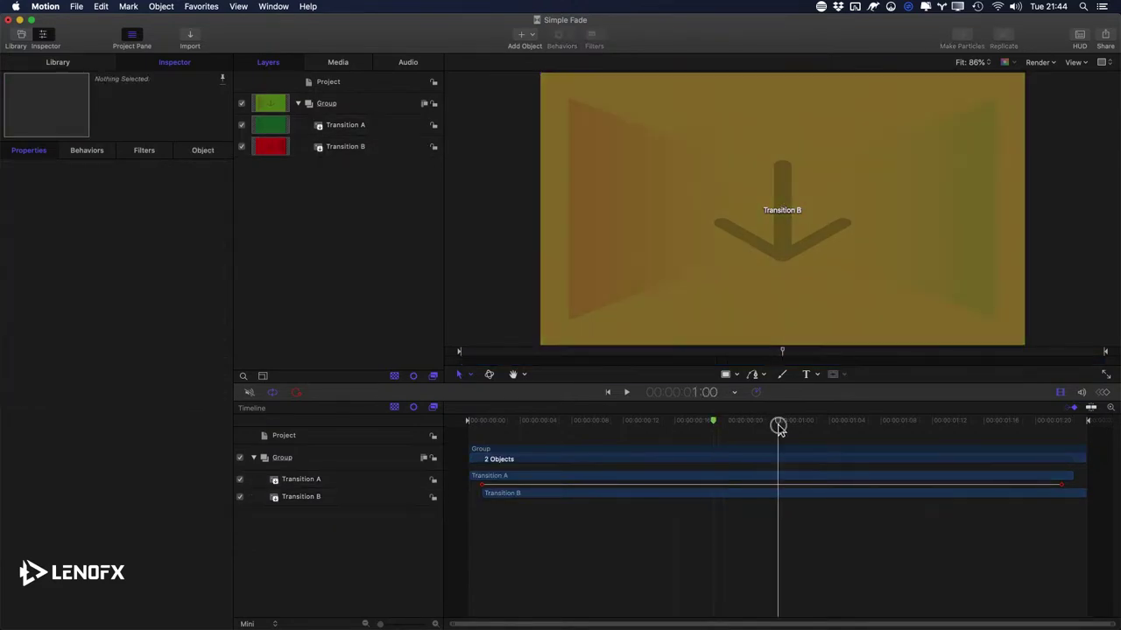
left_click(713, 423)
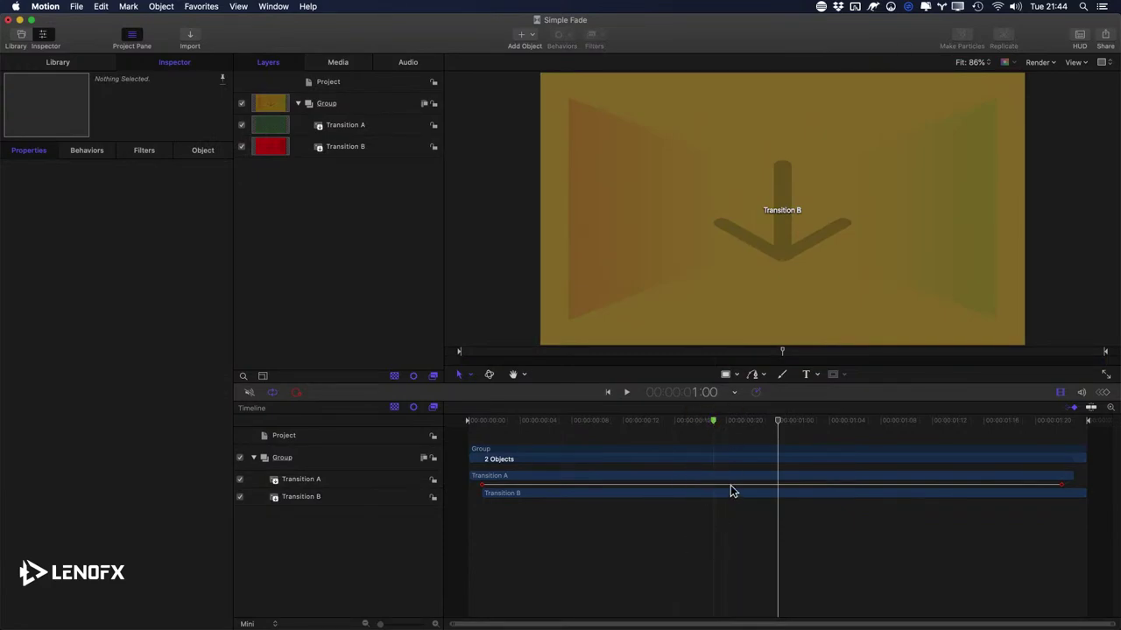
left_click_drag(721, 426, 765, 425)
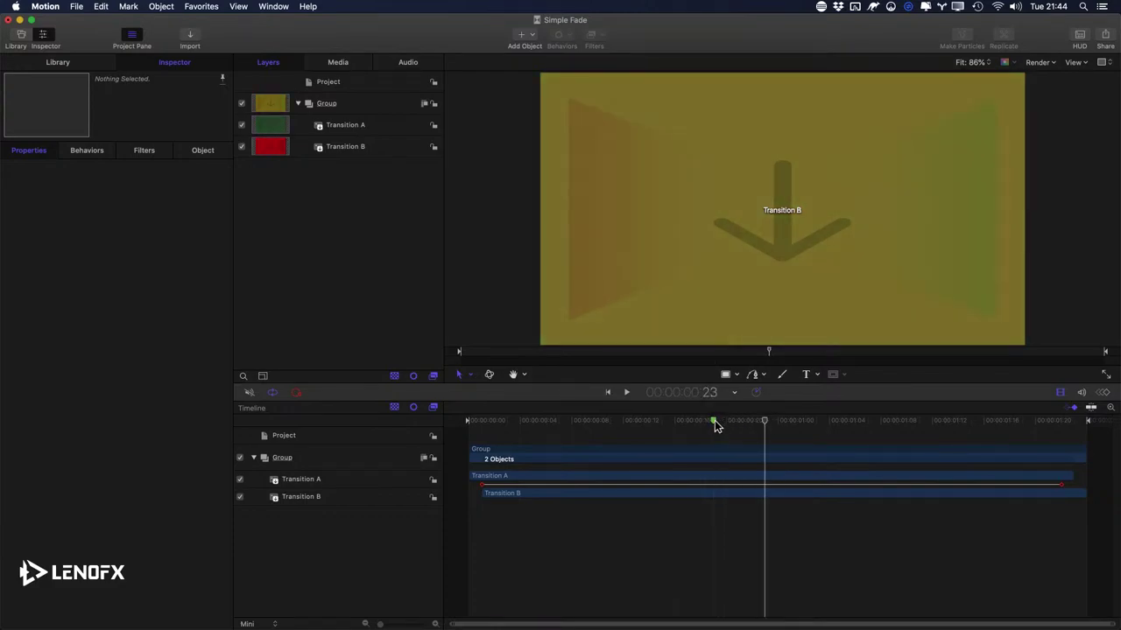
double_click(713, 422)
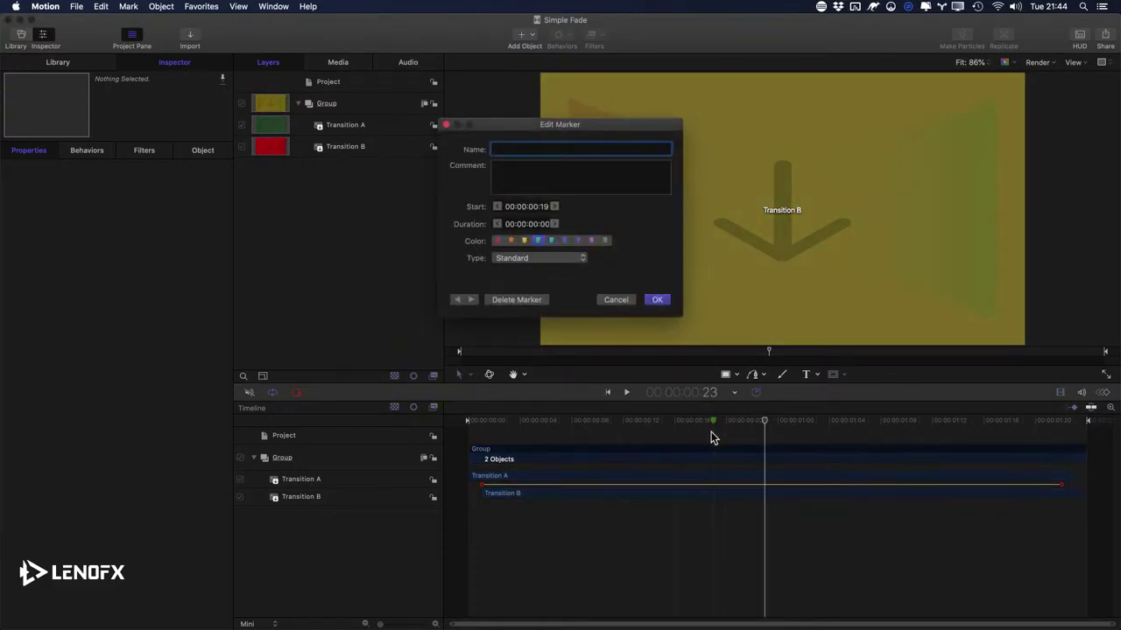
left_click(505, 261)
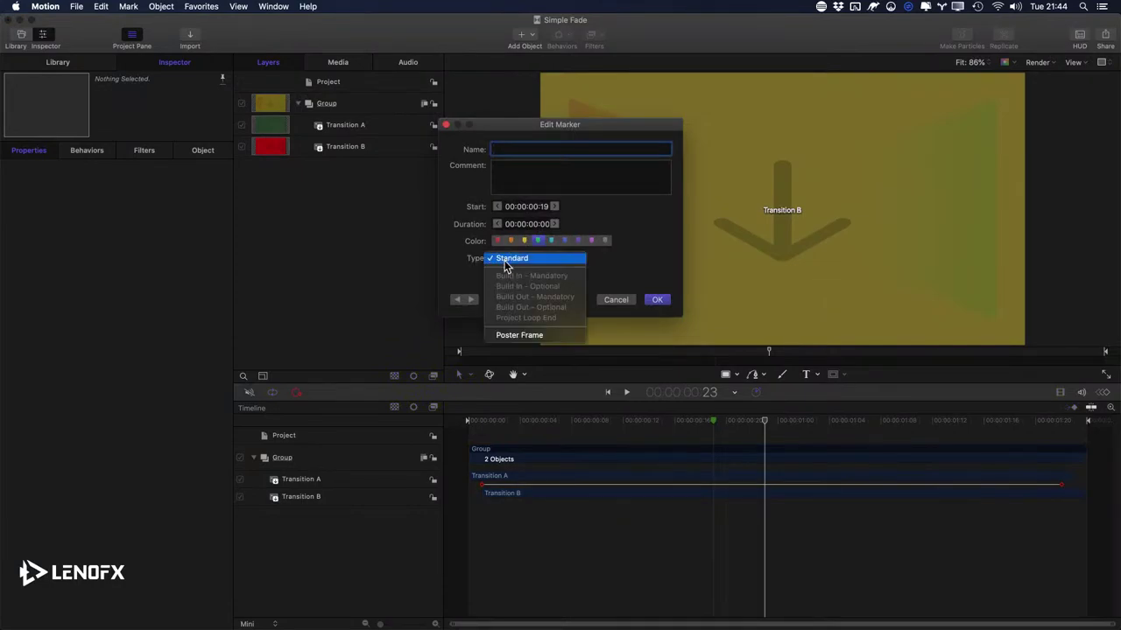
left_click(508, 336)
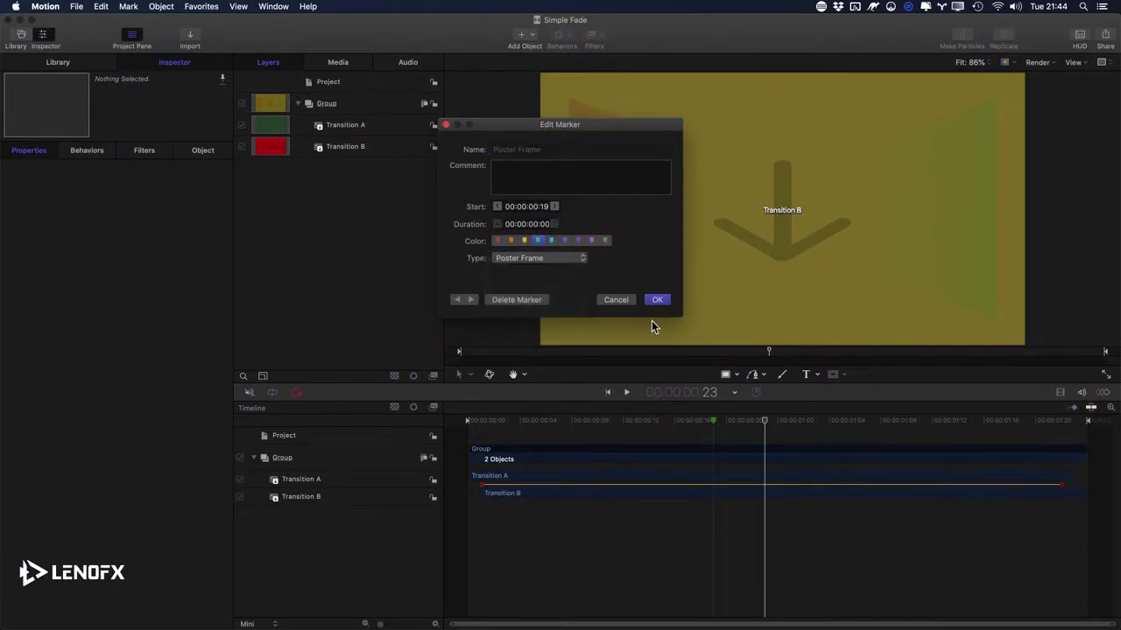
left_click(657, 301)
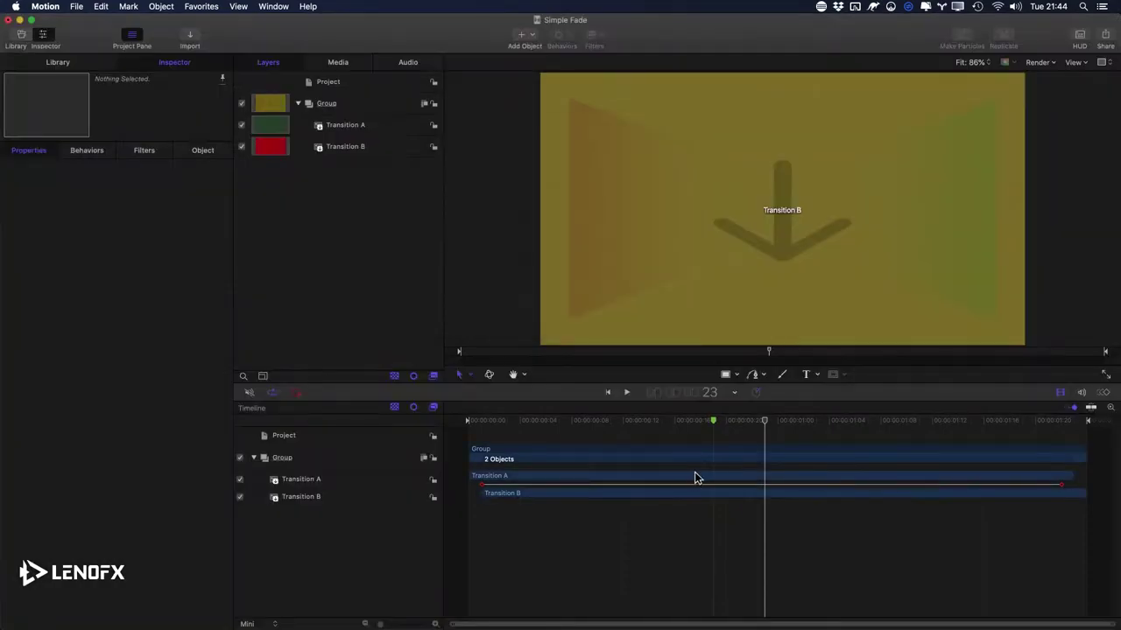
left_click(727, 421)
left_click_drag(727, 424, 714, 422)
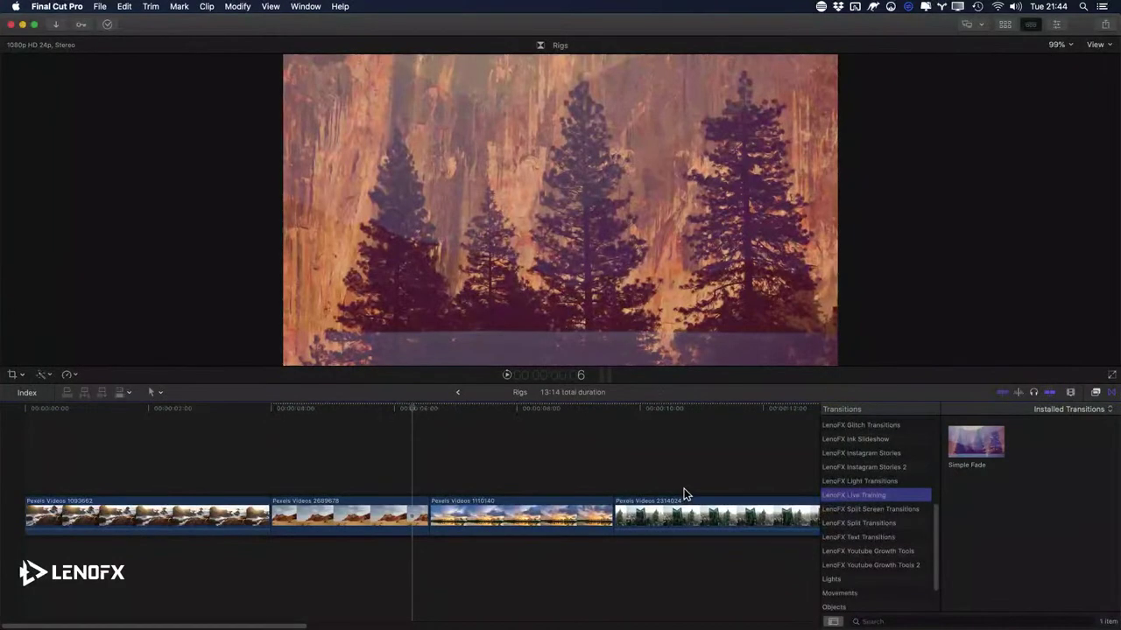
Step: Preview the updated Simple Fade thumbnail in the LenoFX Live Training category and park the playhead between the desert and lake clips
left_click(874, 523)
left_click(872, 496)
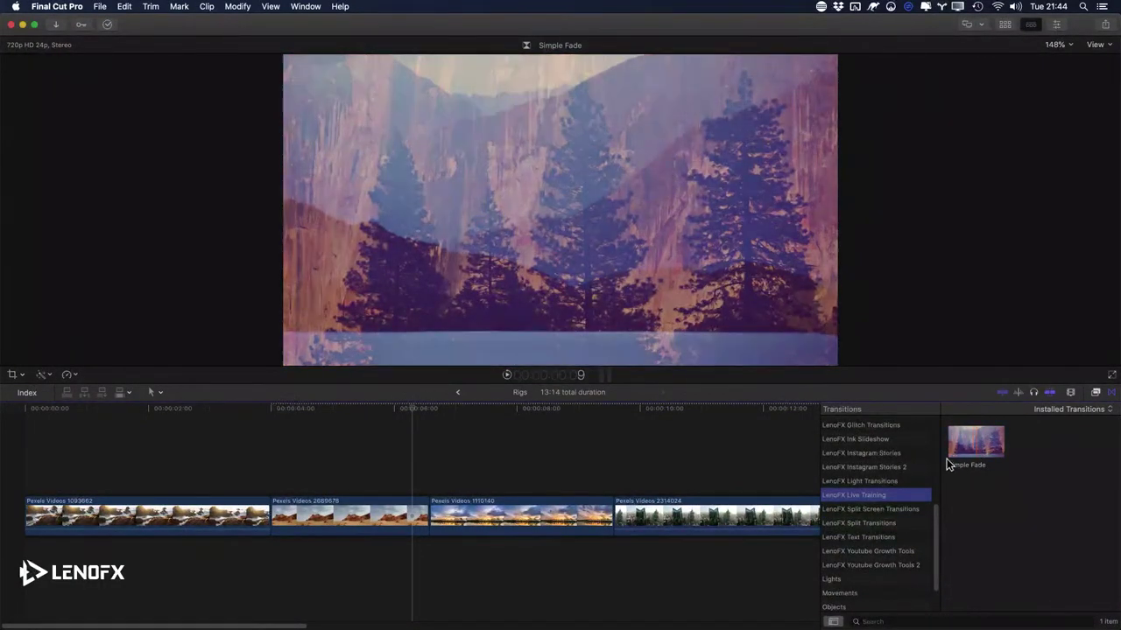
left_click(870, 511)
key("Up")
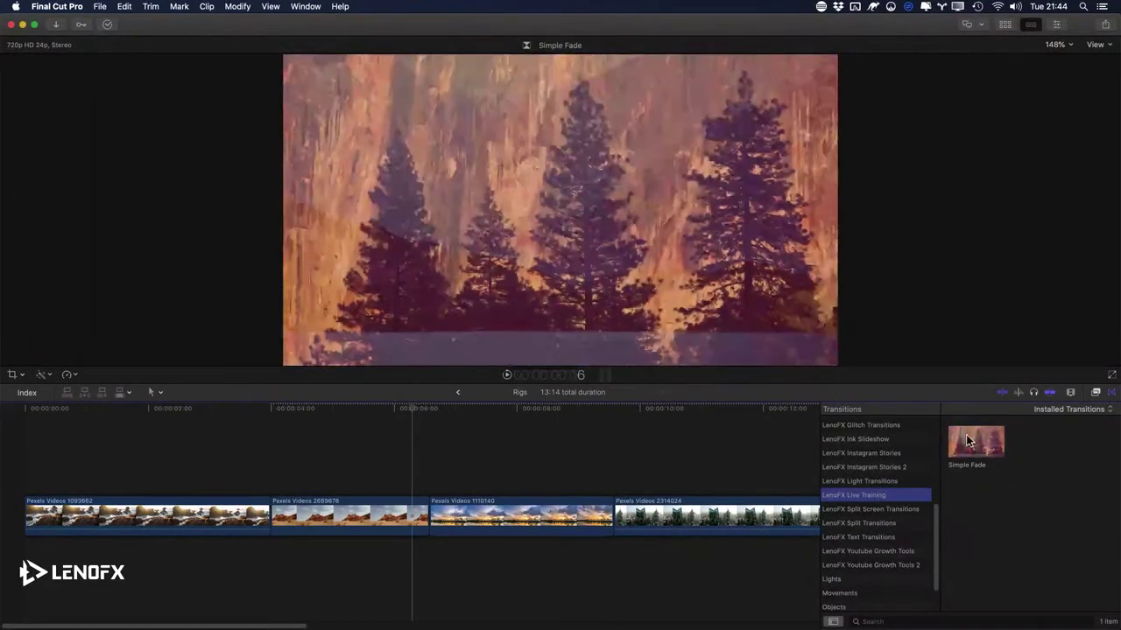
left_click(710, 467)
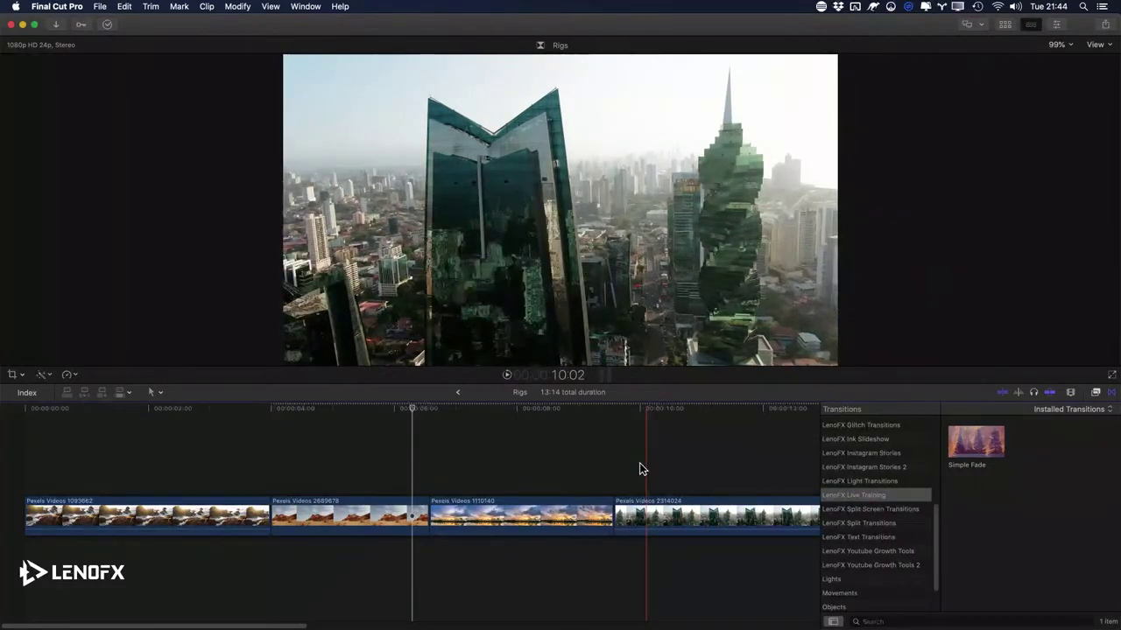
left_click(430, 486)
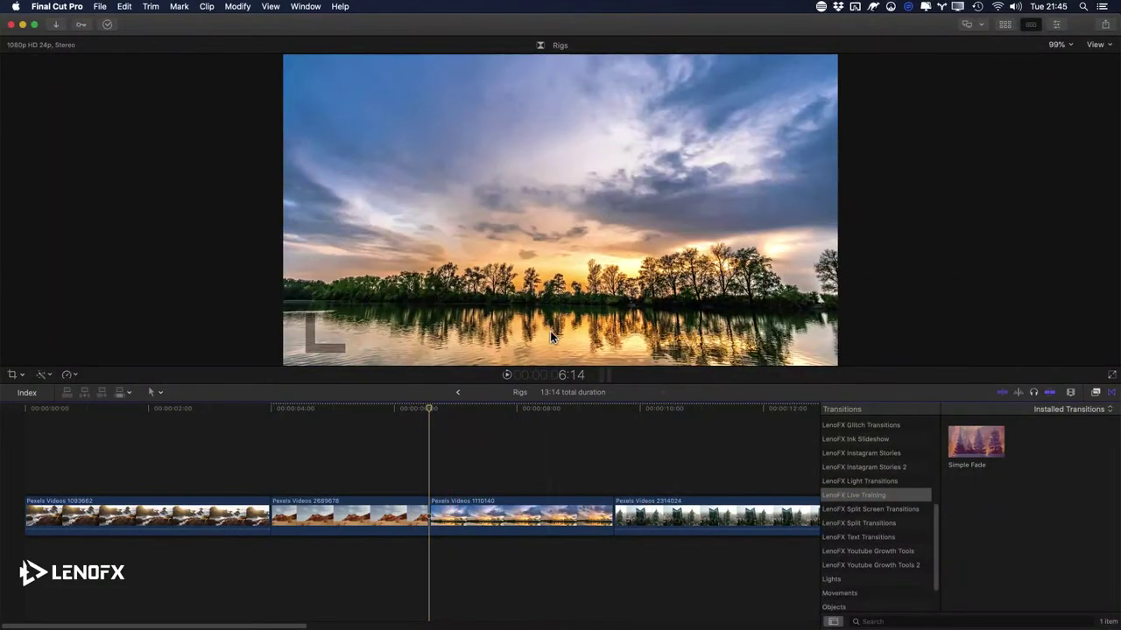
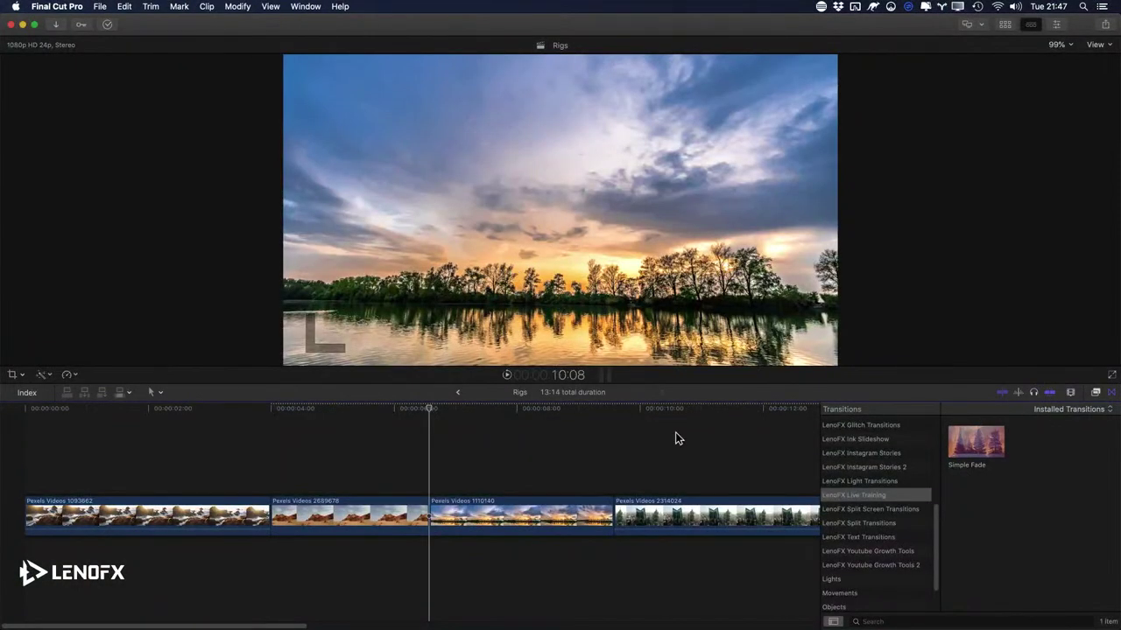
Step: Open the cut between the lake and city clips in the precision editor and extend the city clip's start using its unused media
left_click(613, 515)
double_click(613, 515)
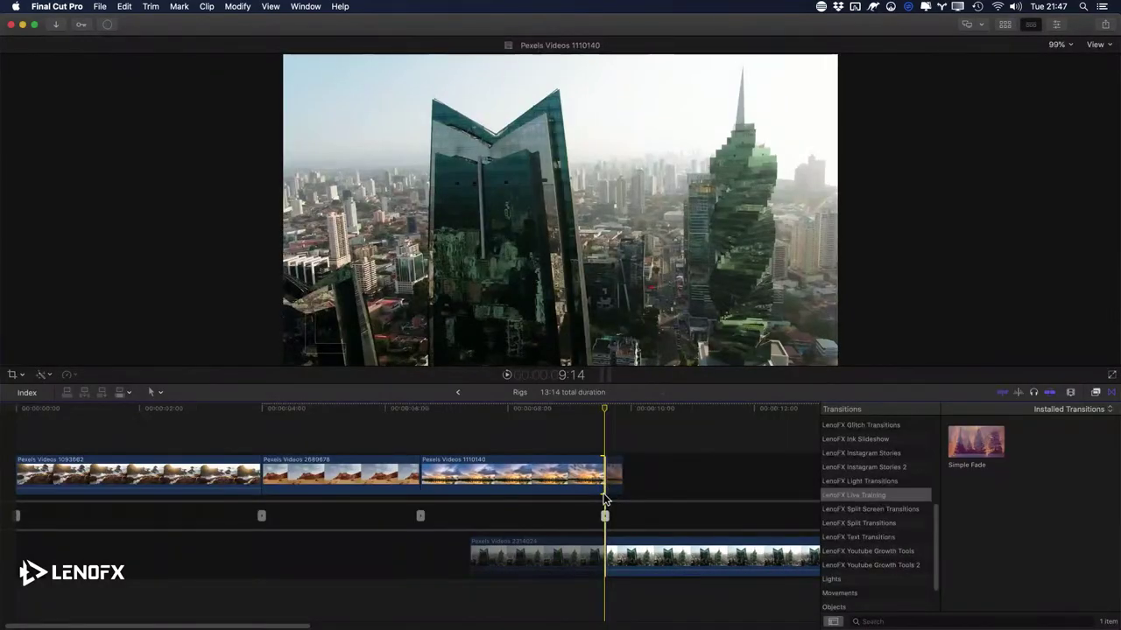
left_click_drag(481, 569, 359, 557)
left_click_drag(358, 486, 359, 486)
key("Escape")
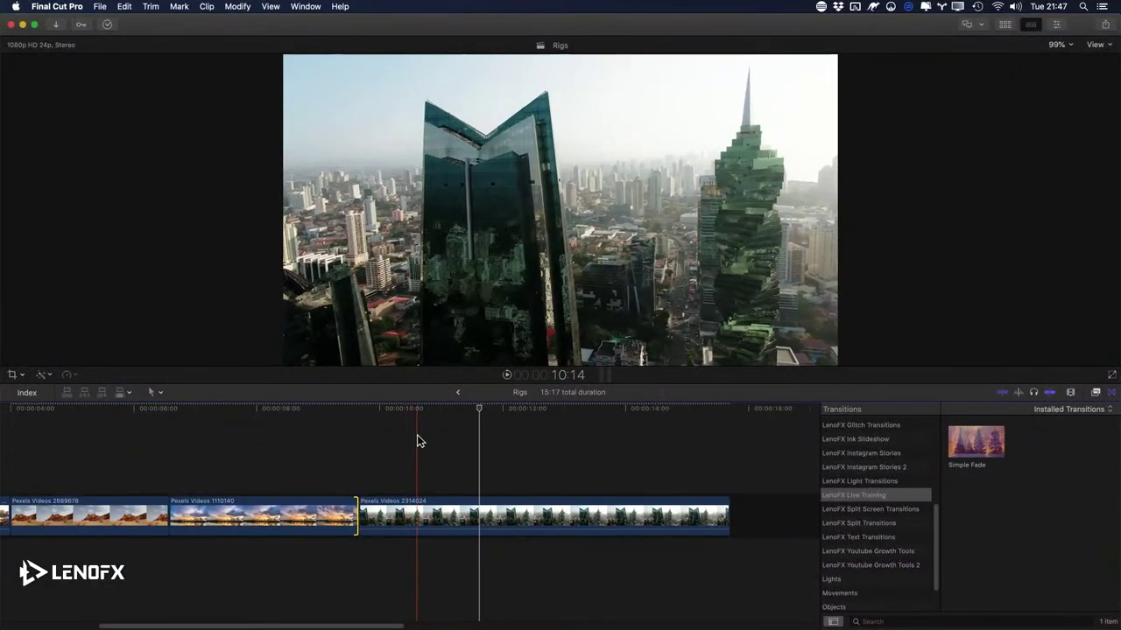
Step: Add the Simple Fade at the cut between the lake and city clips, then delete it
left_click_drag(968, 449, 357, 516)
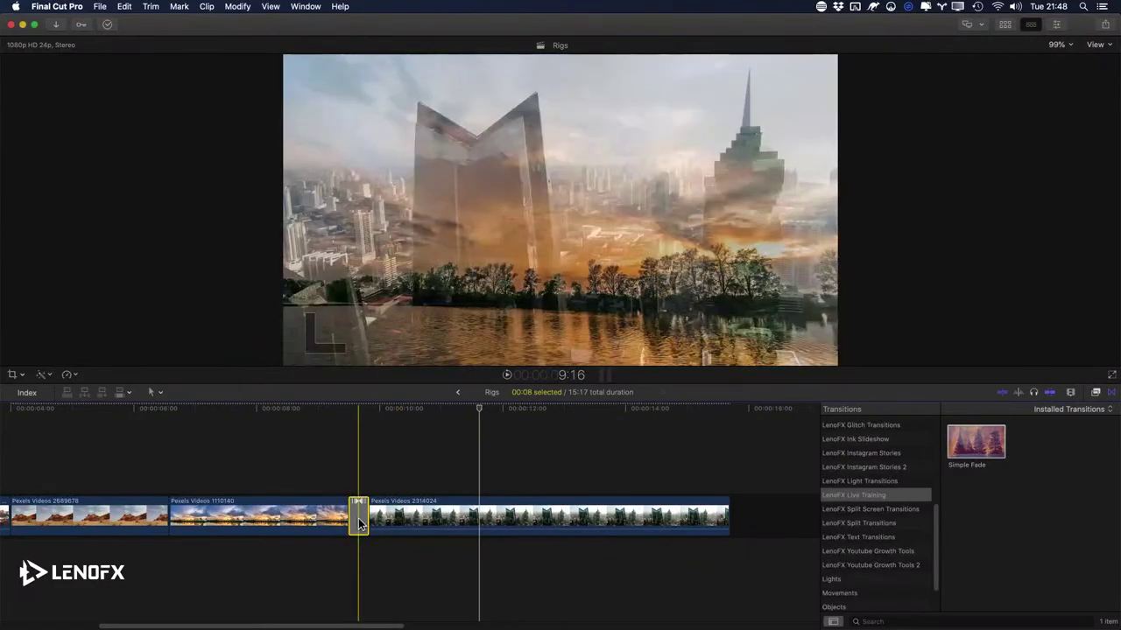
key("Delete")
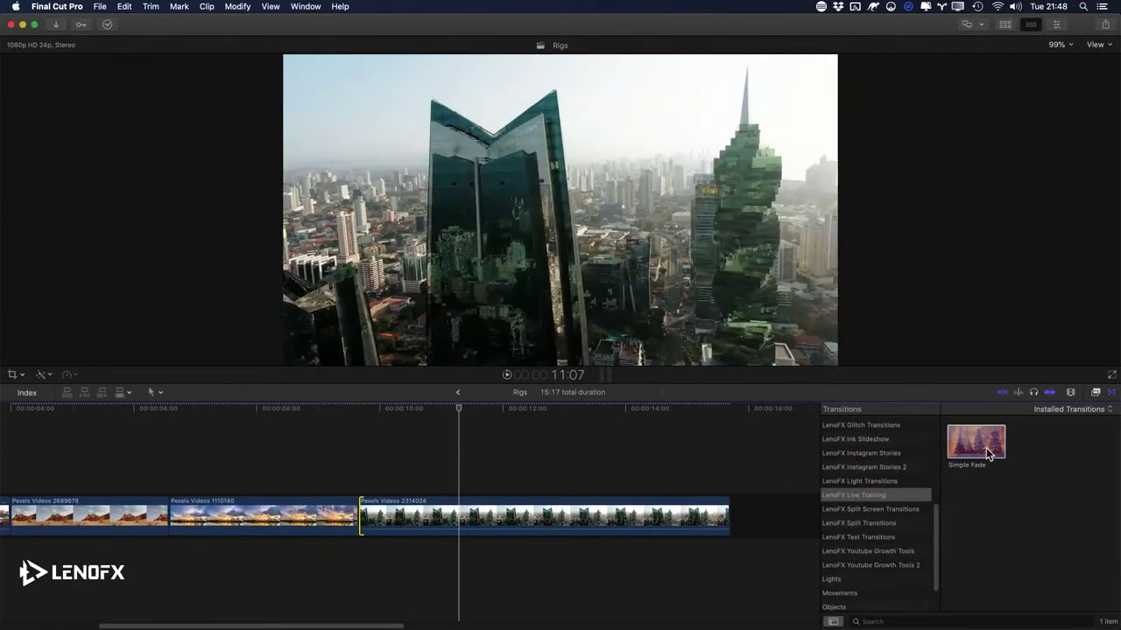
Step: Trim the city clip's start later and extend the lake clip's end to the limit of its media
left_click_drag(365, 518, 458, 518)
key("period")
key("period")
key("period")
key("period")
key("period")
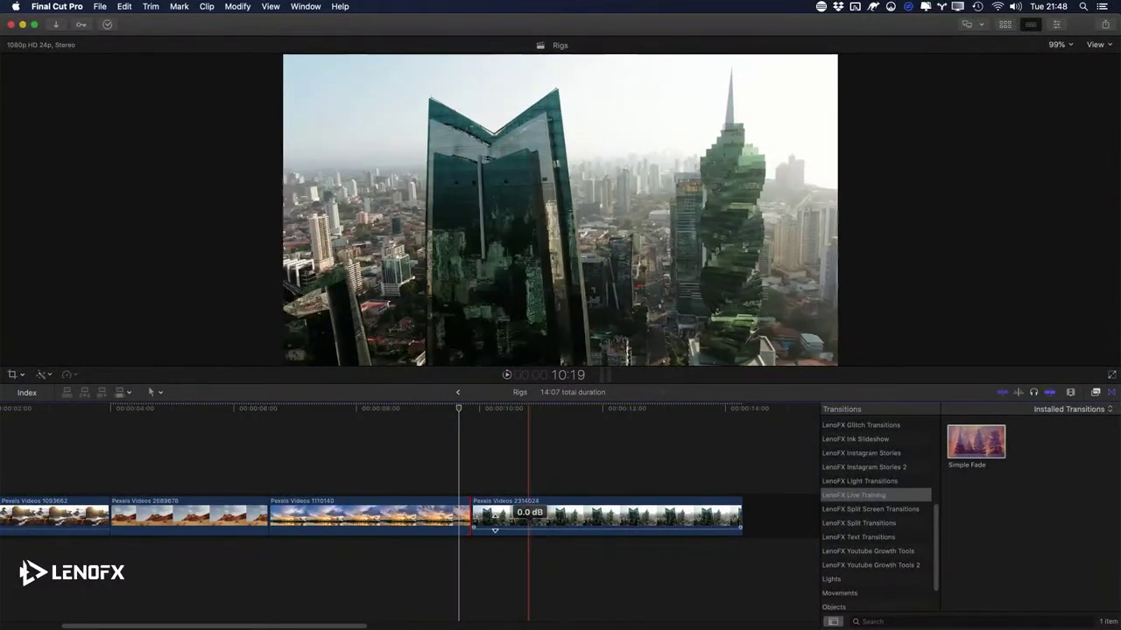
left_click(464, 517)
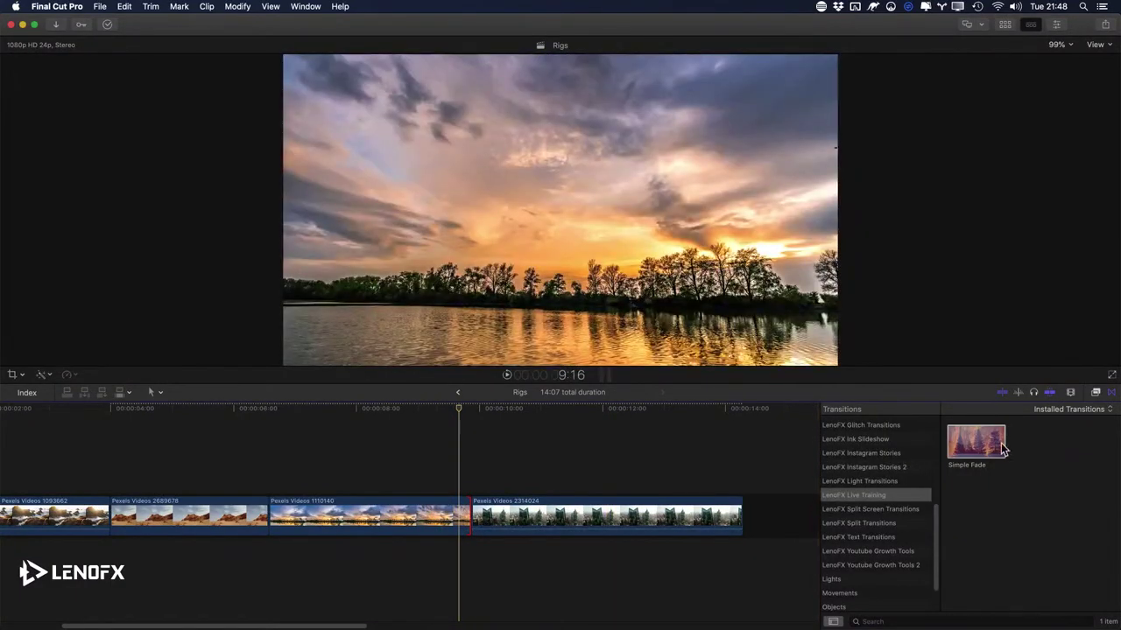
Step: Apply the Simple Fade between the lake and city clips with overlapping media, then delete the transition
left_click_drag(1002, 448, 468, 523)
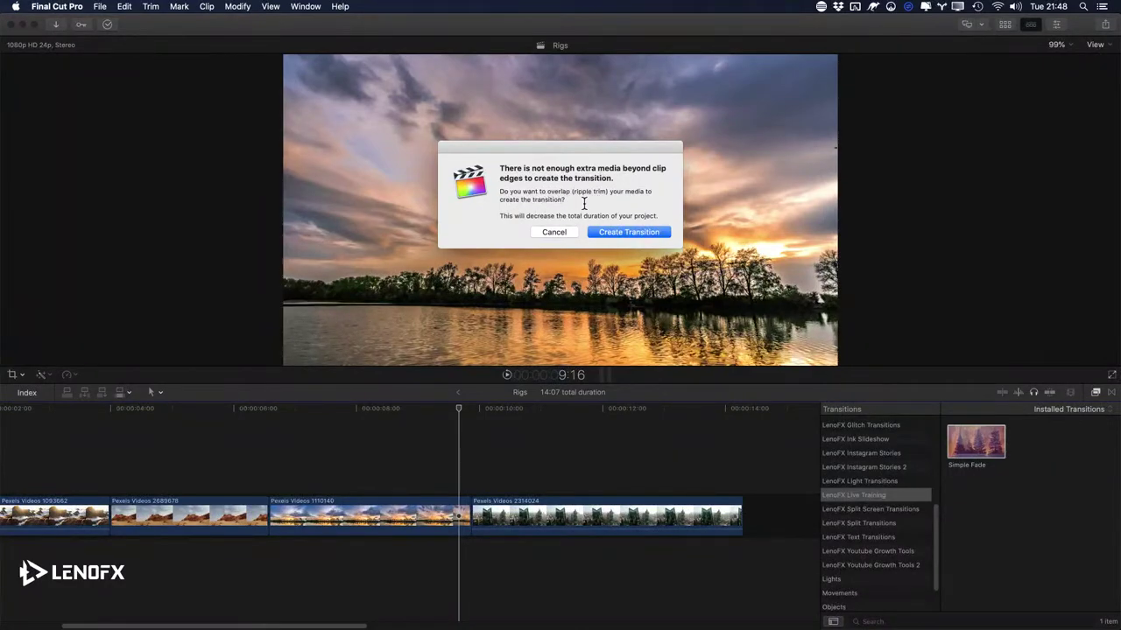
left_click(624, 232)
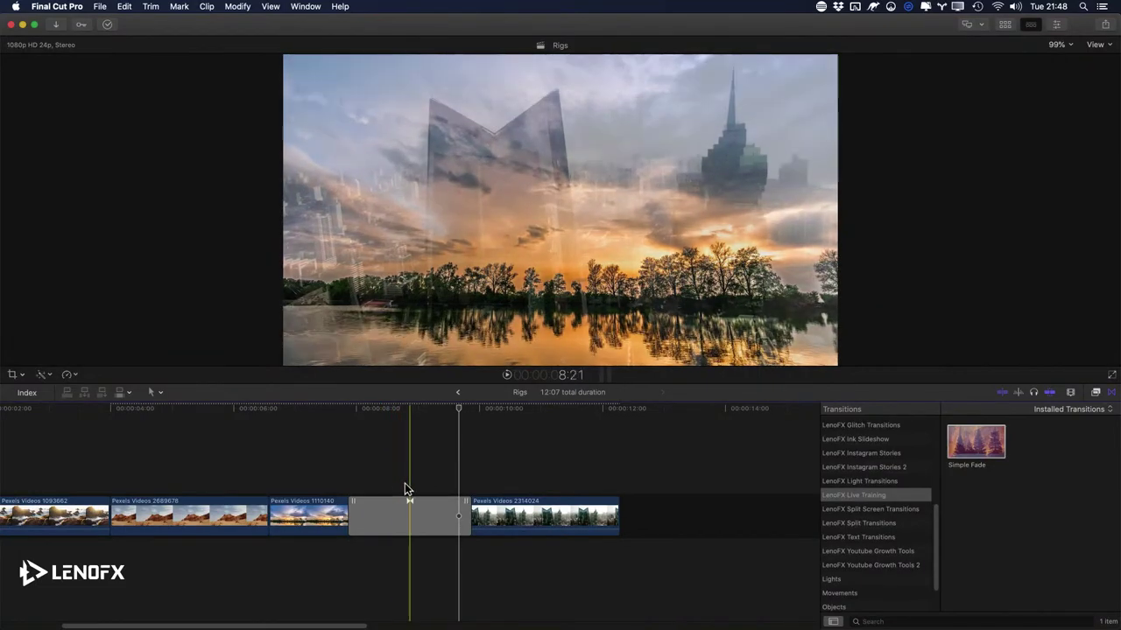
left_click(428, 527)
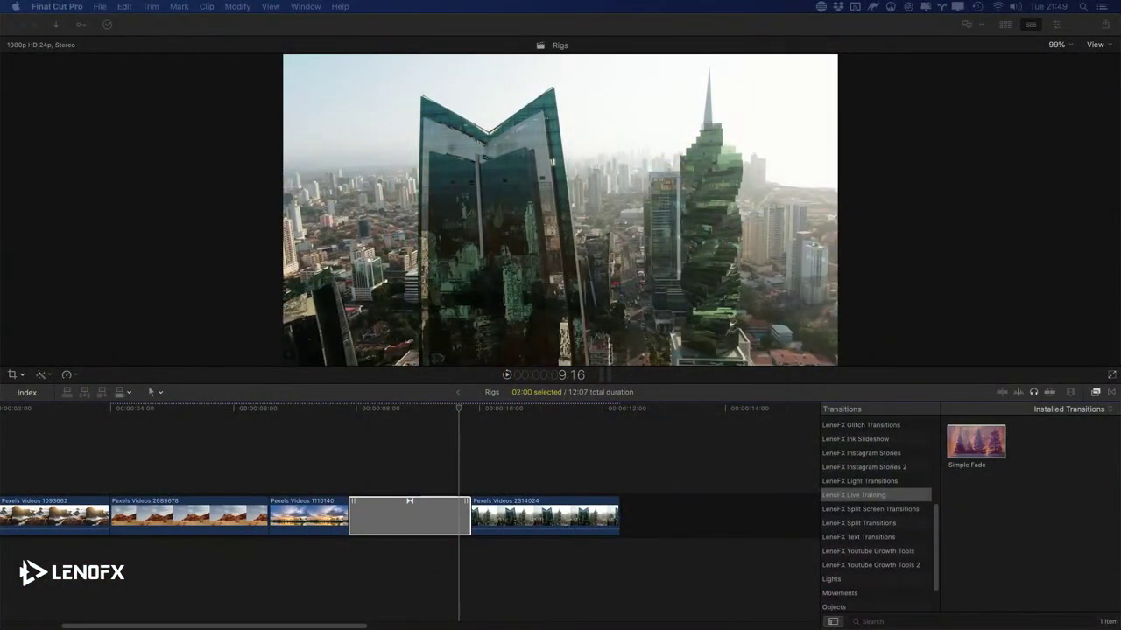
key("Delete")
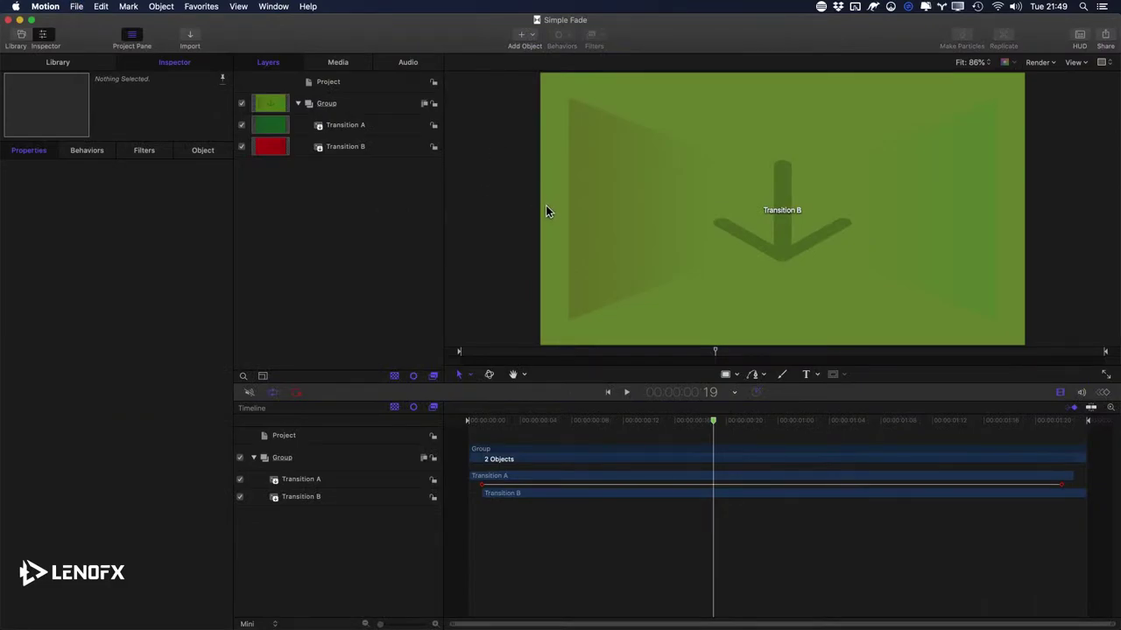
Step: Switch to Motion and create a blank Final Cut Transition project at HD 1080 24fps with a duration of 15 frames
mouse_move(460, 33)
left_mouse_down()
mouse_move(462, 118)
mouse_move(440, 27)
left_mouse_up()
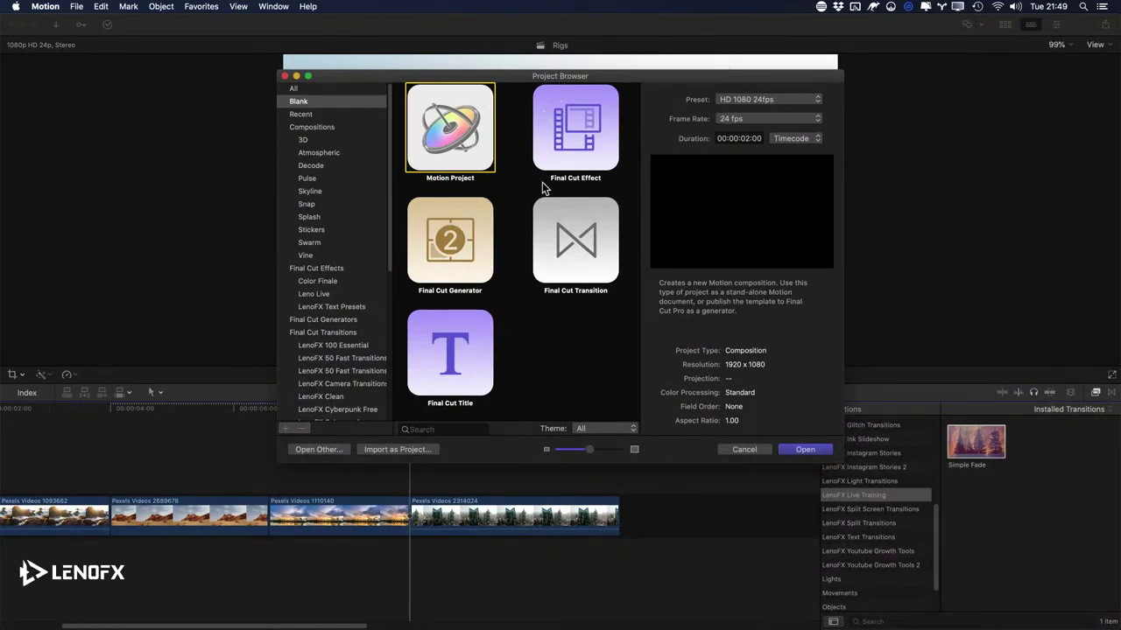
left_click(585, 234)
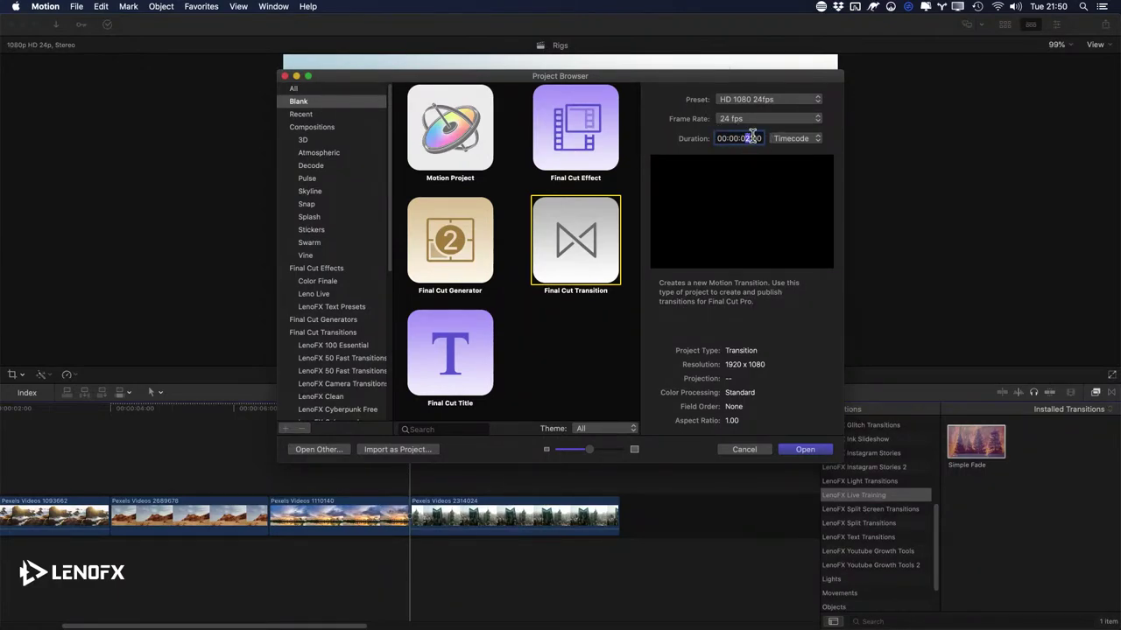
key("super+a")
type("15")
key("Return")
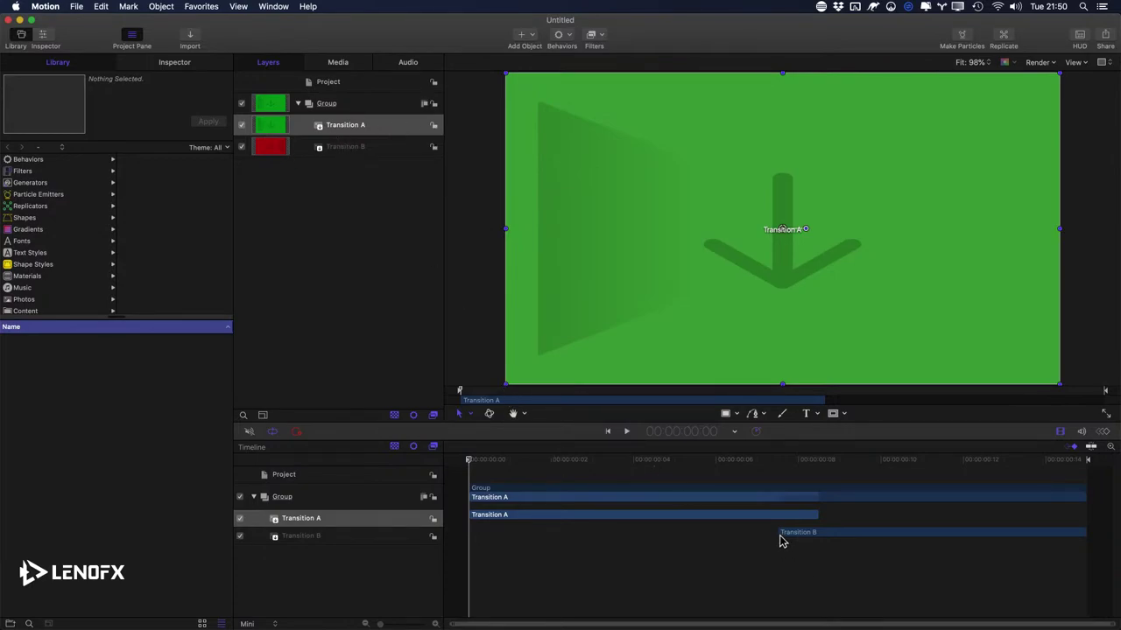
Step: Extend Transition B's start toward the project's beginning and Transition A's end toward its end so they overlap for most of the duration
left_click_drag(782, 541, 536, 540)
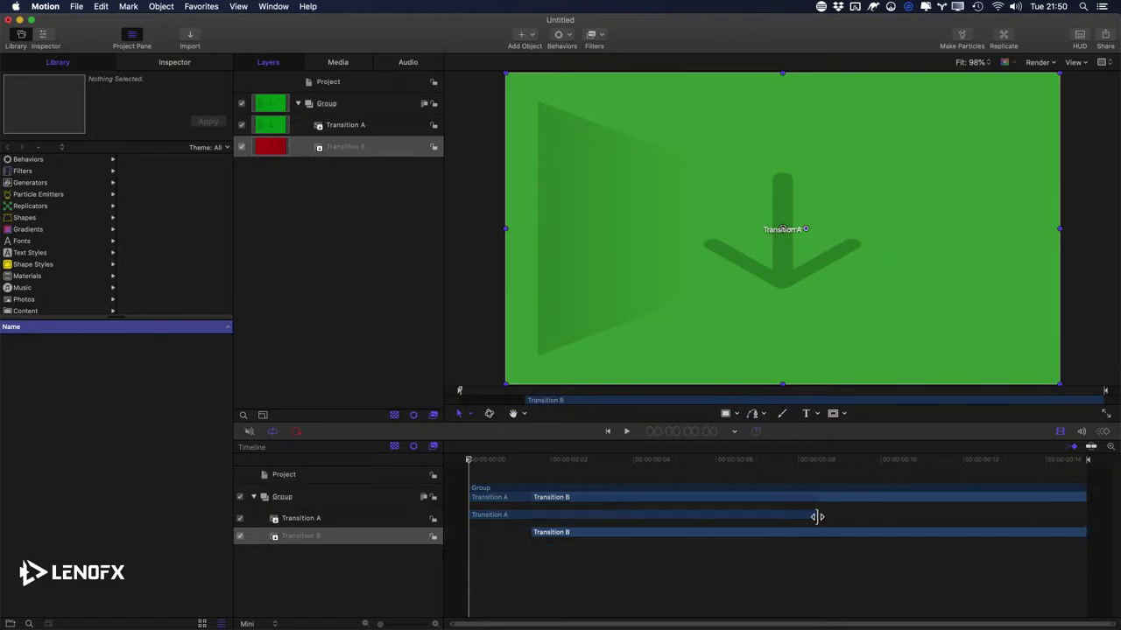
left_click_drag(817, 516, 1065, 517)
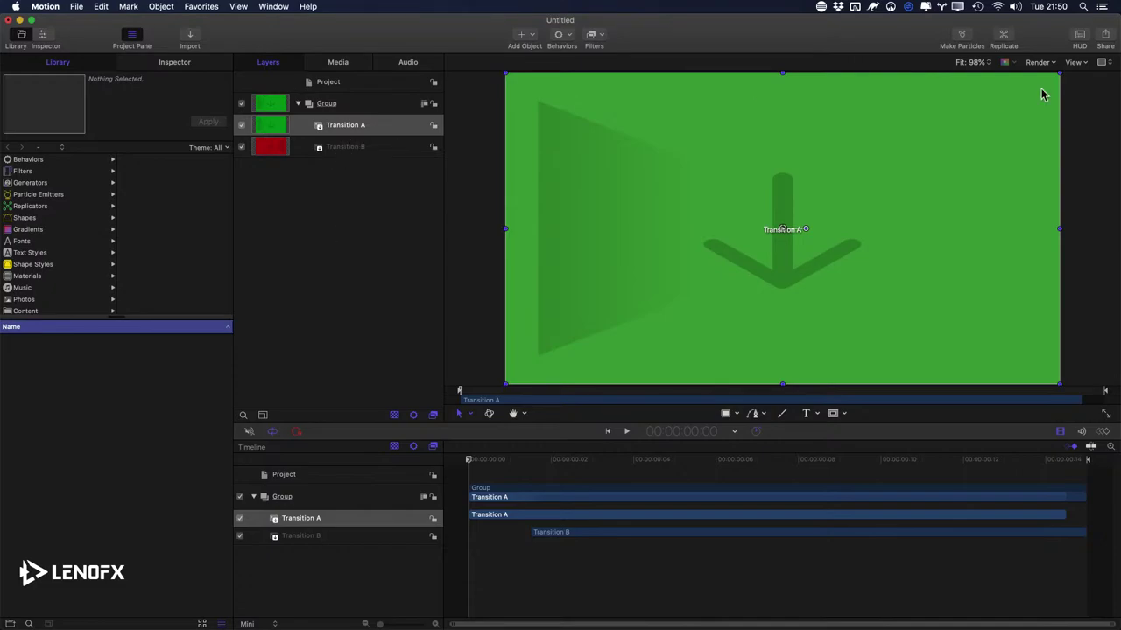
Step: Apply the Stylize filter Bad TV to the group holding both transition layers and play the result
left_click(326, 104)
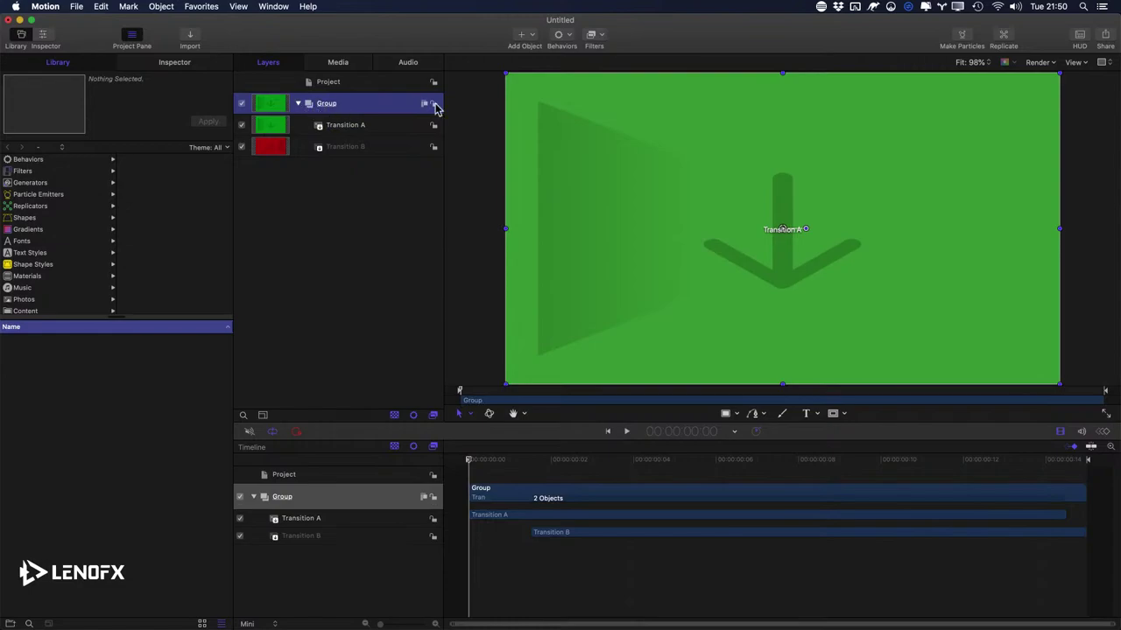
left_click(596, 37)
left_click(595, 35)
left_click(595, 35)
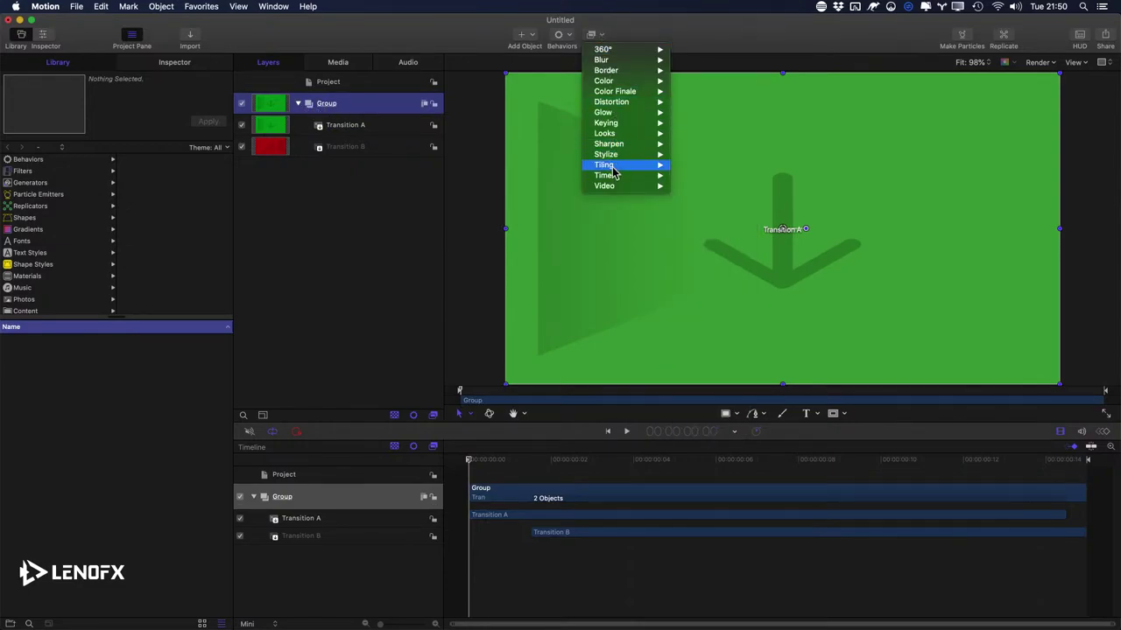
mouse_move(618, 158)
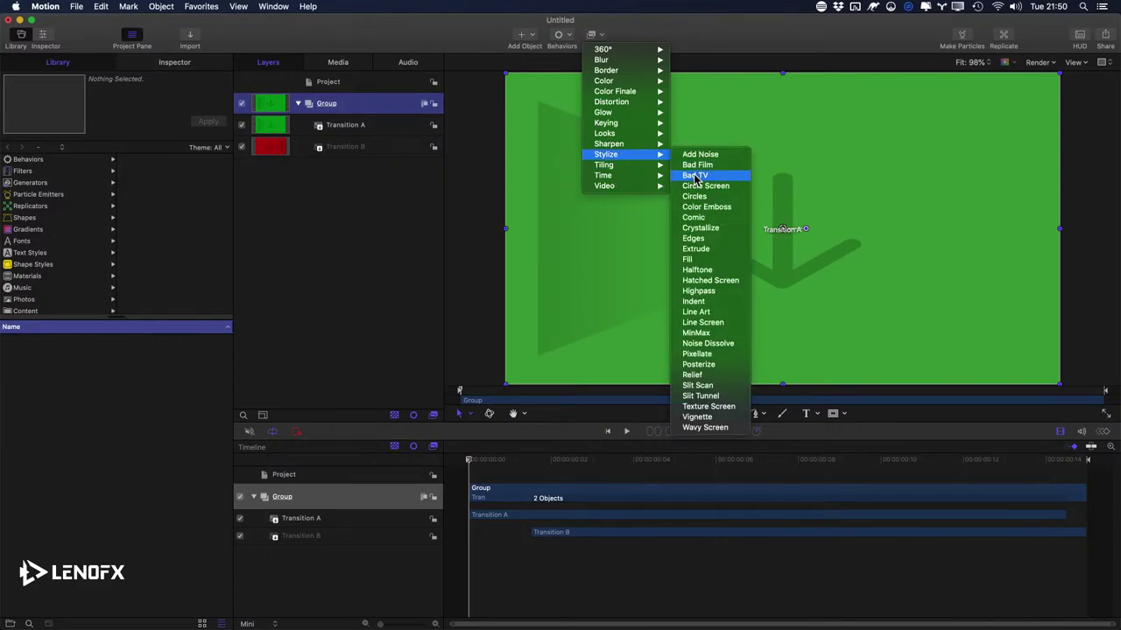
left_click(696, 176)
key("space")
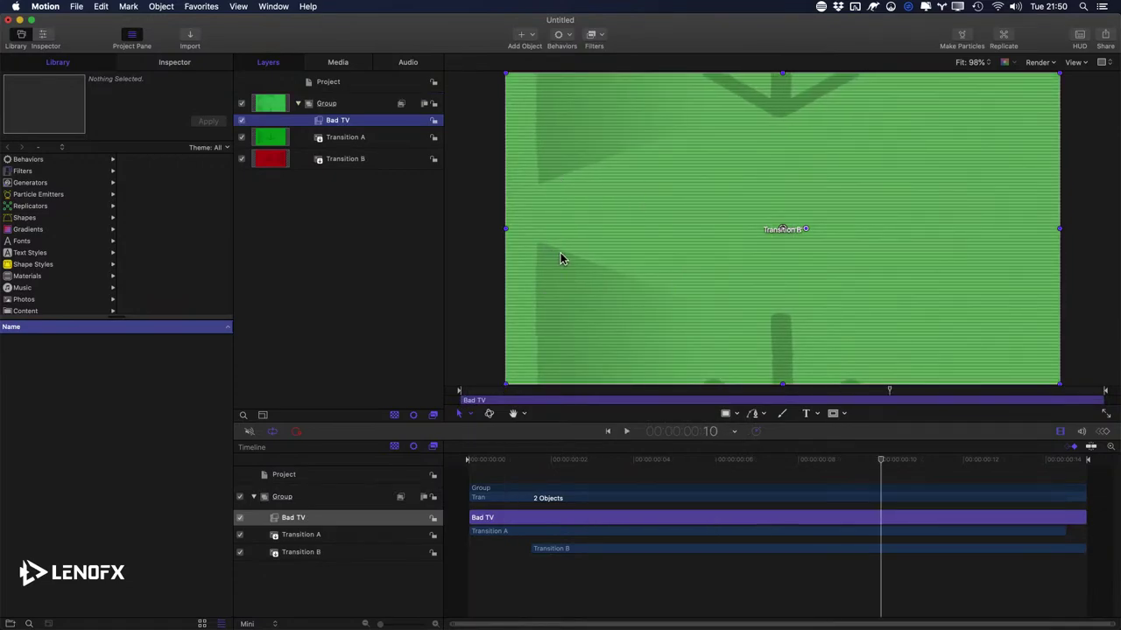
Step: From the Pexels Photos folder in Finder, place the photo woman-in-white-blazer-holding-tablet-computer-789822.jpg into the Transition A drop zone
key("super+tab")
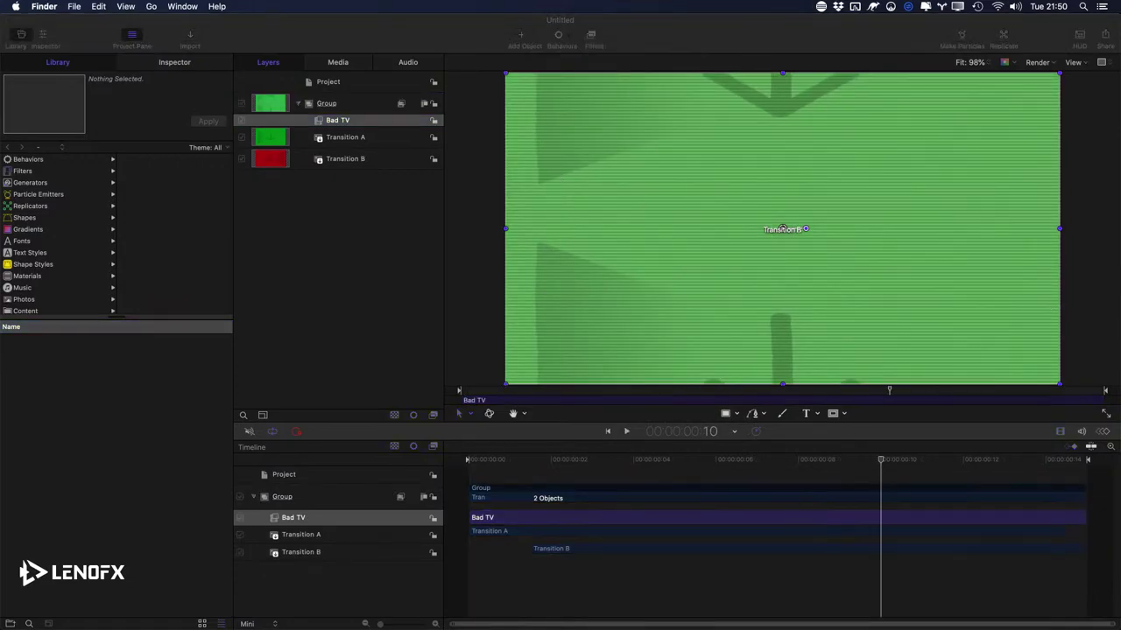
key("super+n")
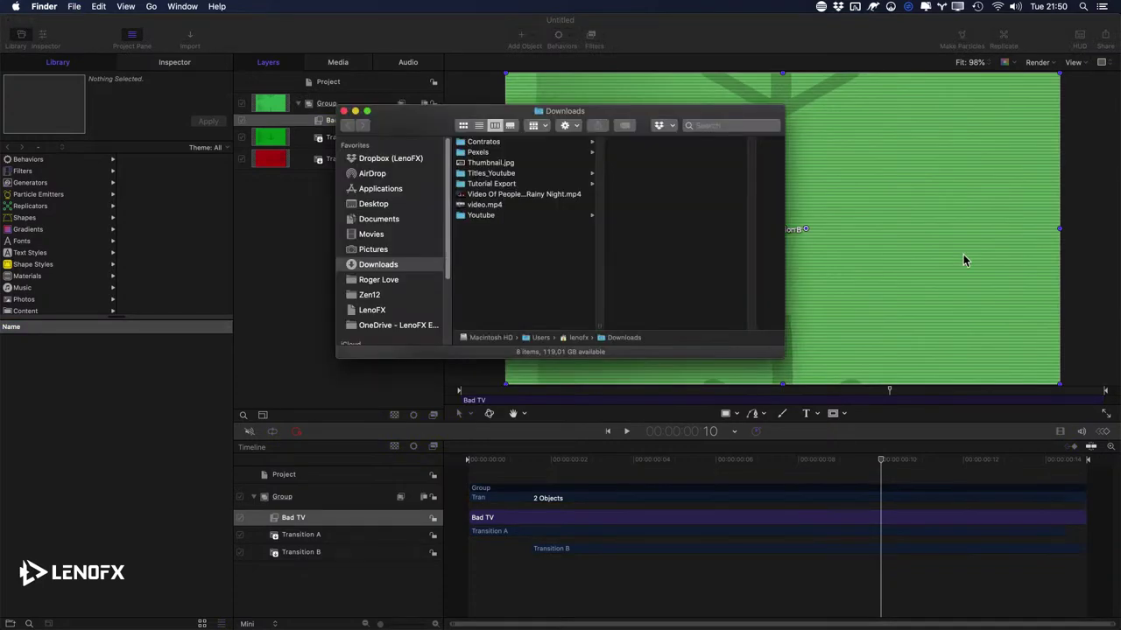
left_click(490, 185)
left_click(491, 171)
left_click(486, 153)
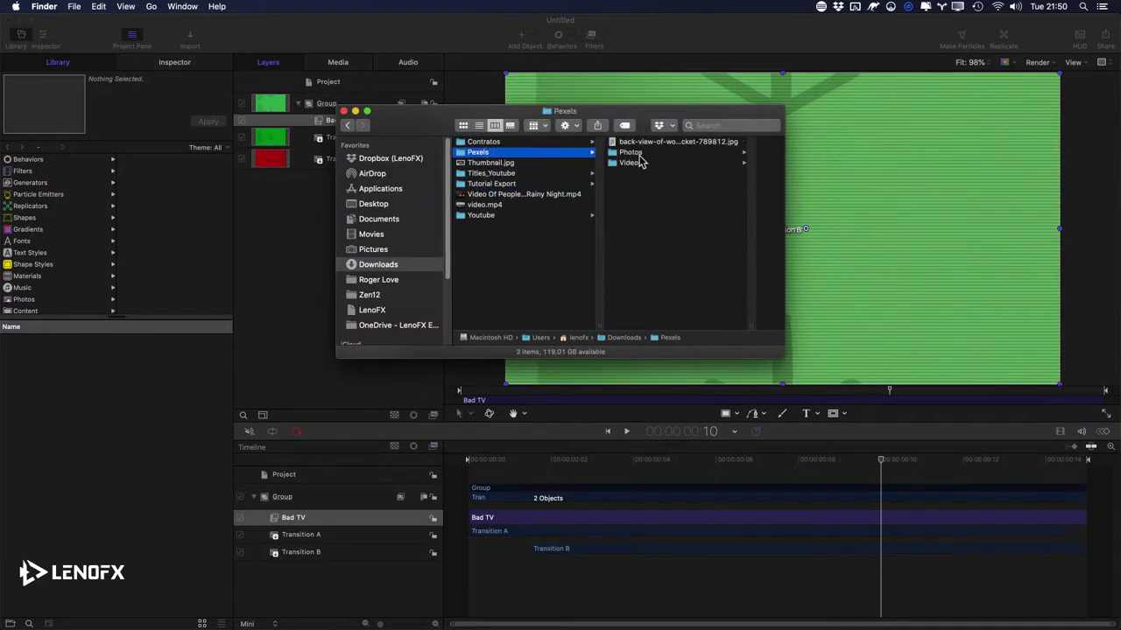
left_click(640, 153)
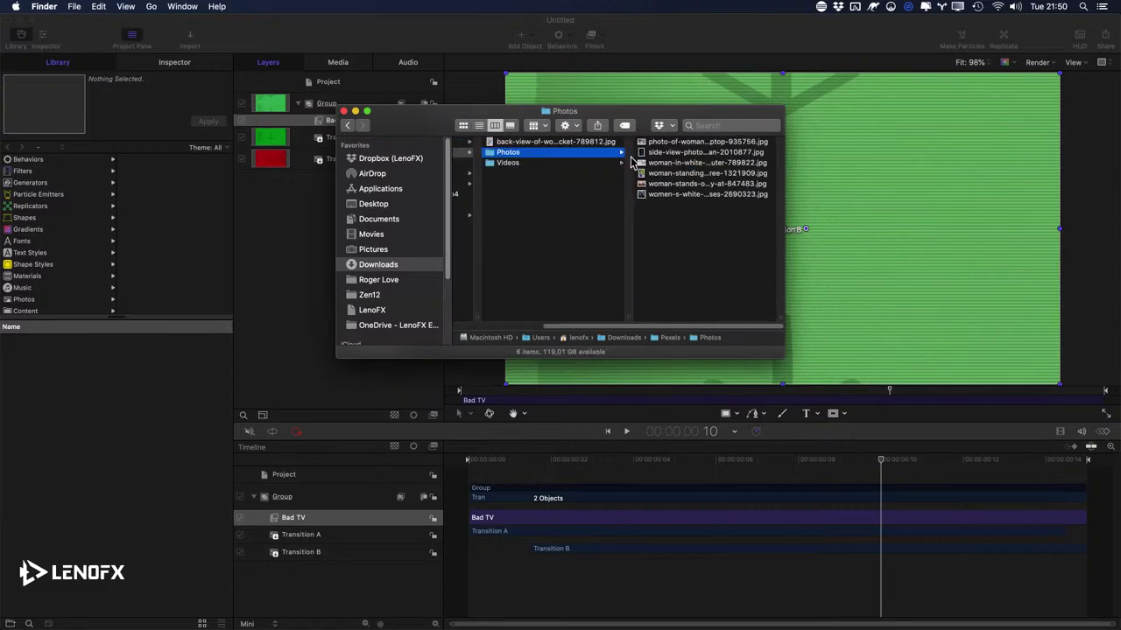
left_click(665, 173)
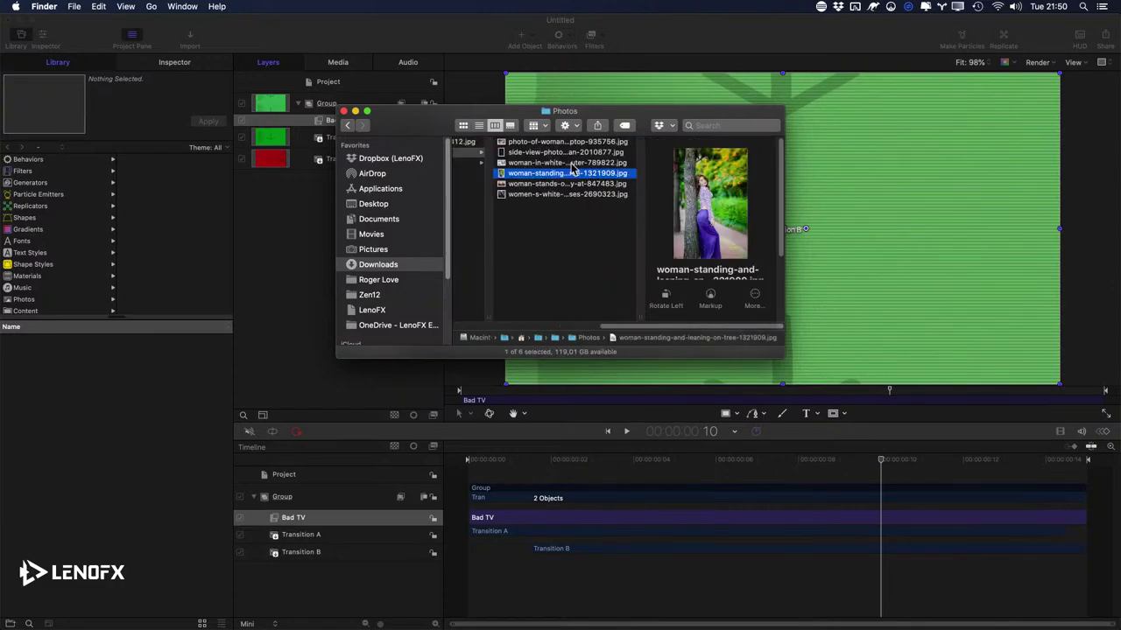
left_click(542, 163)
left_click_drag(536, 166, 320, 138)
Step: Place the woman-stands photo ending in 847483.jpg into the Transition B drop zone
key("super+Tab")
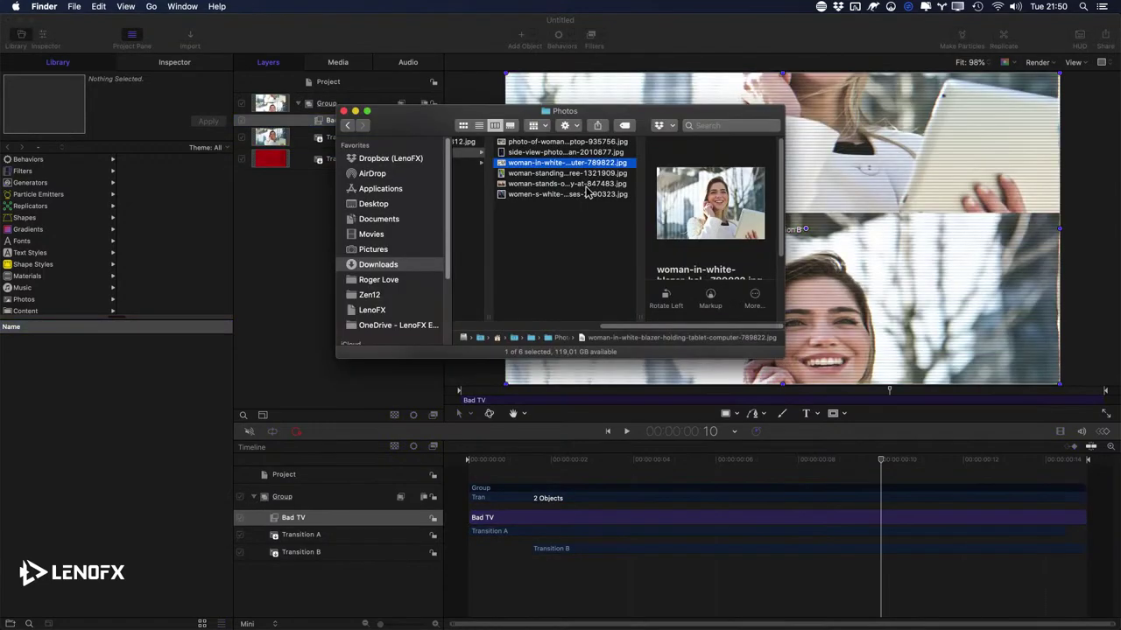
left_click(529, 185)
left_click_drag(530, 185, 326, 159)
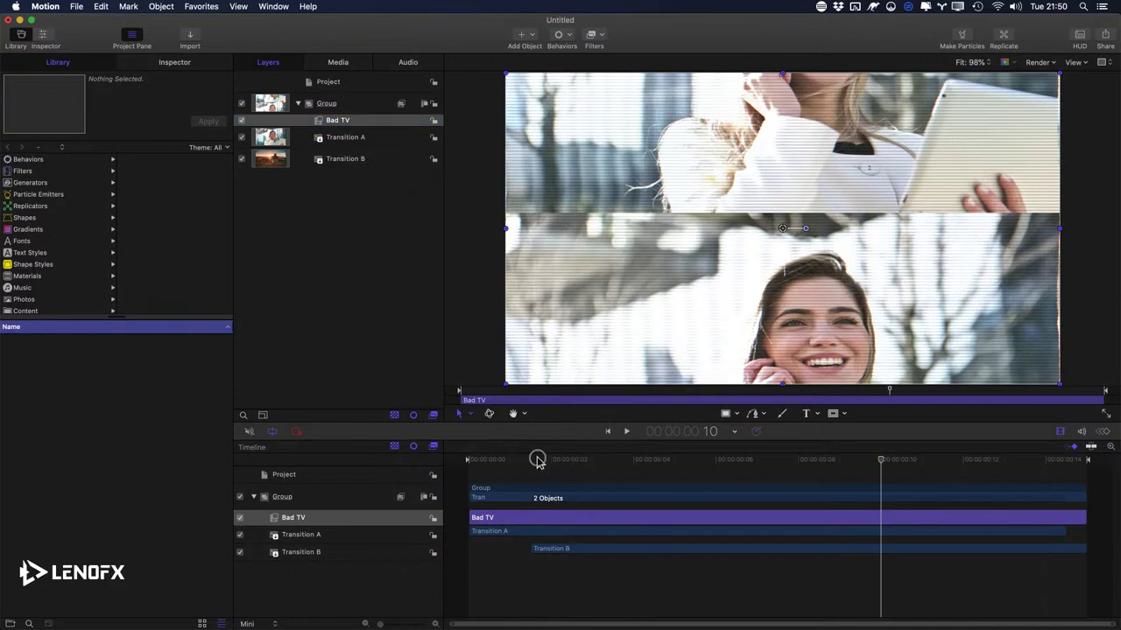
Step: Play back the Bad TV effect over the Transition A and Transition B photos
key("space")
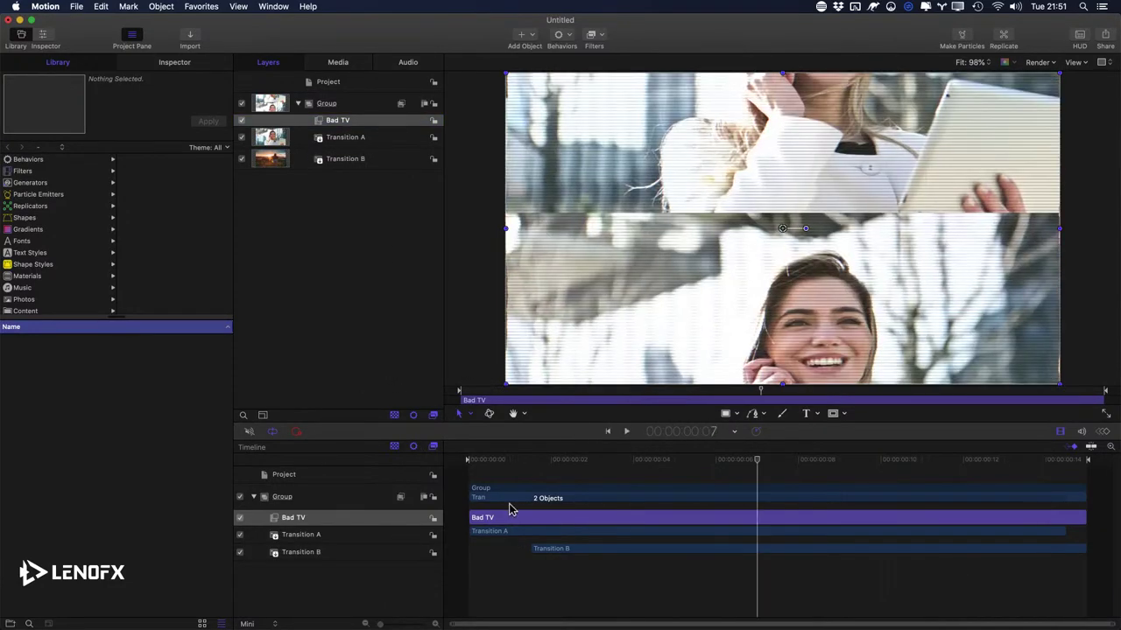
key("space")
key("space")
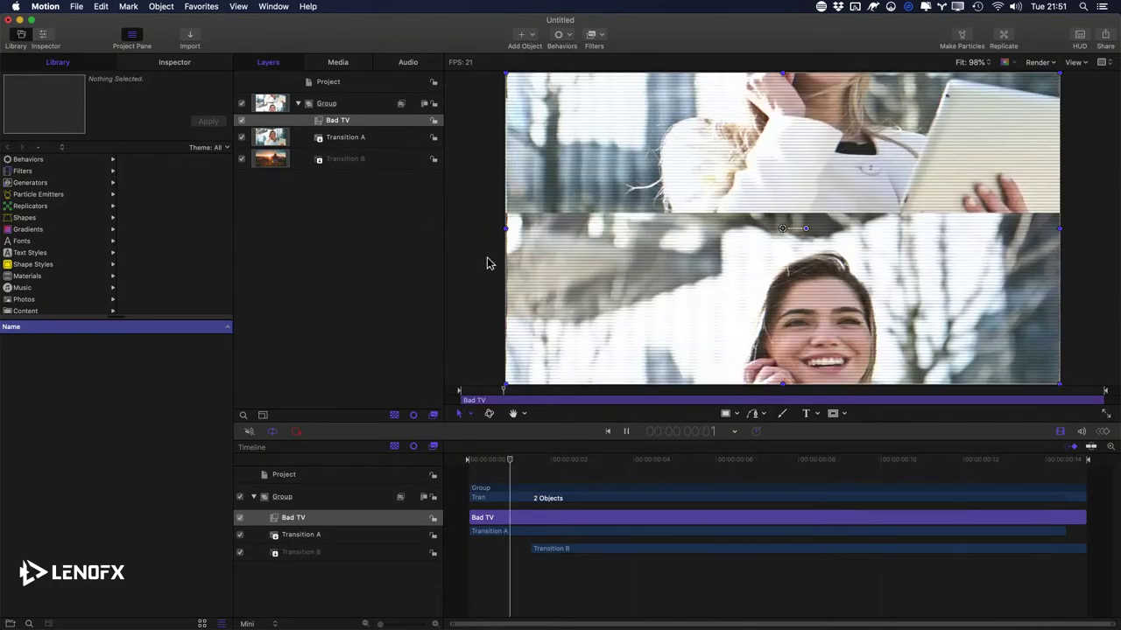
key("space")
Step: Set the Bad TV filter's Waviness to 163, Roll to 100, Static to 0.84 and Color Synch to 1.0
left_click(319, 125)
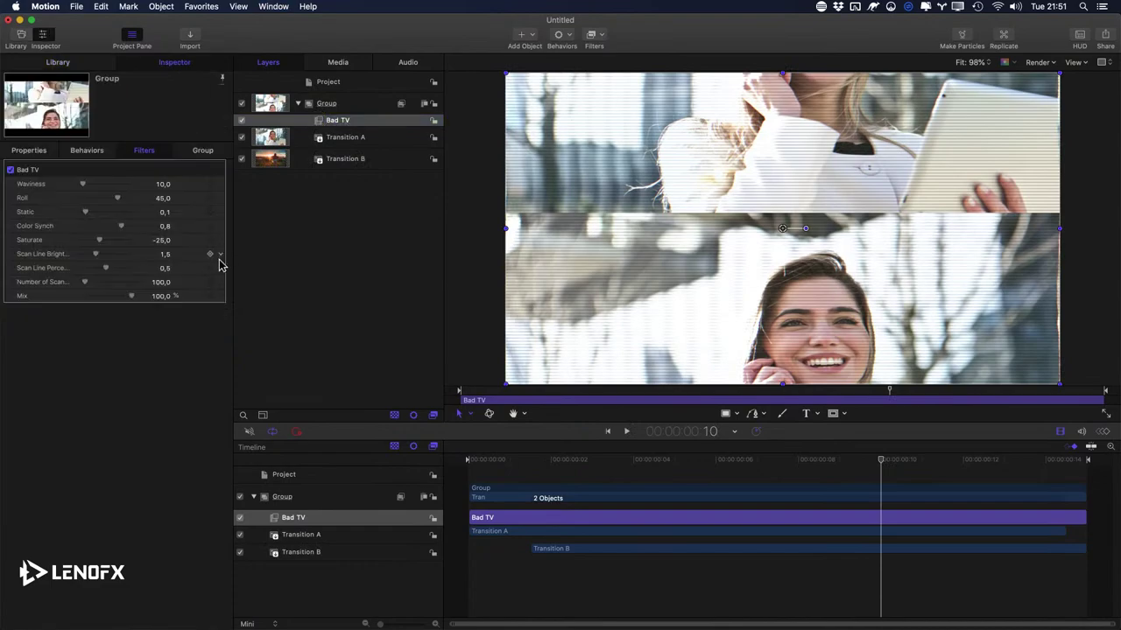
mouse_move(84, 185)
left_mouse_down()
mouse_move(109, 185)
mouse_move(65, 185)
mouse_move(175, 184)
mouse_move(4, 184)
mouse_move(277, 196)
left_mouse_up()
left_click(158, 187)
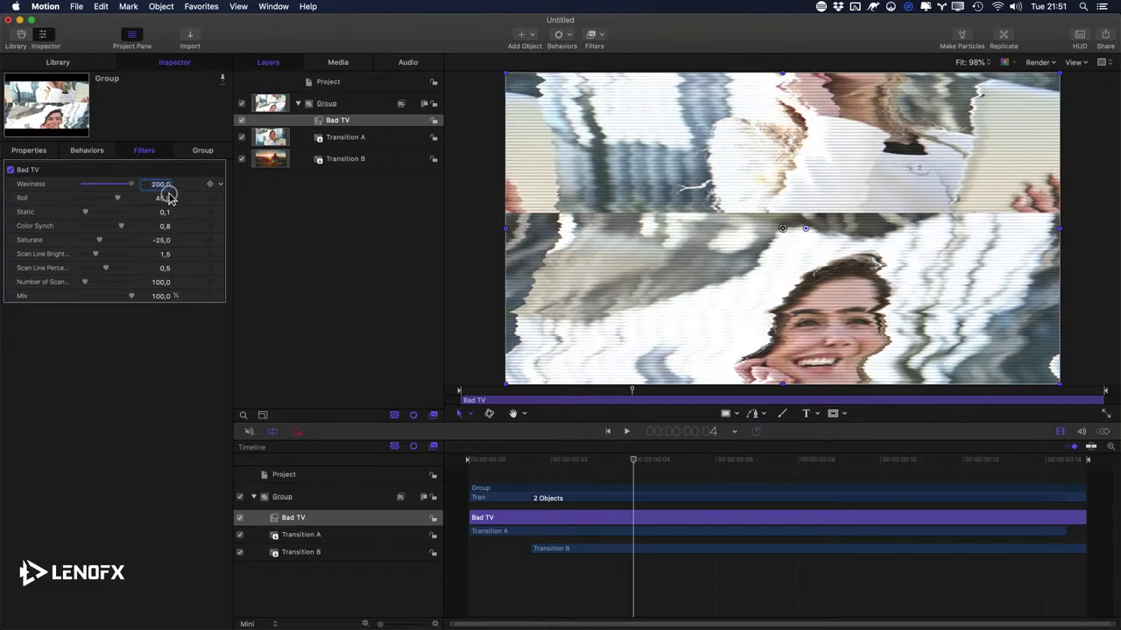
left_click_drag(138, 195, 201, 205)
left_click_drag(86, 213, 155, 235)
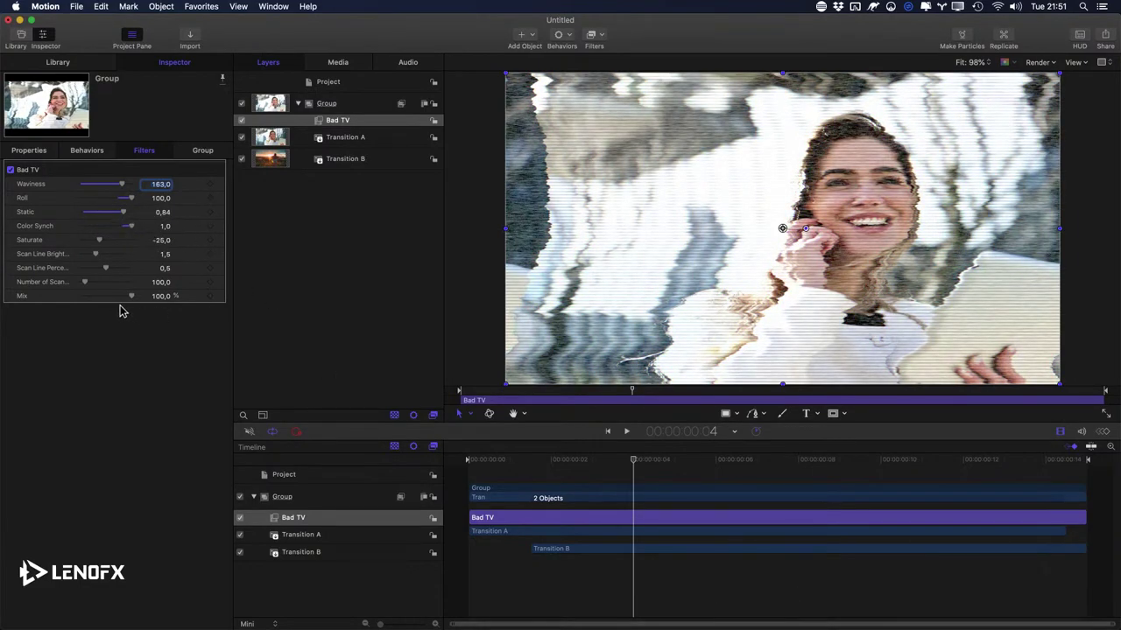
Step: Set the Bad TV Mix to 0% and keyframe it at frame 1
left_click_drag(126, 299, 9, 296)
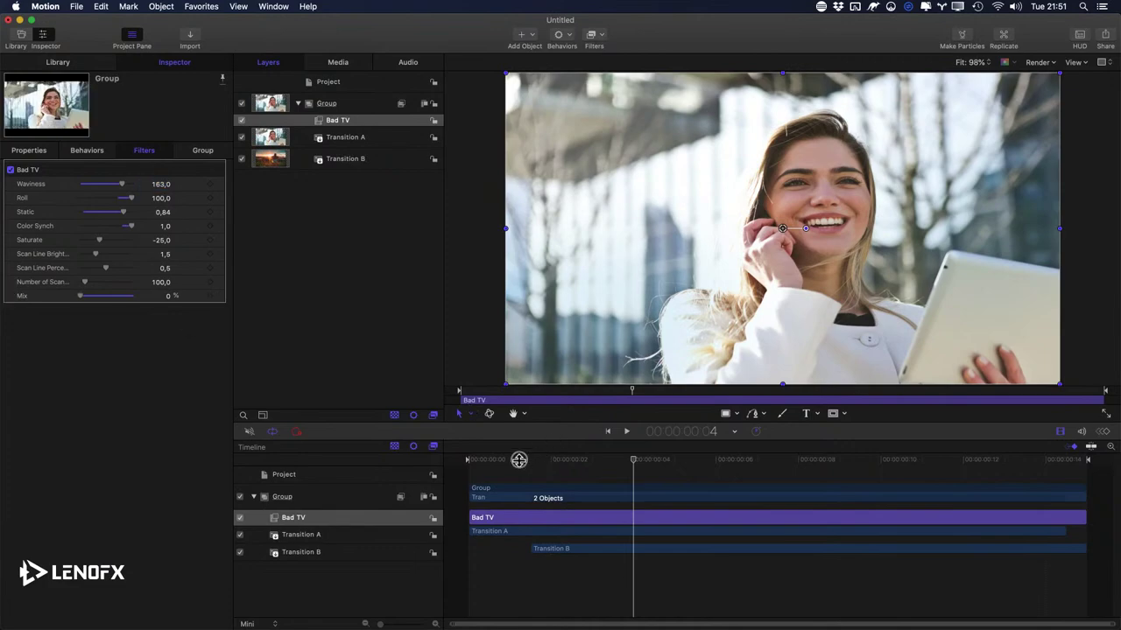
left_click_drag(509, 461, 442, 464)
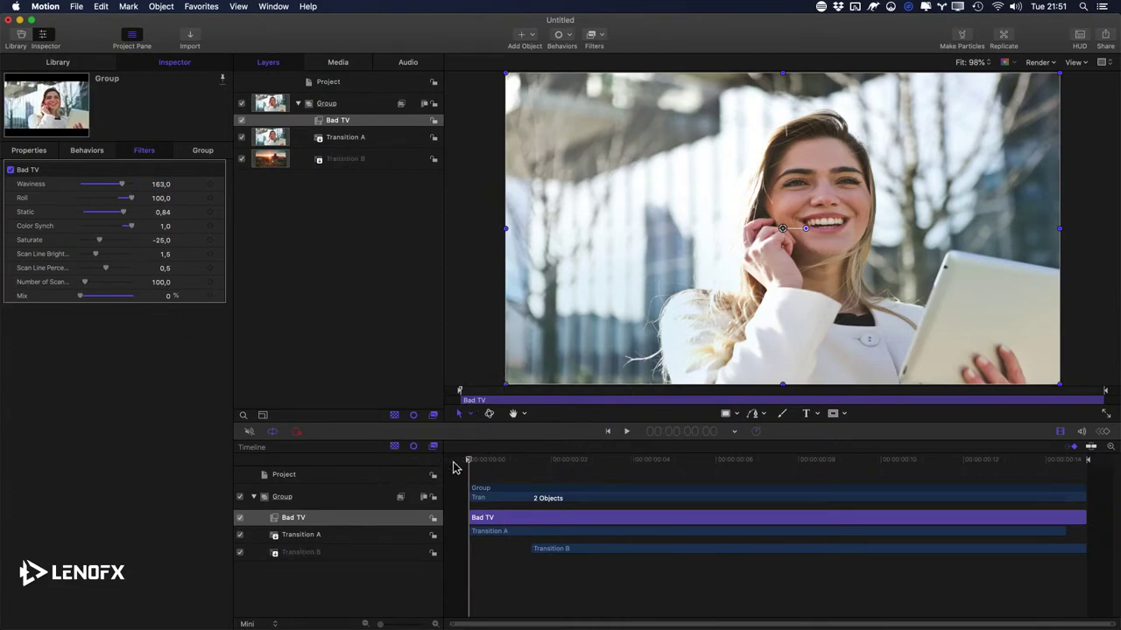
key("Right")
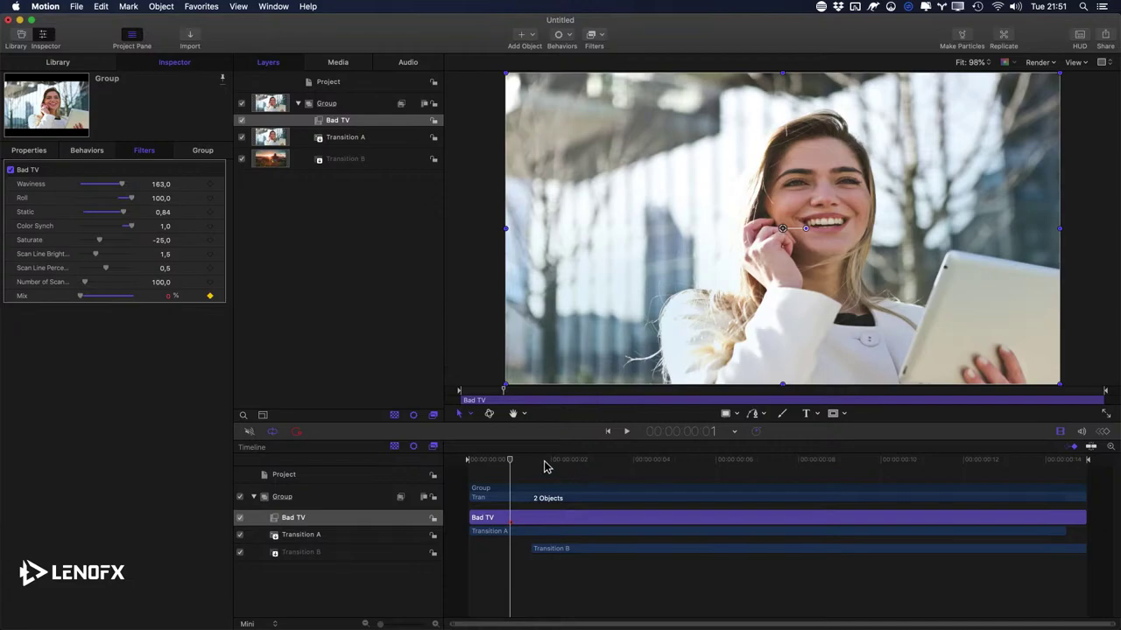
Step: Keyframe the Bad TV Mix at 100% on frame 6 and back to 0% on frame 13
left_click_drag(544, 466, 700, 455)
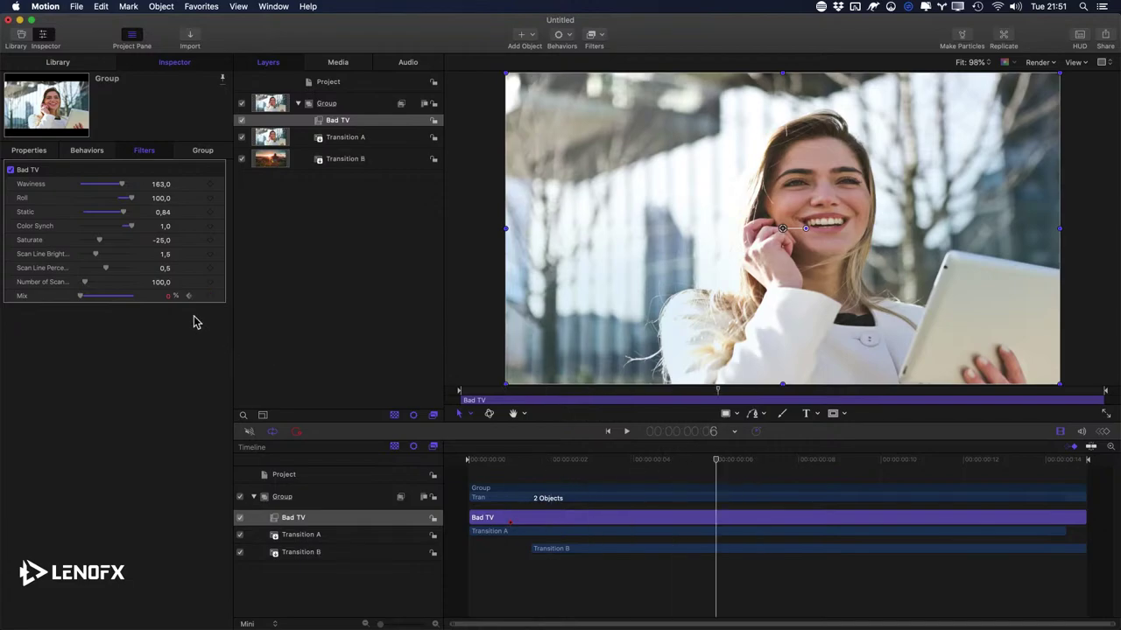
left_click_drag(123, 297, 133, 296)
left_click_drag(858, 465, 1044, 460)
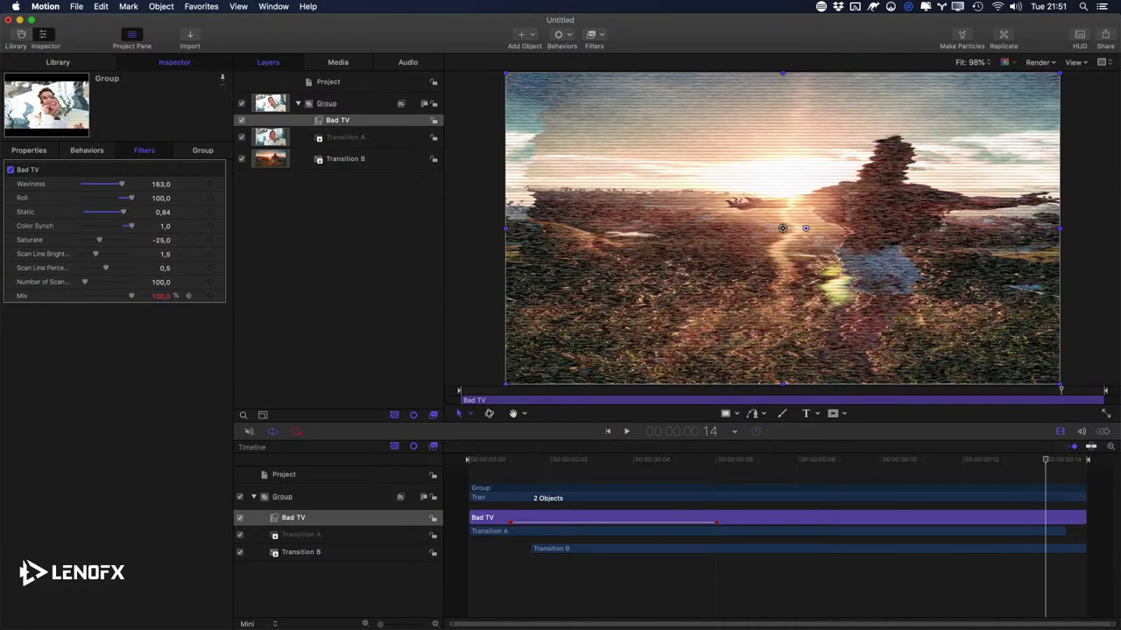
key("Left")
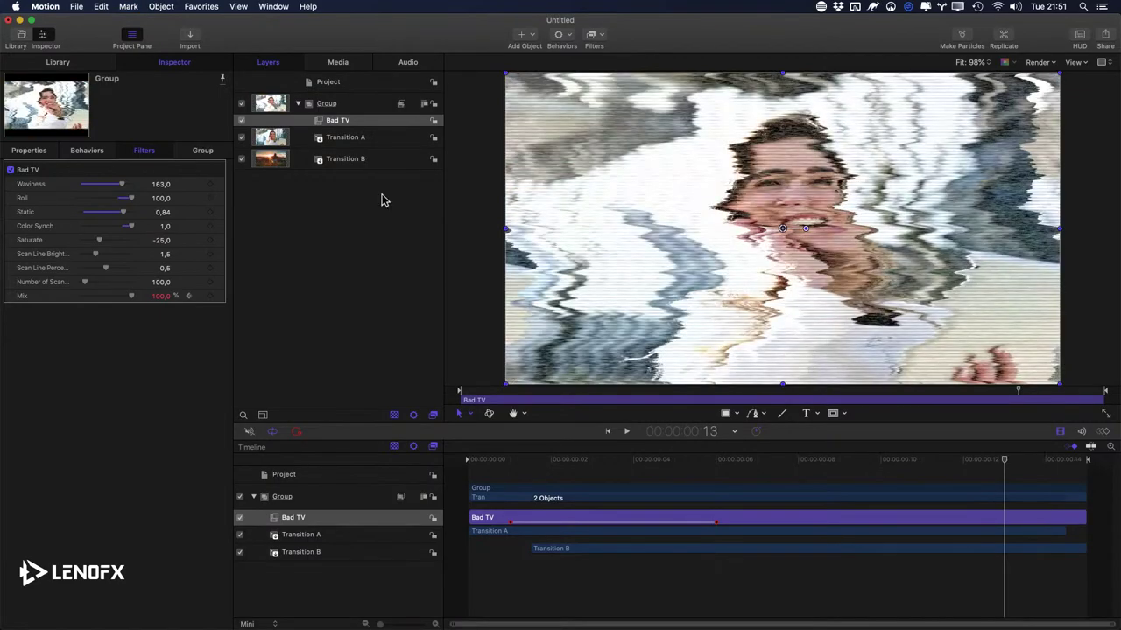
left_click_drag(130, 299, 79, 297)
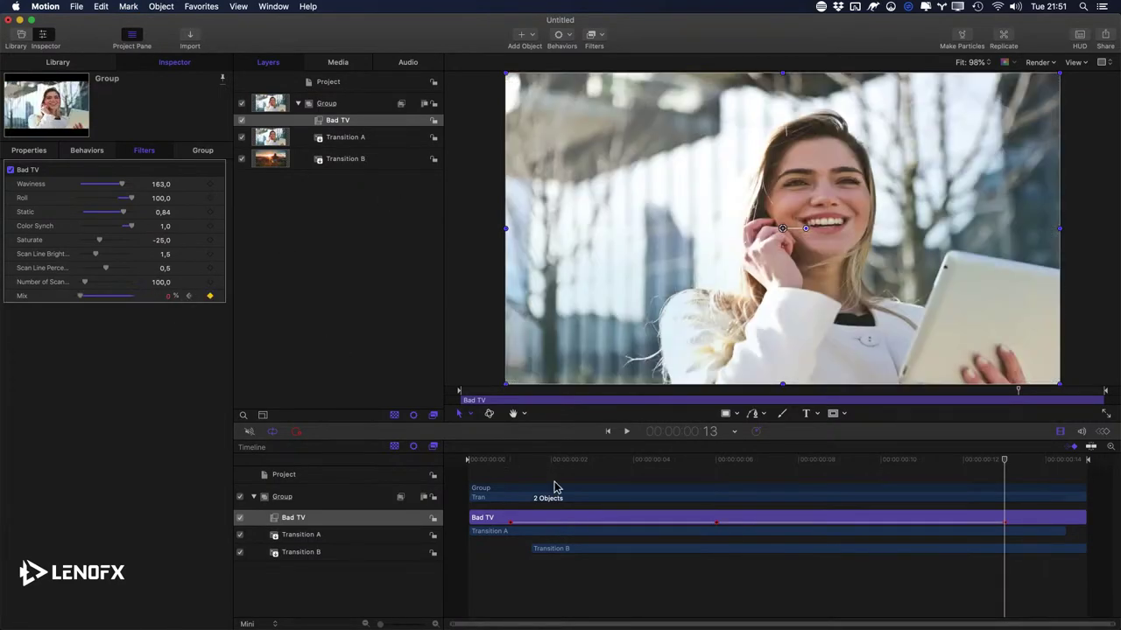
Step: Play the project from the start to check the animated Bad TV Mix
left_click_drag(523, 461, 316, 458)
key("space")
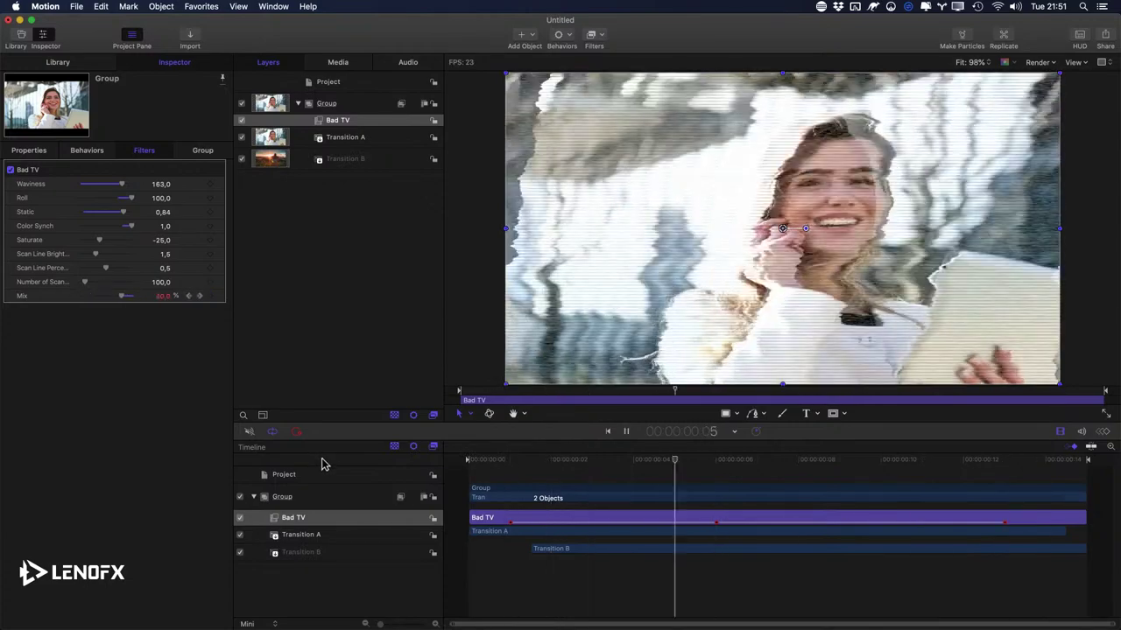
key("space")
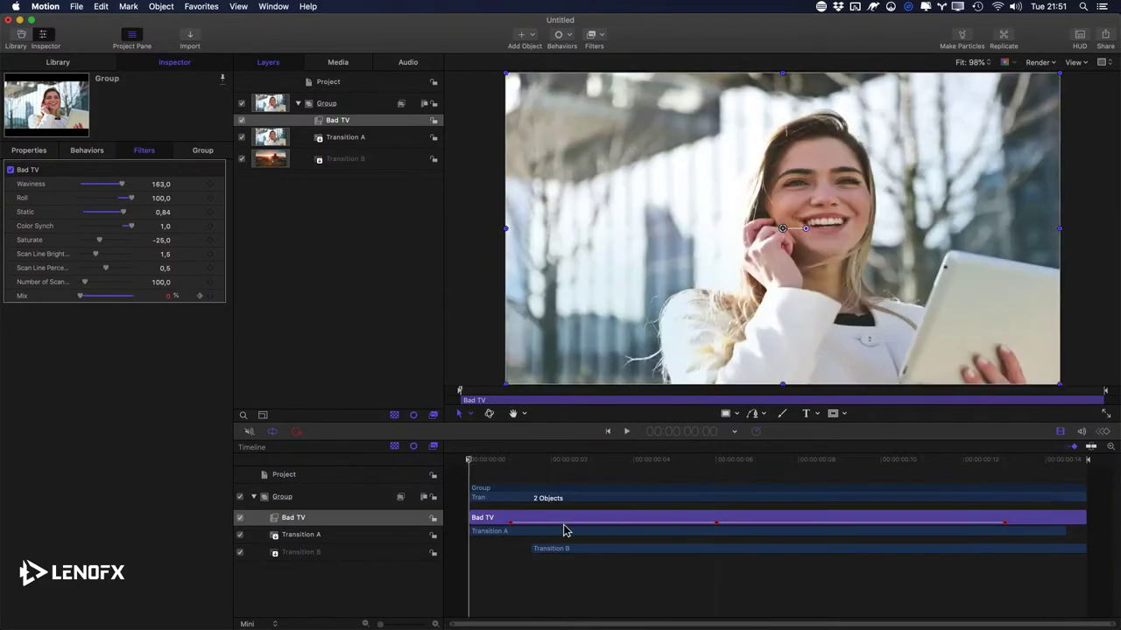
Step: Add 100% Opacity keyframes to Transition A at frames 5, 6, 8 and 9
left_click(342, 536)
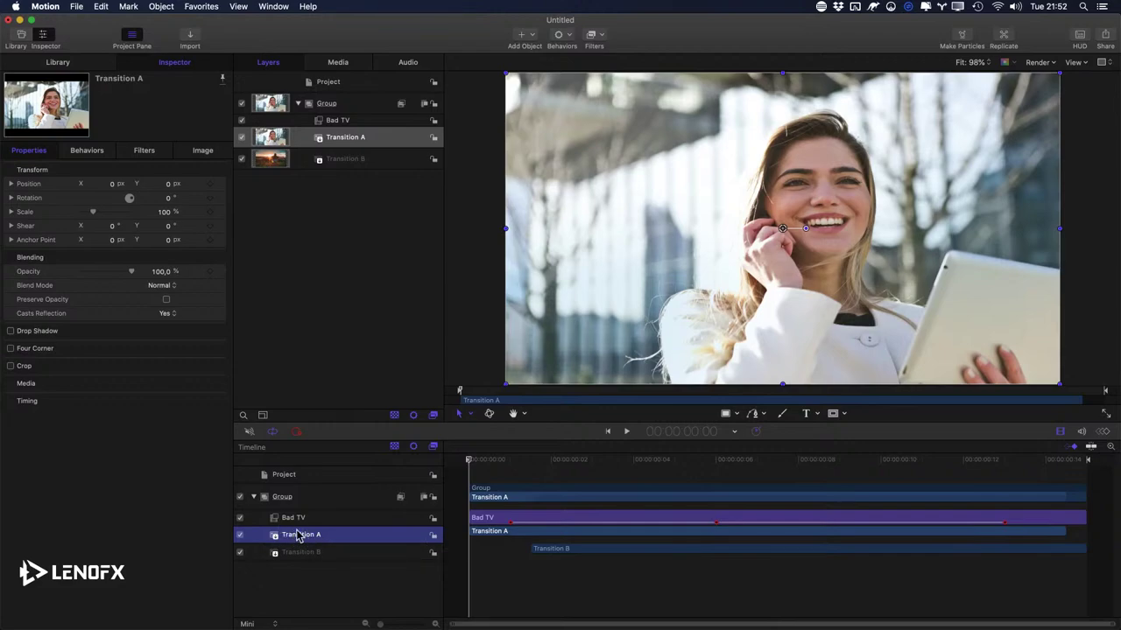
left_click(676, 459)
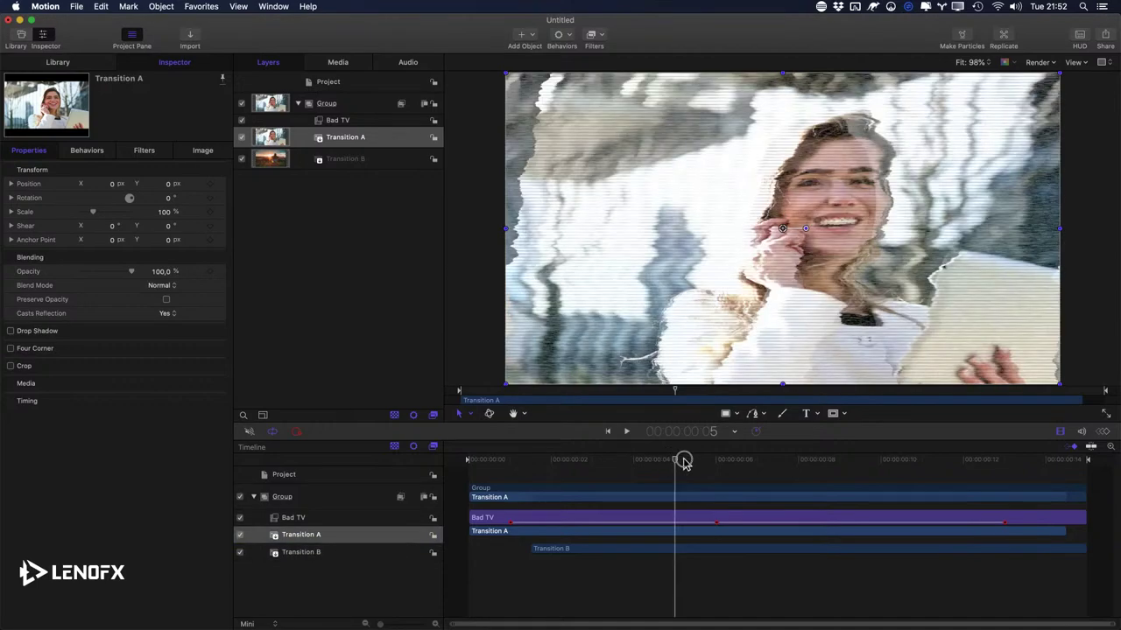
left_click(210, 273)
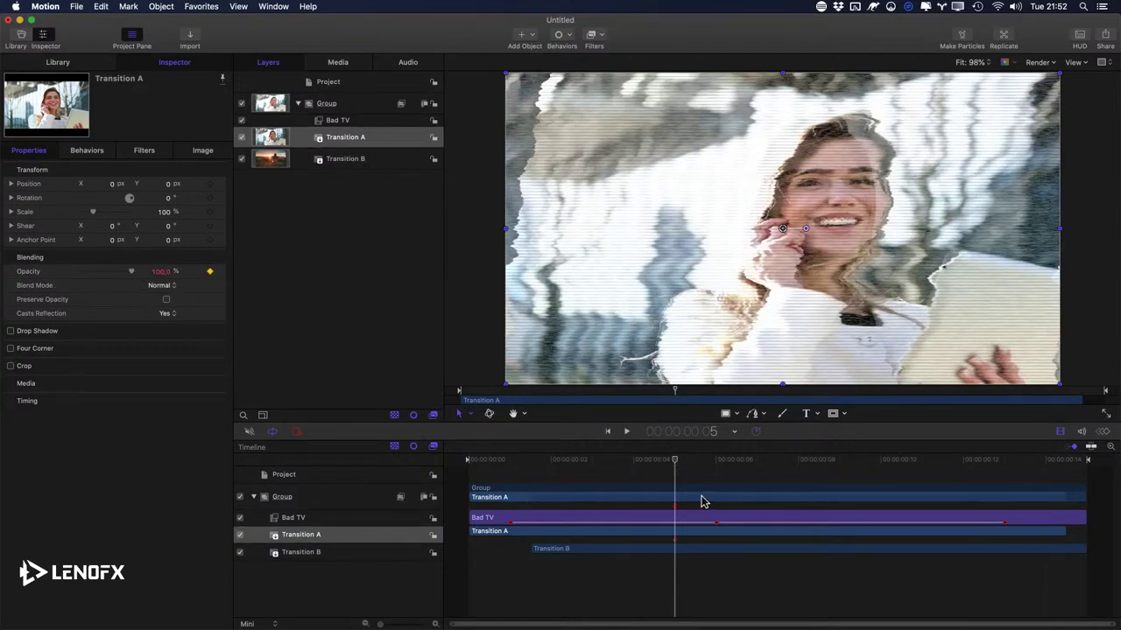
key("Right")
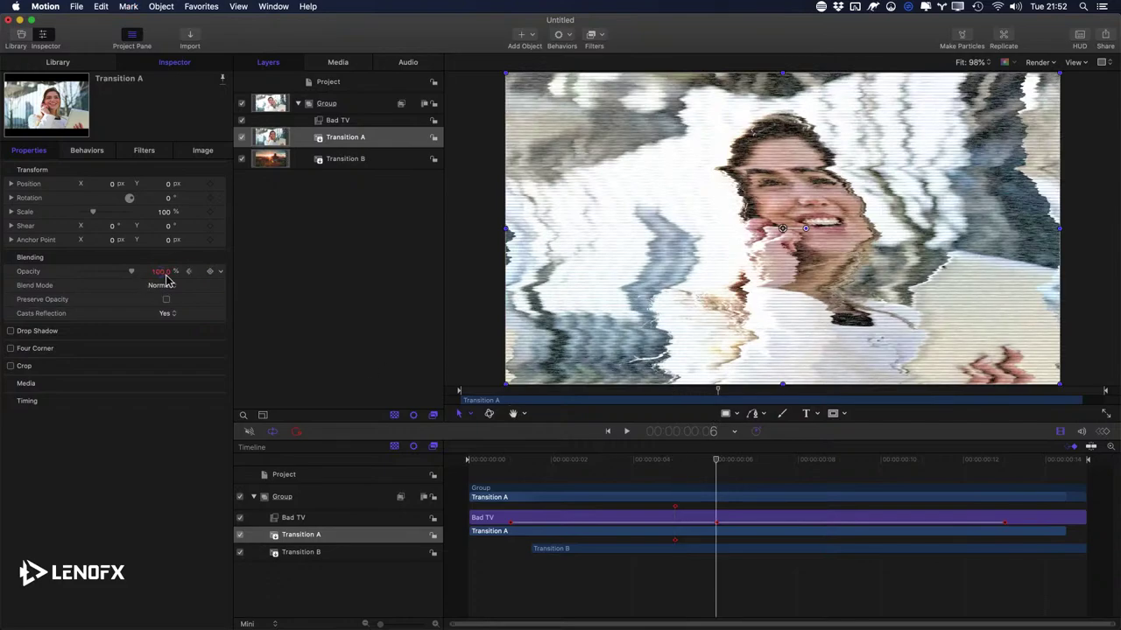
left_click(210, 273)
key("Right")
key("Right")
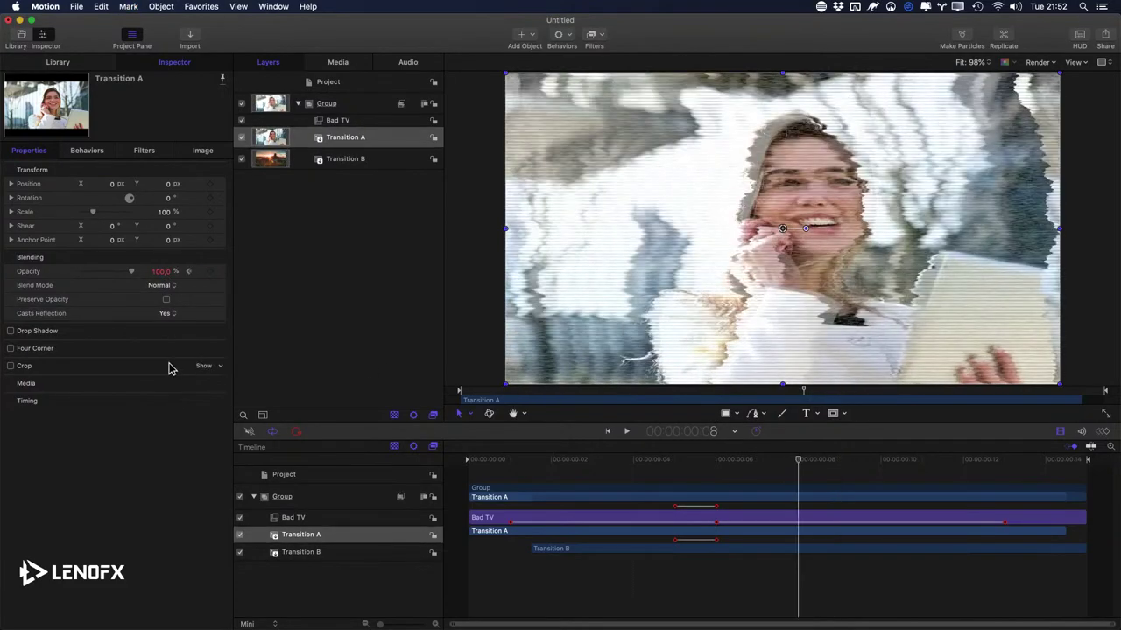
left_click(210, 272)
key("Right")
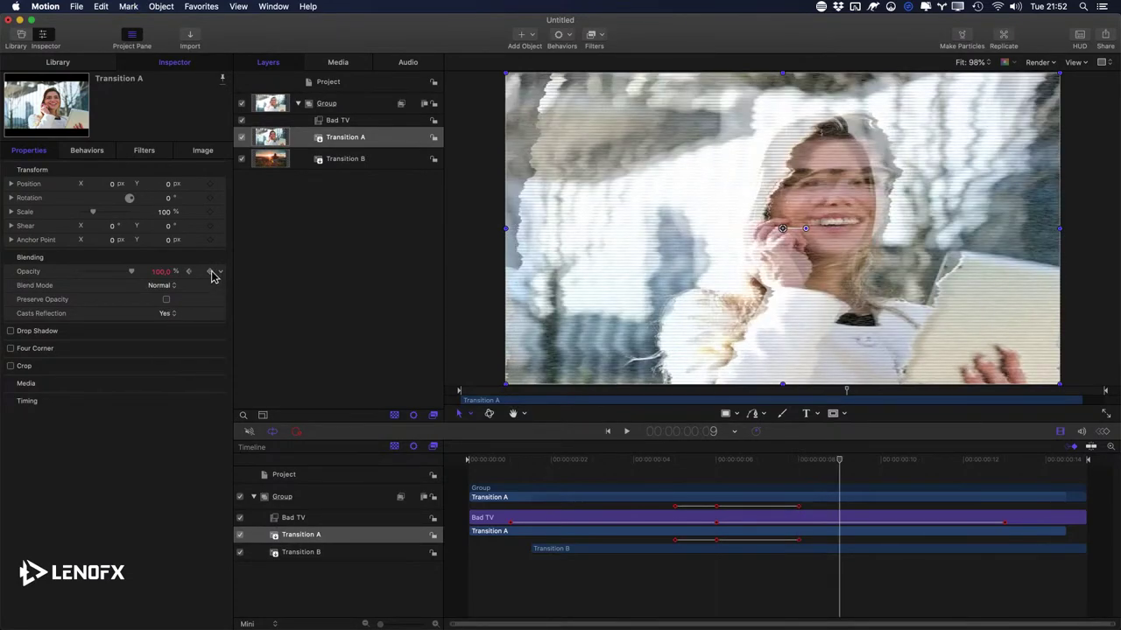
left_click(210, 273)
Step: Add two more 100% Opacity keyframes to Transition A at frames 12 and 11
key("Right")
key("Right")
key("Right")
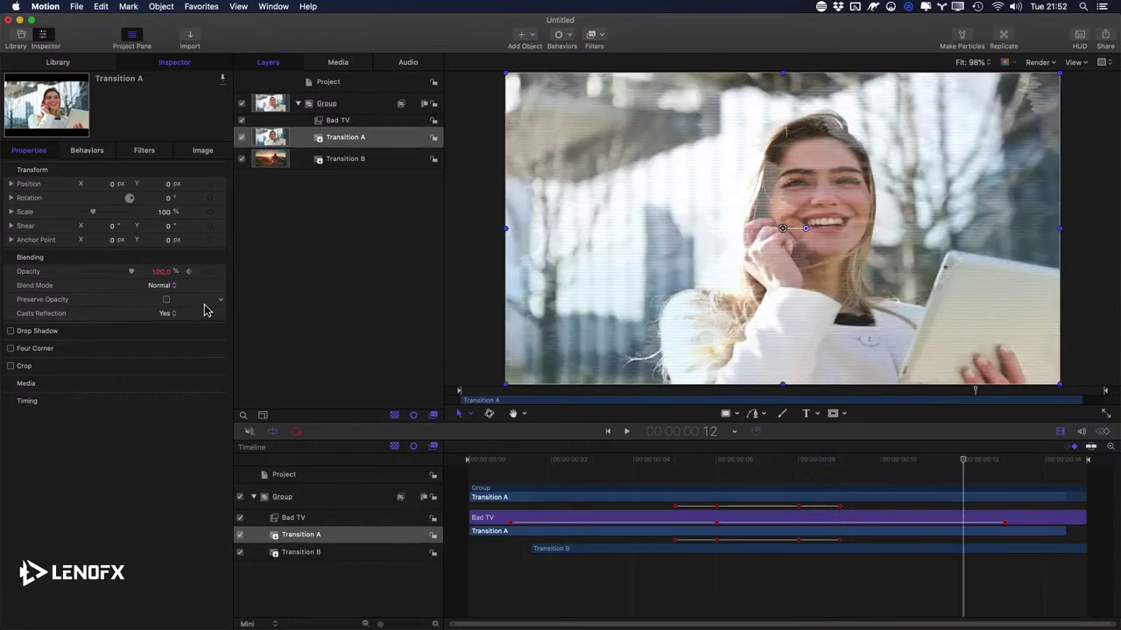
left_click(210, 272)
key("Left")
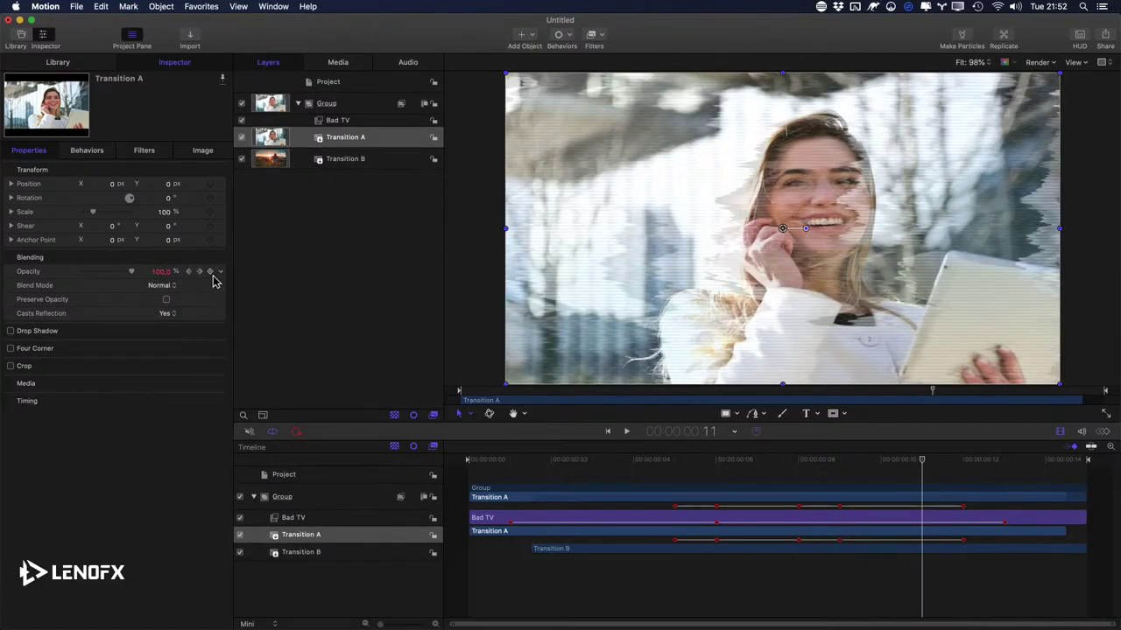
left_click(210, 272)
Step: In the Keyframe Editor, set Transition A's Opacity keyframes at frames 6 and 8 to 0
key("super+8")
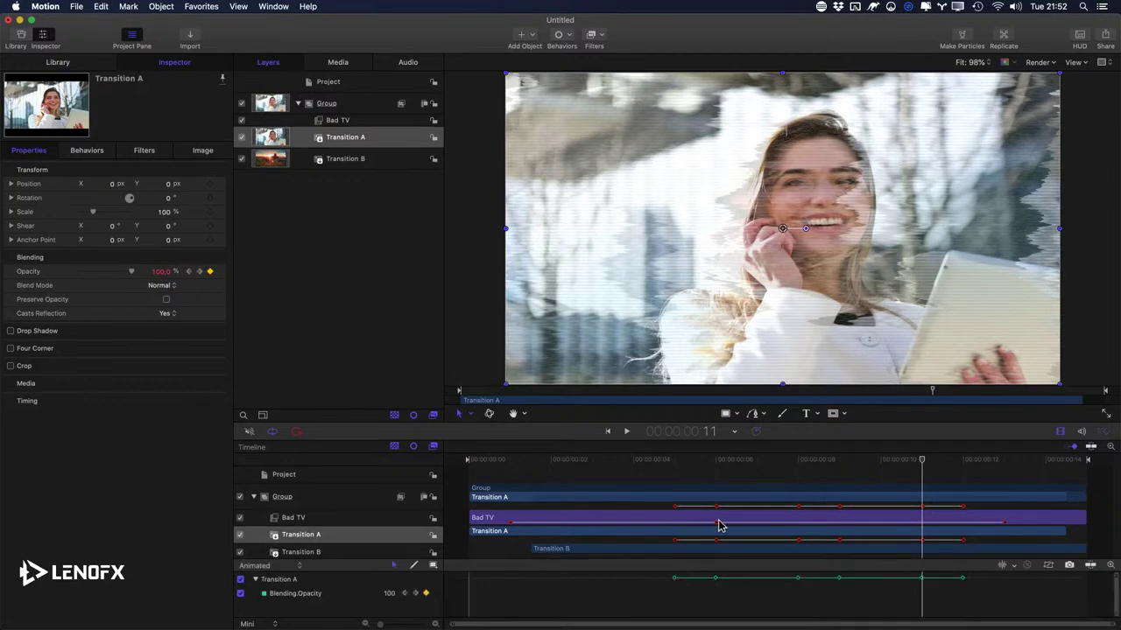
key("super+7")
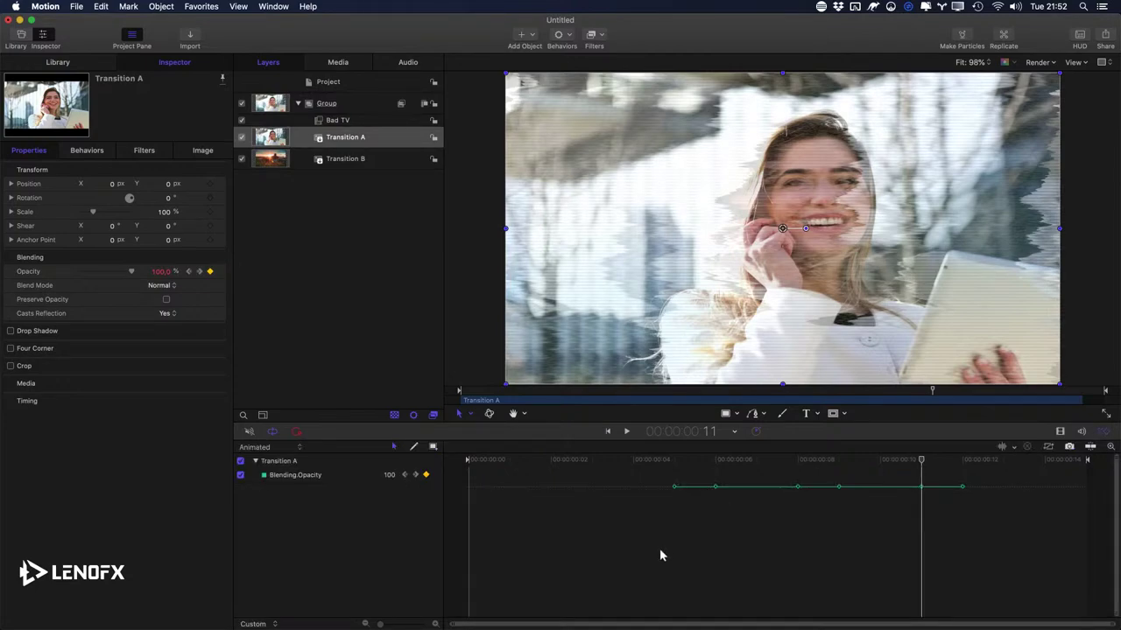
mouse_move(705, 460)
left_mouse_down()
mouse_move(678, 461)
mouse_move(716, 461)
left_mouse_up()
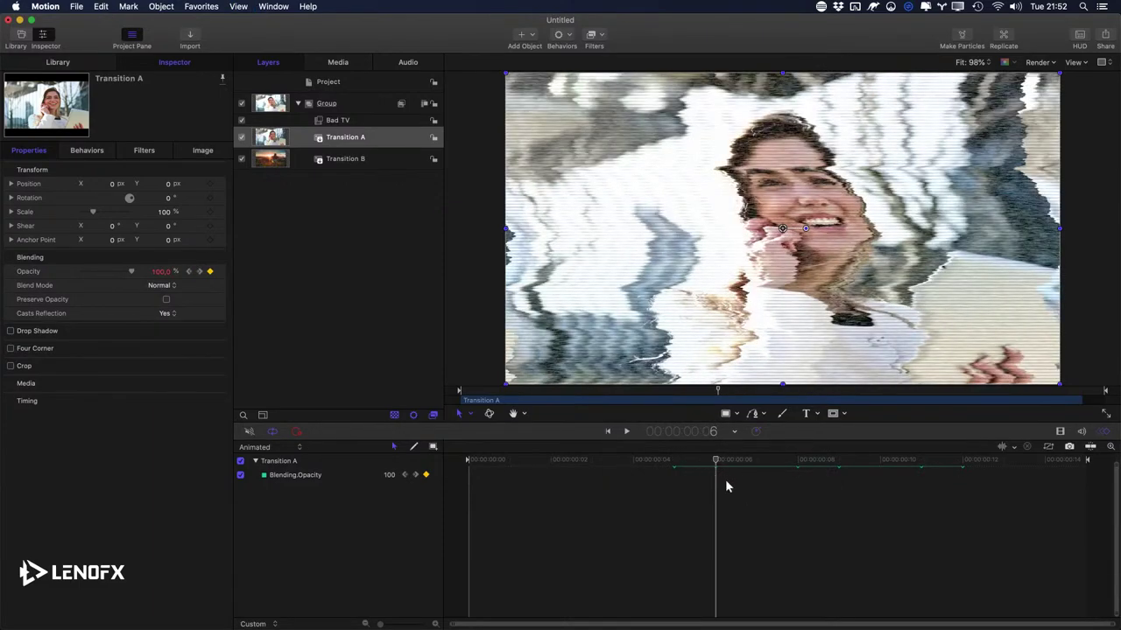
double_click(716, 468)
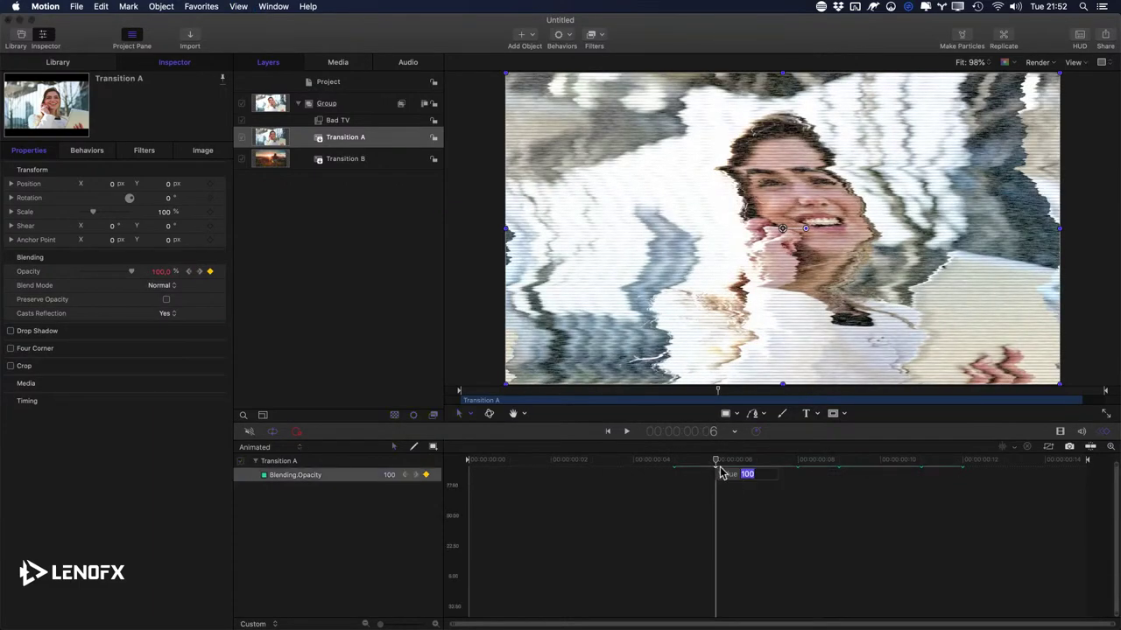
key("Return")
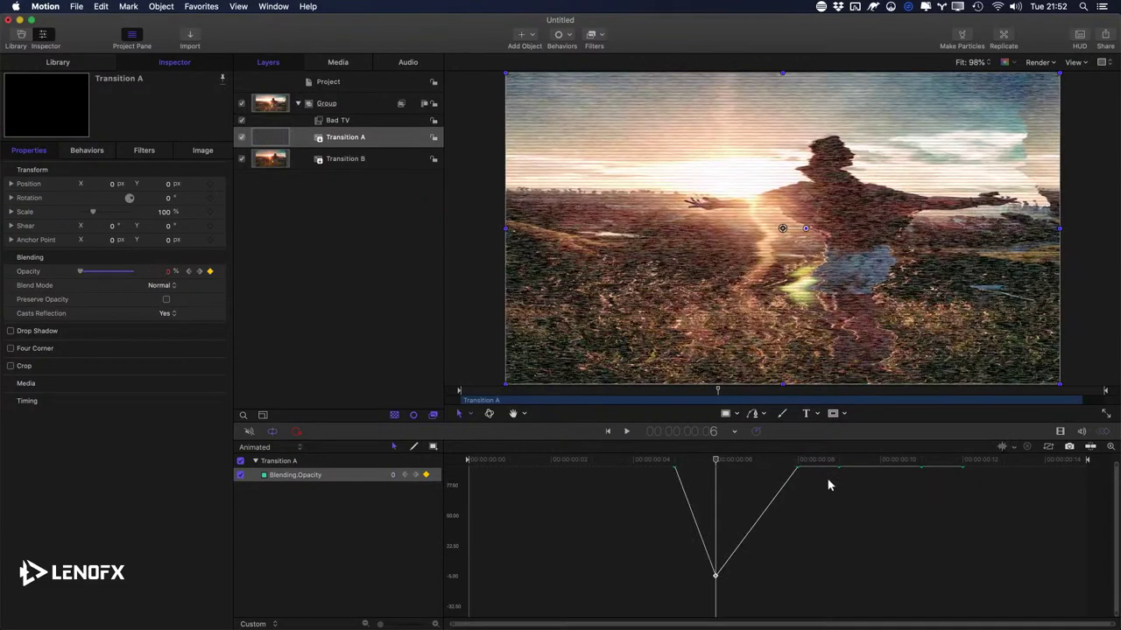
double_click(797, 472)
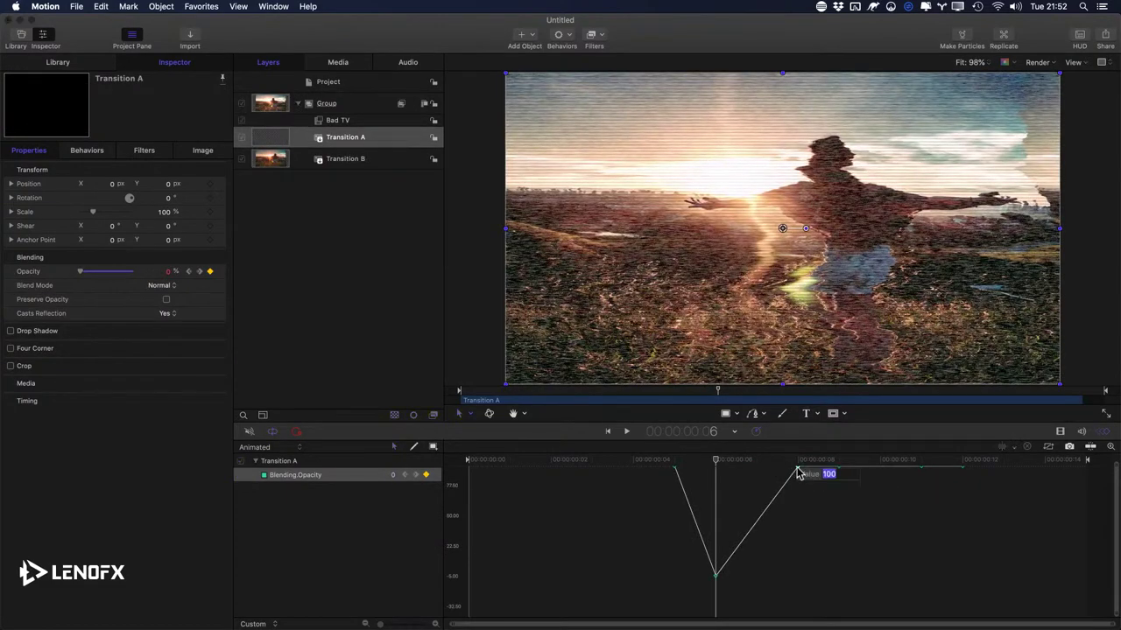
type("0")
key("Return")
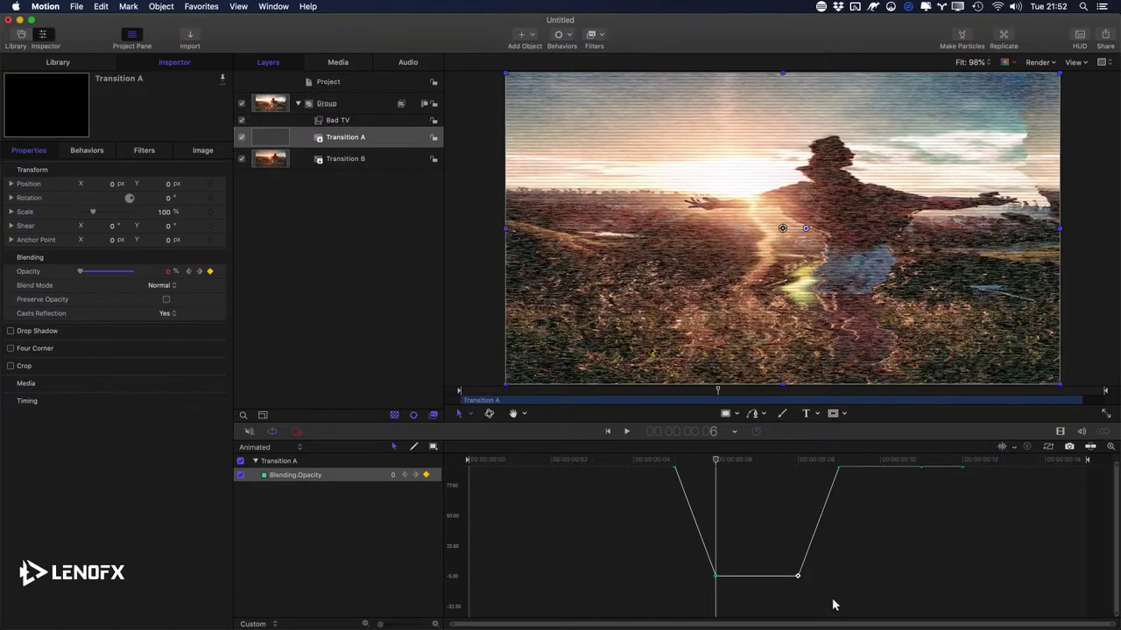
Step: Change the interpolation of all Transition A Opacity keyframes to Constant
left_click_drag(1014, 601, 661, 462)
right_click(674, 473)
mouse_move(736, 585)
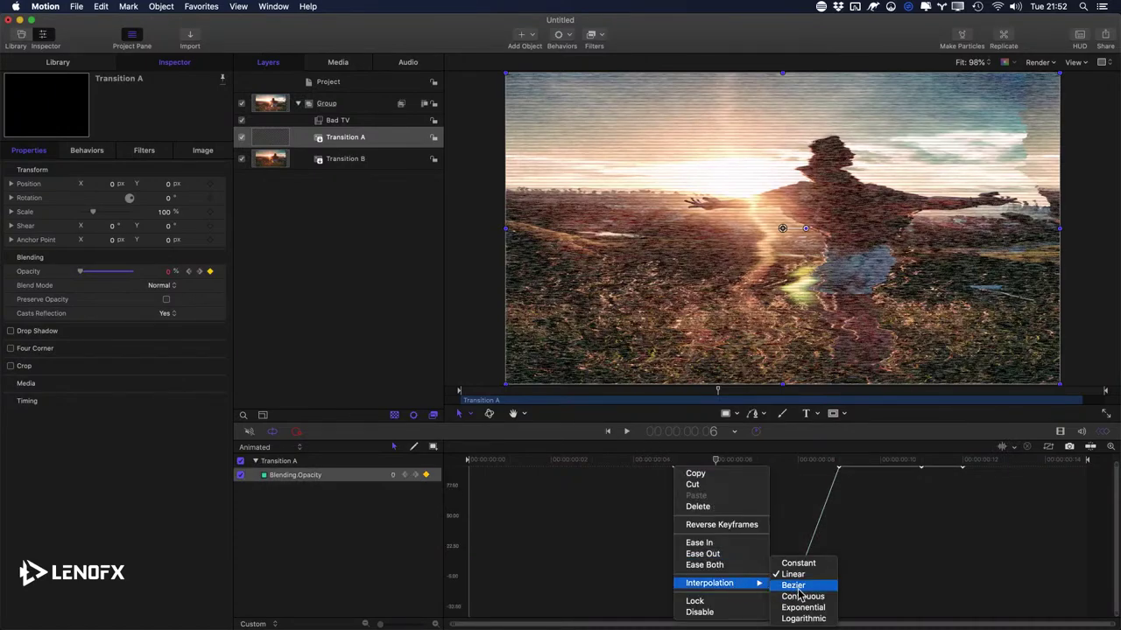
left_click(798, 563)
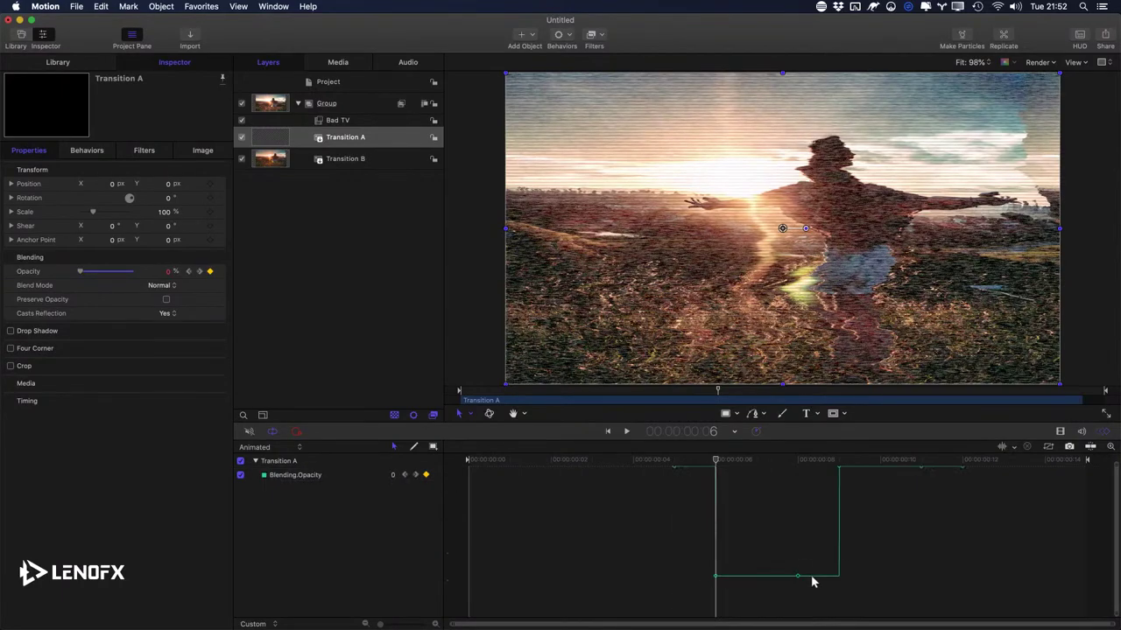
Step: Rearrange Transition A's later Opacity keyframes to 100% at frame 8, 0% at frame 9, 100% at frame 10 and 0% at frame 12
left_click_drag(798, 579, 837, 592)
left_click_drag(923, 474, 890, 472)
left_click_drag(962, 473, 985, 610)
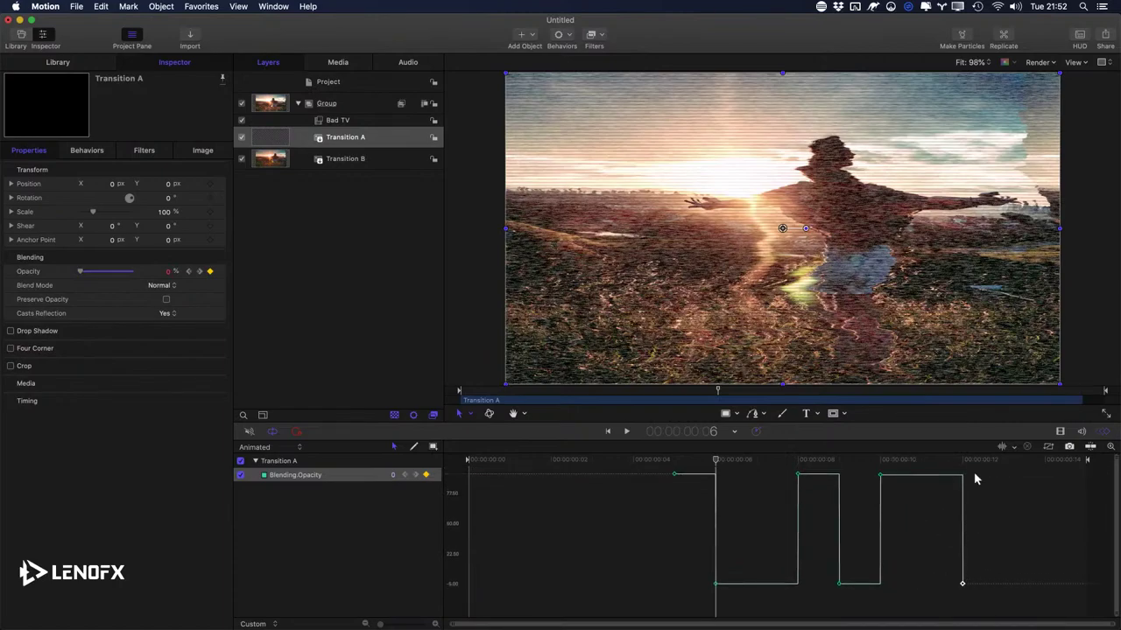
Step: Trim Transition A's end to just after its last Opacity keyframe at frame 12 and show the layer timeline again
mouse_move(974, 459)
left_mouse_down()
mouse_move(928, 457)
mouse_move(980, 462)
mouse_move(962, 460)
left_mouse_up()
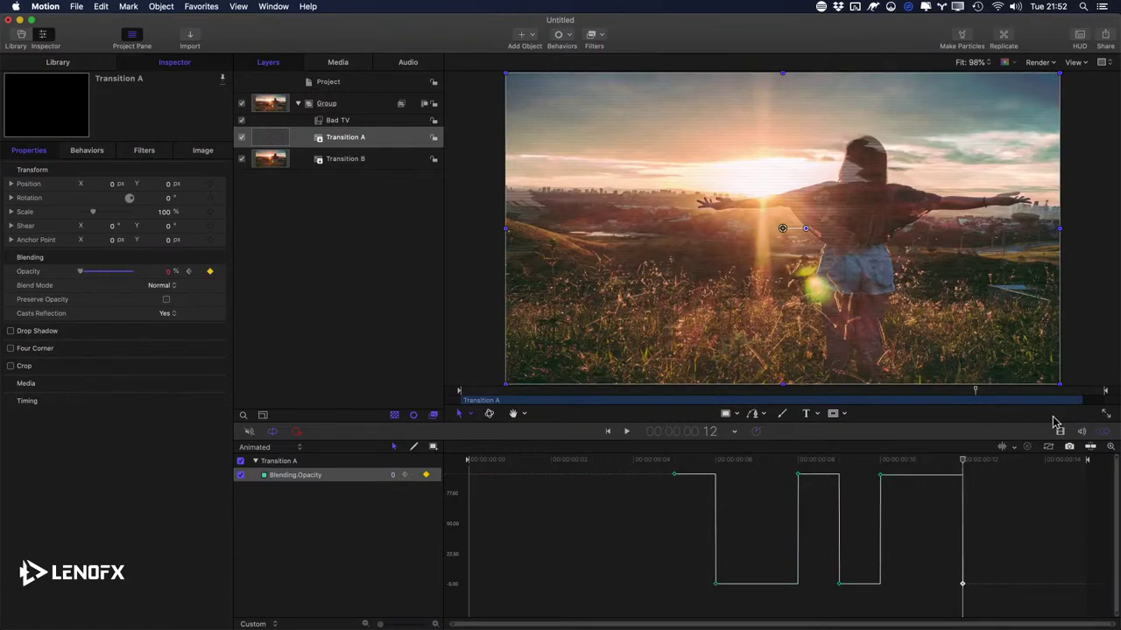
left_click_drag(1080, 401, 1008, 440)
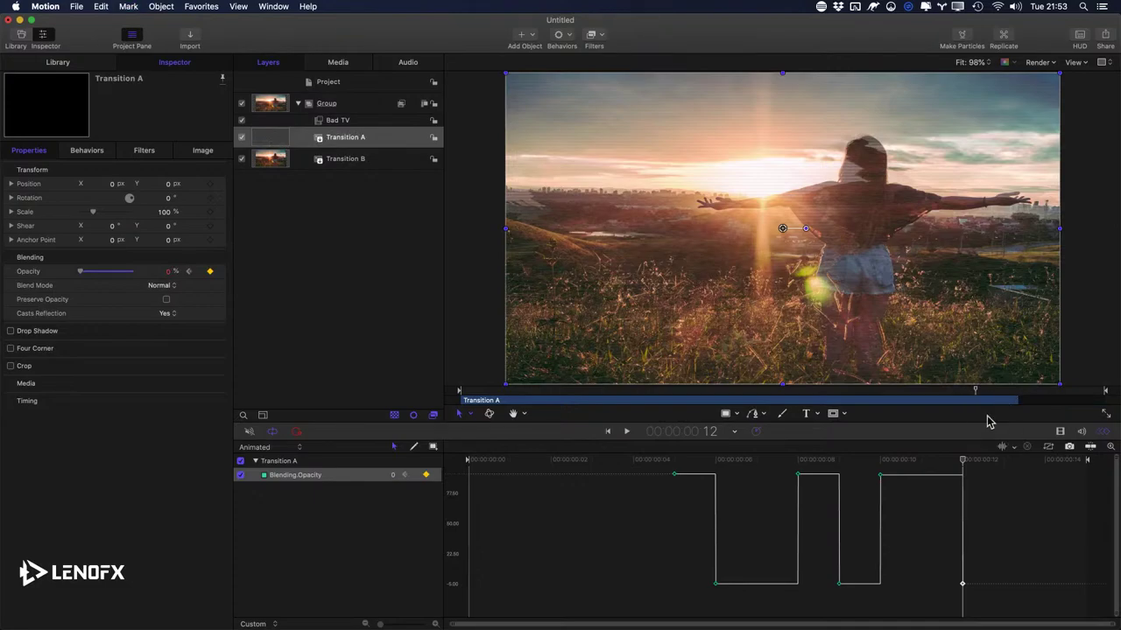
key("super+7")
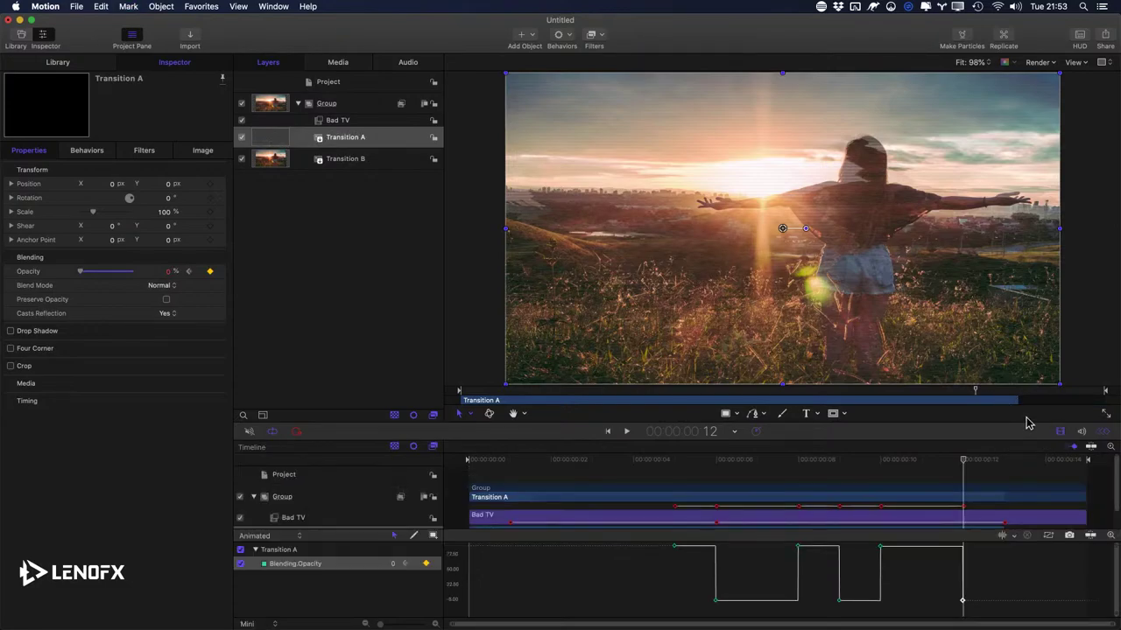
Step: Trim Transition A's end to frame 12 and play back the result with only the Keyframe Editor shown
scroll(996, 517, "down", 2)
left_click_drag(1003, 499, 960, 499)
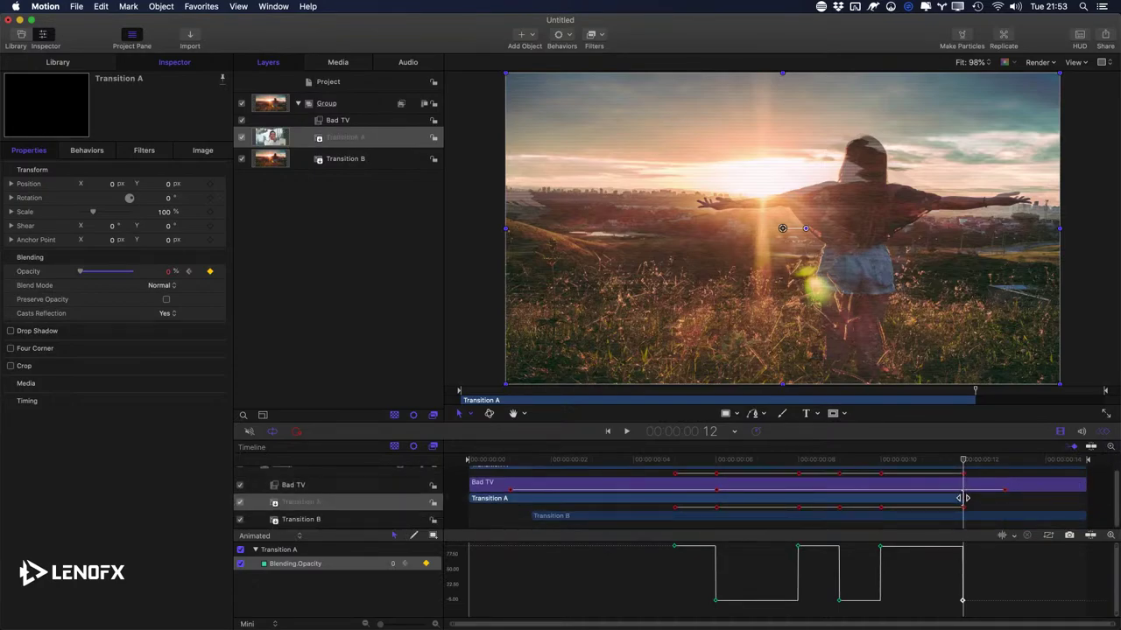
key("super+7")
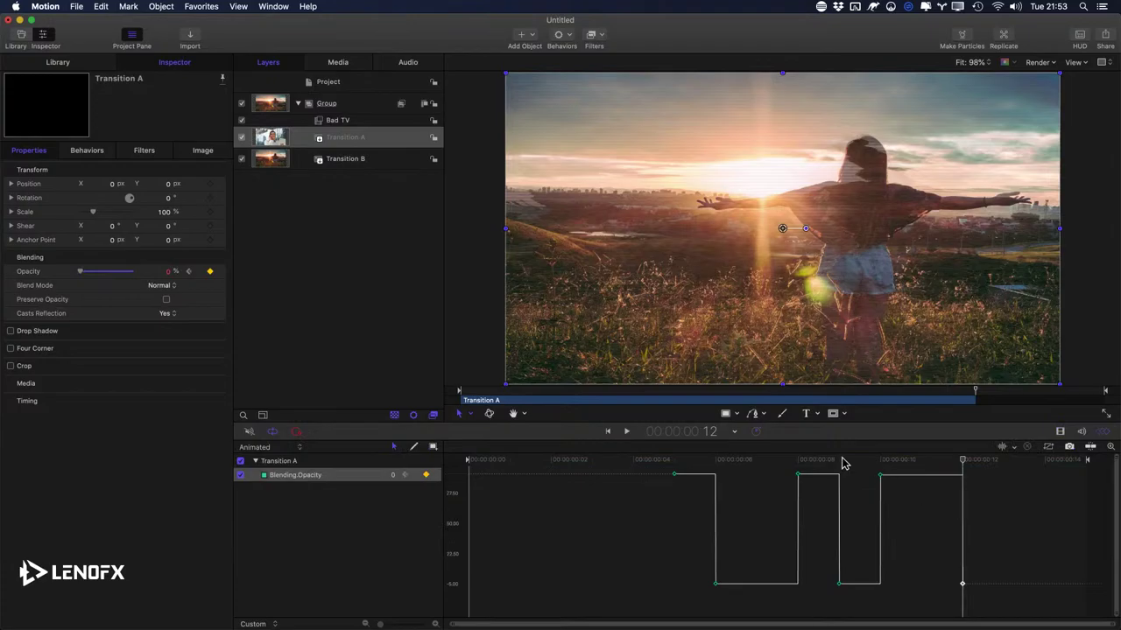
key("space")
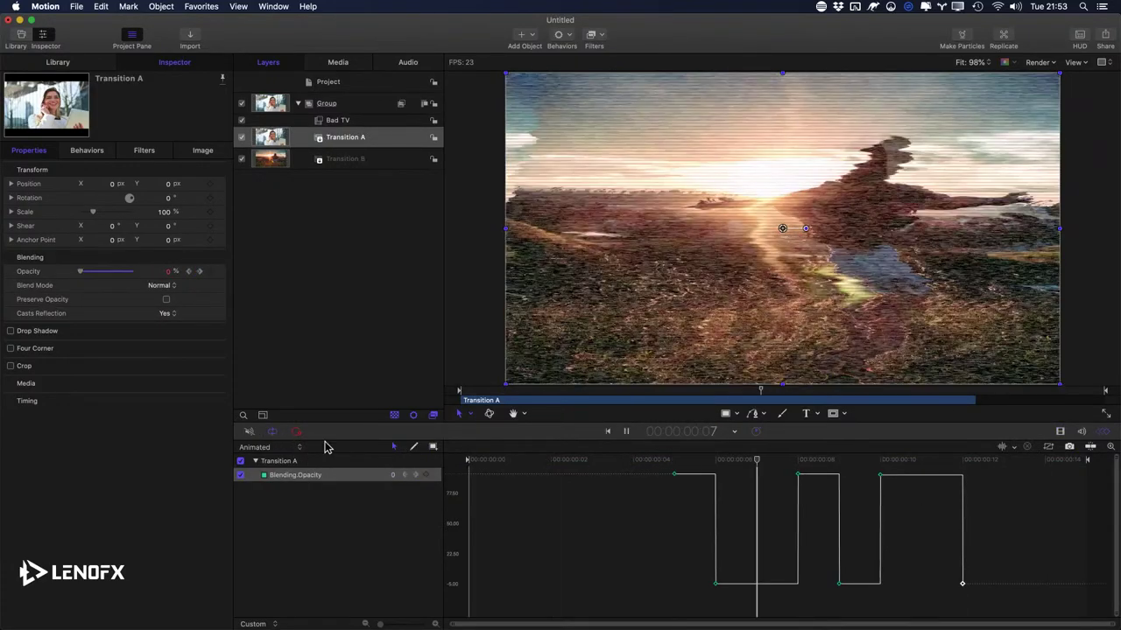
key("space")
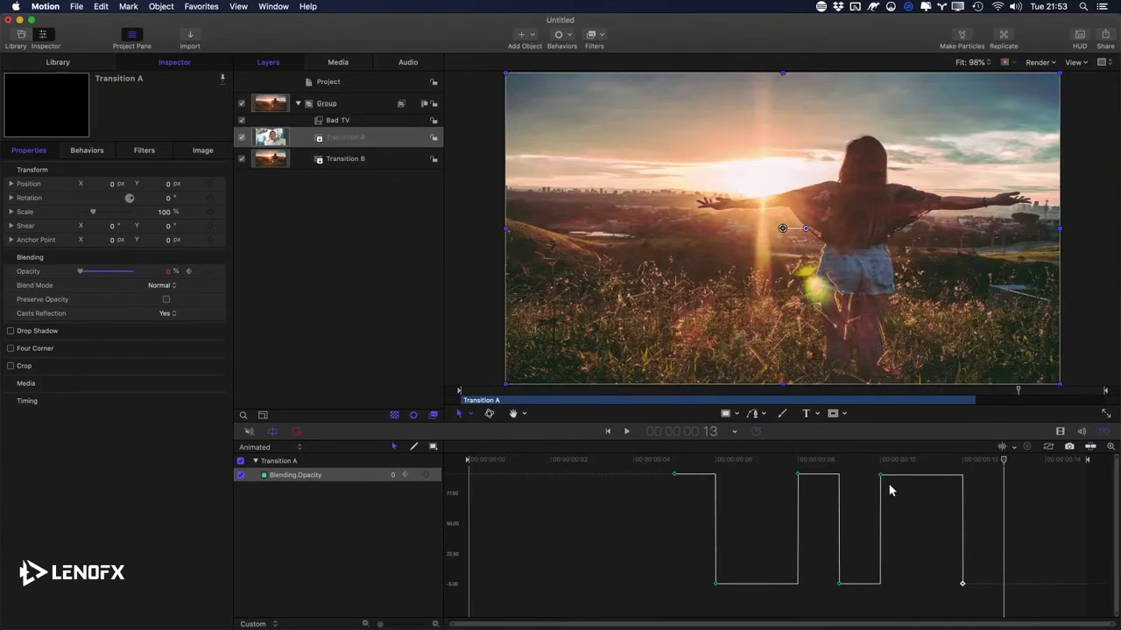
Step: Lower Transition A's Opacity keyframe at frame 10 to about 63% and play back the transition
left_click(881, 476)
left_click_drag(881, 475, 880, 515)
key("space")
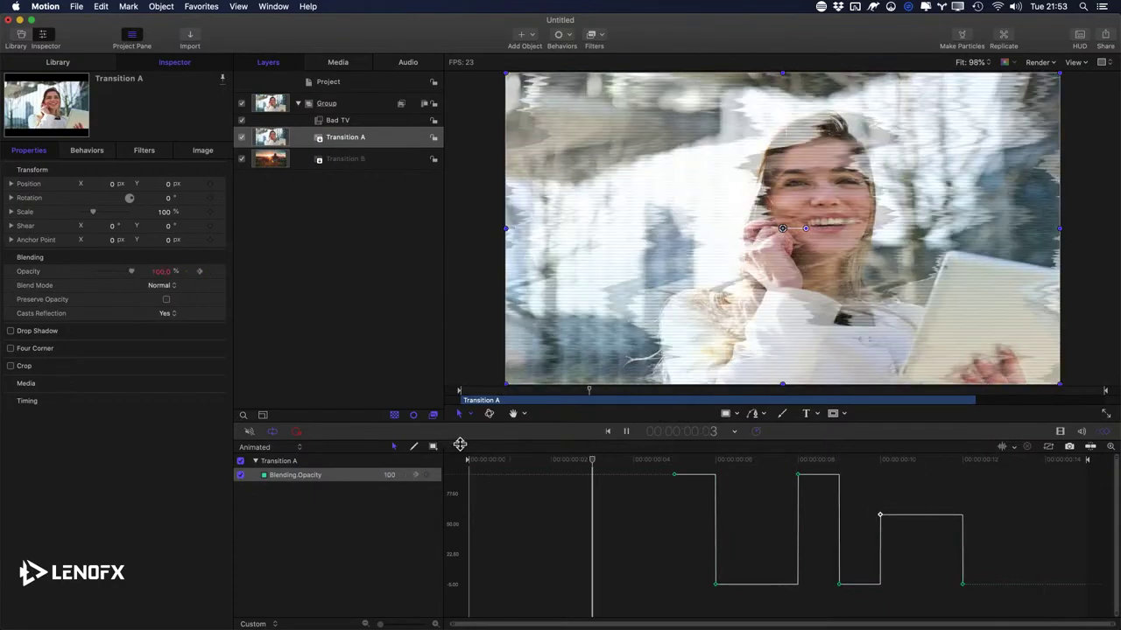
left_click(798, 460)
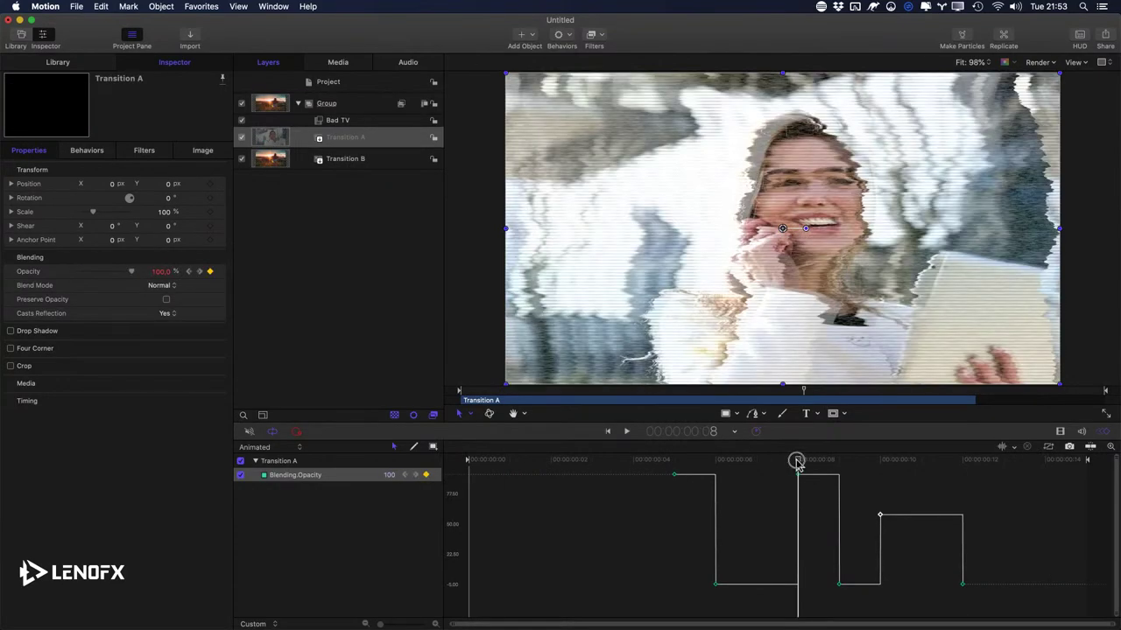
Step: Add Transition A Opacity keyframes at frames 3 and 4, lowering the frame 4 one to 0%
left_click(604, 476)
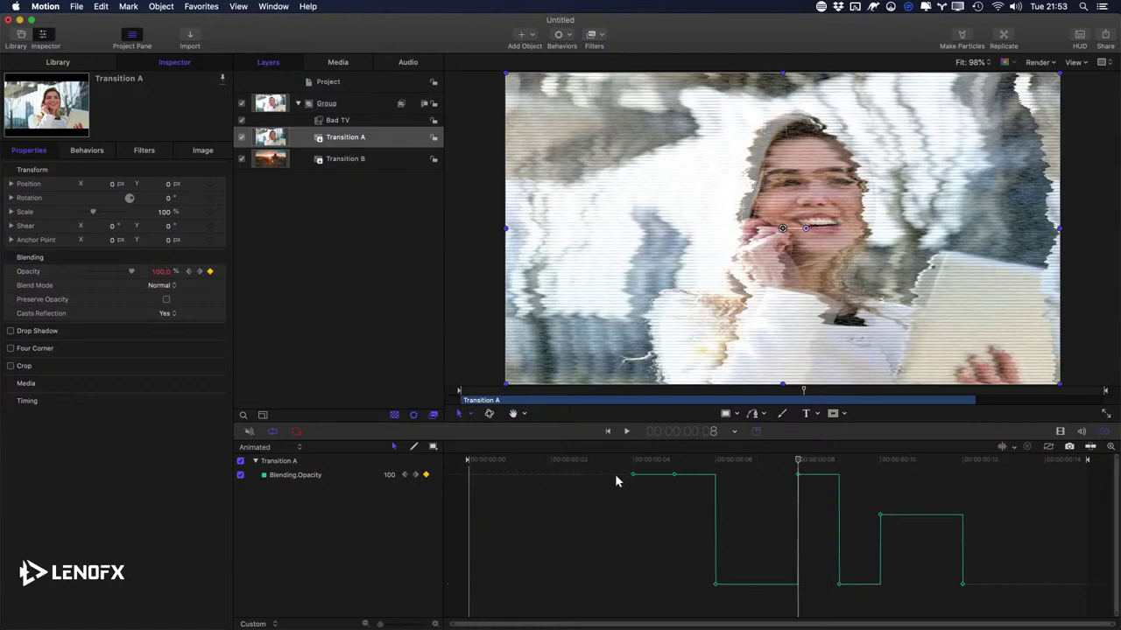
left_click(599, 474)
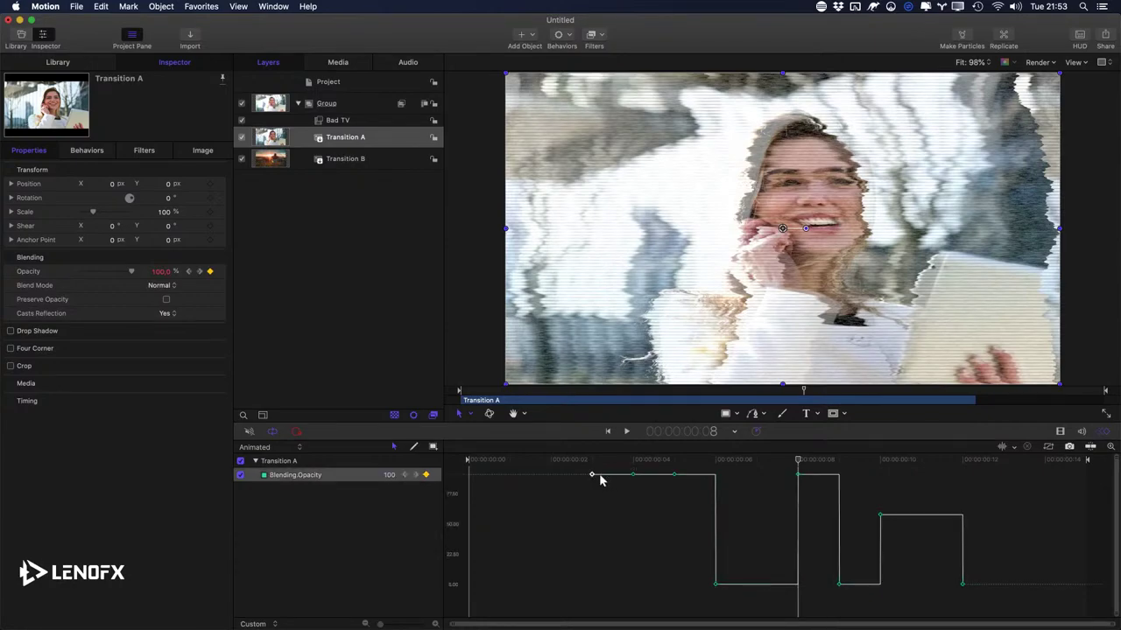
left_click_drag(632, 476, 632, 583)
left_click(573, 524)
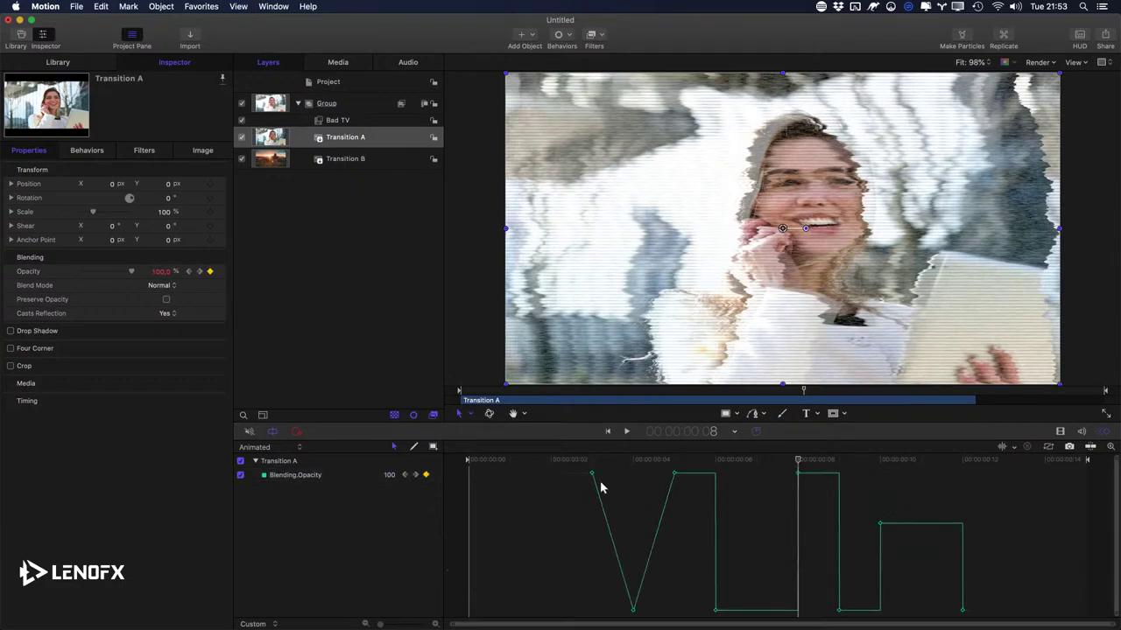
key("space")
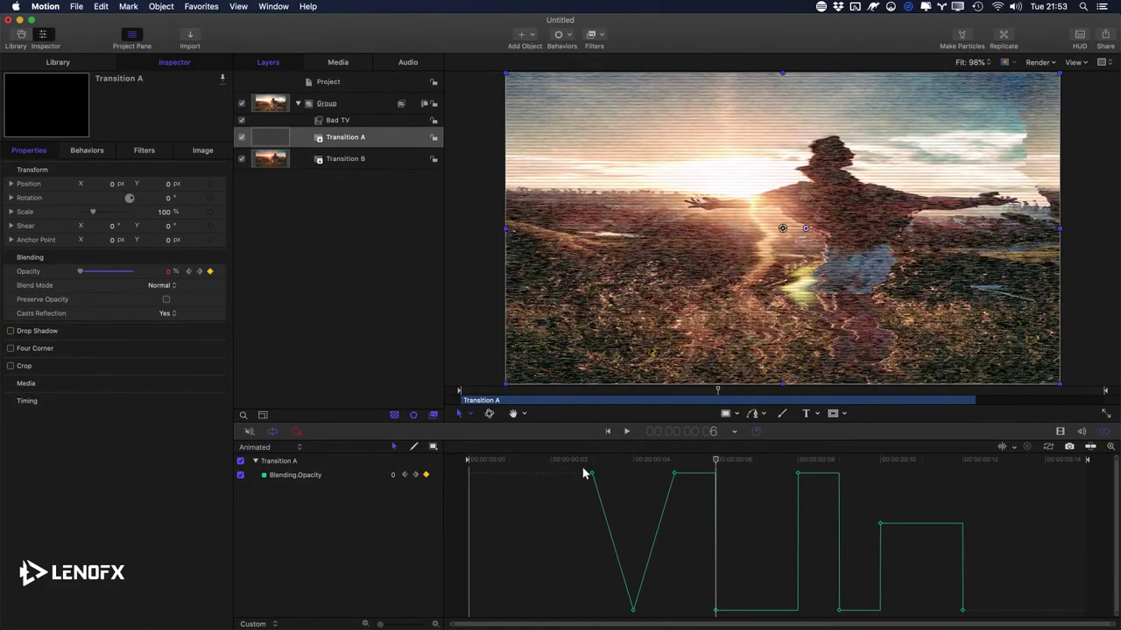
Step: Change the interpolation of Transition A's Opacity keyframes at frames 3, 4 and 5 to Constant
left_click_drag(582, 467, 720, 623)
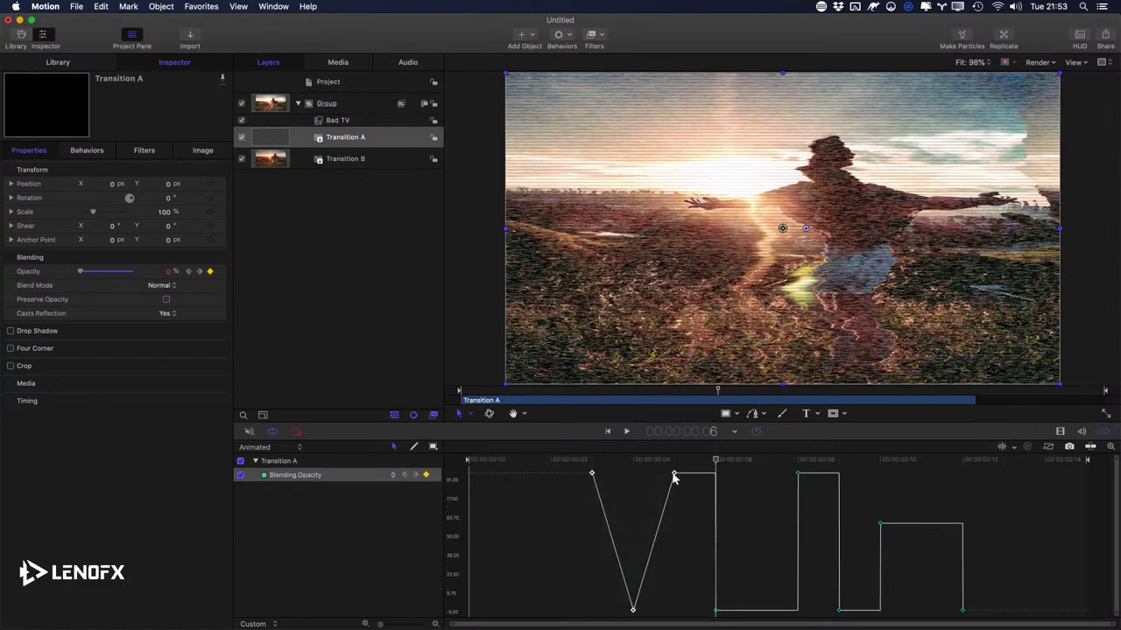
right_click(674, 478)
mouse_move(713, 588)
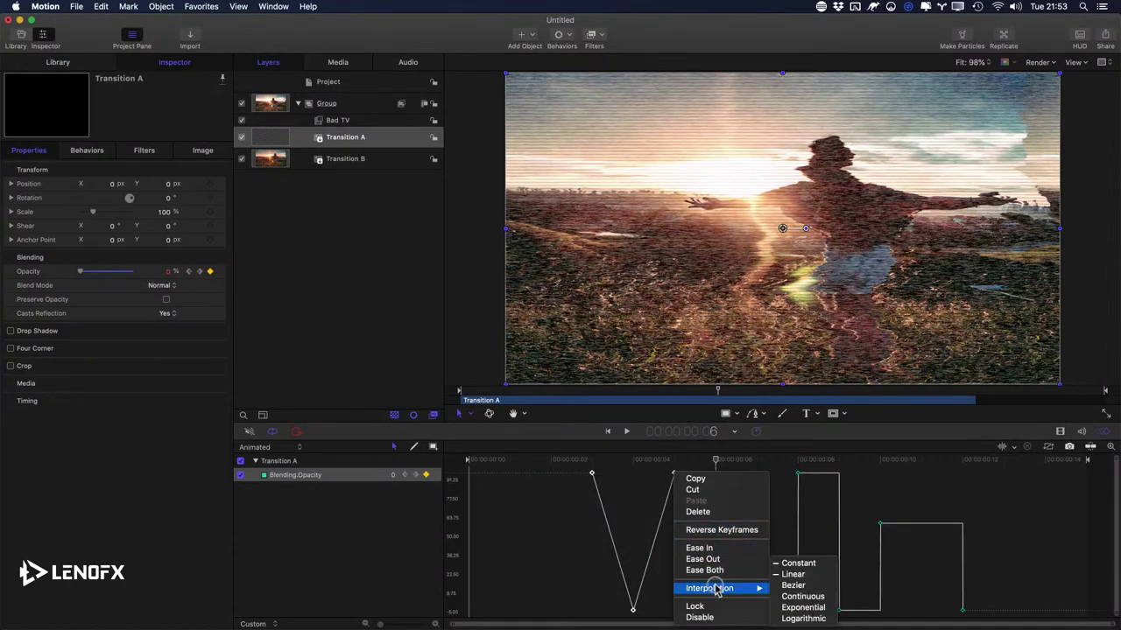
left_click(797, 563)
left_click(586, 543)
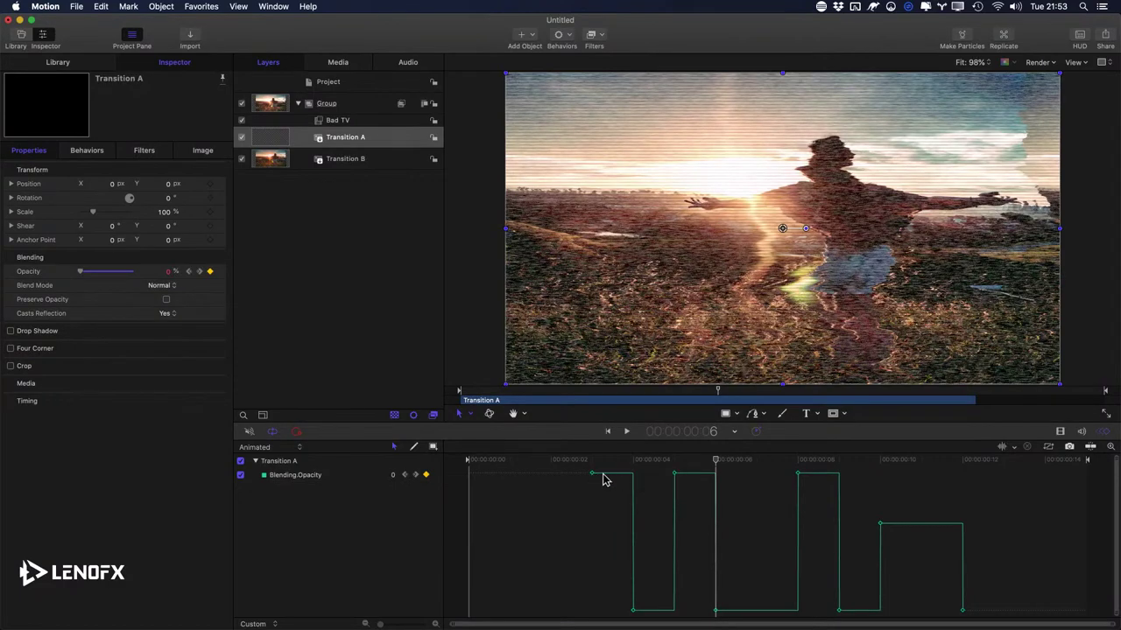
Step: Try lowering Transition A's frame 3 Opacity keyframe to about 73% in playback, and raise it back to 100%
left_click_drag(592, 477, 593, 510)
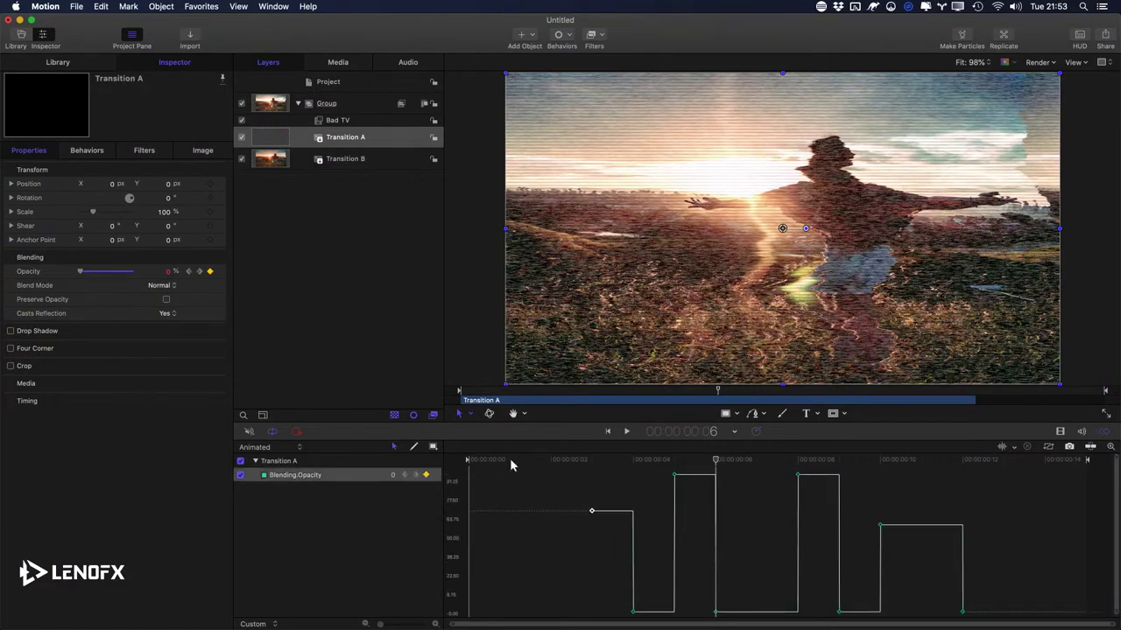
key("Home")
mouse_move(469, 461)
left_mouse_down()
mouse_move(563, 475)
mouse_move(470, 475)
left_mouse_up()
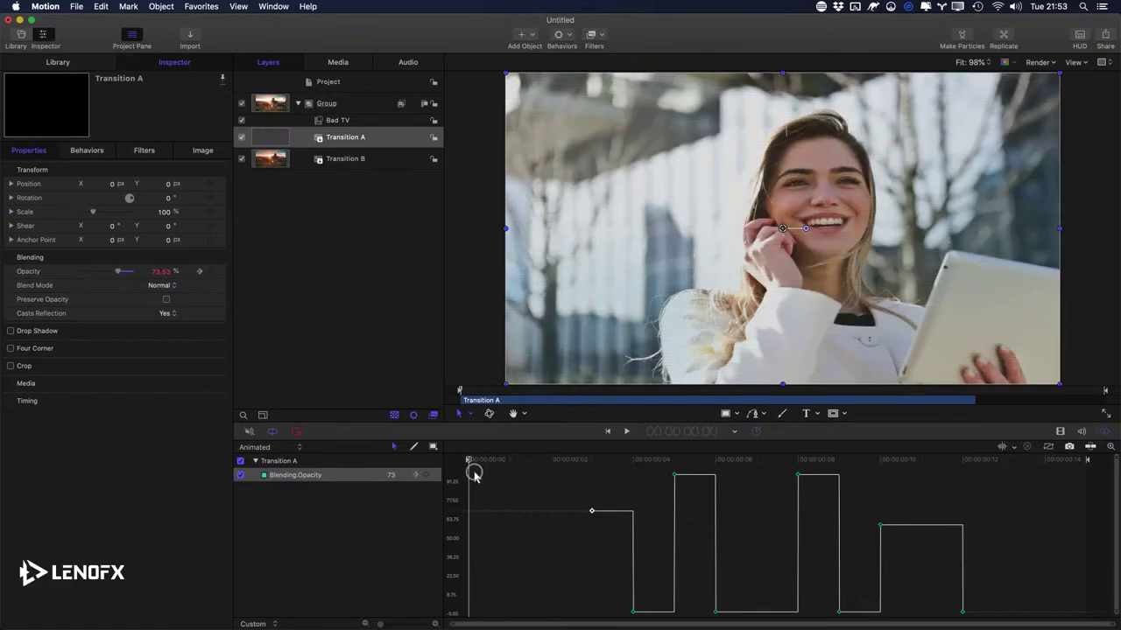
key("space")
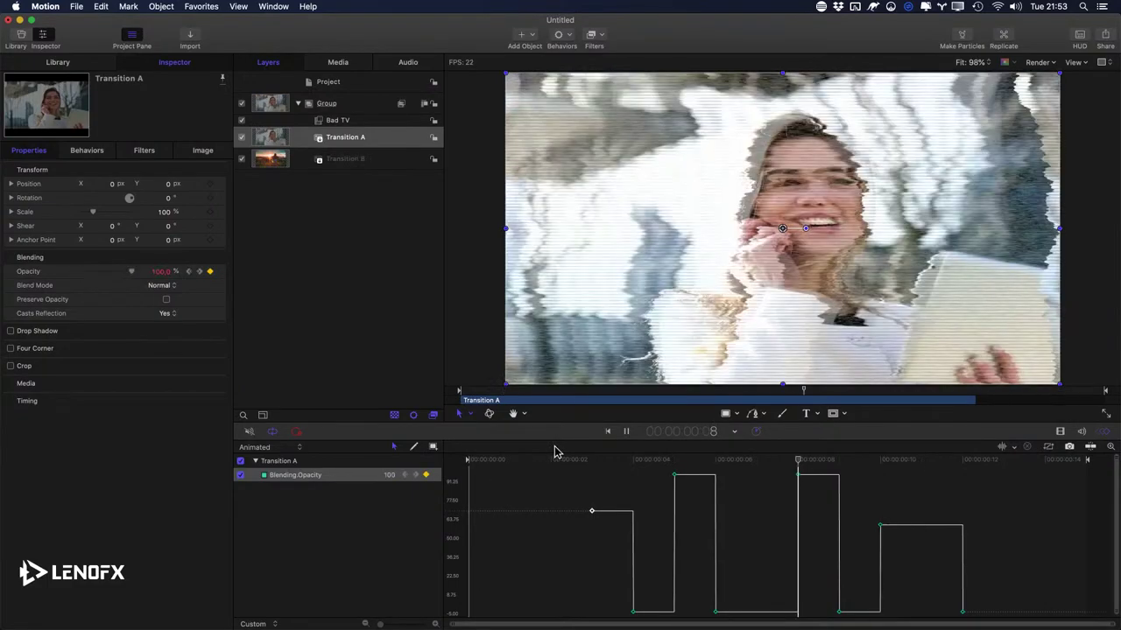
key("space")
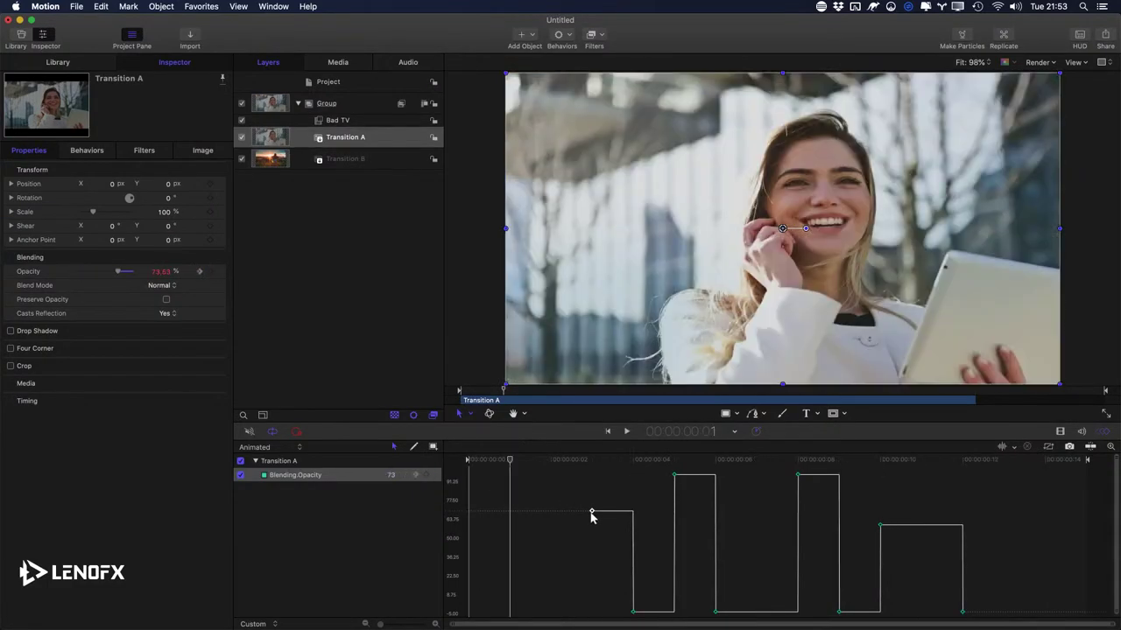
left_click_drag(591, 511, 588, 422)
left_click(557, 528)
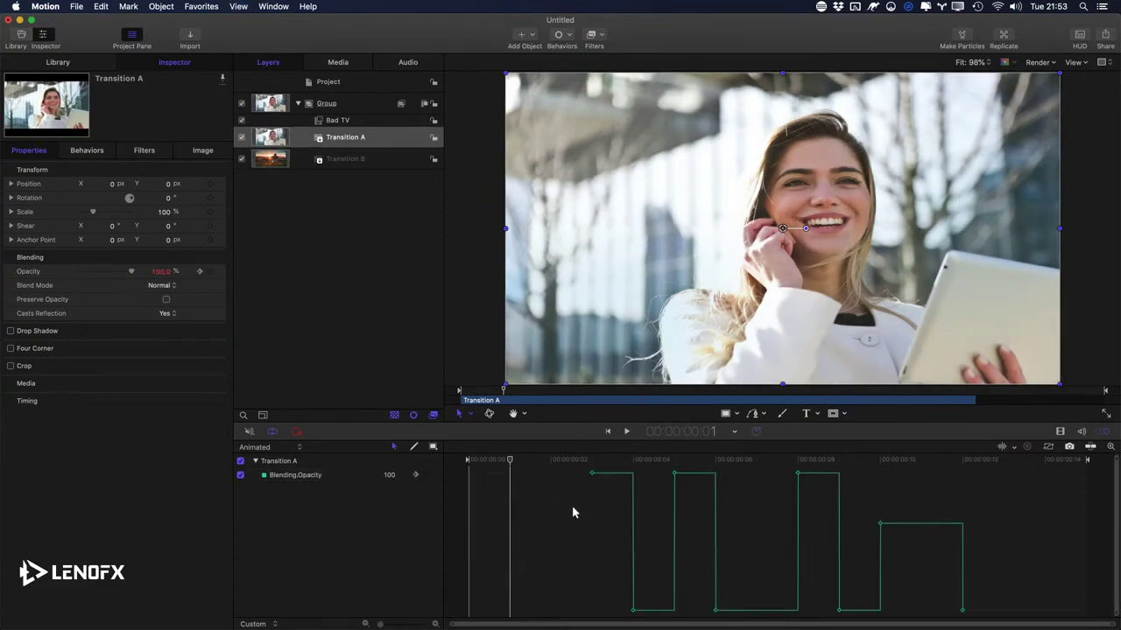
Step: Add a 100% Opacity keyframe at frame 2 of Transition A and lower the frame 3 keyframe to about 76%
key("Home")
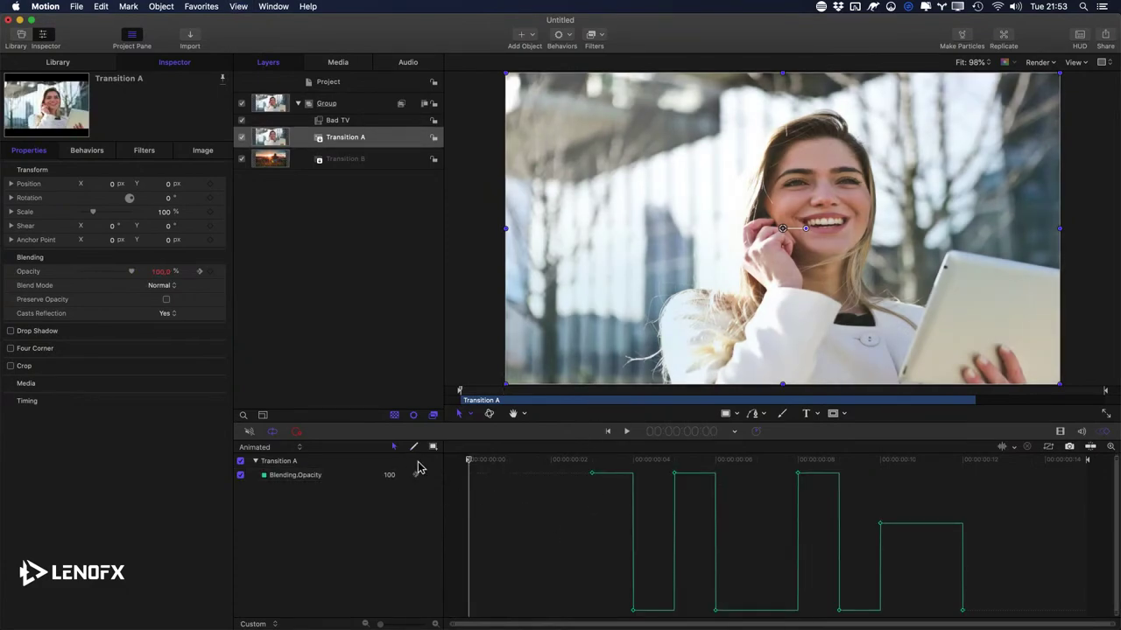
left_click(549, 475)
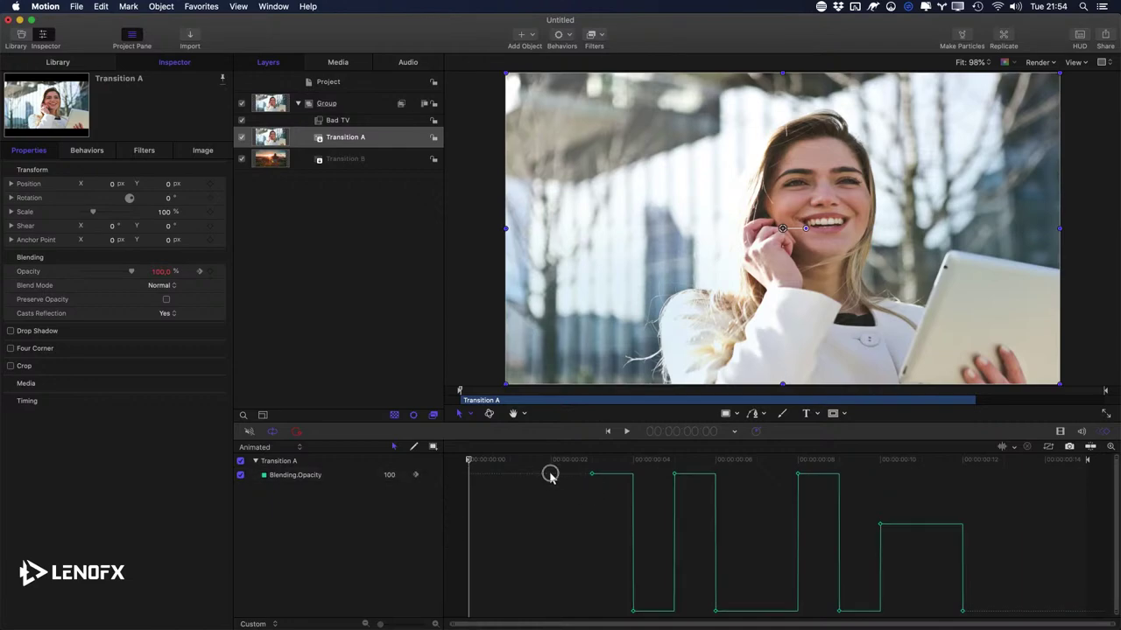
left_click(550, 475)
left_click_drag(592, 475, 592, 507)
key("space")
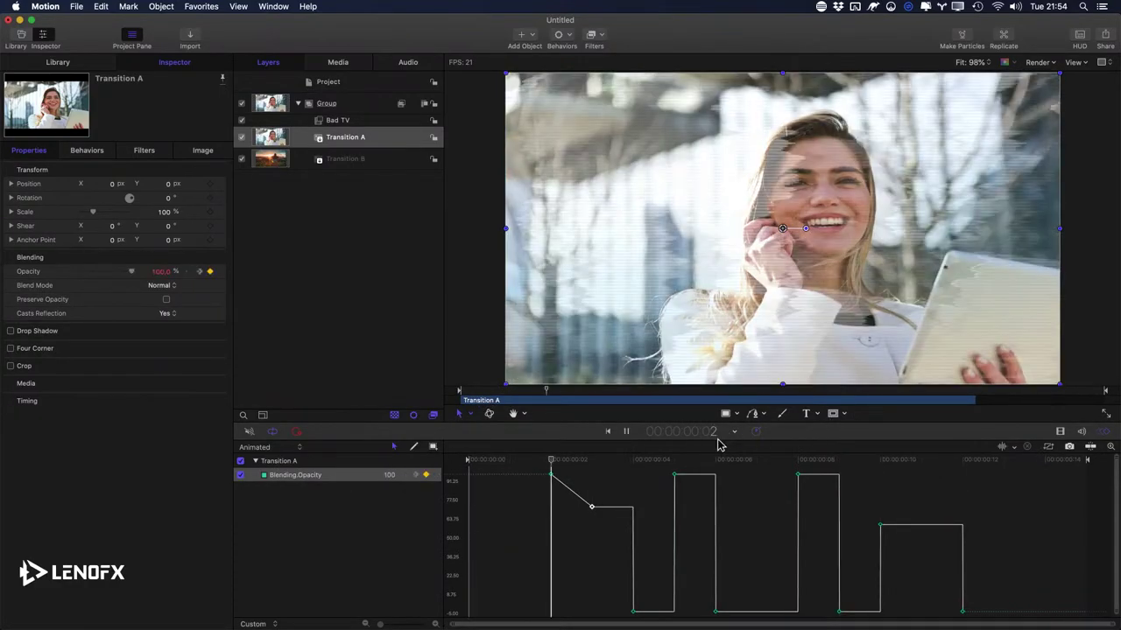
key("space")
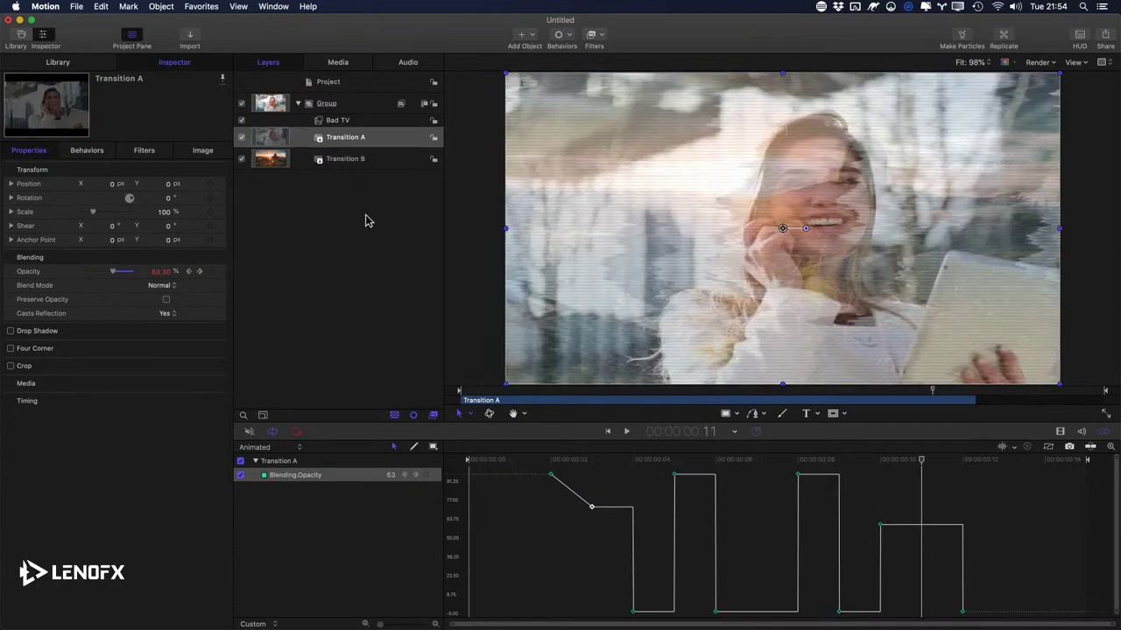
Step: Publish the transition template as Glitch Test in the LenoFX Live Training category
key("super+s")
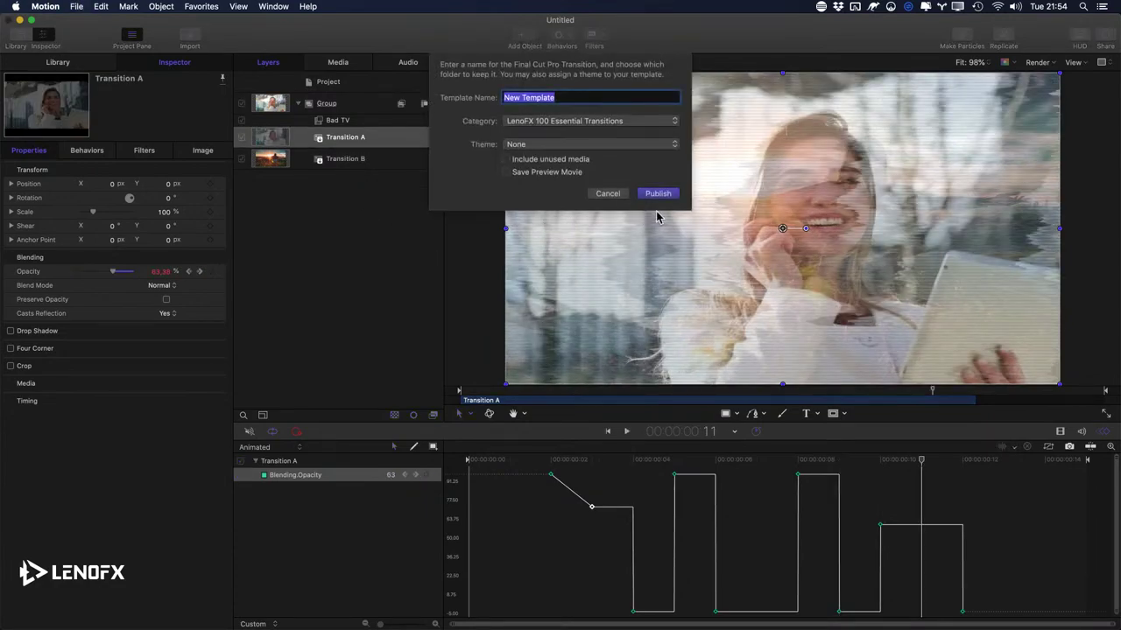
type("Glitch Test")
left_click(575, 126)
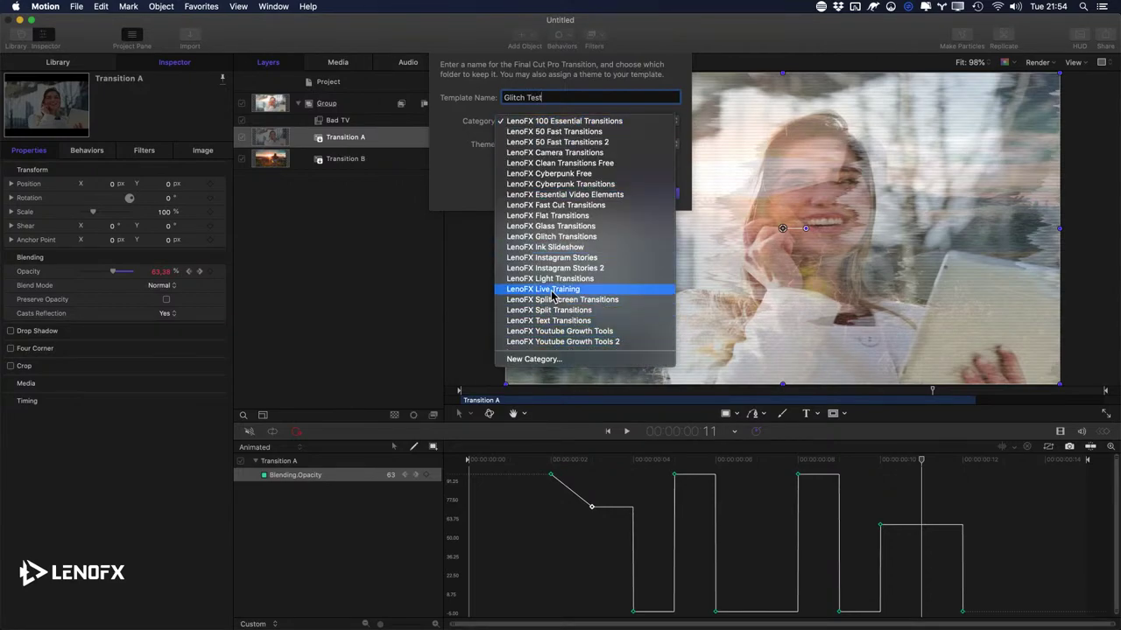
left_click(551, 291)
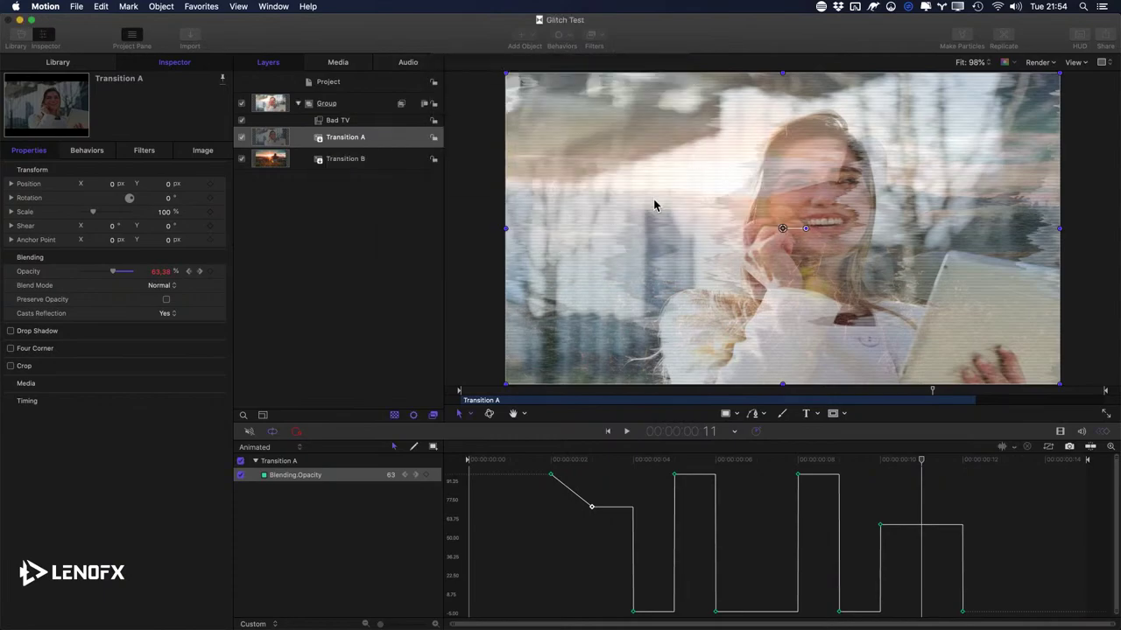
Step: Play back the glitch transition and park the playhead at frame 5
key("space")
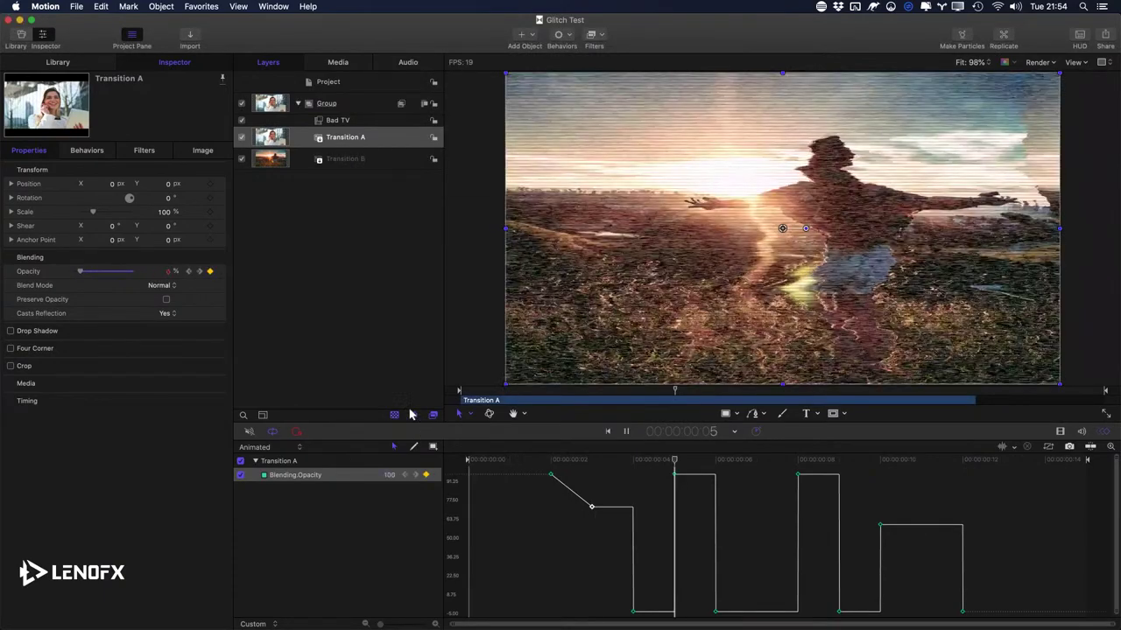
key("space")
left_click(692, 459)
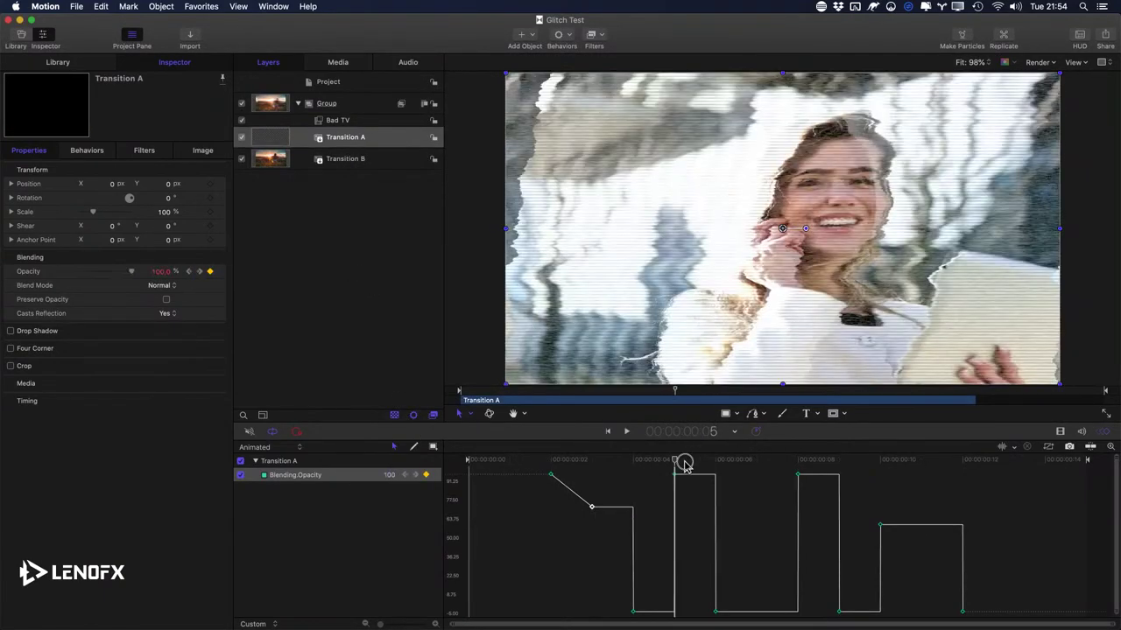
Step: Change the interpolation of all Mix keyframes of the Bad TV filter to Bezier
left_click(143, 153)
left_click(348, 123)
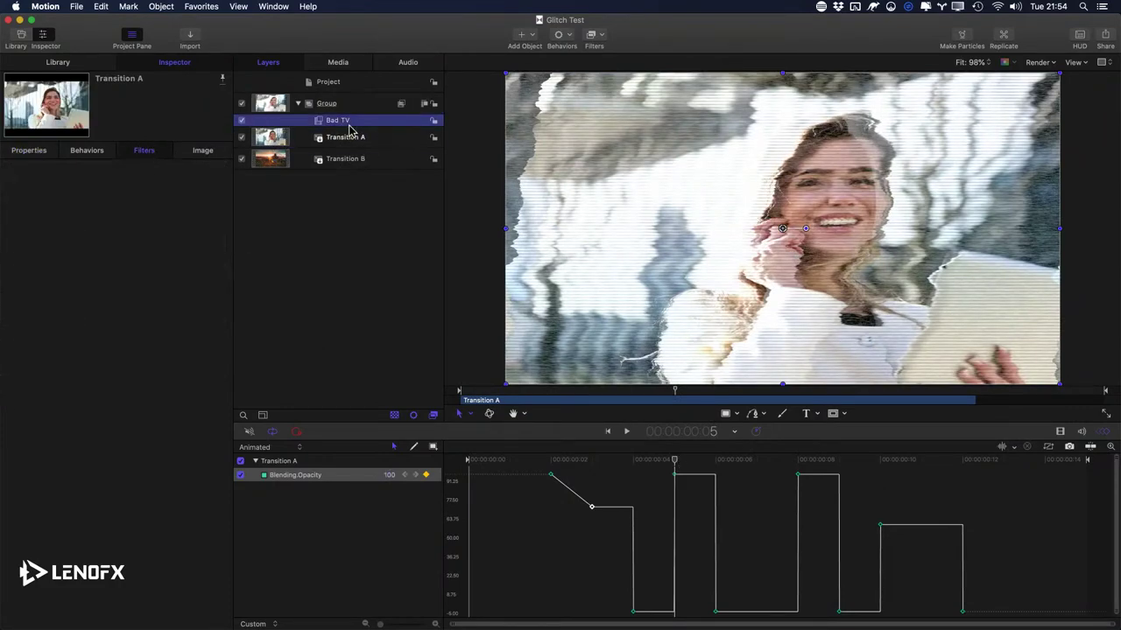
left_click(548, 501)
key("shift+z")
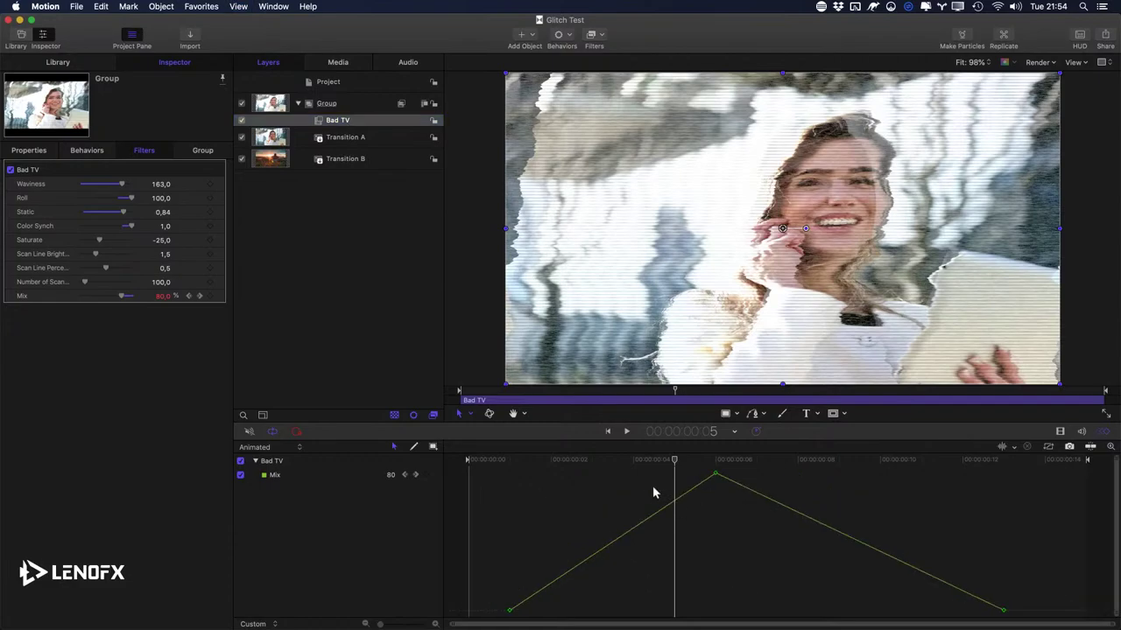
left_click(510, 612)
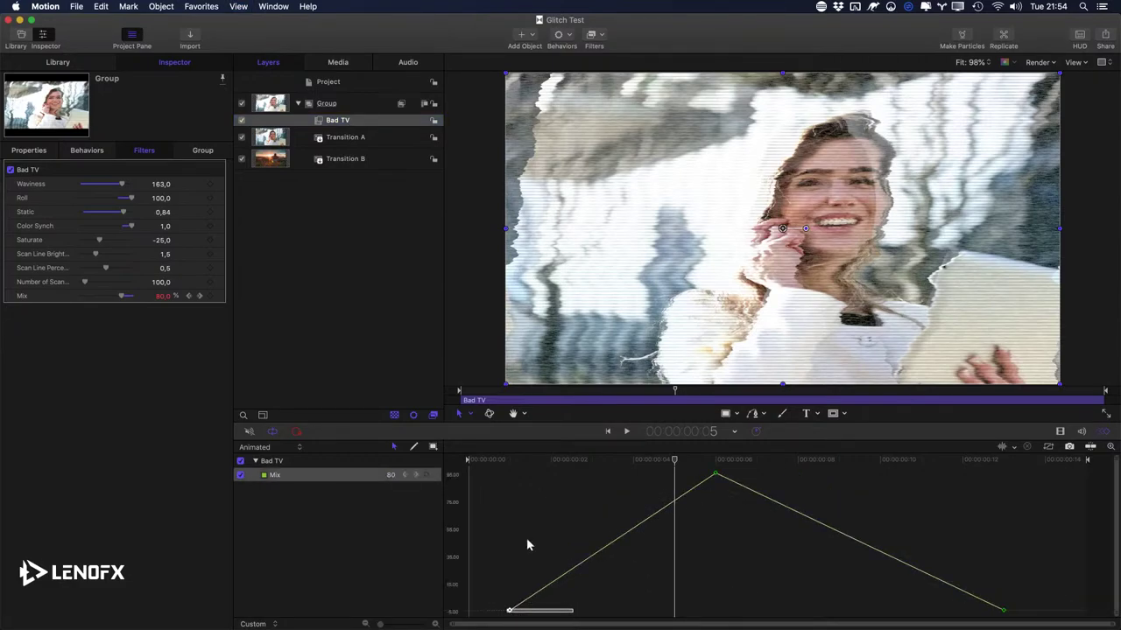
left_click_drag(491, 471, 1084, 620)
right_click(1004, 611)
mouse_move(1040, 589)
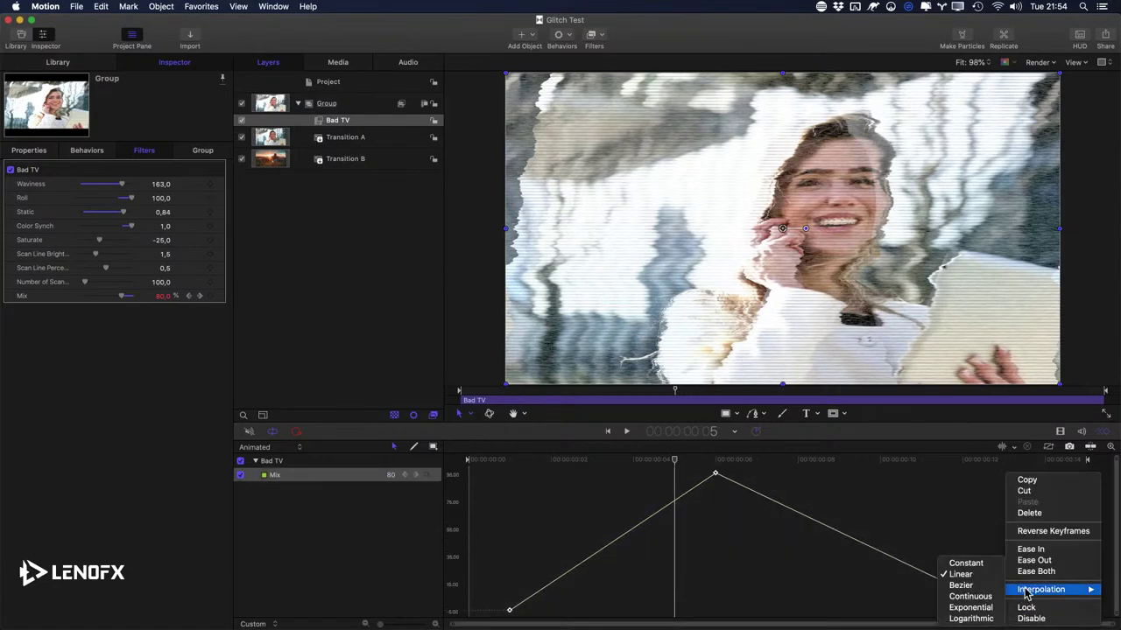
left_click(963, 591)
left_click(762, 538)
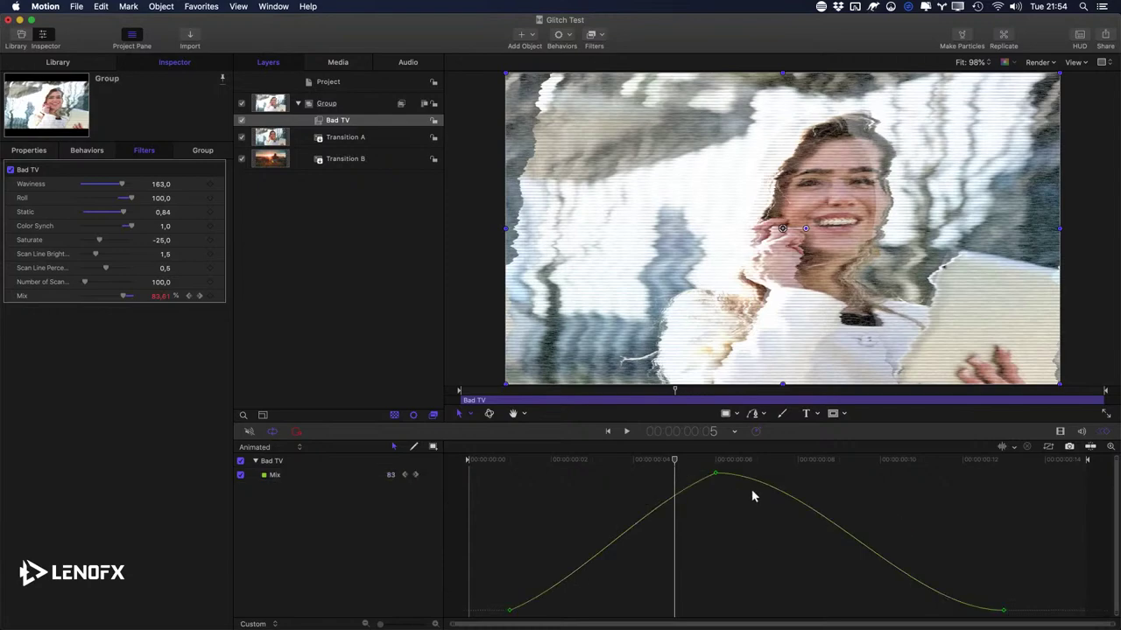
Step: Align the tangents of the Bad TV Mix keyframe at frame 6 and level its handles for a smooth, rounded peak
left_click(715, 474)
right_click(644, 507)
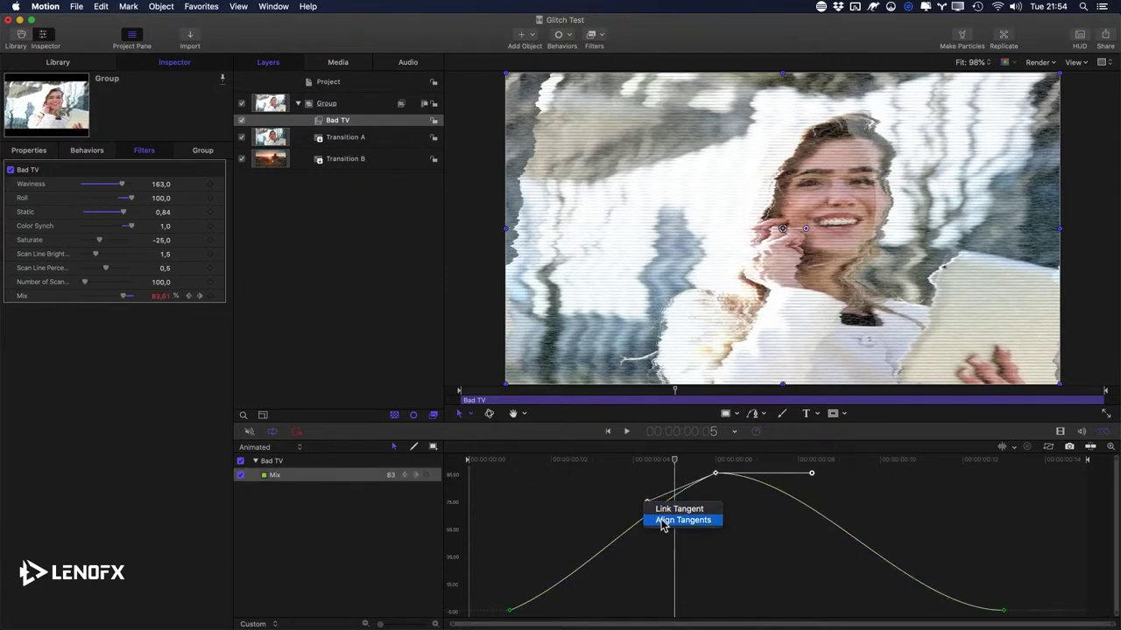
left_click(692, 521)
left_click_drag(650, 505, 633, 480)
left_click(665, 499)
left_click_drag(732, 536, 679, 466)
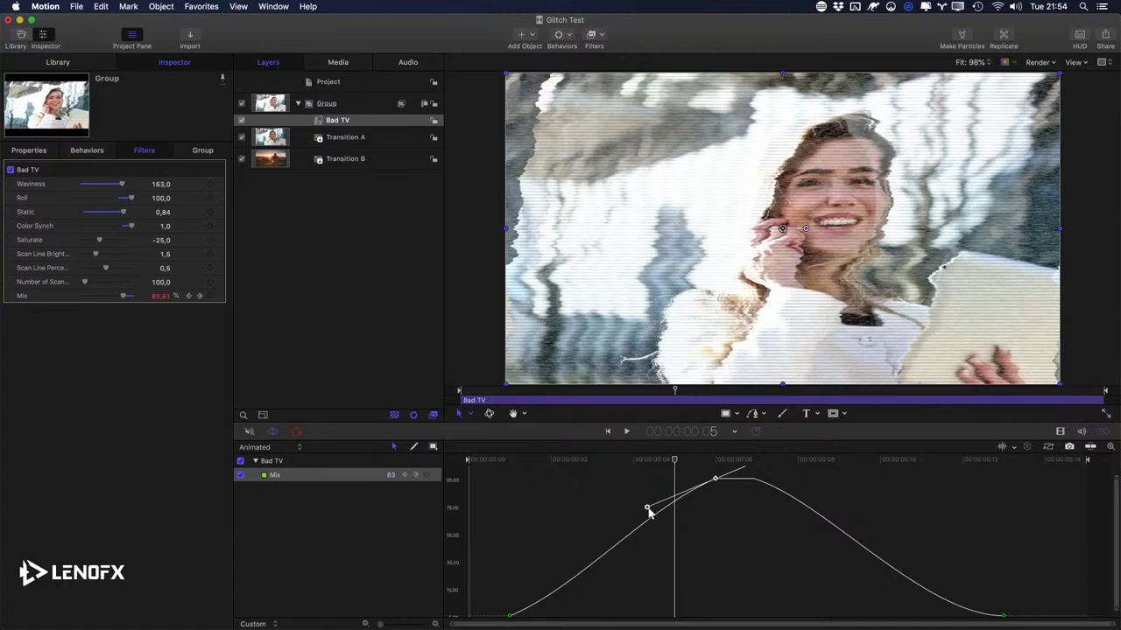
left_click_drag(649, 512, 634, 486)
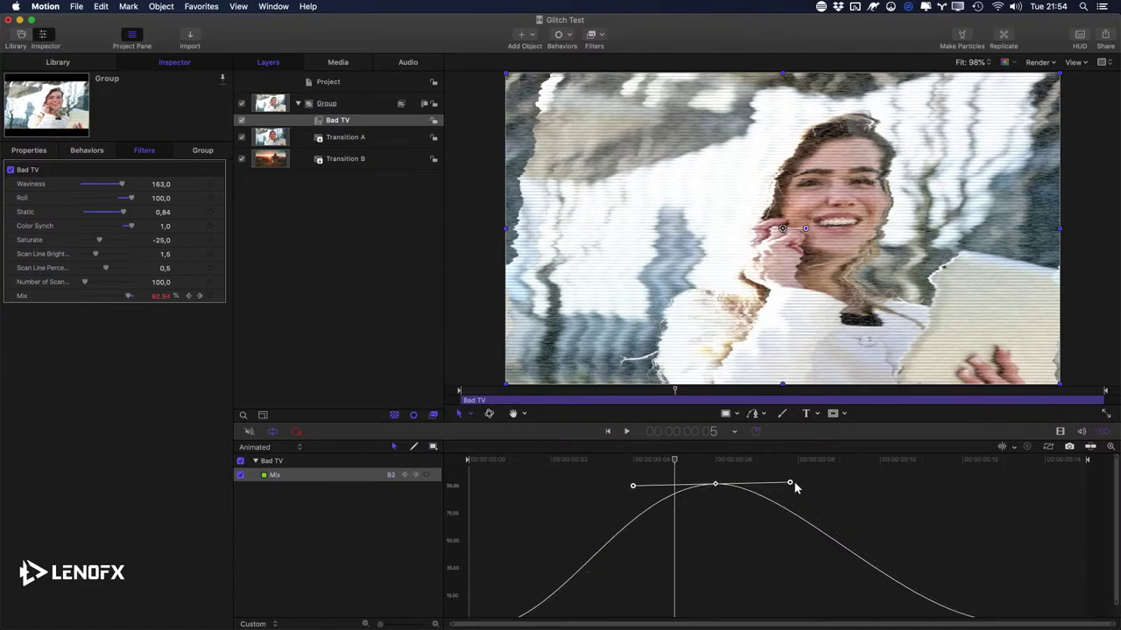
Step: Reshape the peak handles of the Bad TV Mix curve and pull flat tangent handles from its frame 1 and frame 13 keyframes
left_click_drag(791, 484, 839, 498)
left_click(931, 592)
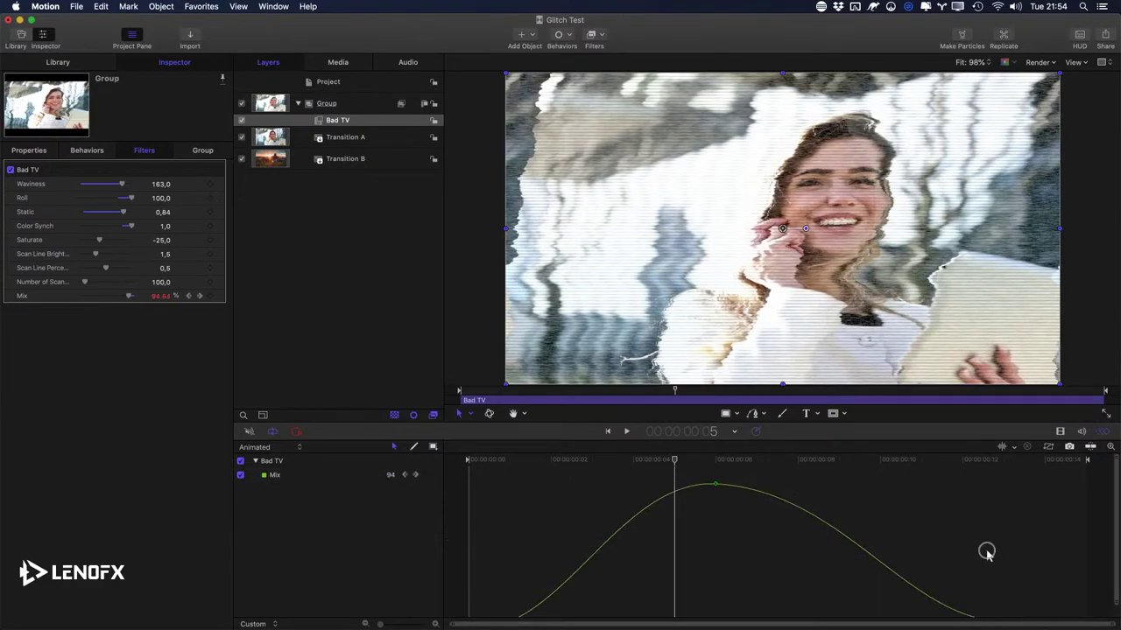
left_click_drag(1004, 610, 868, 613)
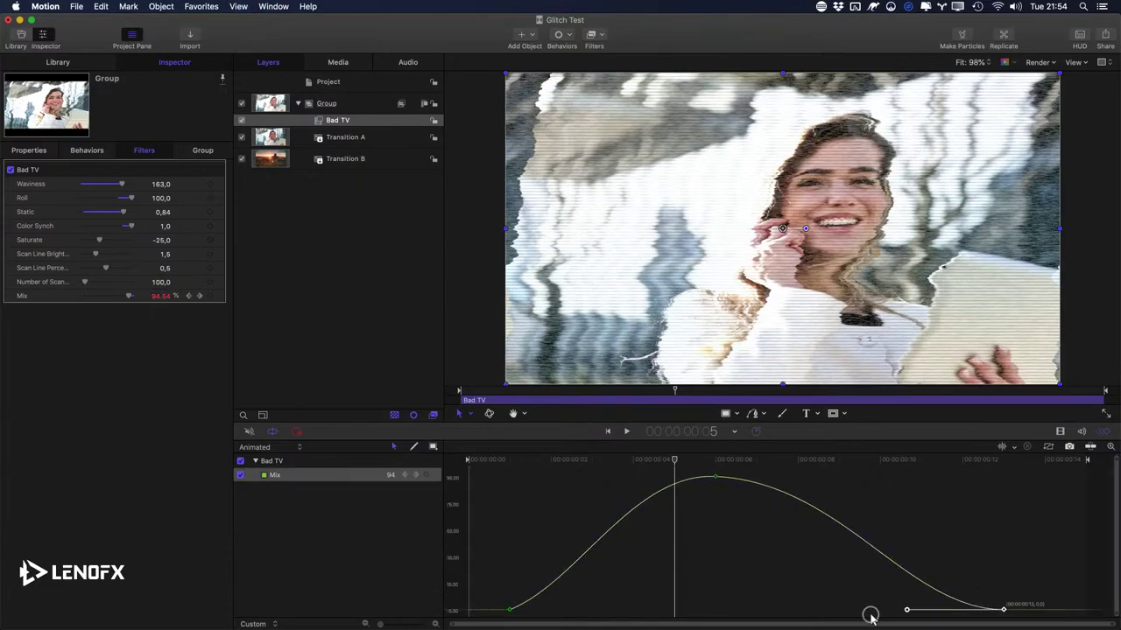
left_click(552, 575)
left_click_drag(509, 594, 593, 594)
key("space")
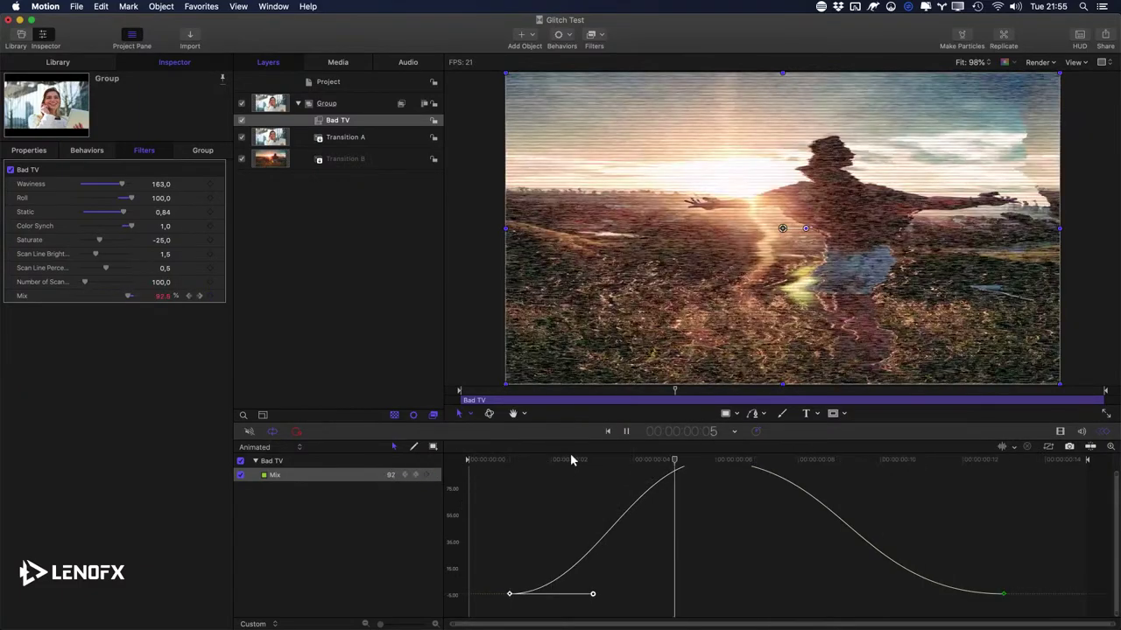
Step: Try a Saturate value of 12,0 for the Bad TV filter at frame 6
left_click(676, 461)
left_click_drag(680, 464, 716, 462)
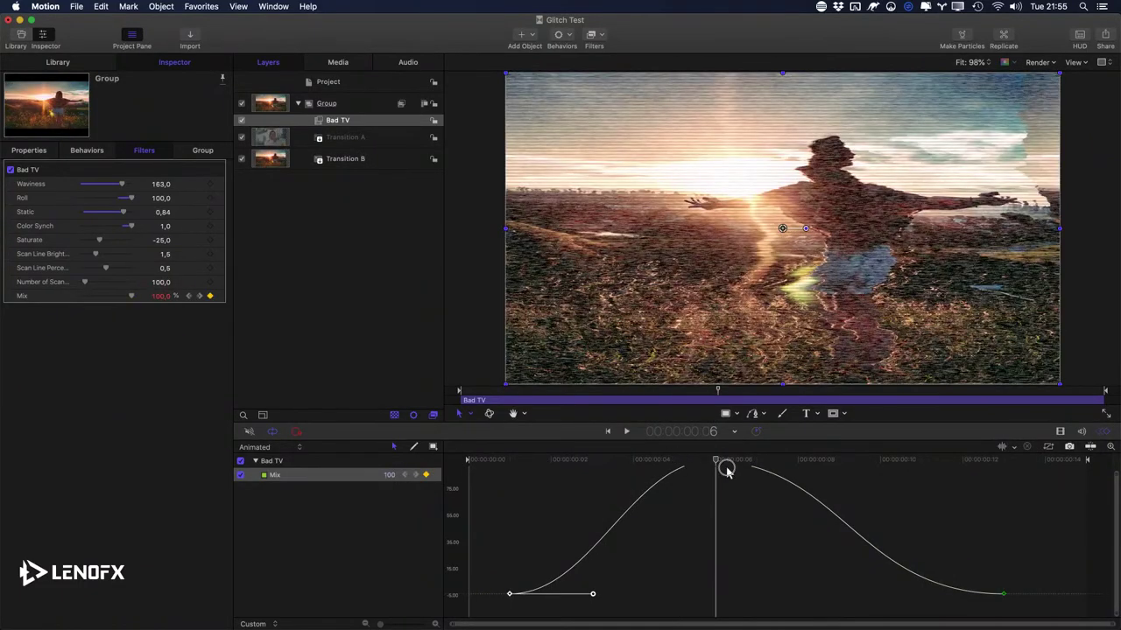
mouse_move(95, 245)
left_mouse_down()
mouse_move(149, 242)
mouse_move(106, 254)
left_mouse_up()
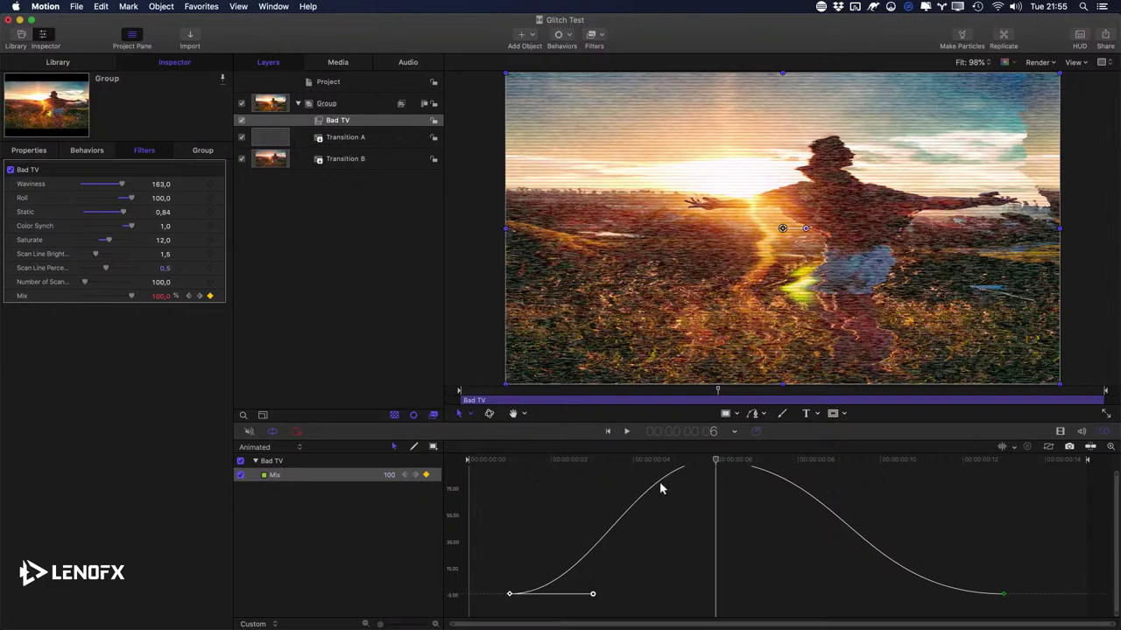
Step: Set the Bad TV Saturate value to 0 at frame 1 and add a keyframe there
left_click(537, 461)
mouse_move(536, 463)
left_mouse_down()
mouse_move(463, 463)
mouse_move(528, 467)
left_mouse_up()
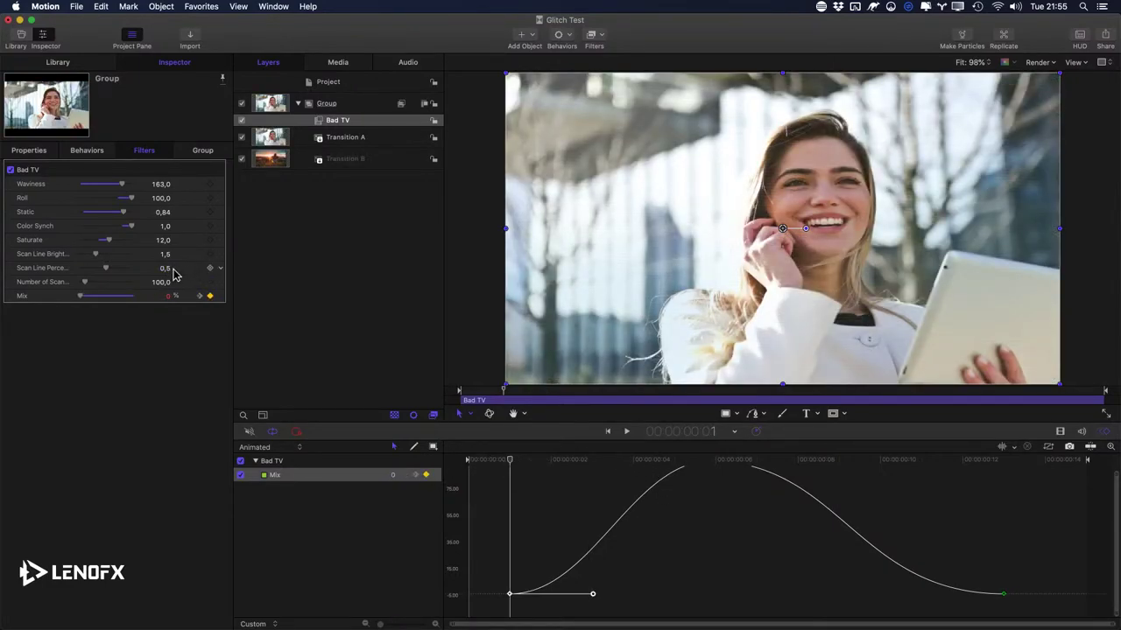
left_click(162, 242)
left_click(221, 242)
left_click(239, 244)
left_click(211, 241)
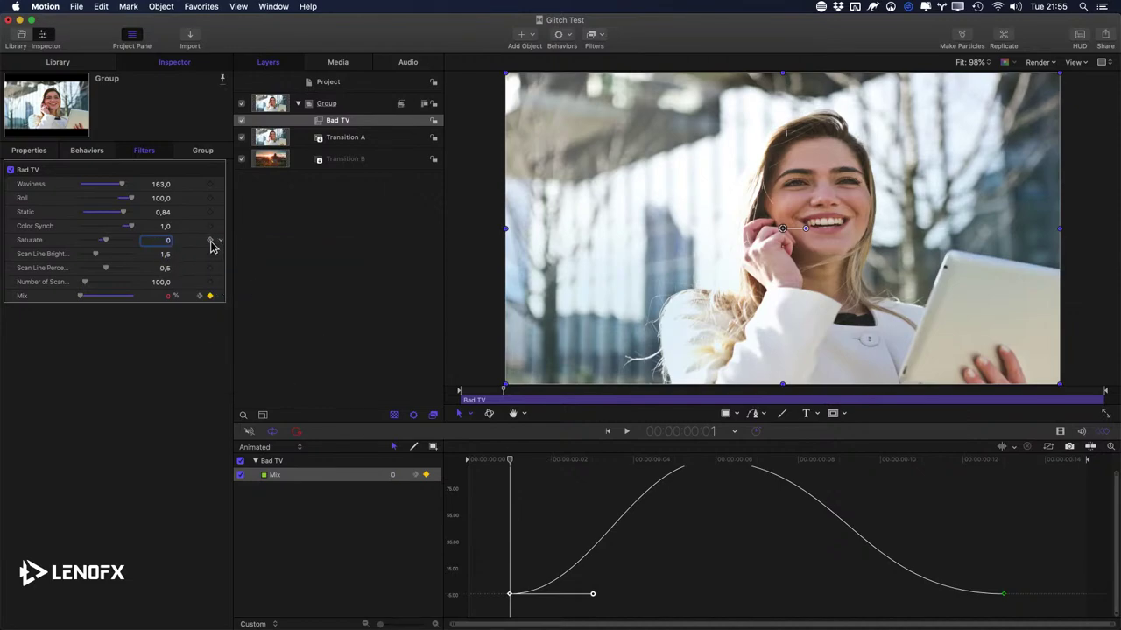
Step: Keyframe the Bad TV Saturate value at 24,0 on frame 4 and 3,0 on frame 9
left_click(633, 460)
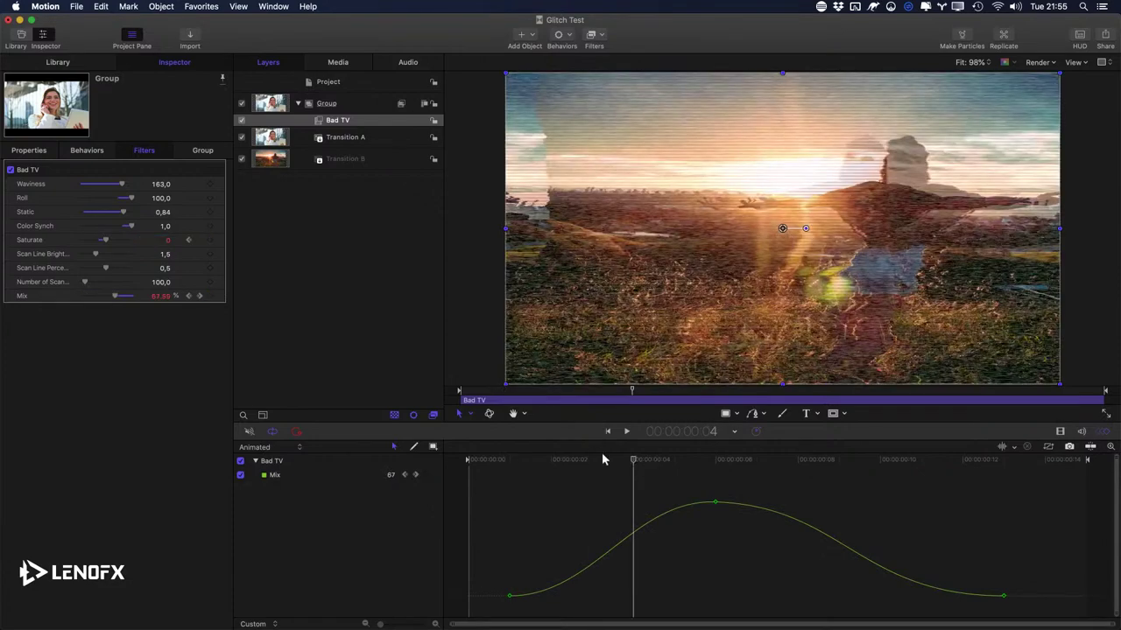
left_click_drag(109, 245, 112, 249)
left_click_drag(655, 470, 841, 473)
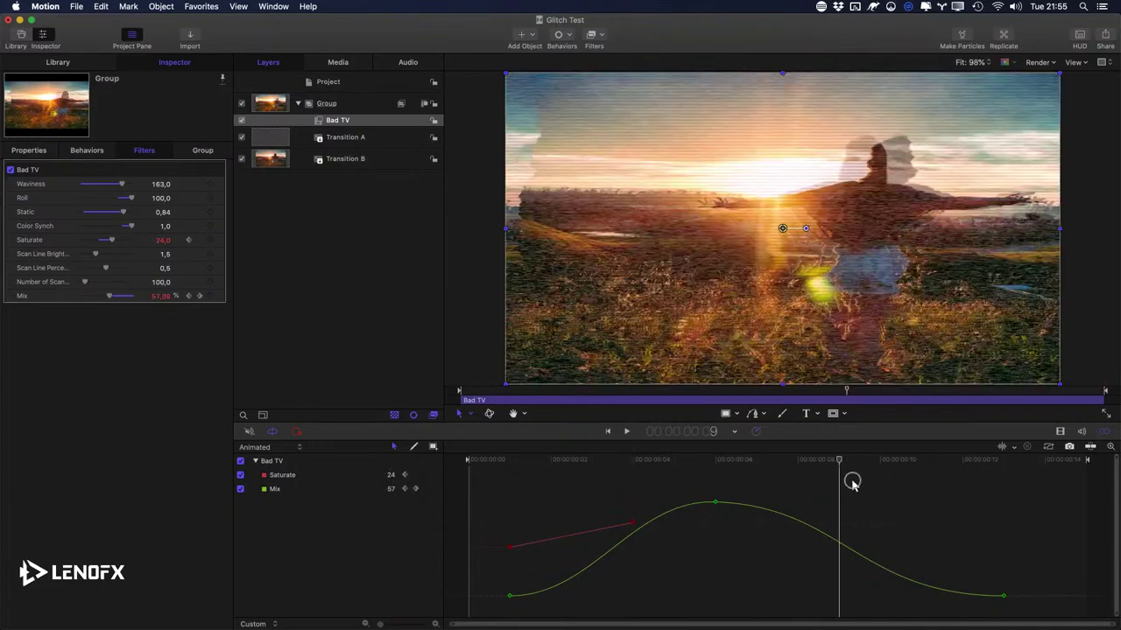
left_click_drag(108, 246, 103, 248)
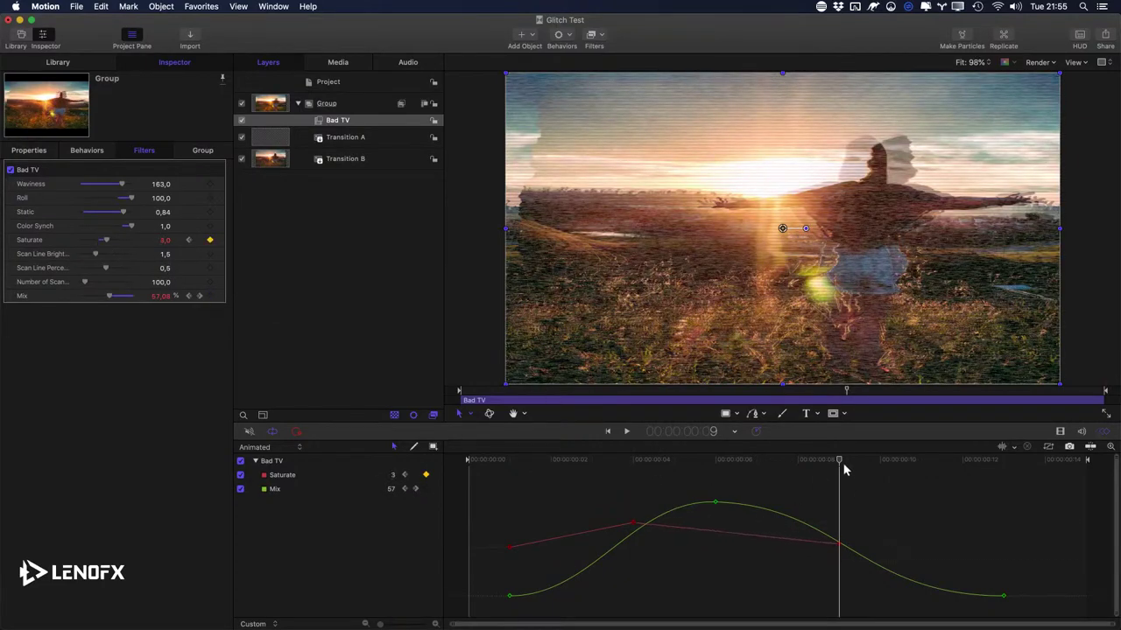
Step: Keyframe Saturate at 45,0 on frame 10 and 0 on frame 12, and play back the transition
left_click_drag(844, 470, 886, 464)
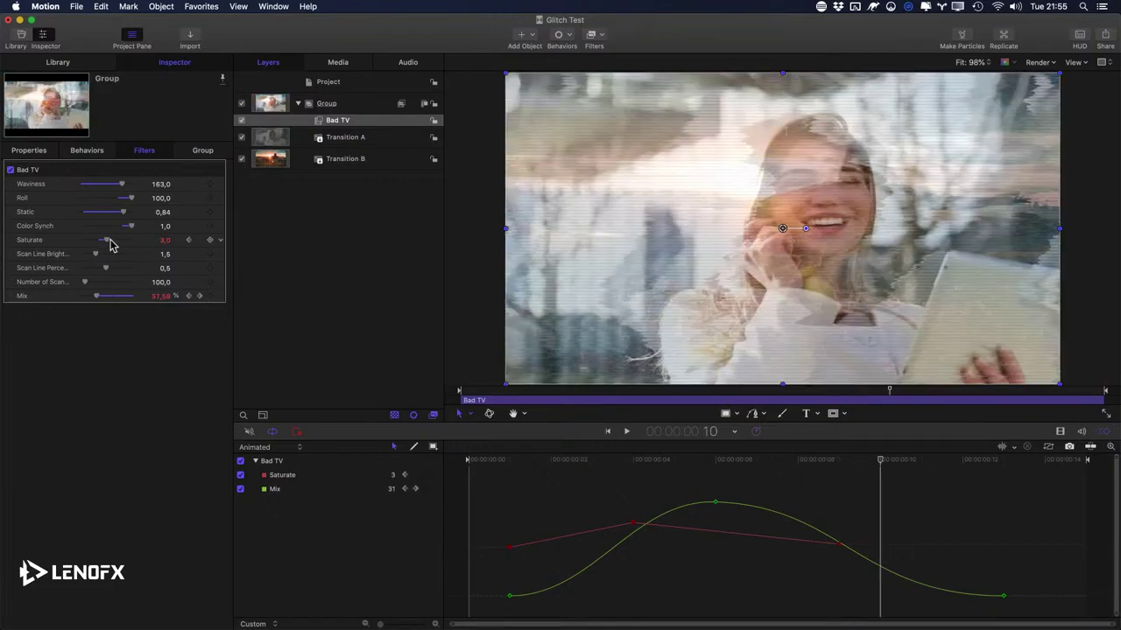
left_click_drag(110, 245, 120, 244)
left_click_drag(896, 469, 963, 462)
left_click_drag(117, 244, 115, 245)
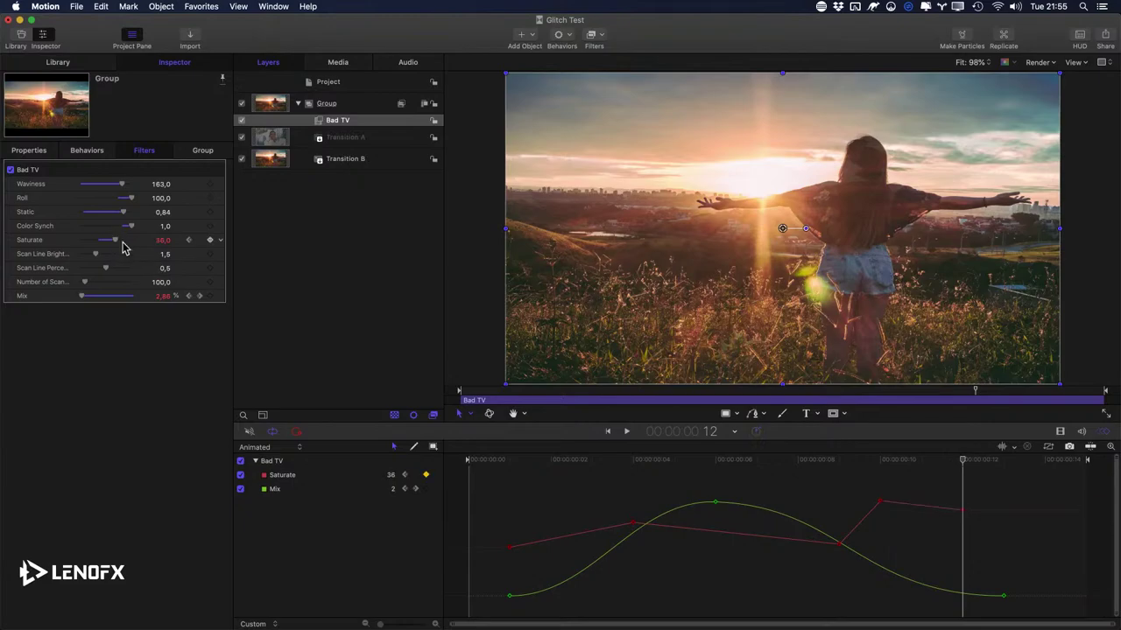
type("0")
key("Return")
left_click(521, 457)
key("space")
key("space")
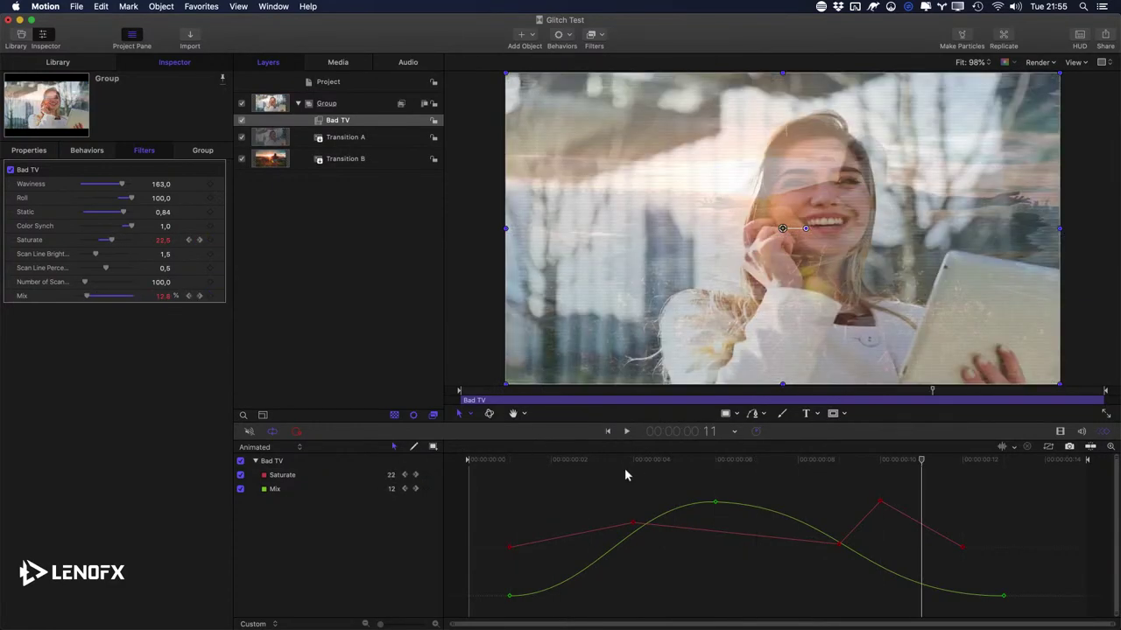
Step: Lower the Bad TV Static value to 0,18 and keyframe it at frames 1 and 13
left_click(633, 460)
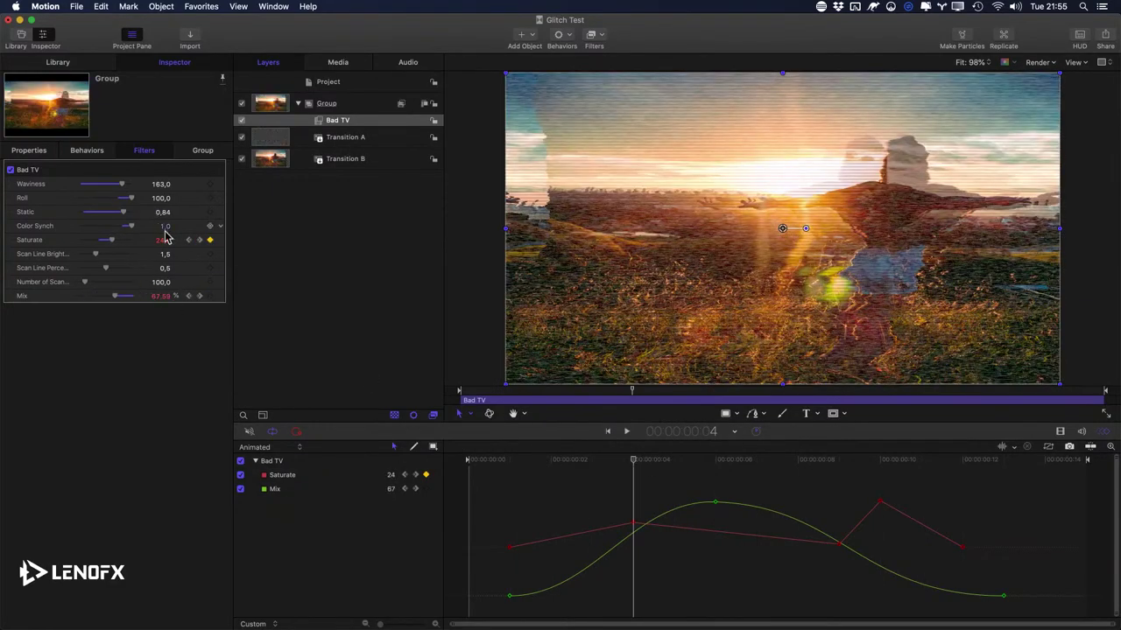
left_click_drag(123, 218, 89, 218)
left_click(565, 460)
left_click_drag(564, 459, 513, 461)
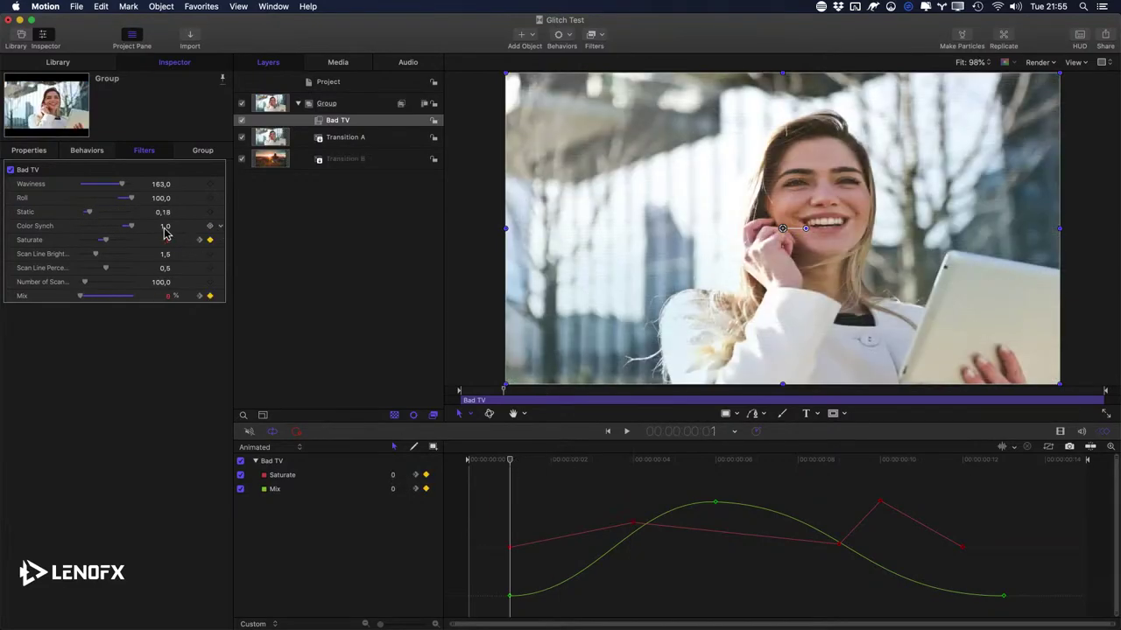
left_click(210, 212)
left_click(1003, 459)
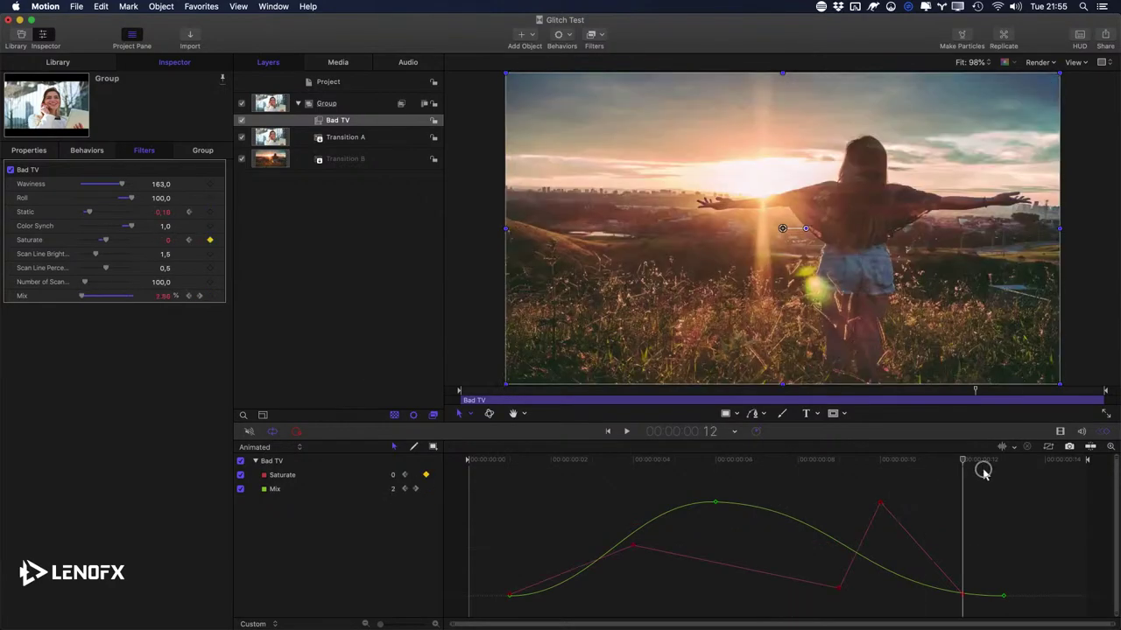
left_click(210, 213)
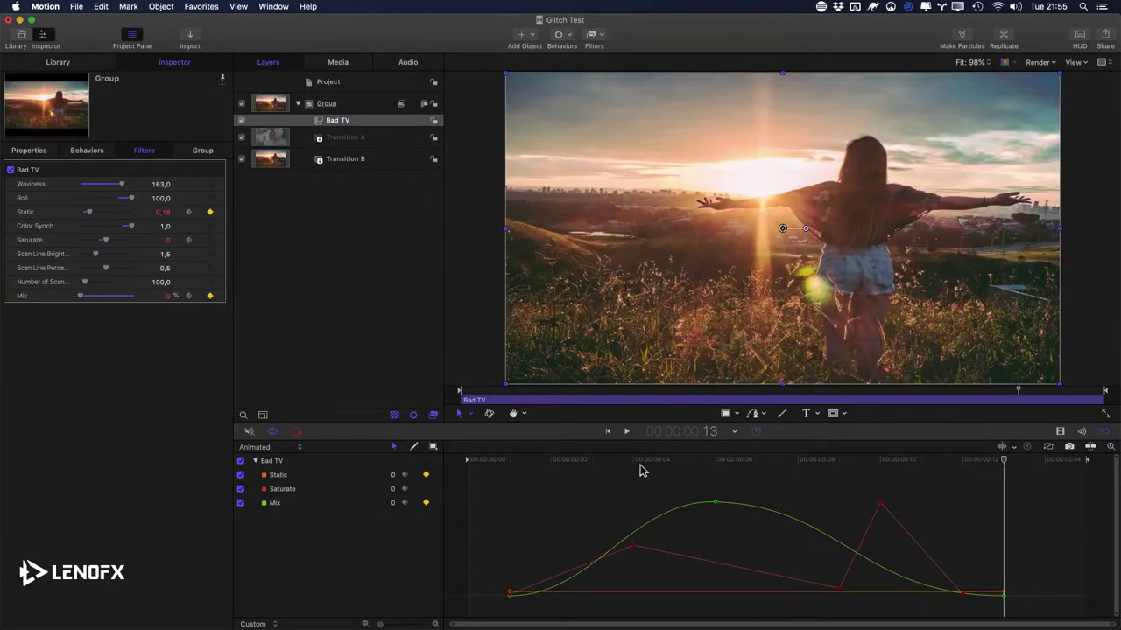
Step: Keyframe the Bad TV Static value at about 1,0 on frame 3 and 1,0 on frame 8
left_click(592, 460)
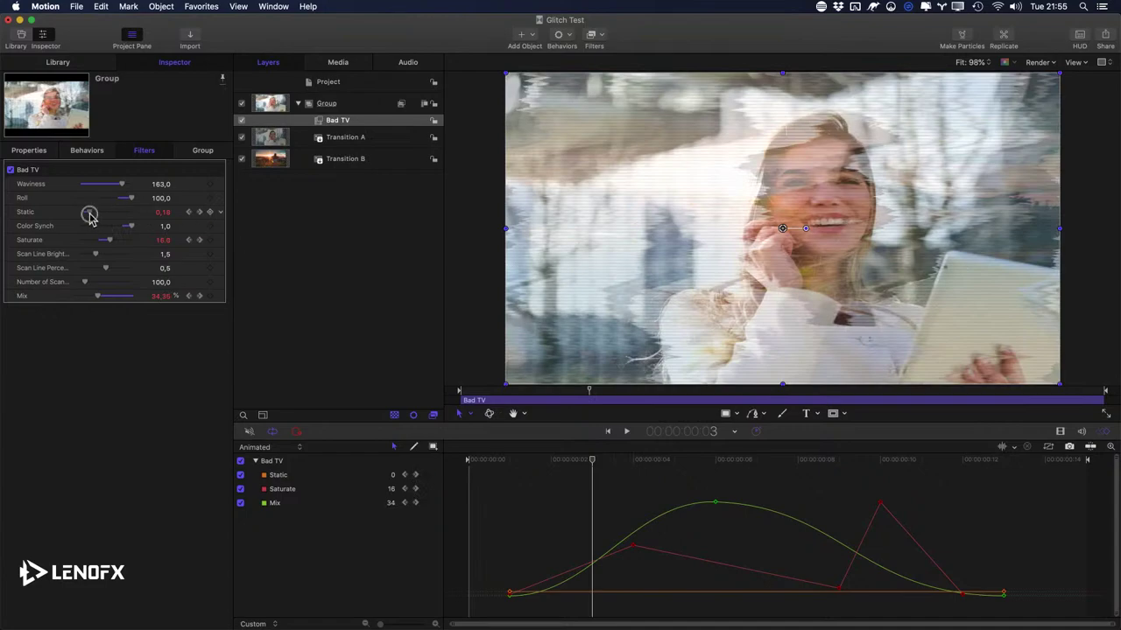
left_click_drag(87, 215, 131, 225)
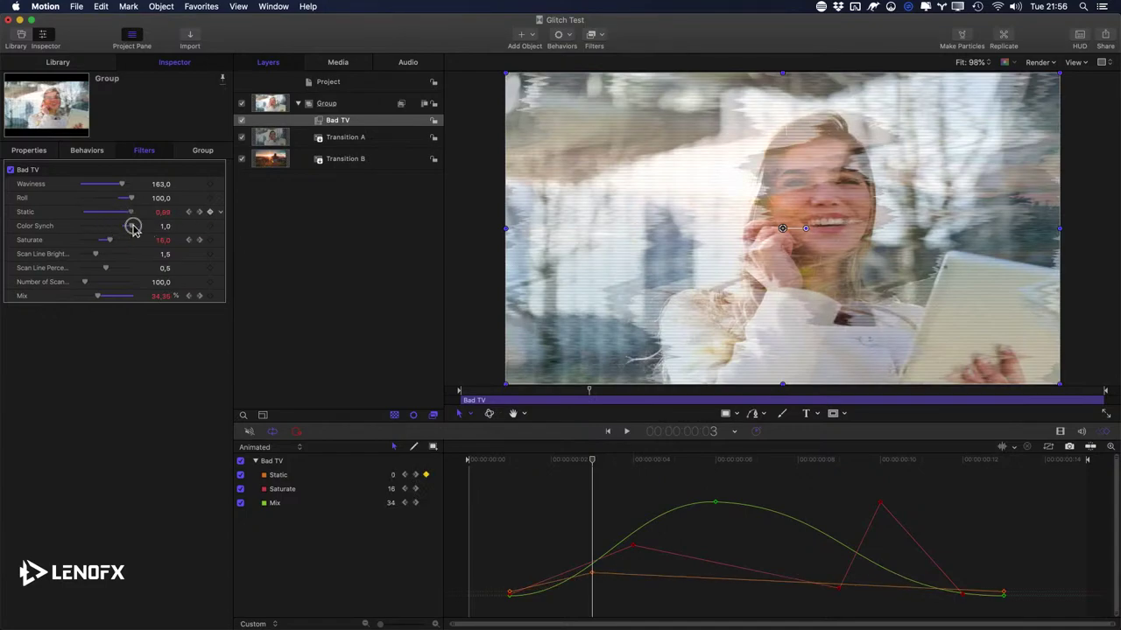
left_click_drag(643, 463, 798, 461)
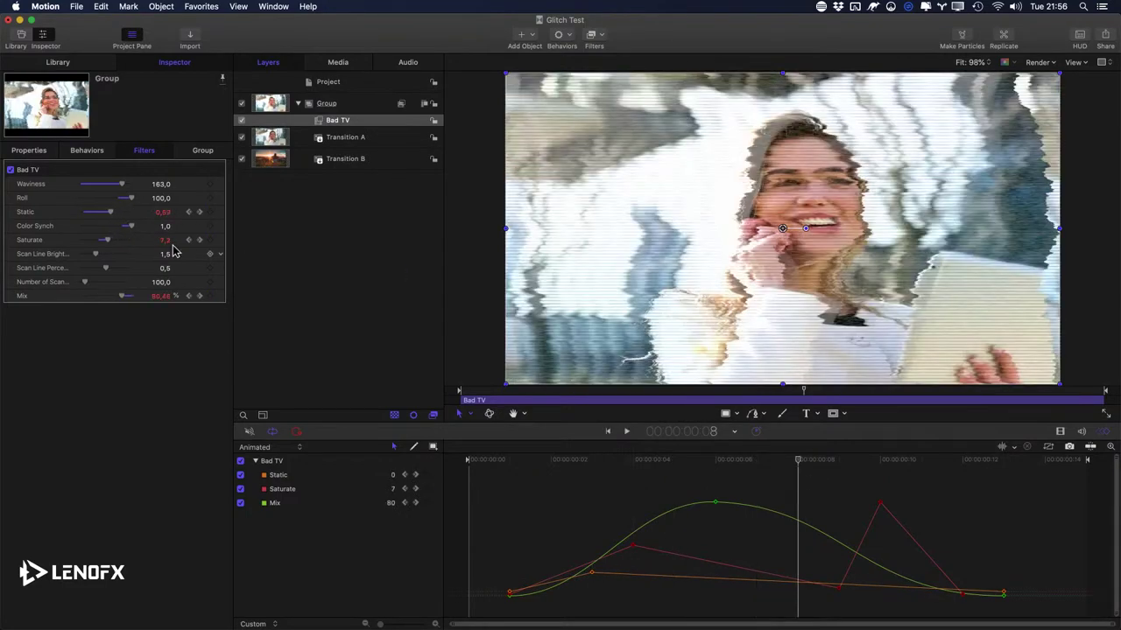
mouse_move(118, 222)
left_mouse_down()
mouse_move(107, 218)
mouse_move(131, 219)
left_mouse_up()
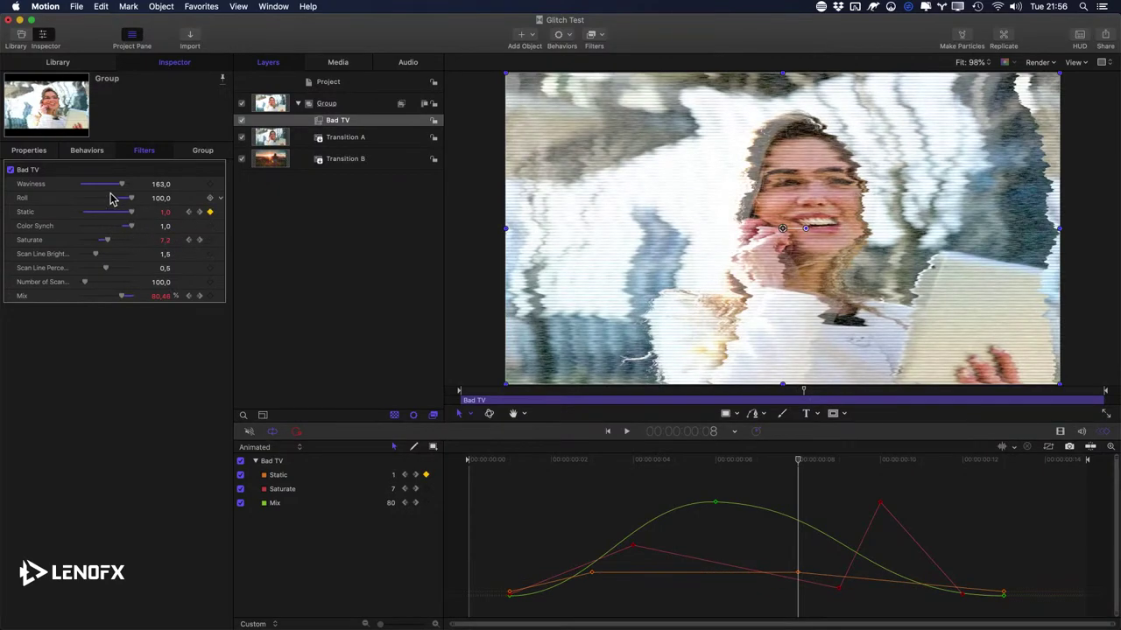
Step: Animate the Bad TV Roll from -100,0 at frame 2 to 100,0 at frame 12 and play back the transition
left_click_drag(120, 201, 240, 205)
left_click(592, 462)
key("Left")
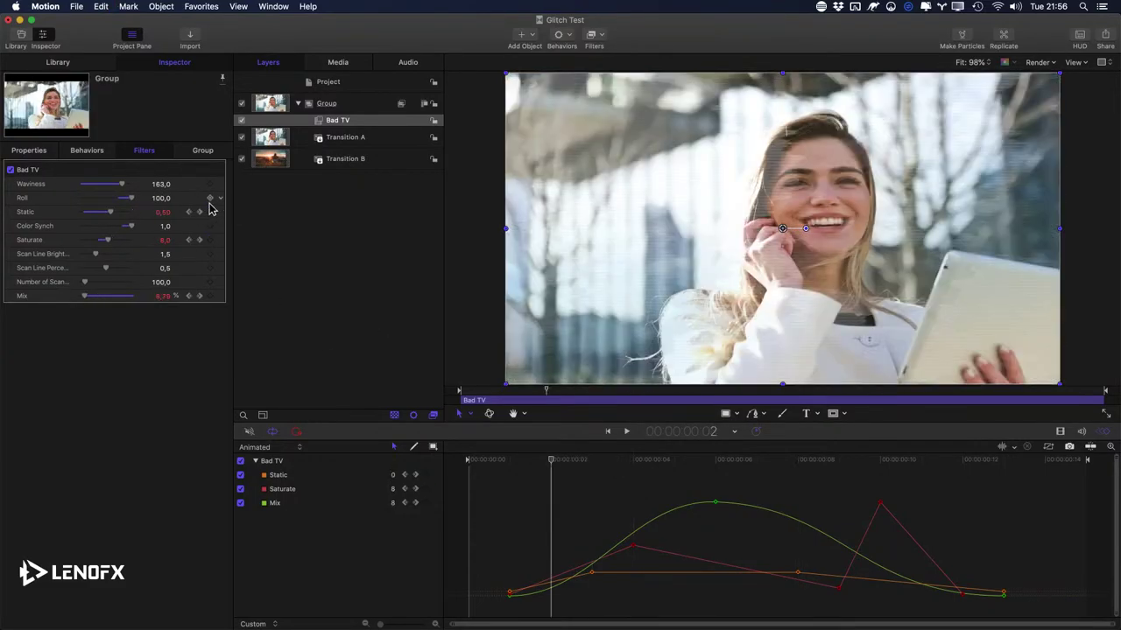
left_click(210, 198)
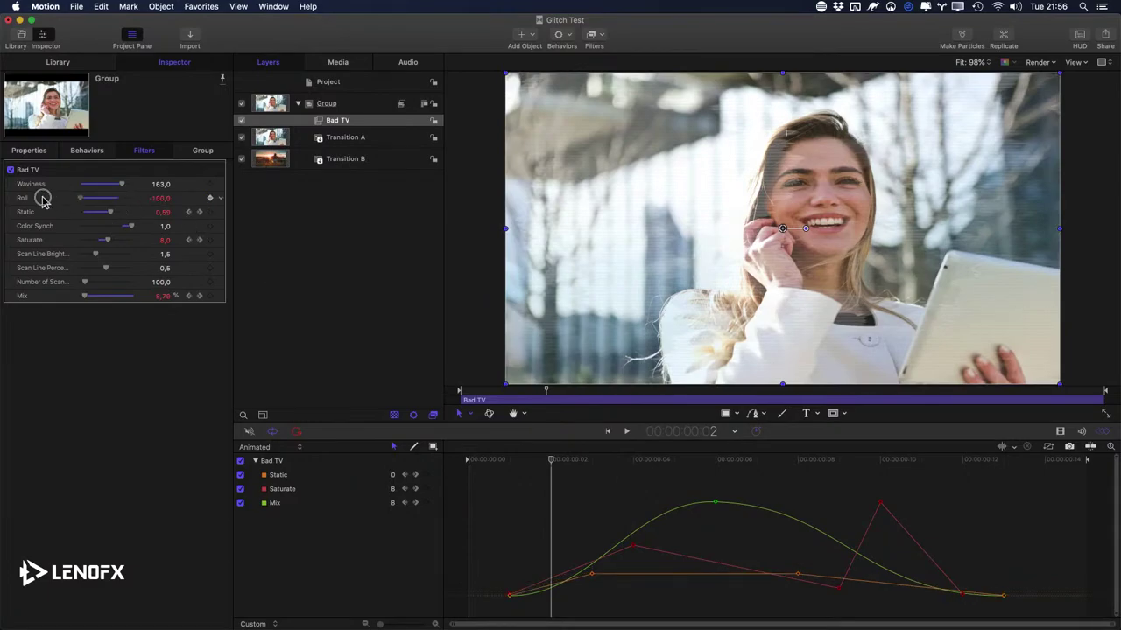
left_click_drag(634, 477, 961, 477)
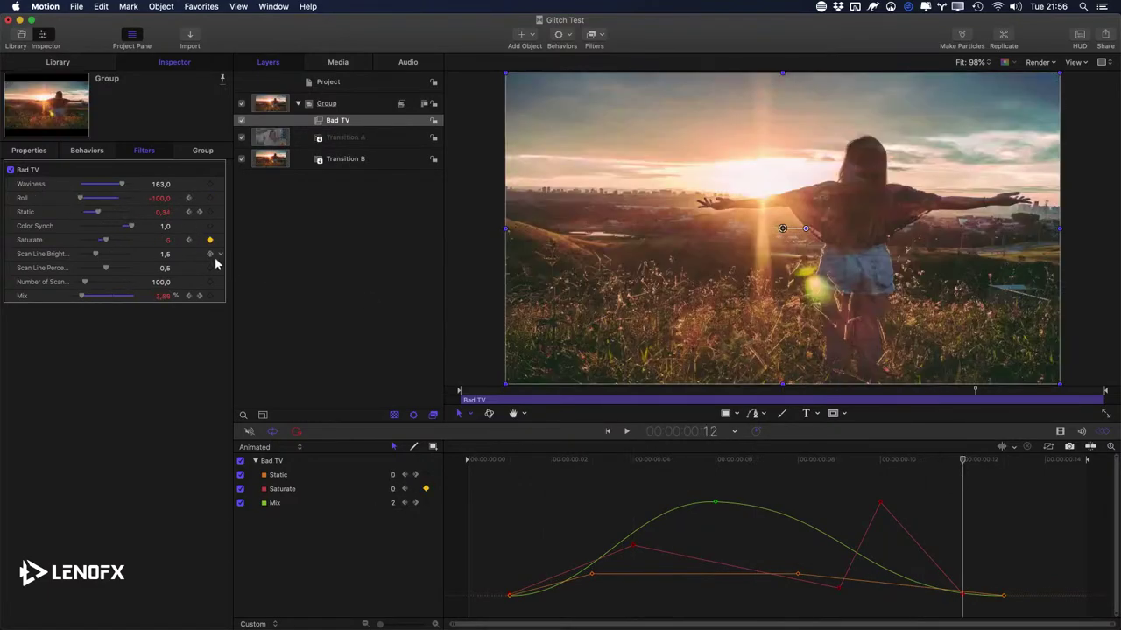
left_click_drag(83, 198, 143, 201)
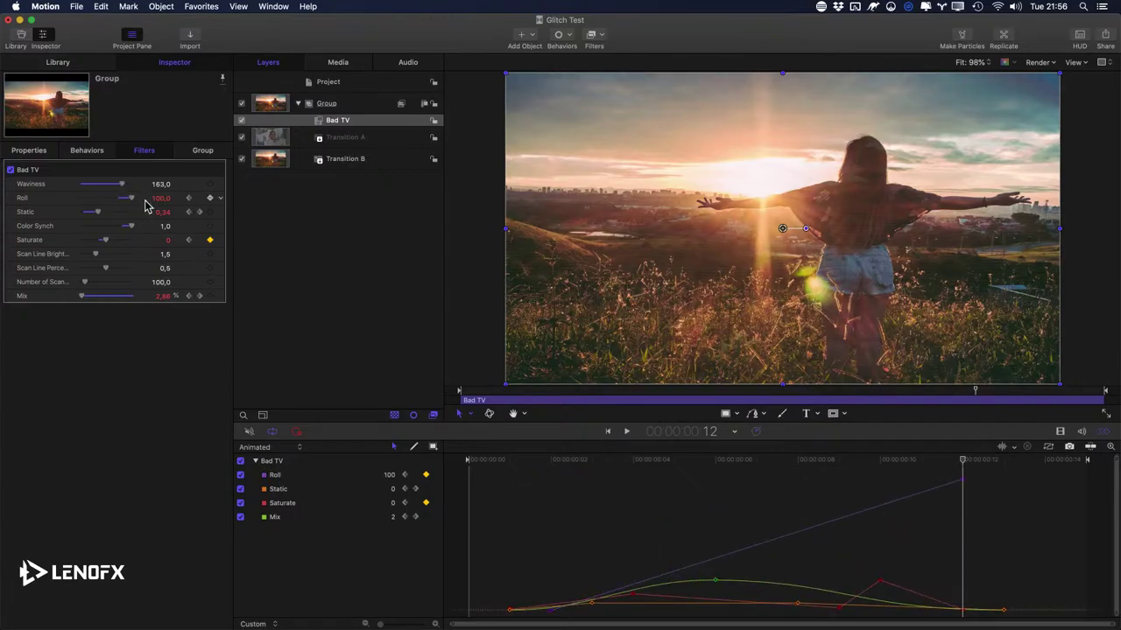
key("space")
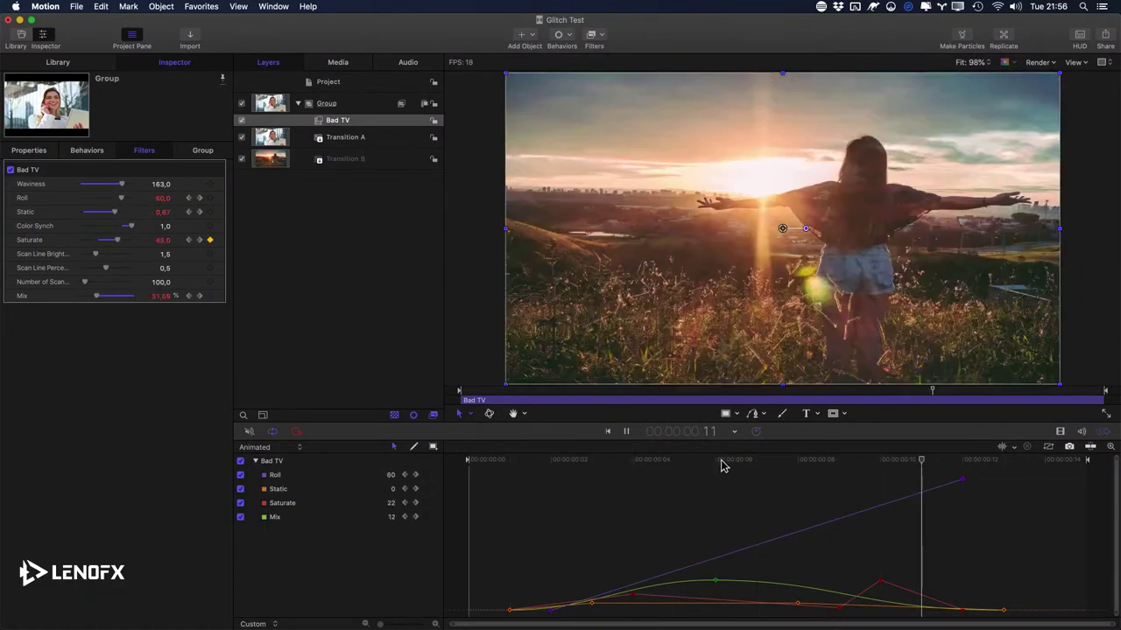
key("space")
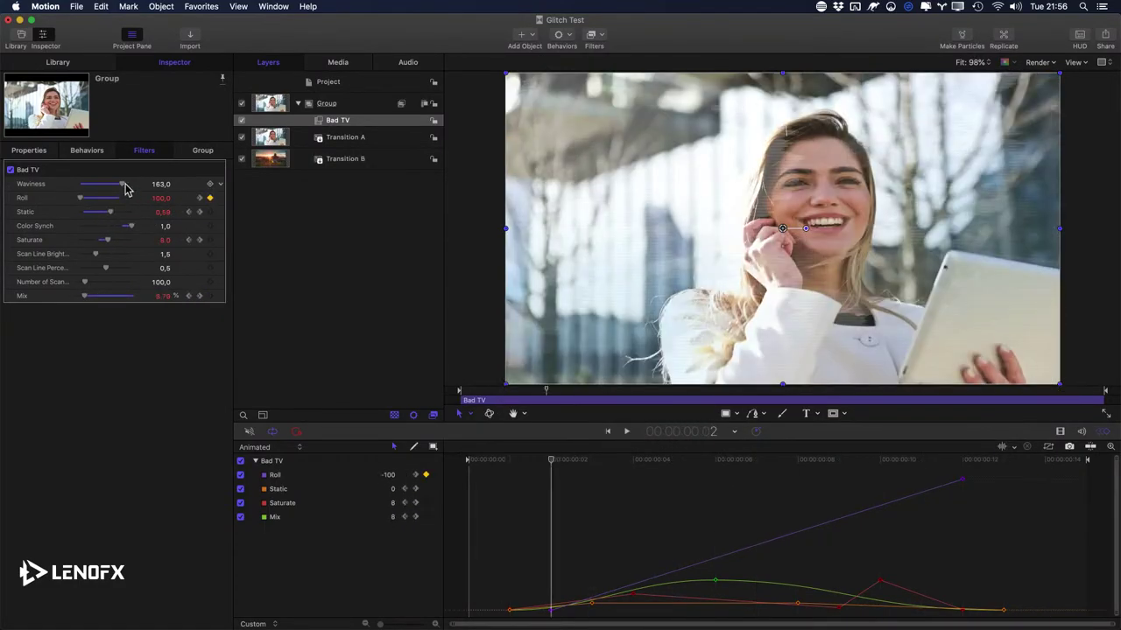
Step: Raise the Bad TV Waviness to 200,0 and add a Randomize parameter behavior to it
left_click_drag(671, 460, 716, 460)
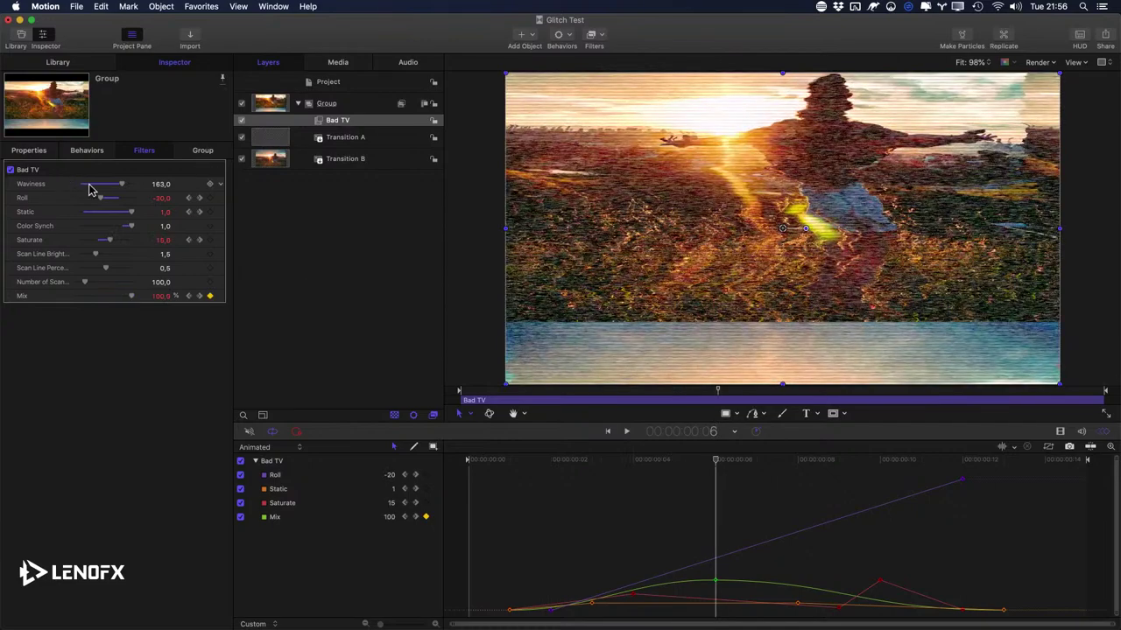
left_click_drag(103, 186, 179, 201)
left_click(222, 188)
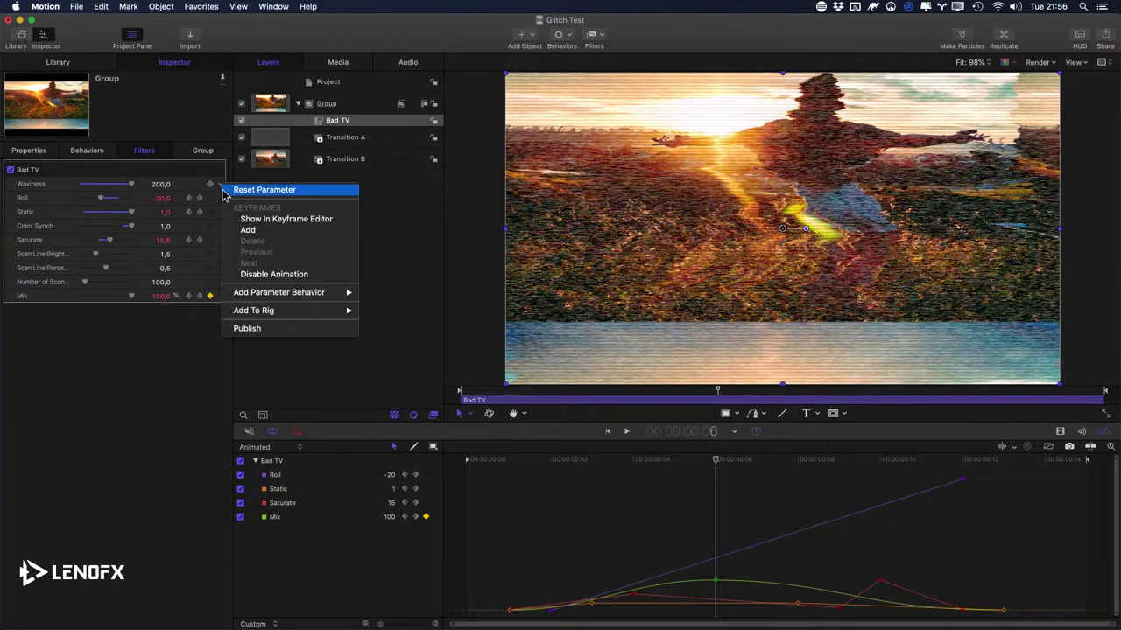
mouse_move(278, 293)
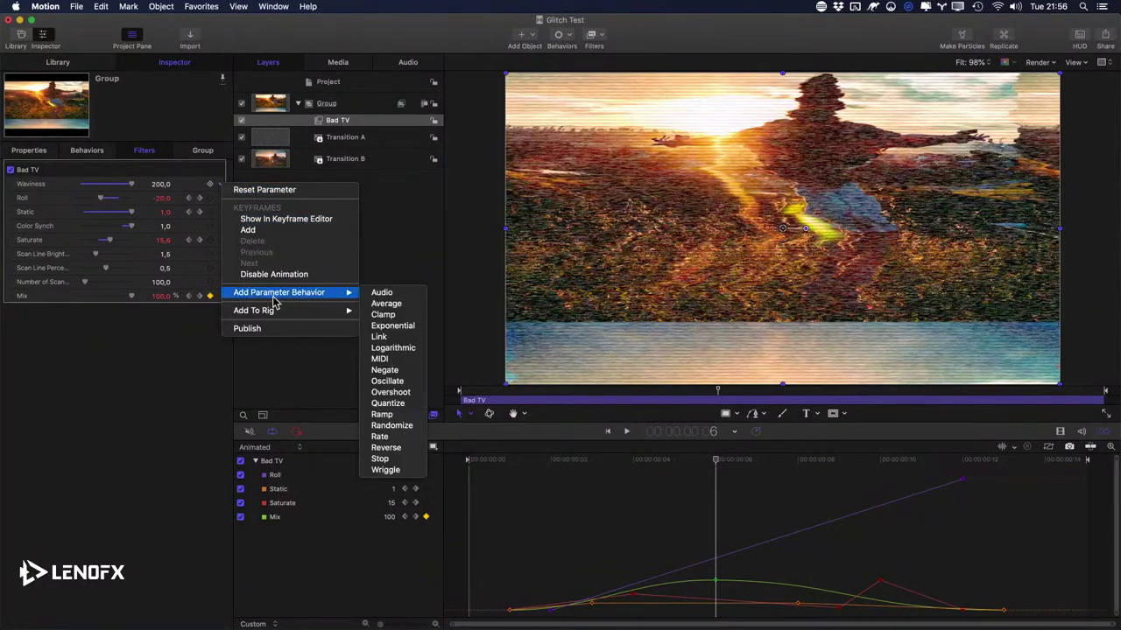
left_click(394, 426)
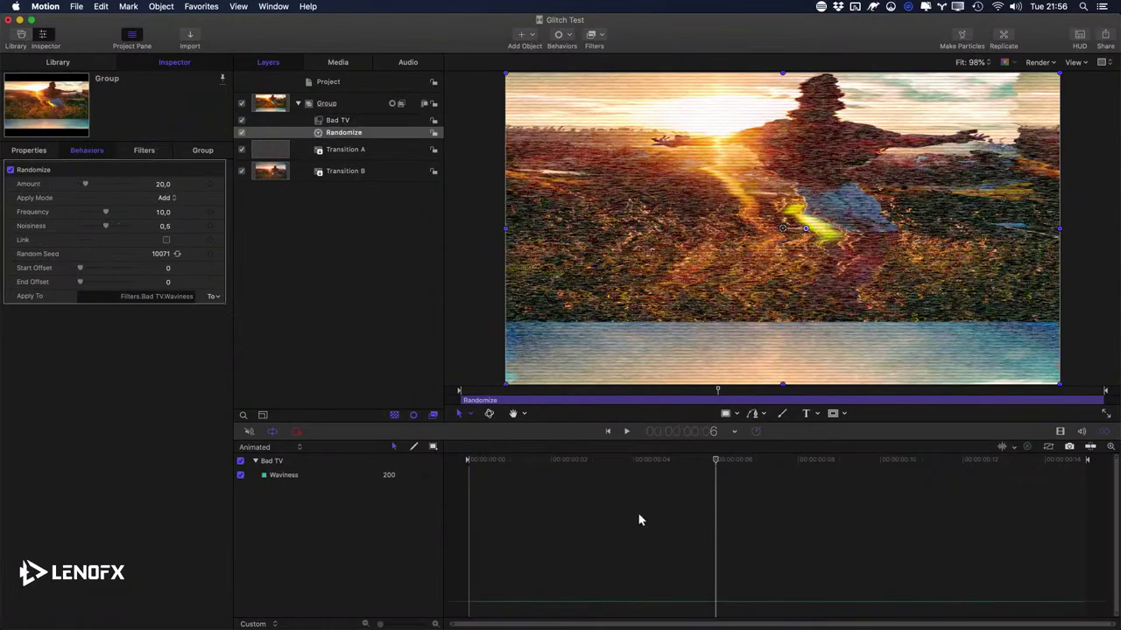
Step: Set the Apply Mode of the Waviness Randomize behavior to Add and Subtract and play back the transition
left_click_drag(637, 458, 405, 462)
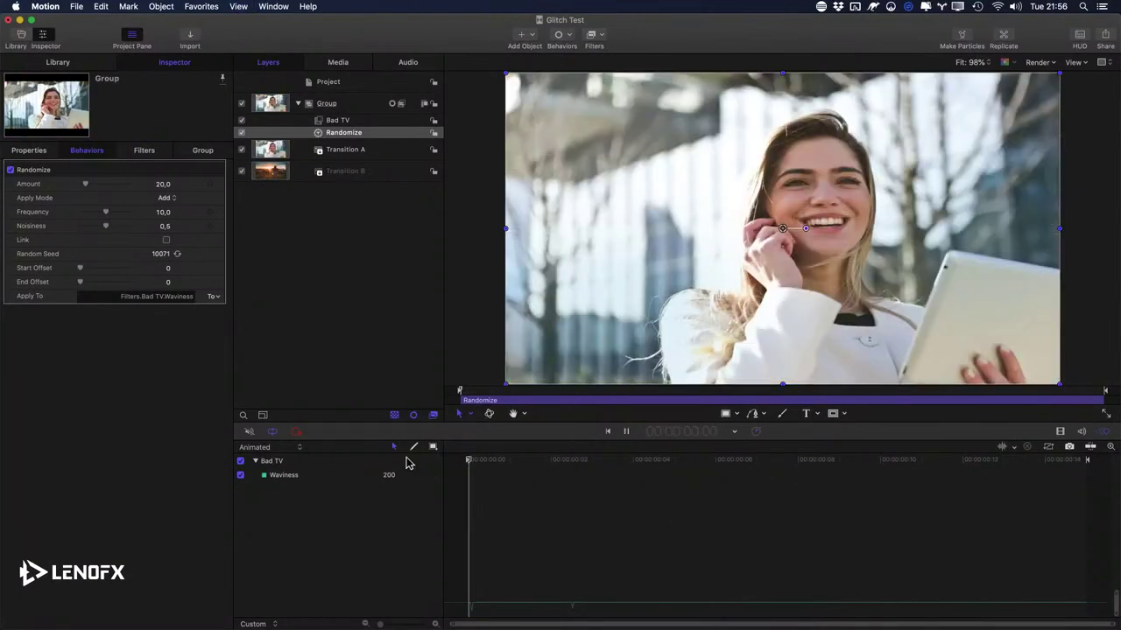
left_click(165, 198)
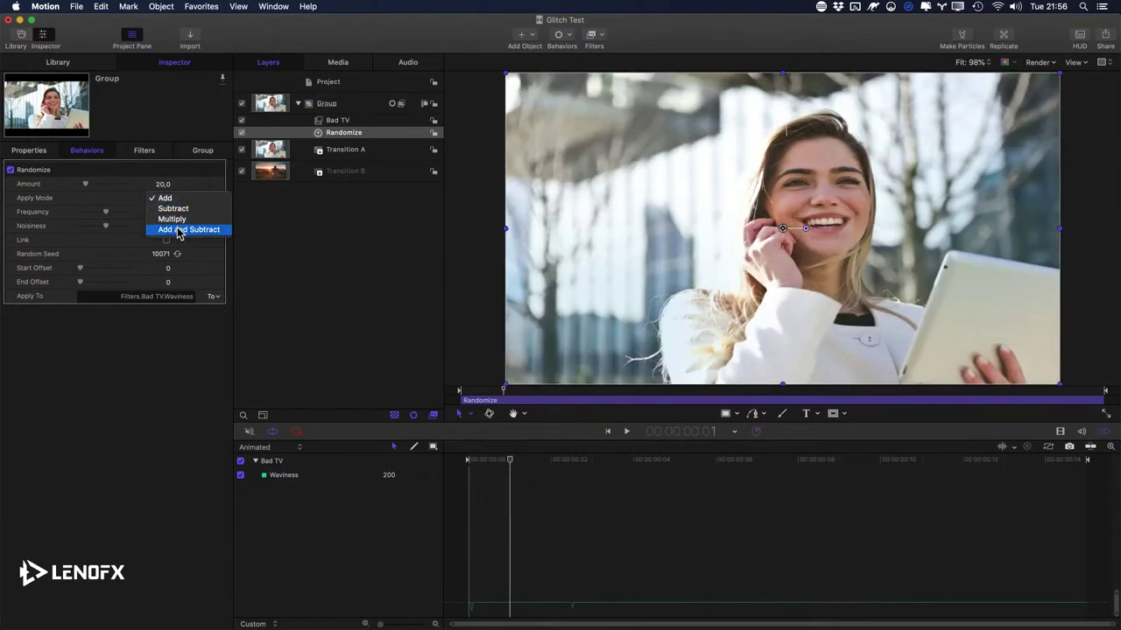
left_click(178, 230)
key("space")
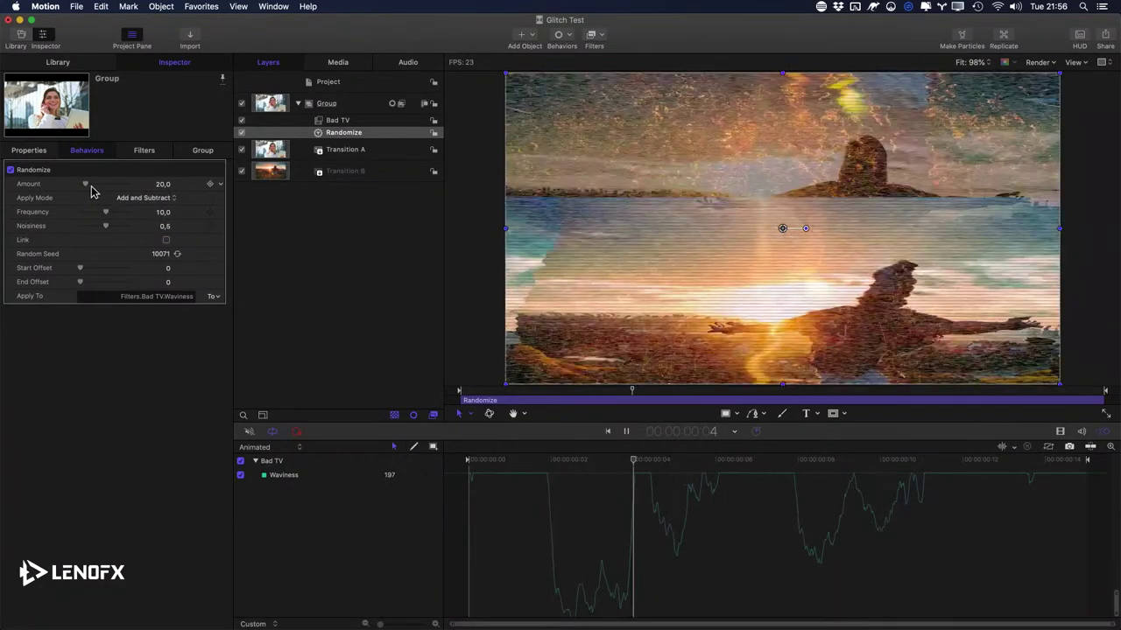
Step: Set the Amount of the Randomize behavior on Bad TV's Waviness to 106 and stop the preview playback
left_click_drag(87, 184, 107, 184)
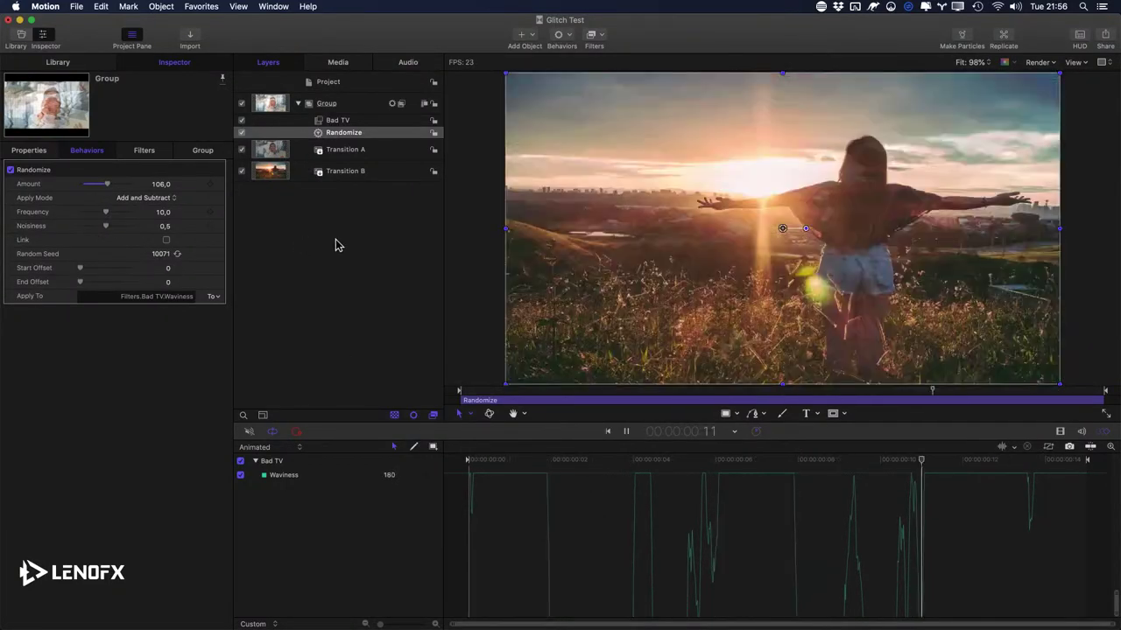
key("space")
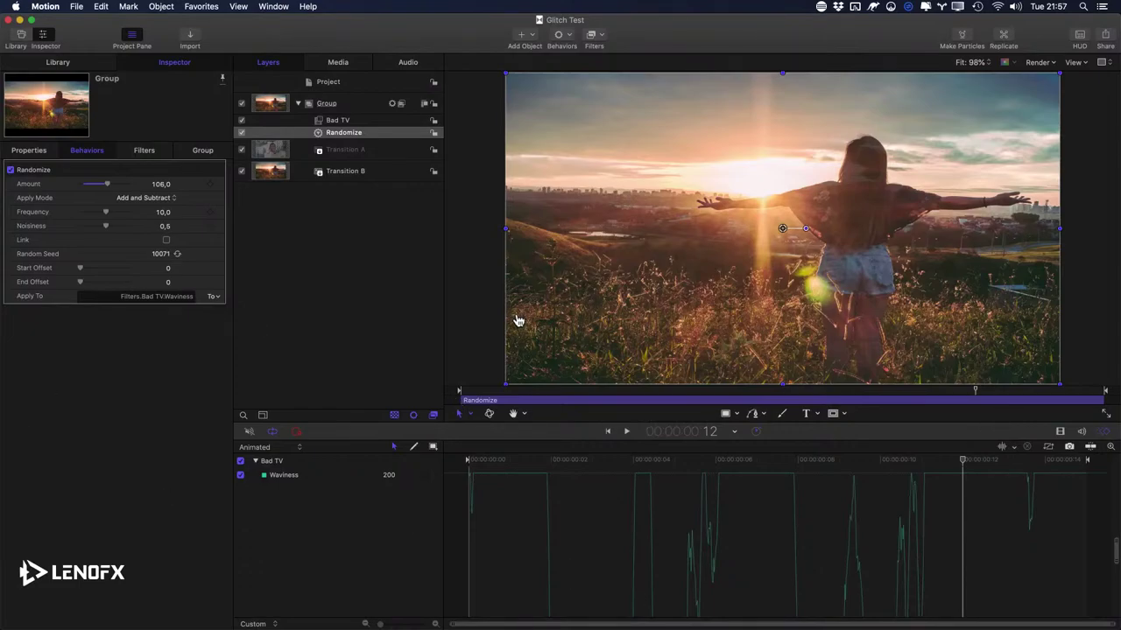
Step: Switch to Final Cut Pro and apply the Glitch Test transition between the last two clips
key("super+Tab")
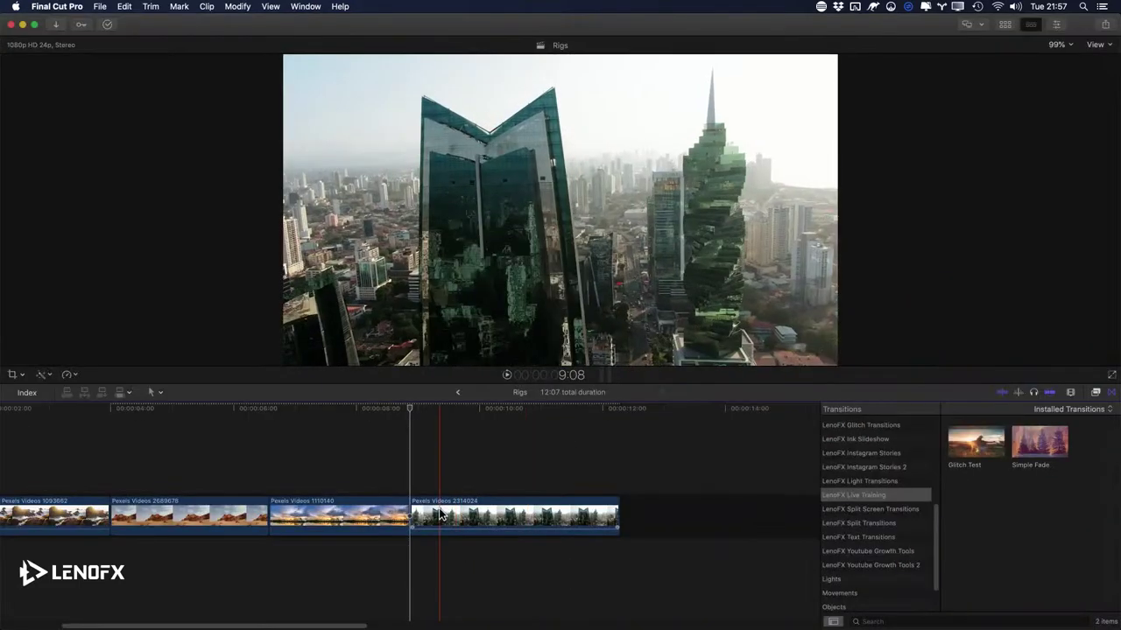
left_click_drag(963, 459, 407, 514)
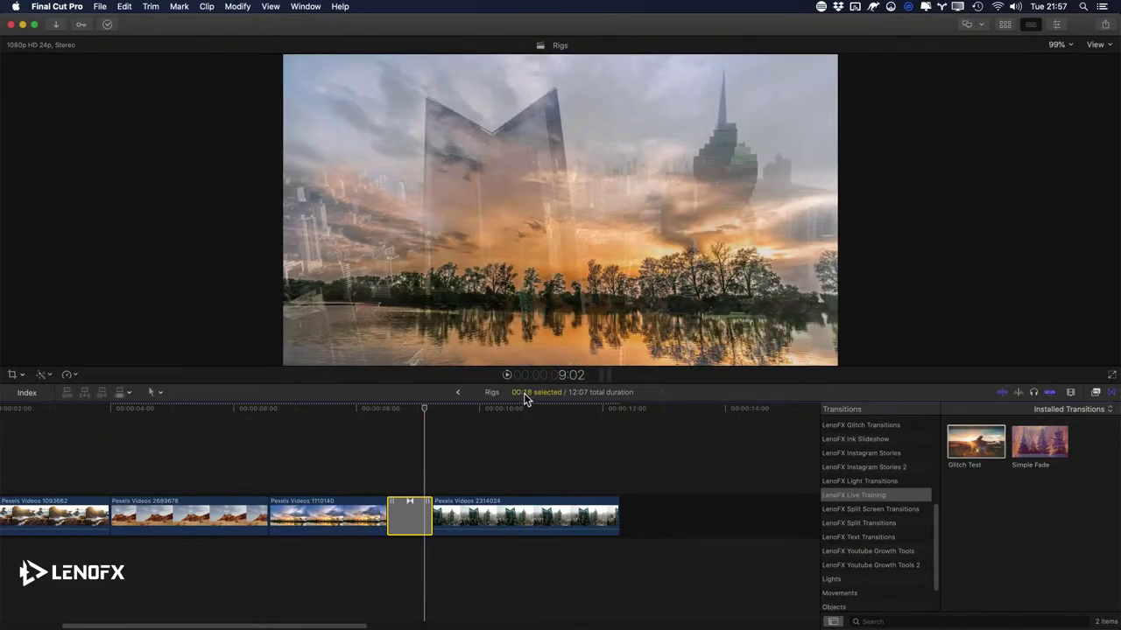
Step: Switch back to Motion and enable Override FCP Duration in the project's properties
key("super+Tab")
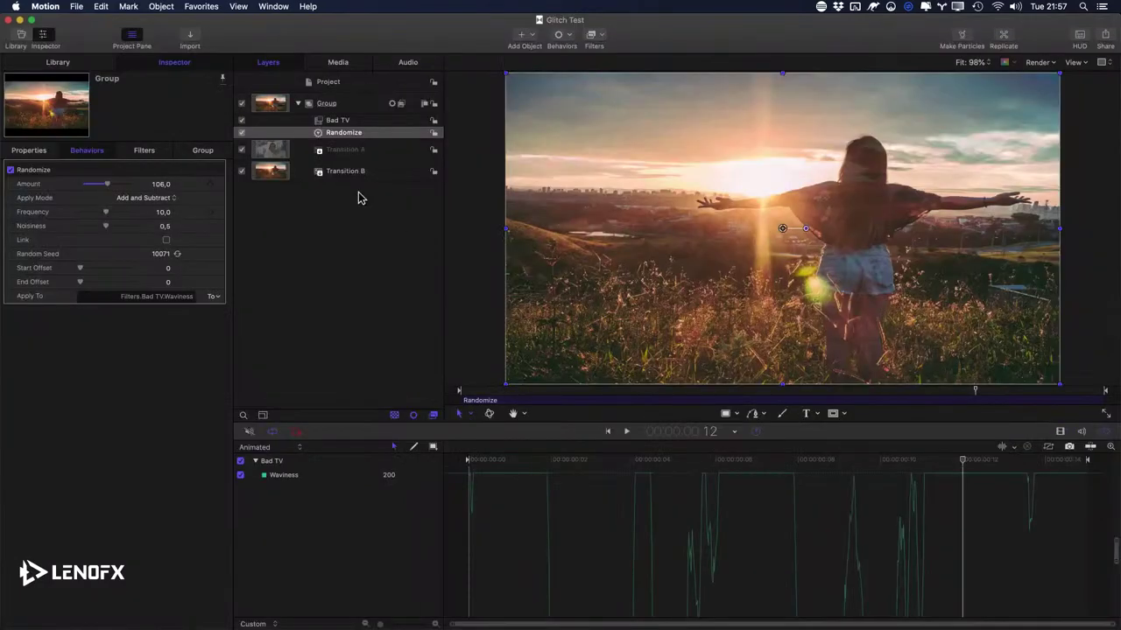
key("Right")
key("Right")
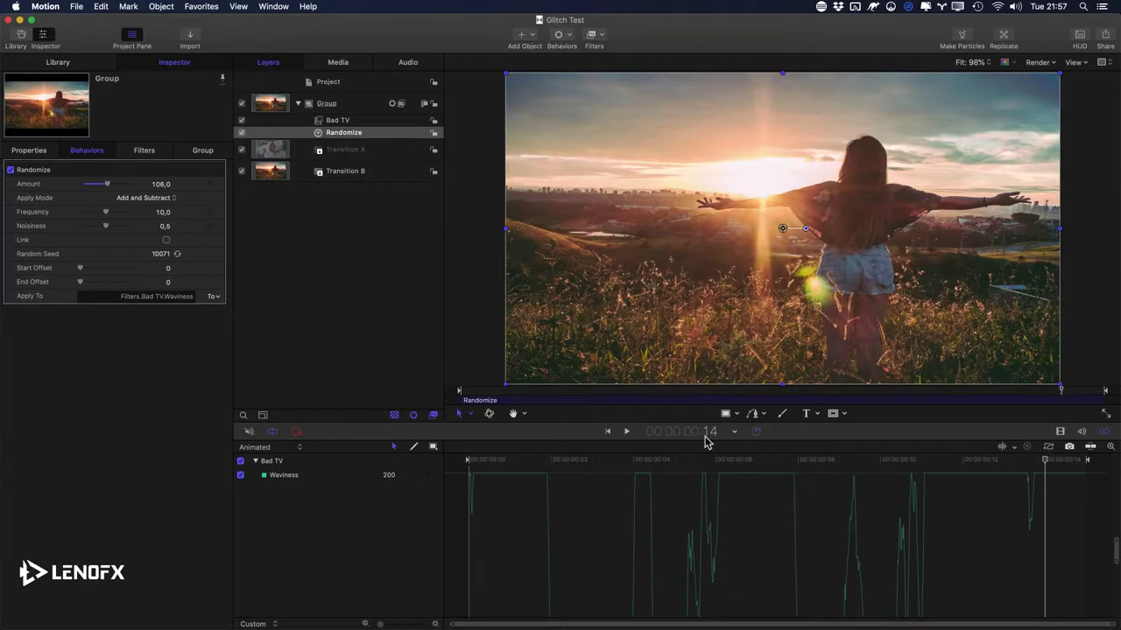
left_click(335, 81)
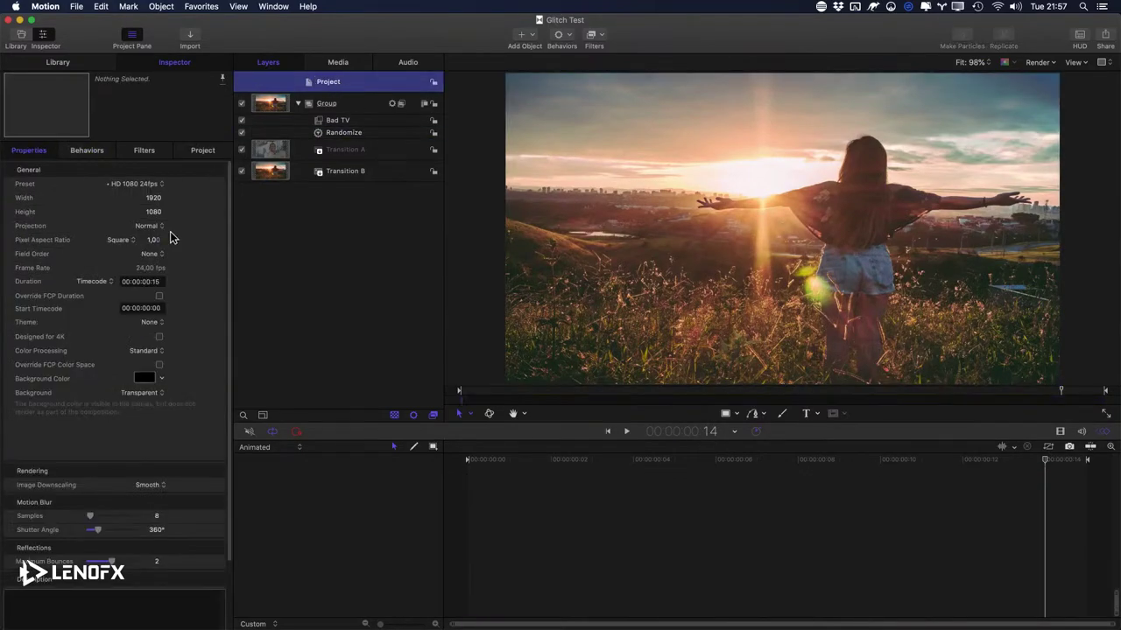
left_click(159, 296)
Step: Add a project marker at frame 4 and set its type to Poster Frame
left_click_drag(672, 461, 617, 482)
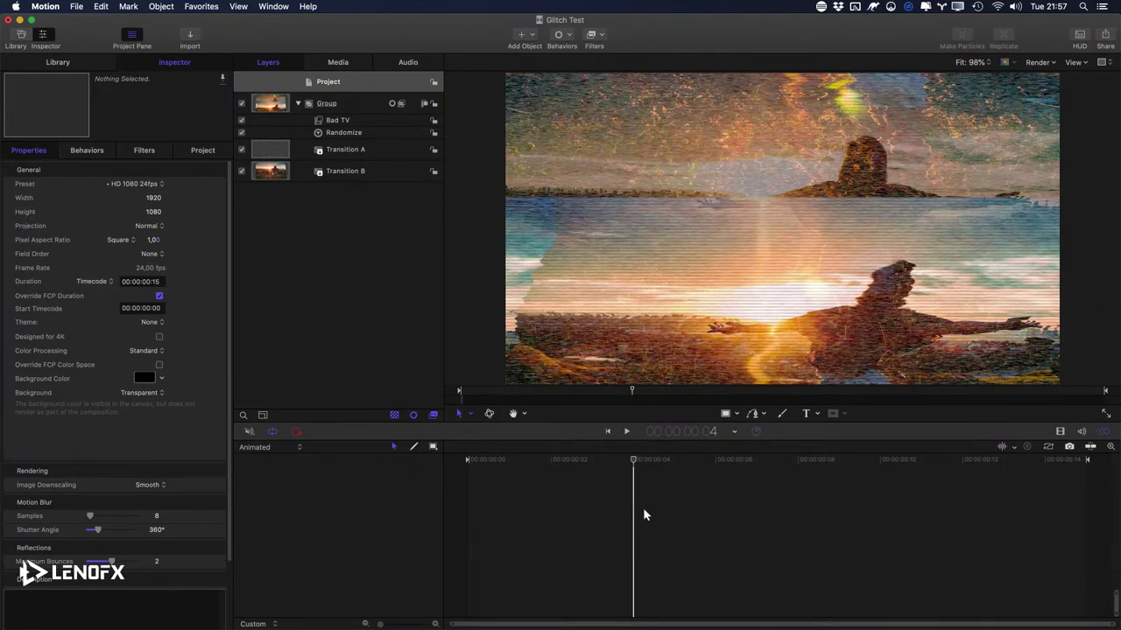
key("alt+super+m")
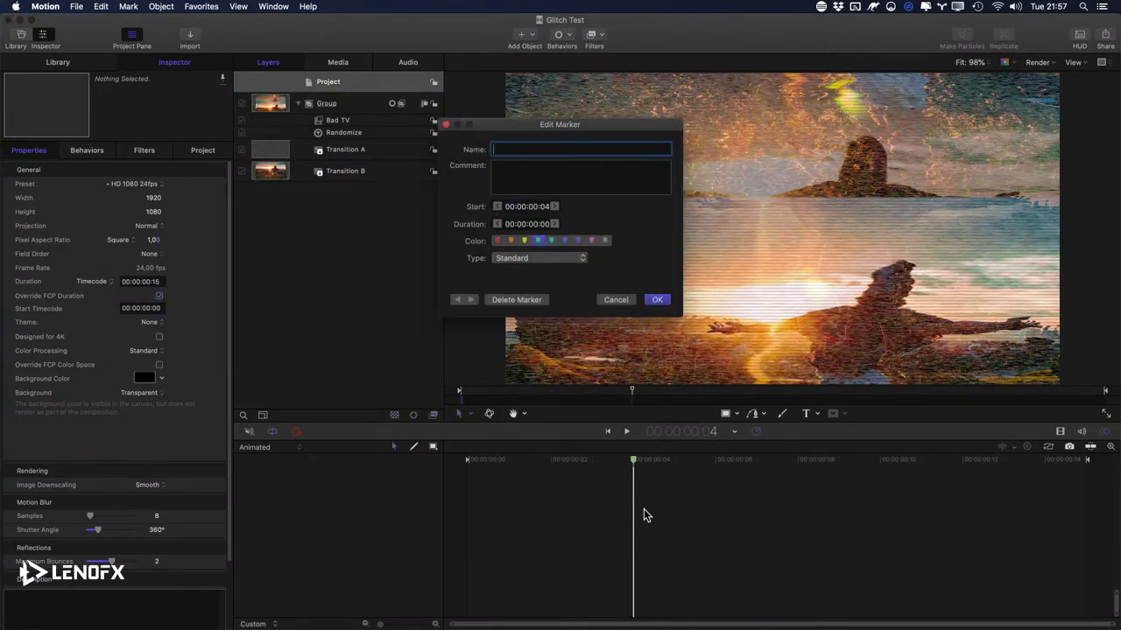
left_click(585, 258)
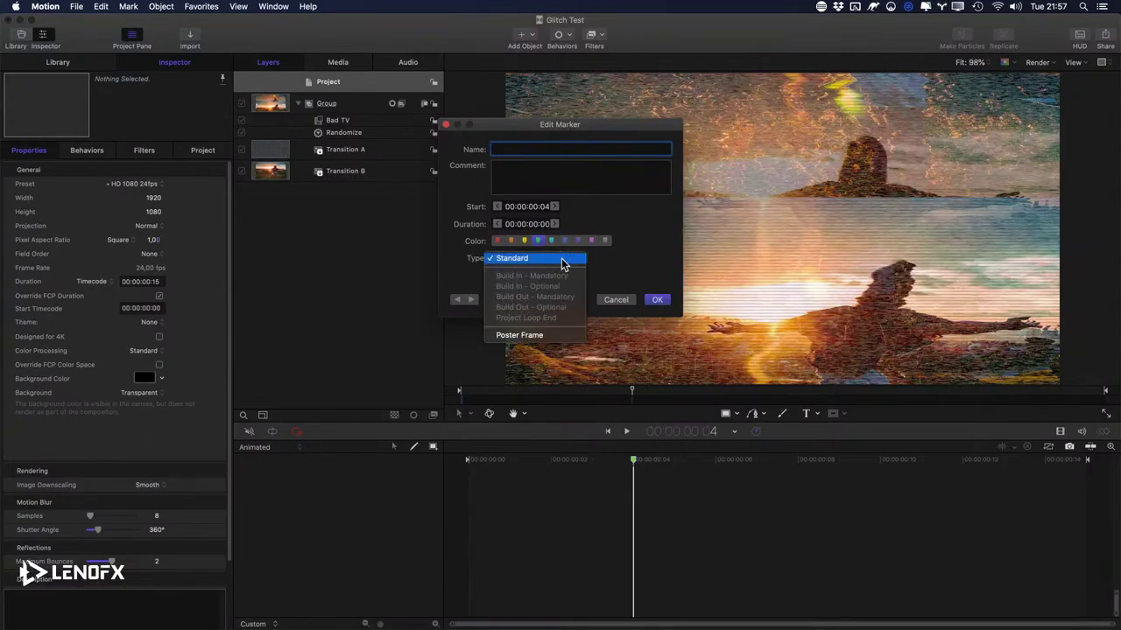
left_click(535, 336)
left_click(657, 299)
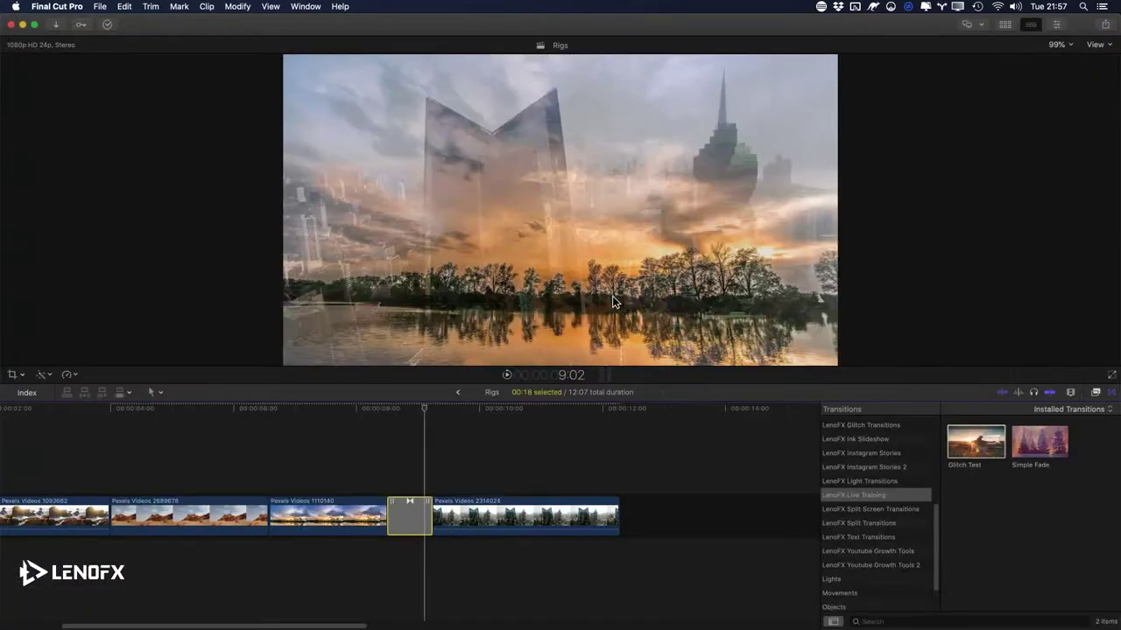
Step: Reapply the Glitch Test transition between the last two timeline clips and set its duration to 14 frames
left_click_drag(976, 442, 409, 505)
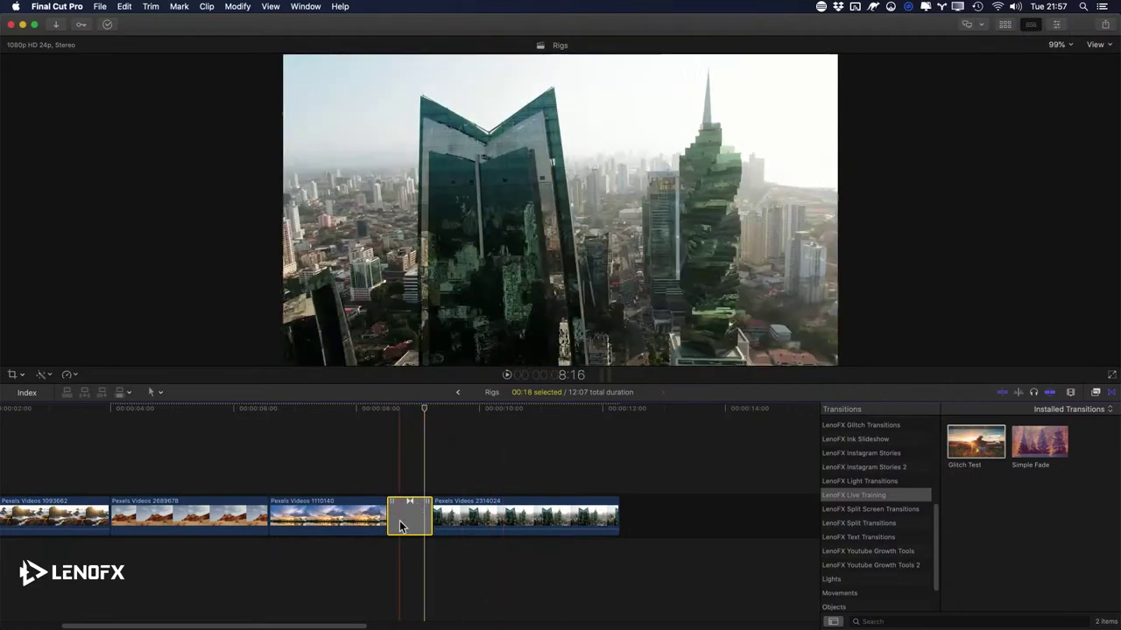
left_click_drag(945, 447, 407, 524)
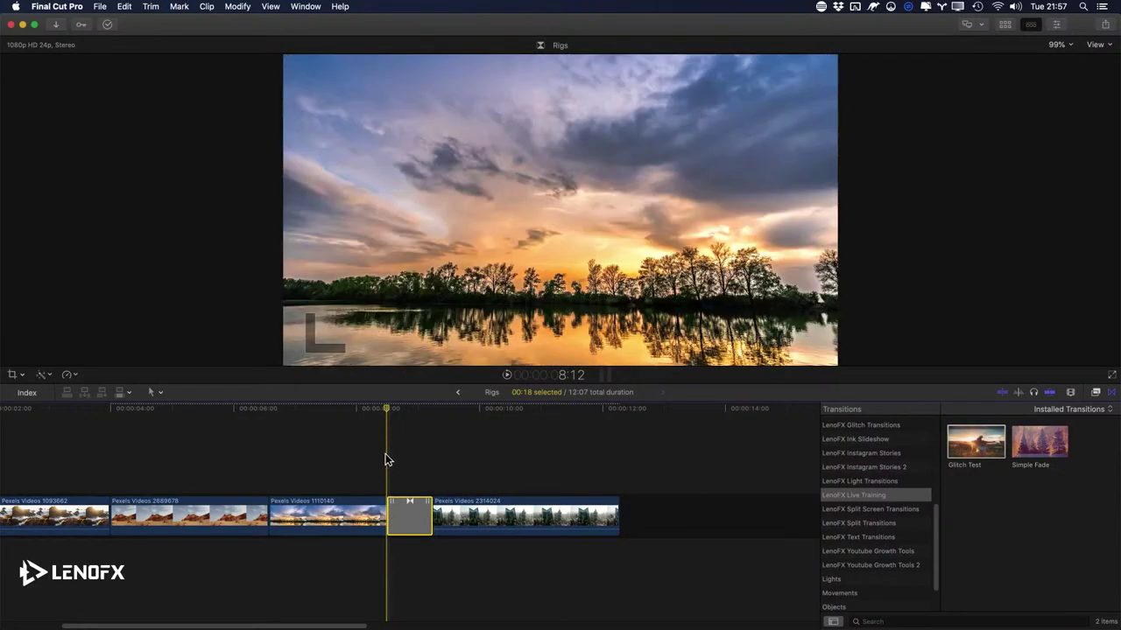
key("ctrl+d")
type("14")
key("Return")
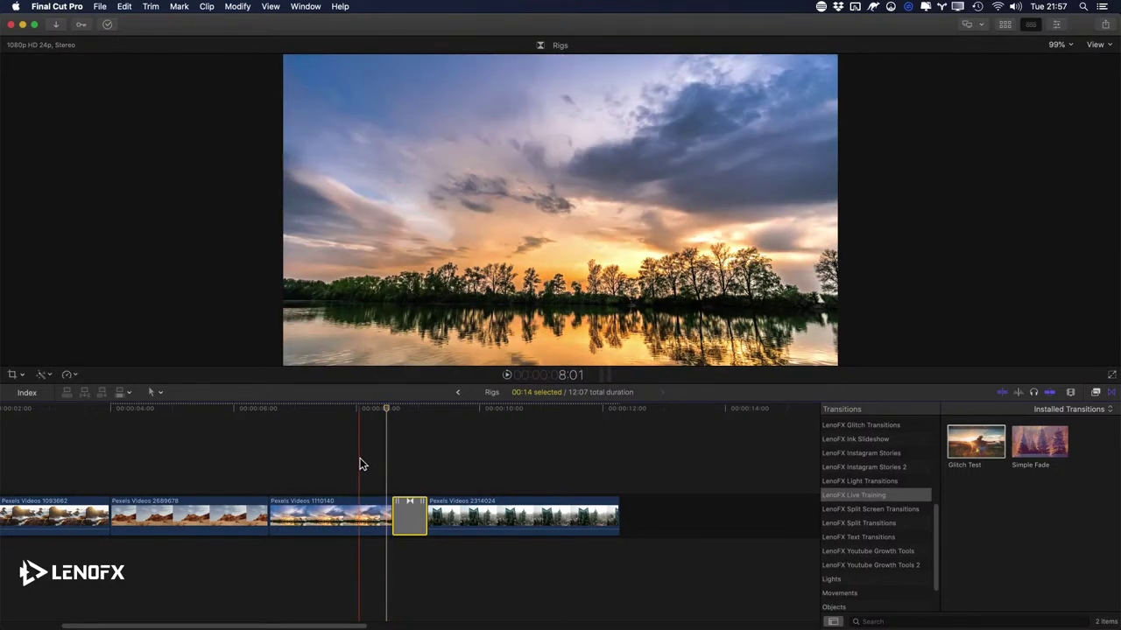
Step: Play the cut between the sunset and skyline clips repeatedly to review the Glitch Test transition
left_click_drag(360, 458, 480, 552)
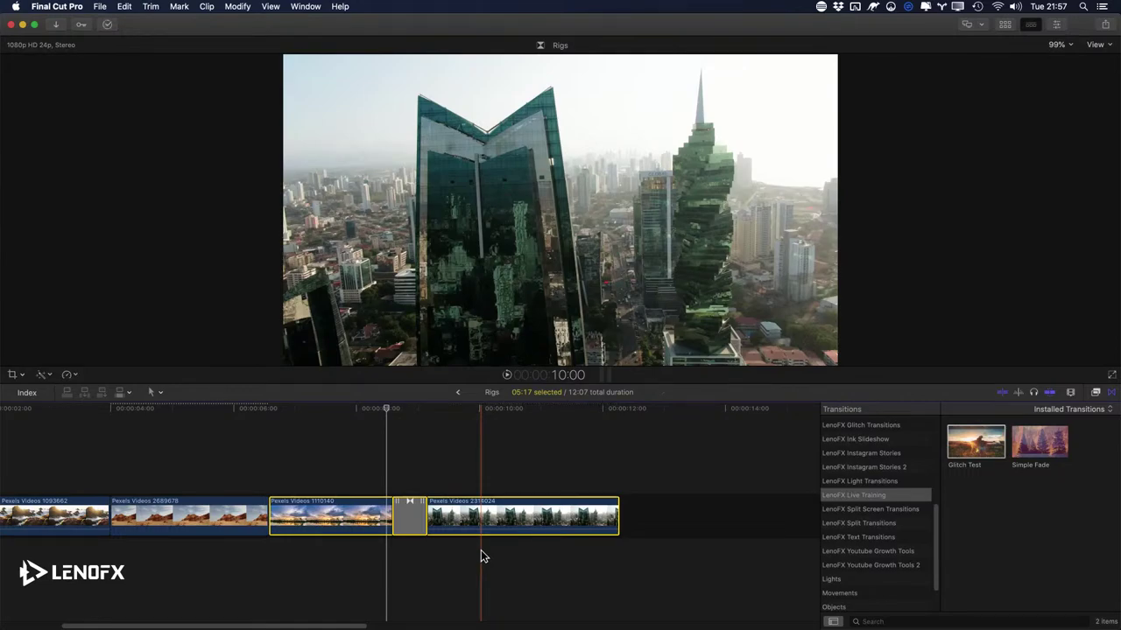
key("space")
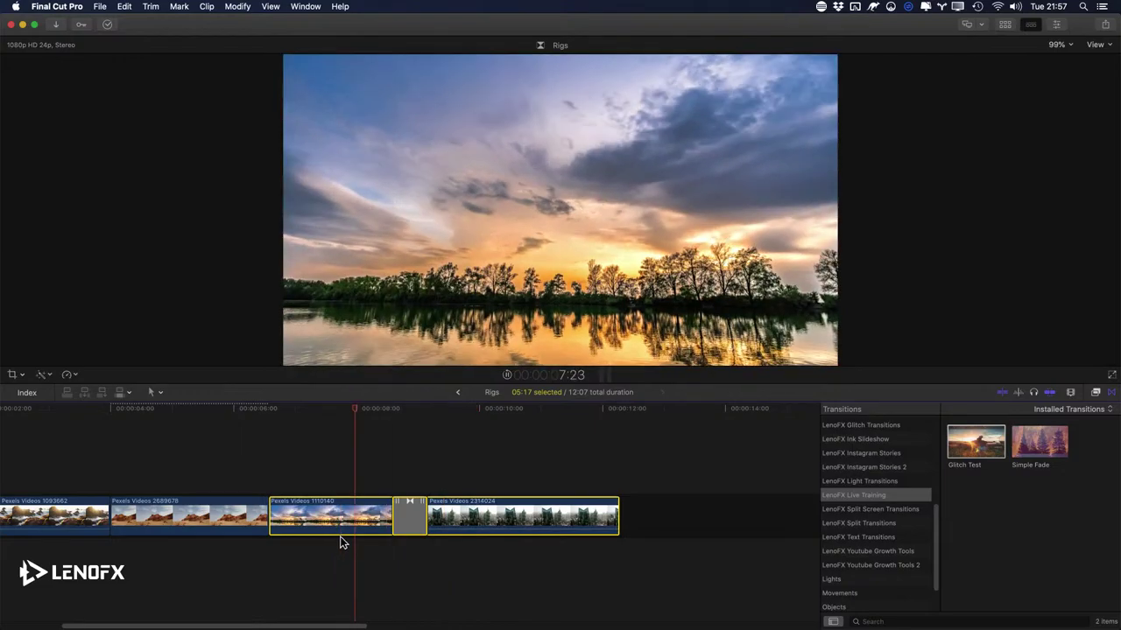
left_click(355, 477)
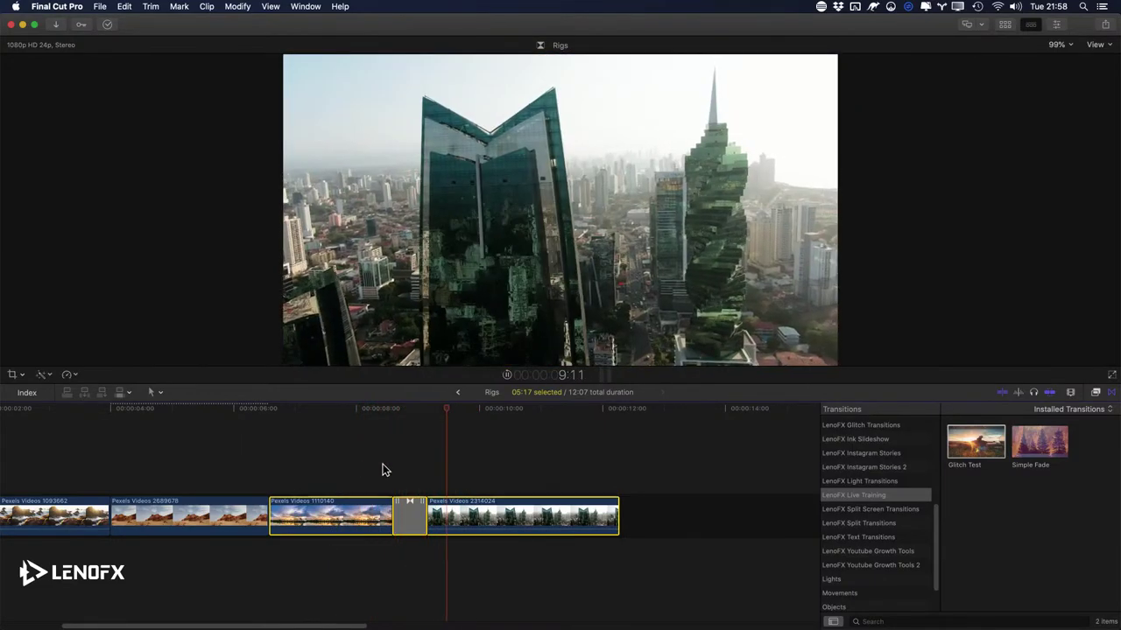
left_click(409, 517)
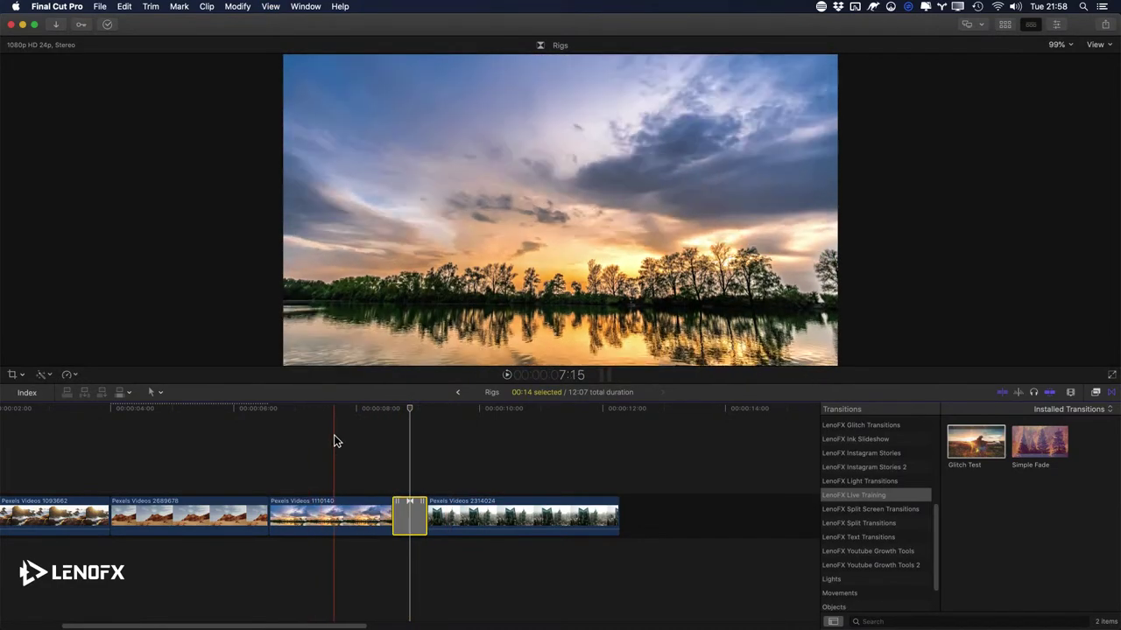
key("space")
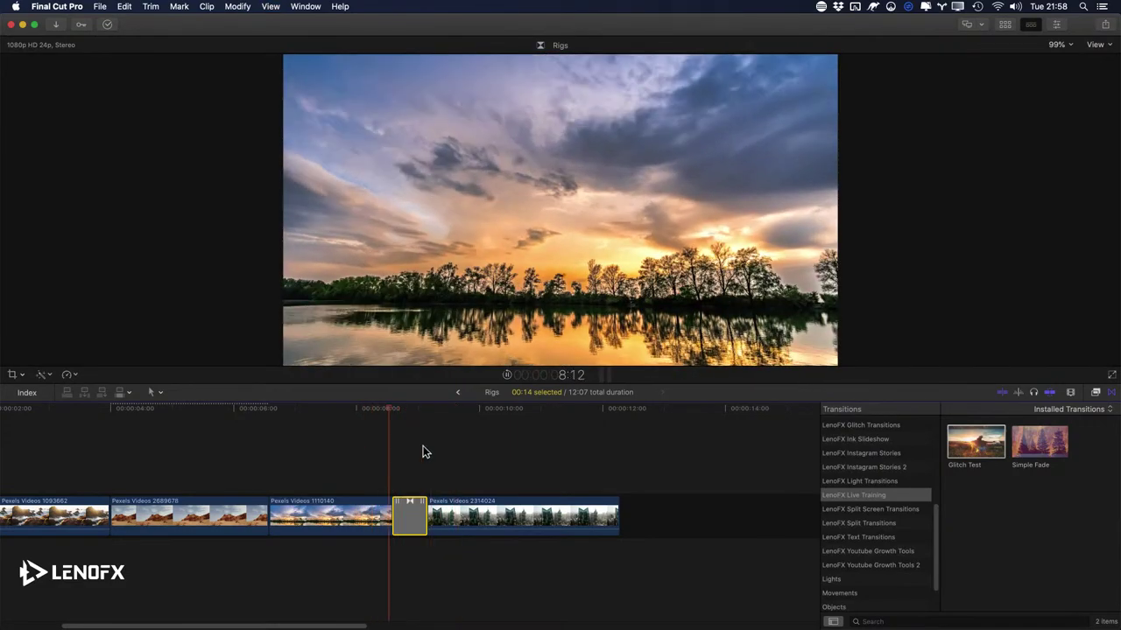
key("space")
key("space")
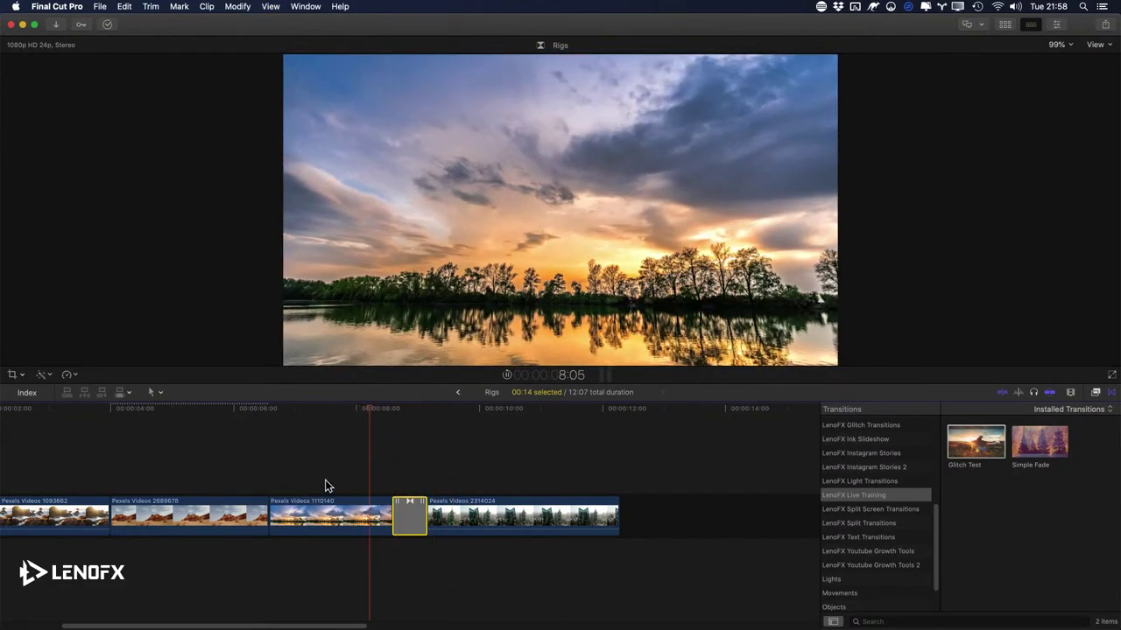
key("space")
key("space")
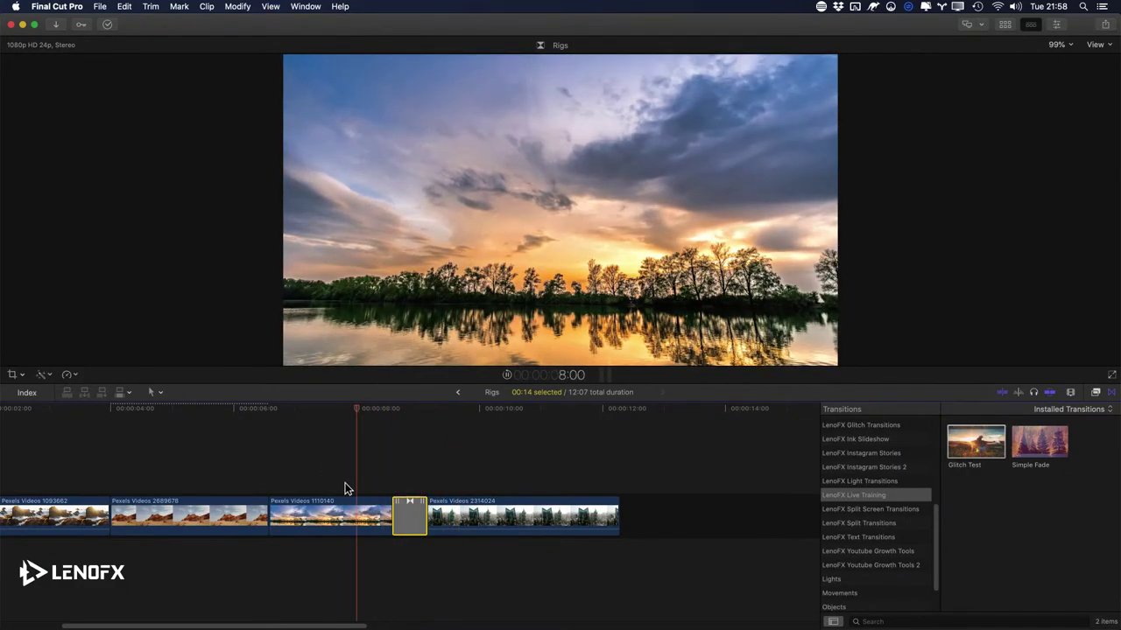
key("space")
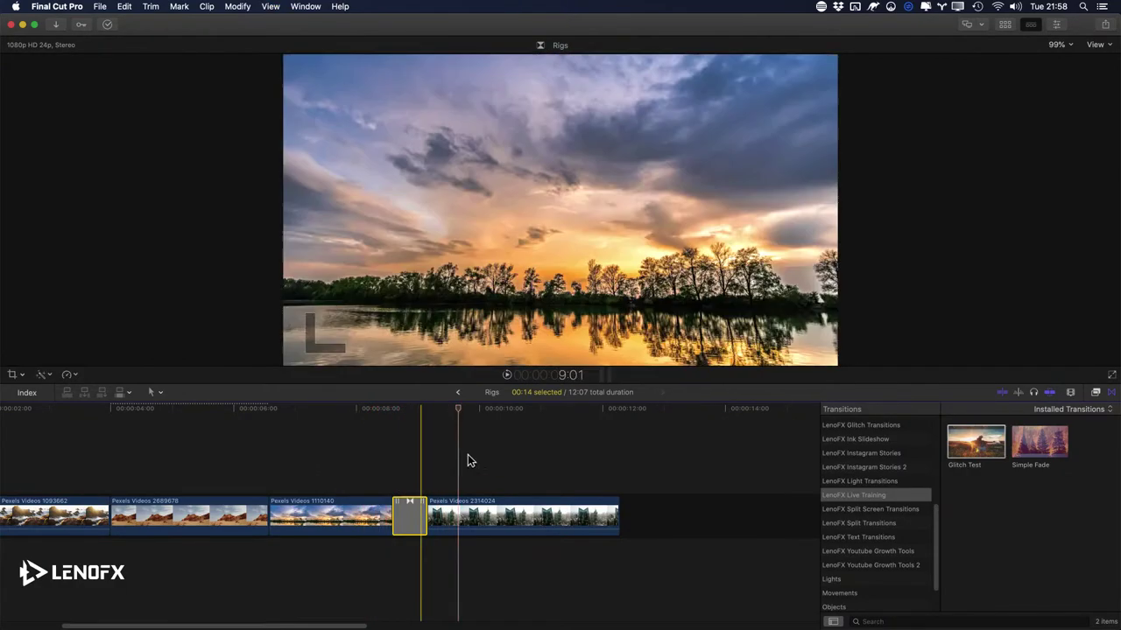
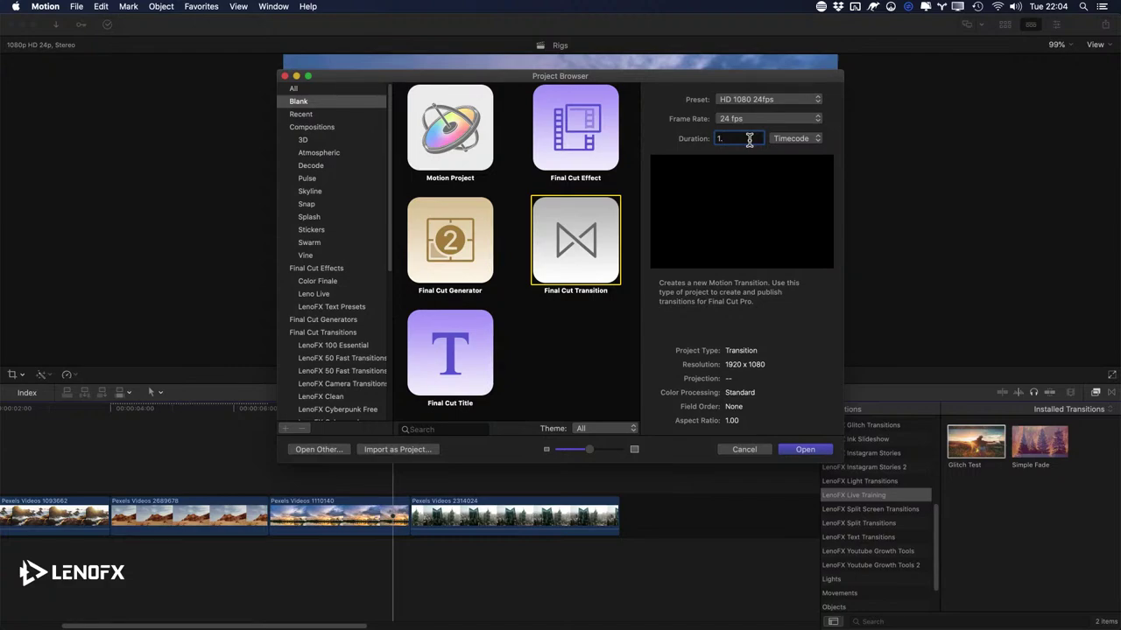
Step: Create a new Final Cut Transition project with a duration of 1 second and hide the safe zone guides
key("Return")
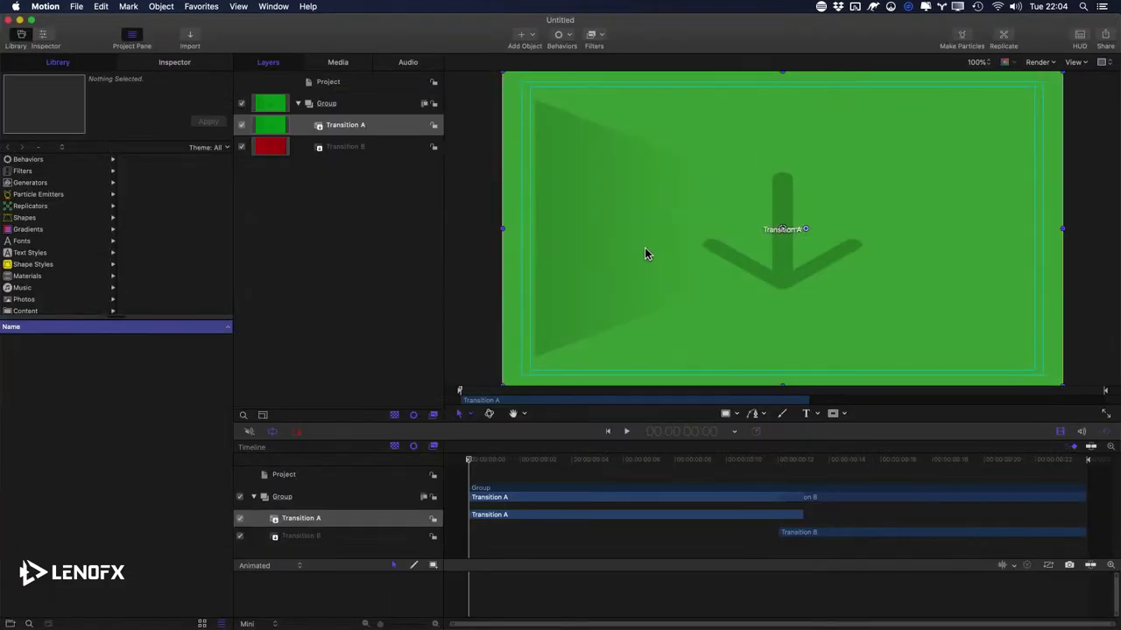
key("'")
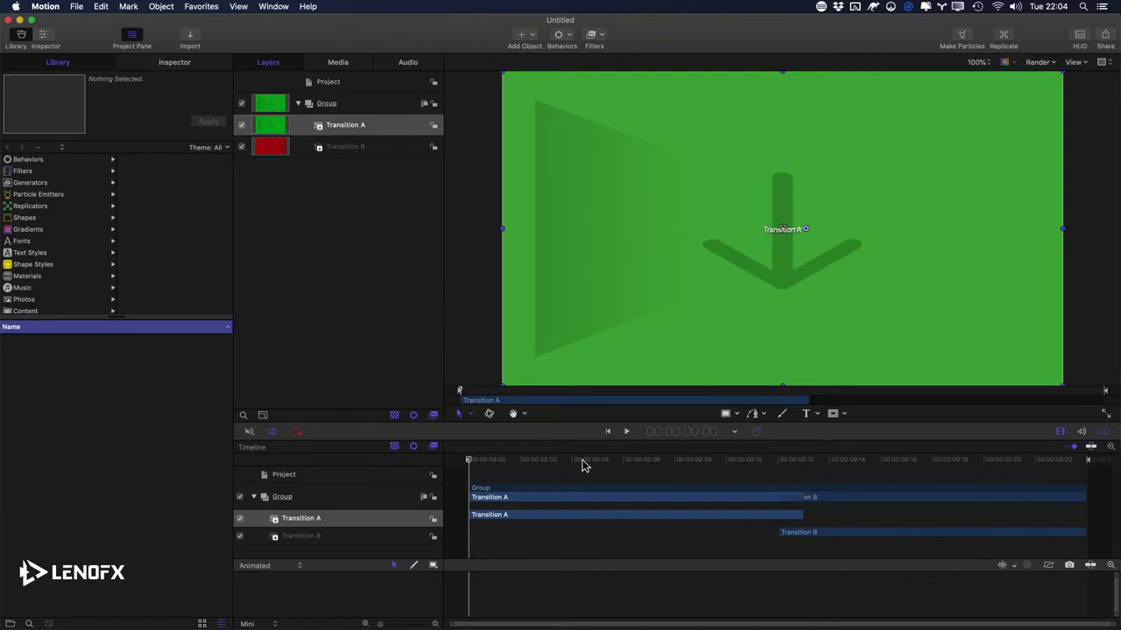
left_click_drag(800, 518, 1060, 518)
mouse_move(780, 533)
left_mouse_down()
mouse_move(625, 530)
mouse_move(776, 532)
left_mouse_up()
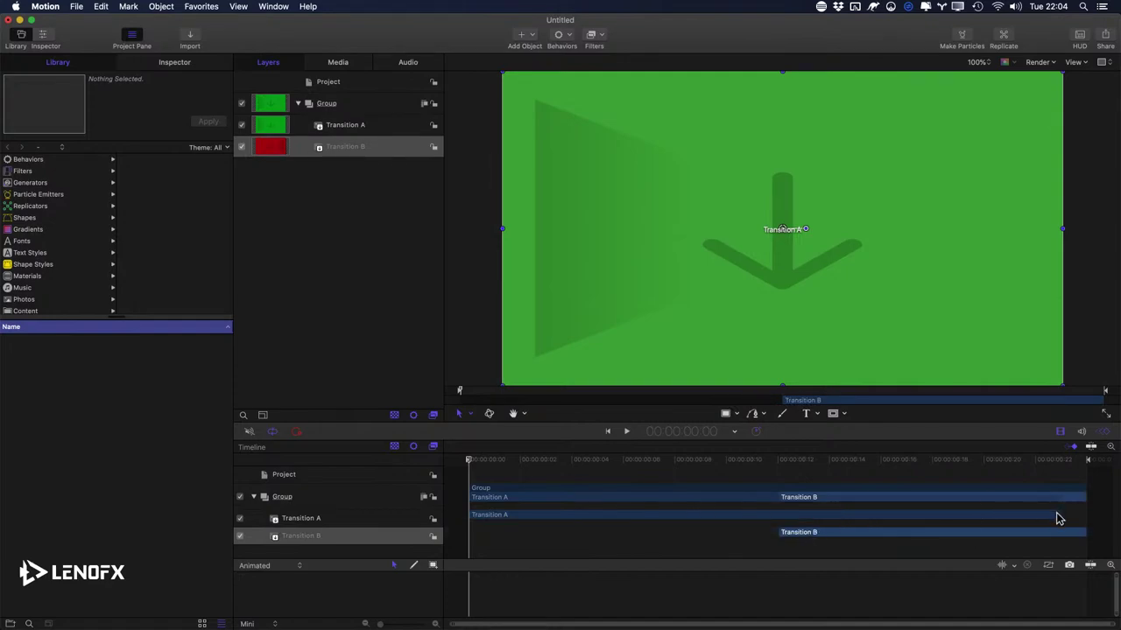
left_click(1058, 516)
left_click_drag(1058, 515, 802, 517)
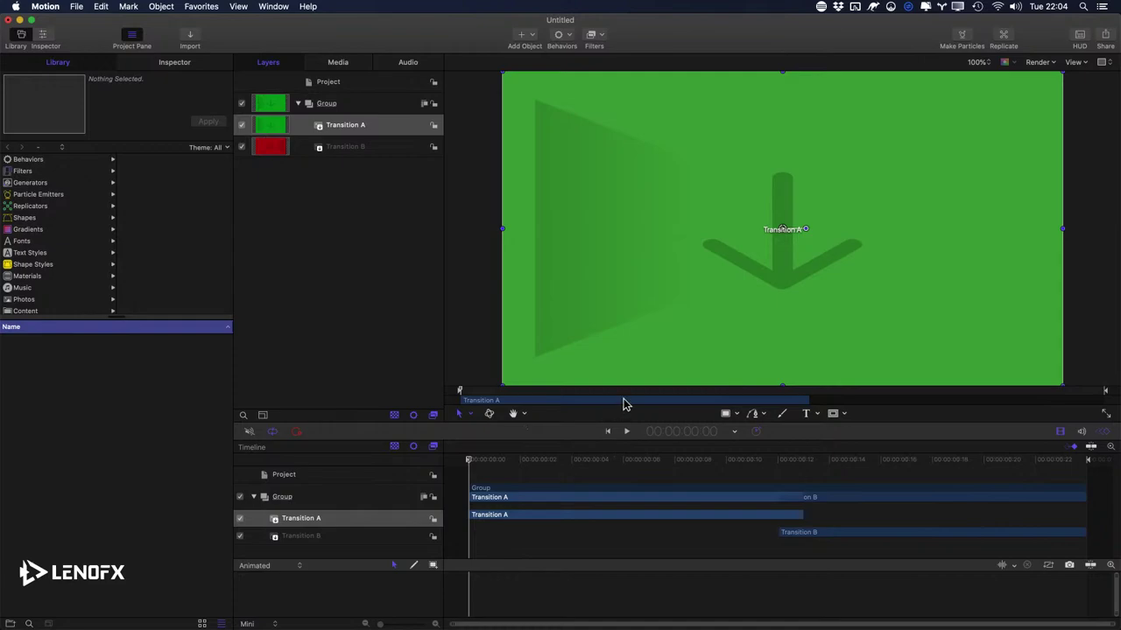
Step: Move the playhead to the end of Transition A and scrub back to frame 6
key("shift+o")
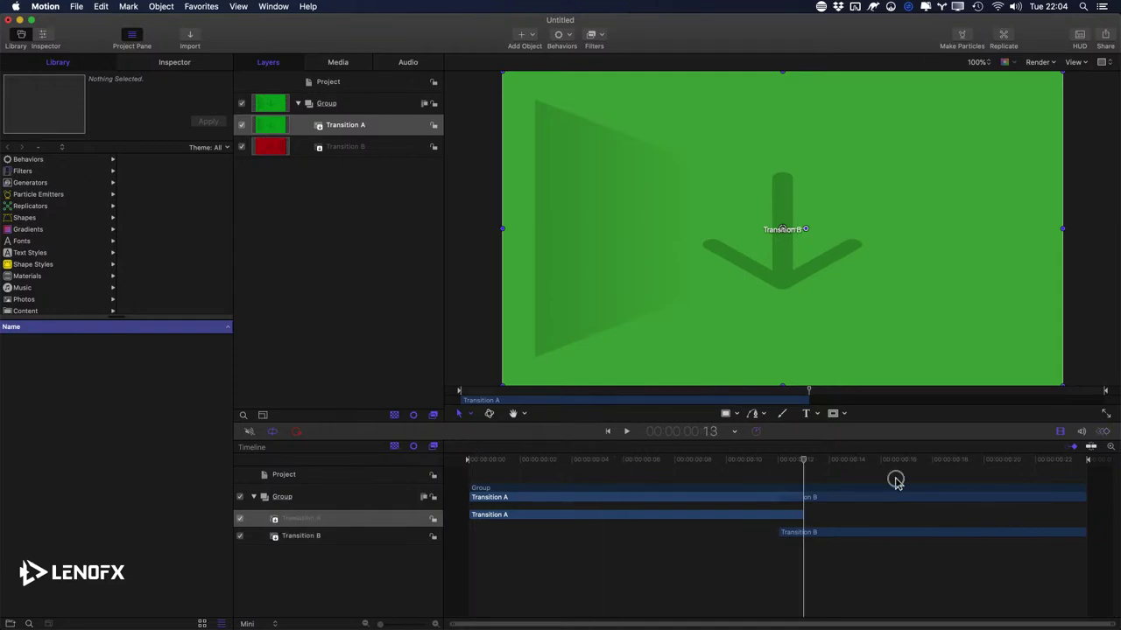
left_click_drag(648, 464, 733, 458)
key("Left")
key("Left")
key("Left")
key("Left")
key("Left")
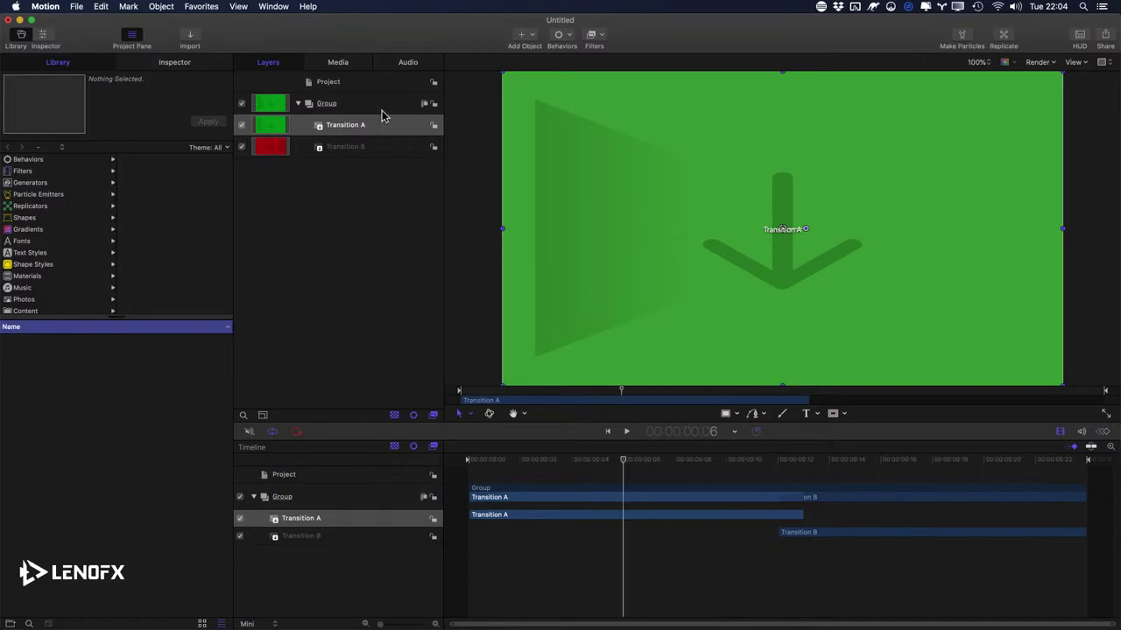
Step: Select the Transition B layer and inspect its image settings and transform properties
left_click(343, 147)
key("cmd+3")
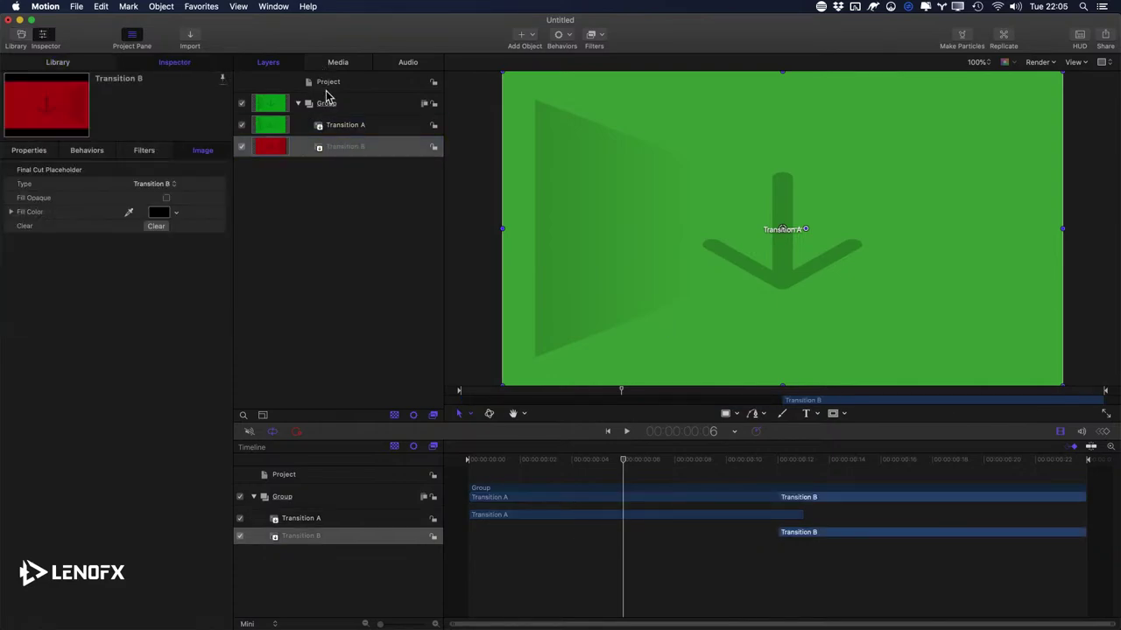
key("F1")
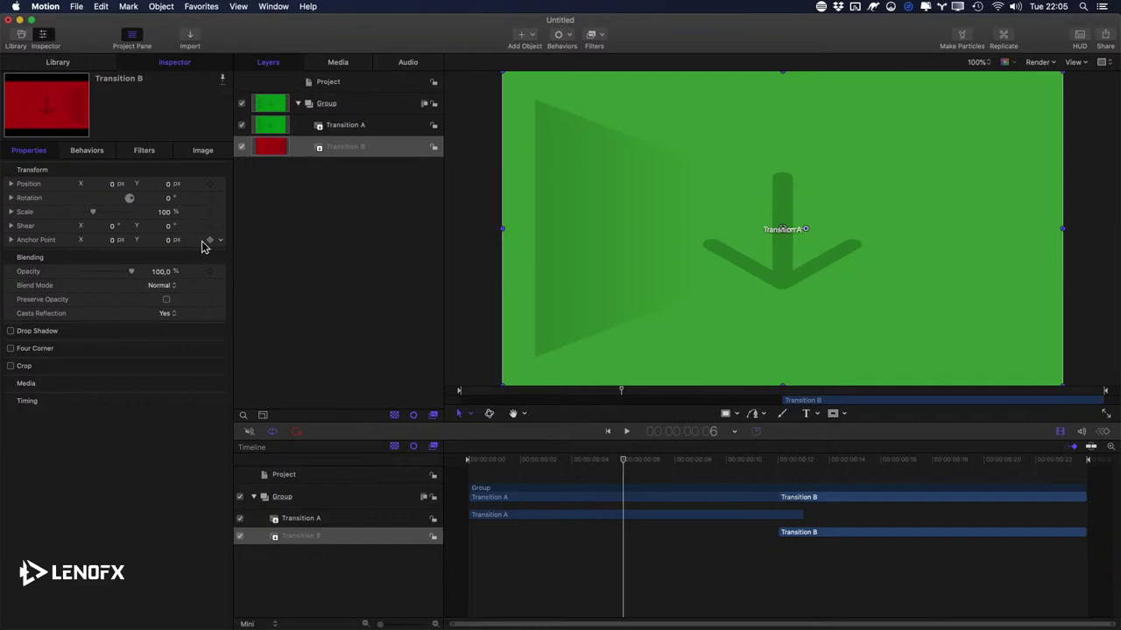
Step: Deactivate the Transition A layer and add a new empty group above Transition B
left_click(339, 128)
key("ctrl+t")
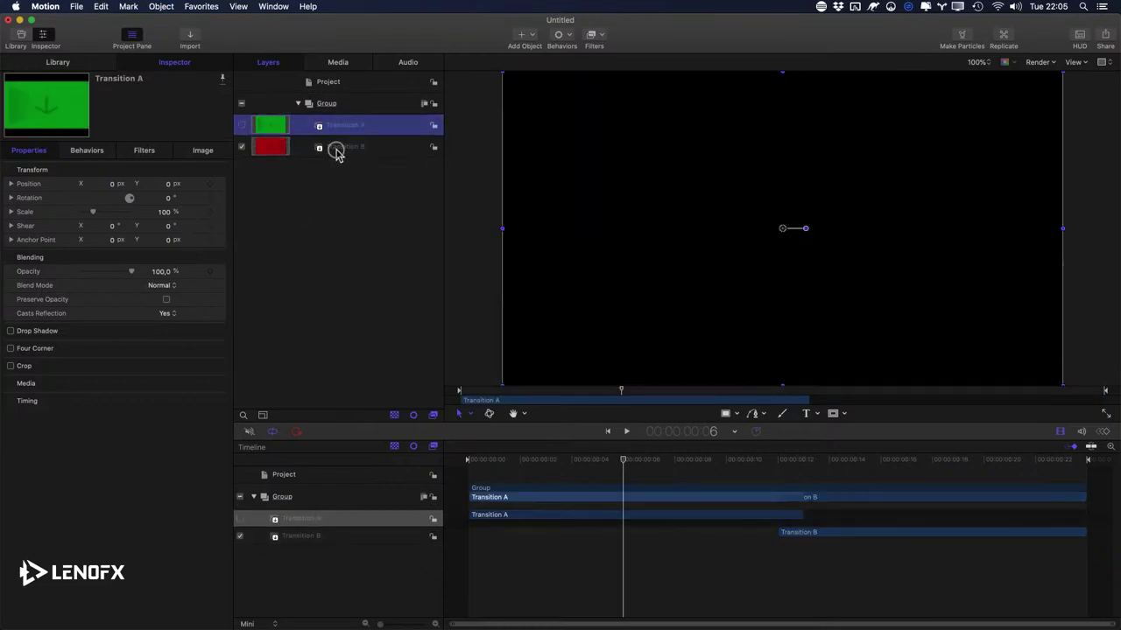
left_click(334, 146)
left_click(342, 126)
left_click(347, 149)
key("super+shift+g")
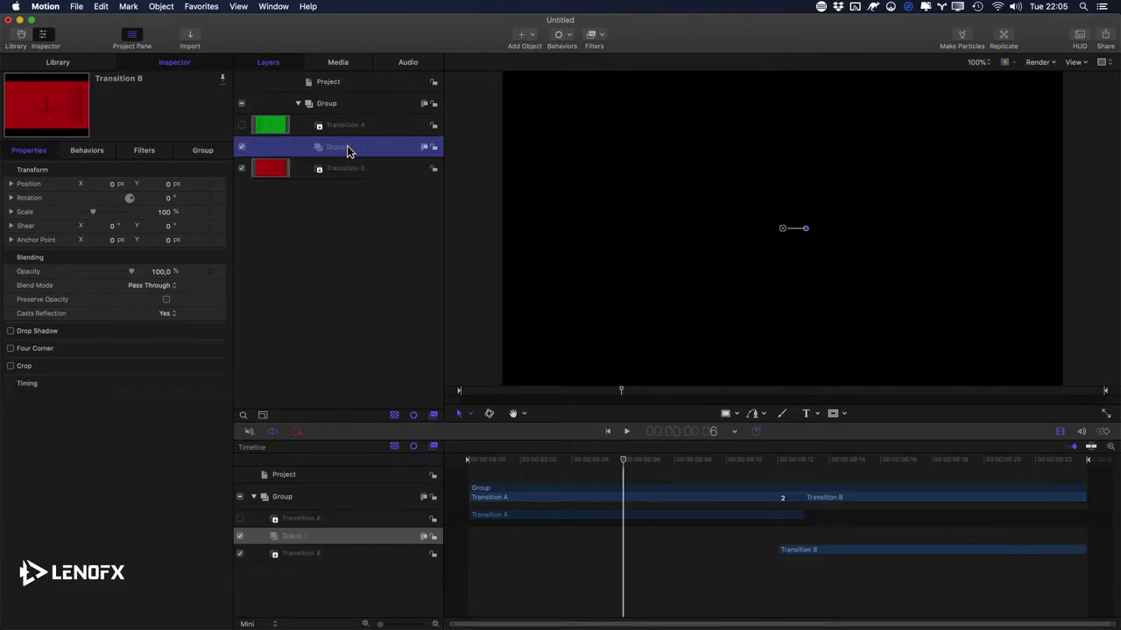
Step: Rename the new empty group above Transition B as B
double_click(347, 147)
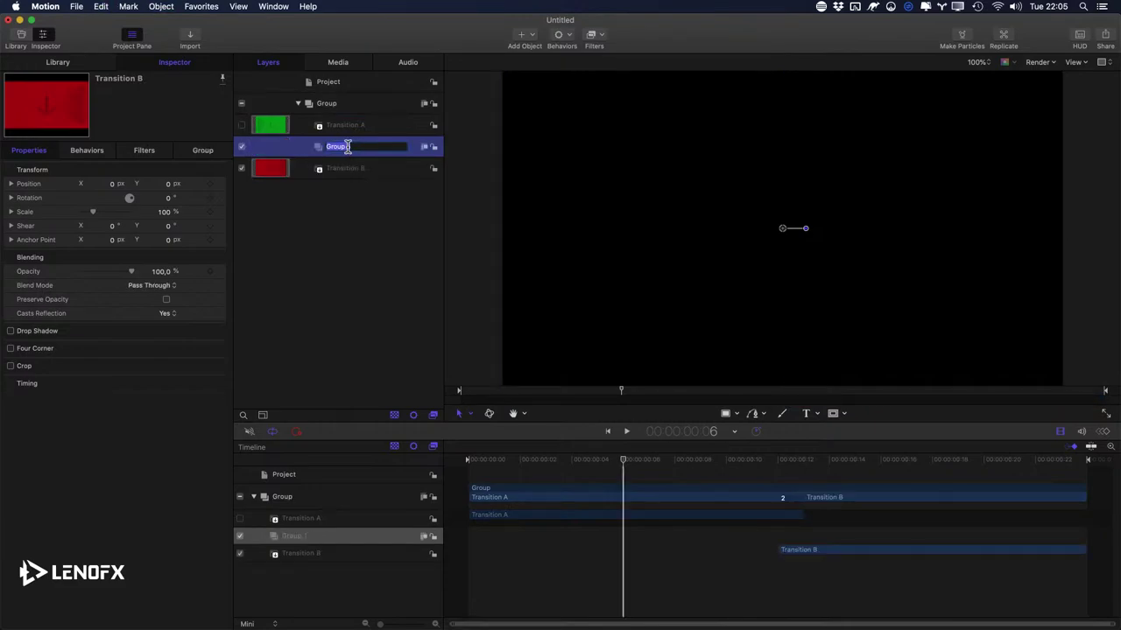
key("Return")
key("super+a")
left_click(347, 149)
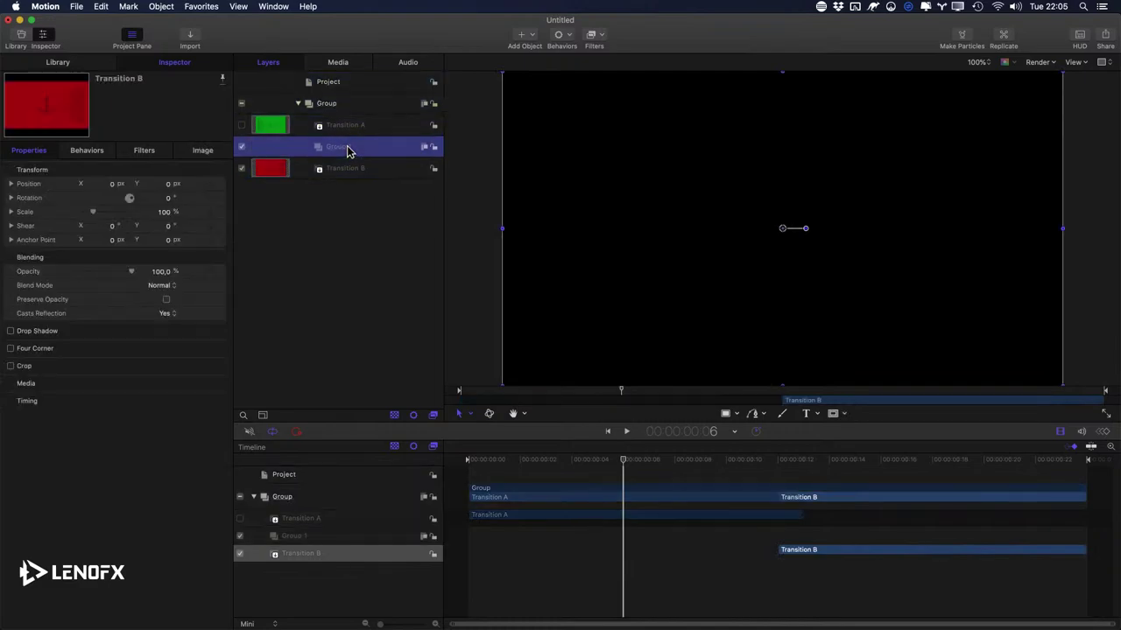
double_click(348, 147)
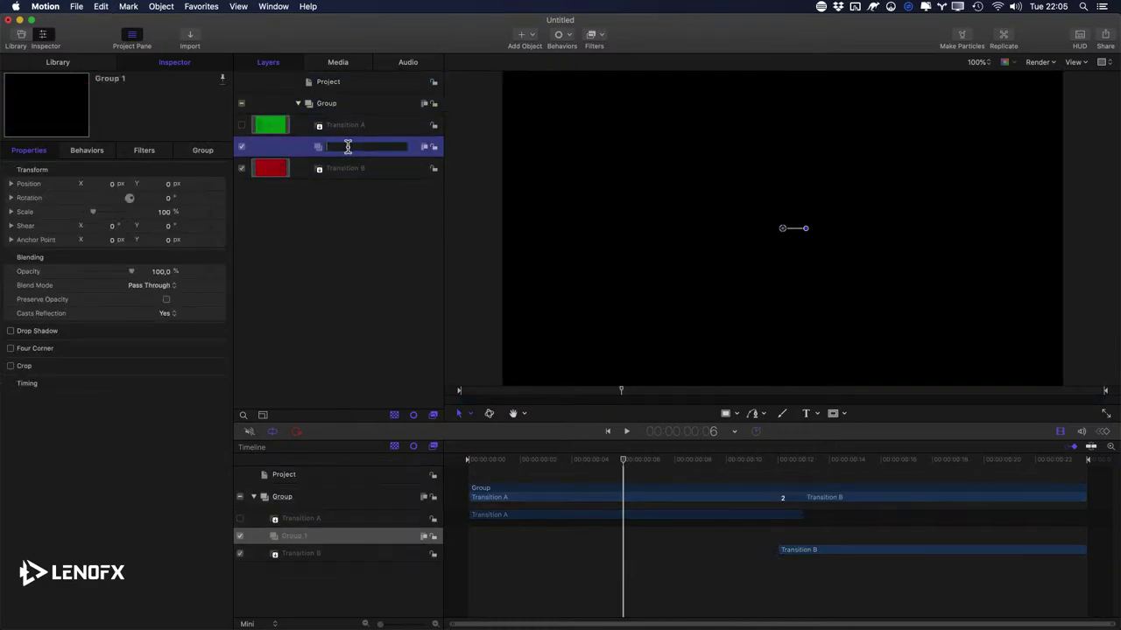
type("B")
key("Return")
Step: Move the Transition B layer into group B, select the group and place the playhead at frame 17
left_click_drag(345, 168, 345, 150)
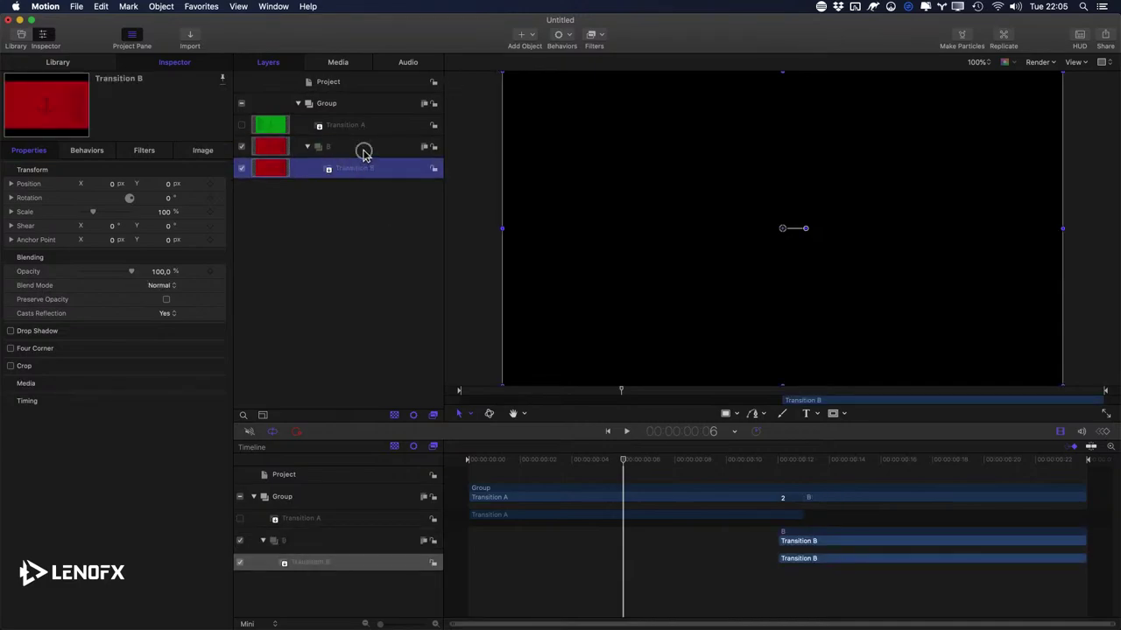
left_click(363, 149)
left_click(905, 459)
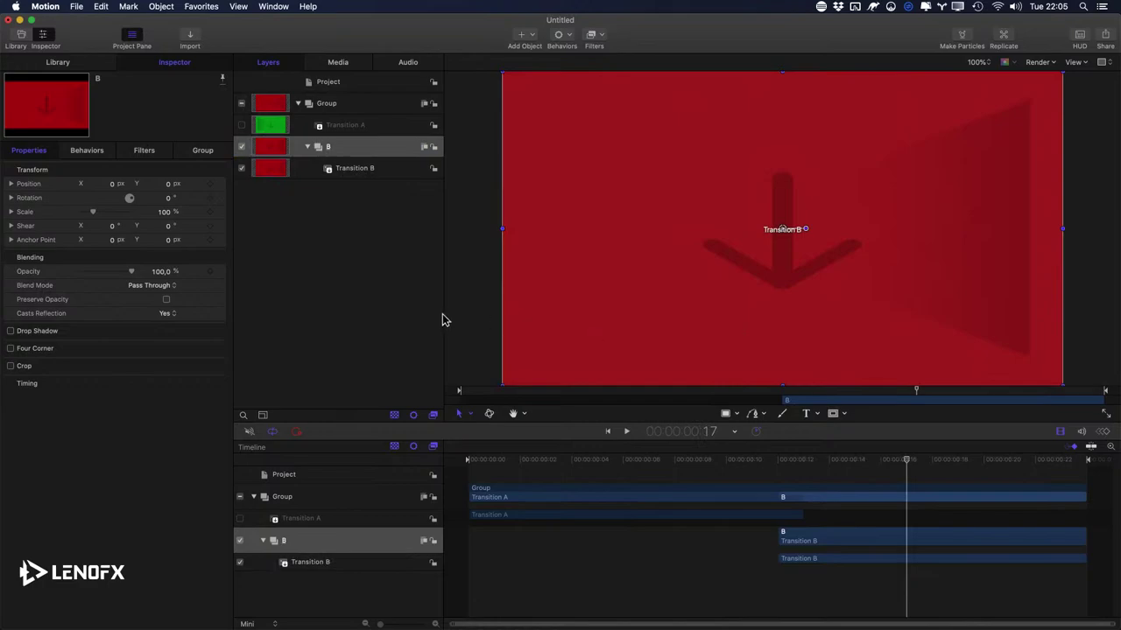
Step: Add the Kaleidotile filter from the Tiling category to group B
scroll(671, 275, "down", 5)
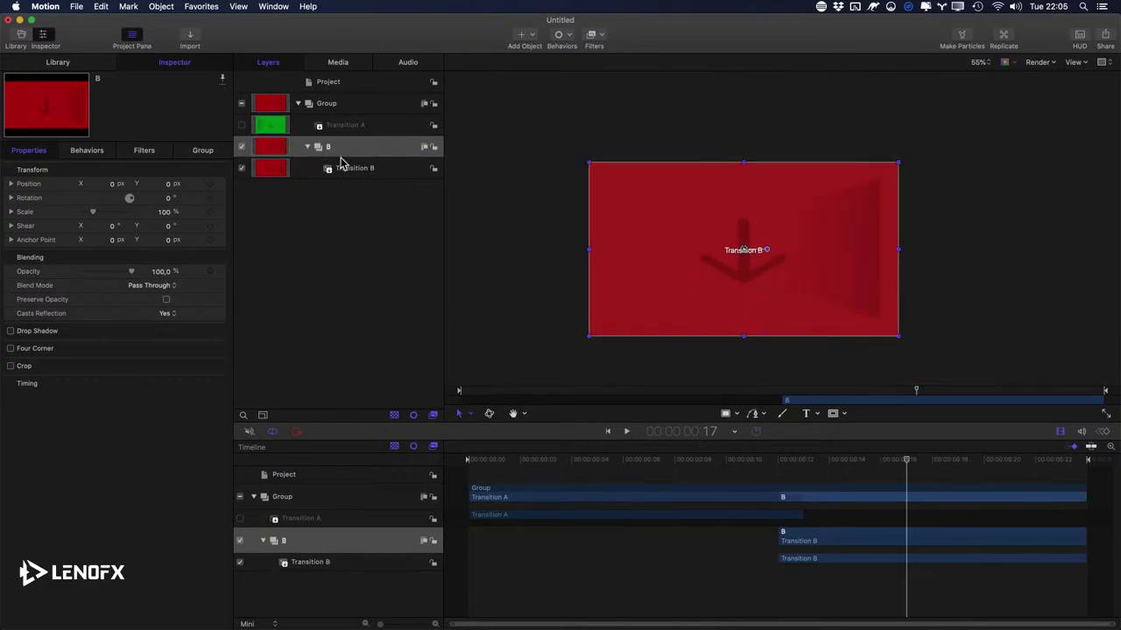
left_click(592, 37)
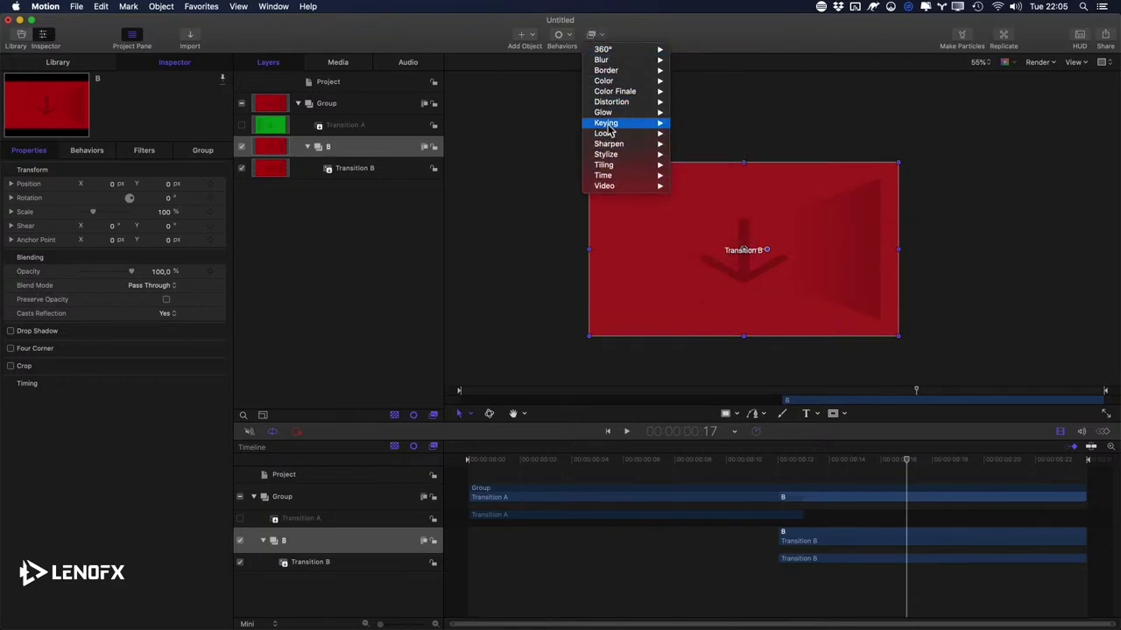
mouse_move(613, 117)
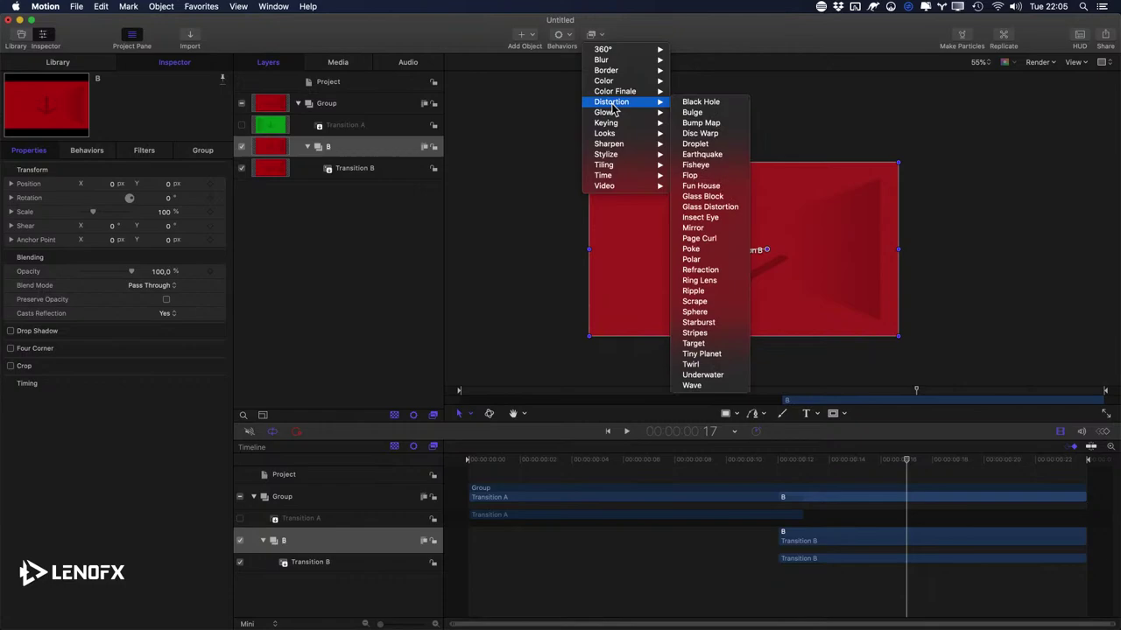
mouse_move(608, 164)
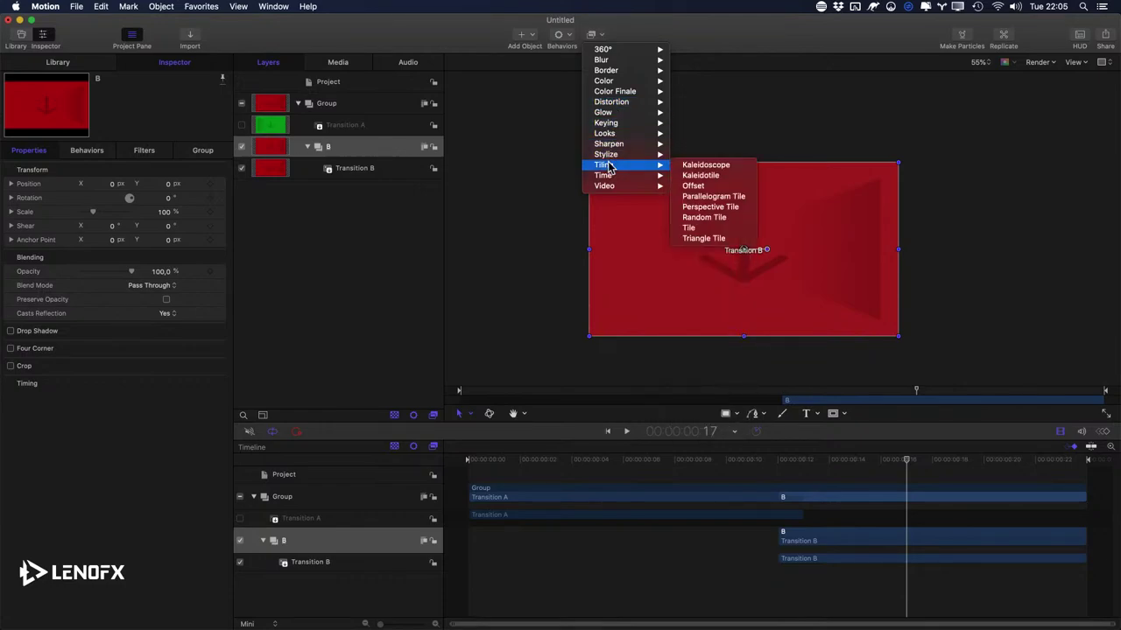
left_click(705, 179)
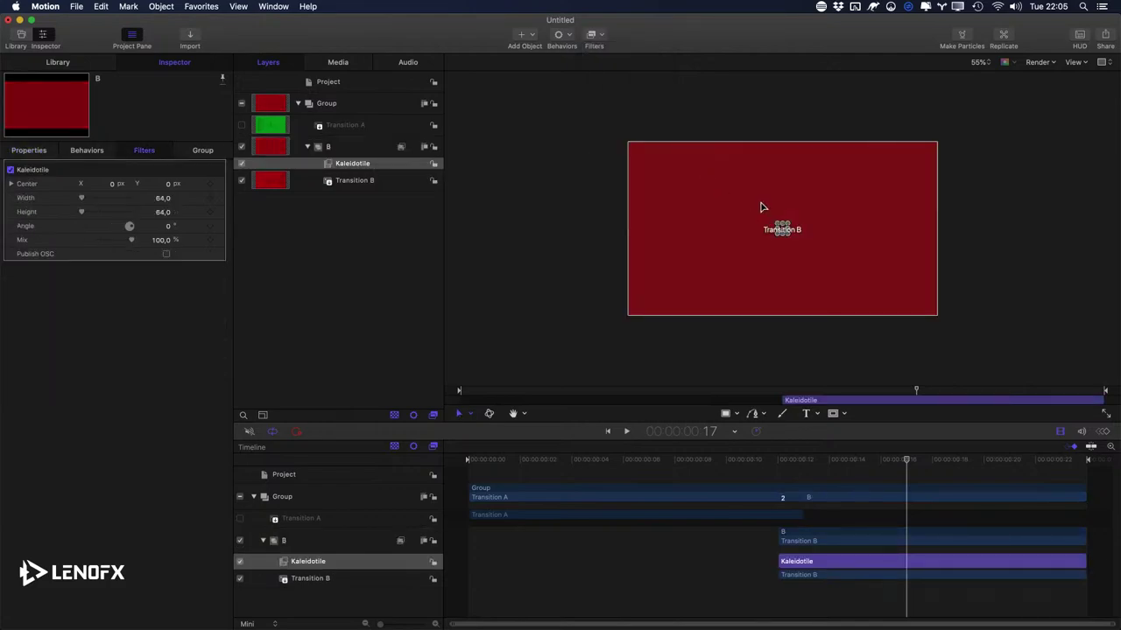
Step: Toggle the full view area and enlarge the Kaleidotile tile on the canvas to about 1187 by 1187
left_click(238, 6)
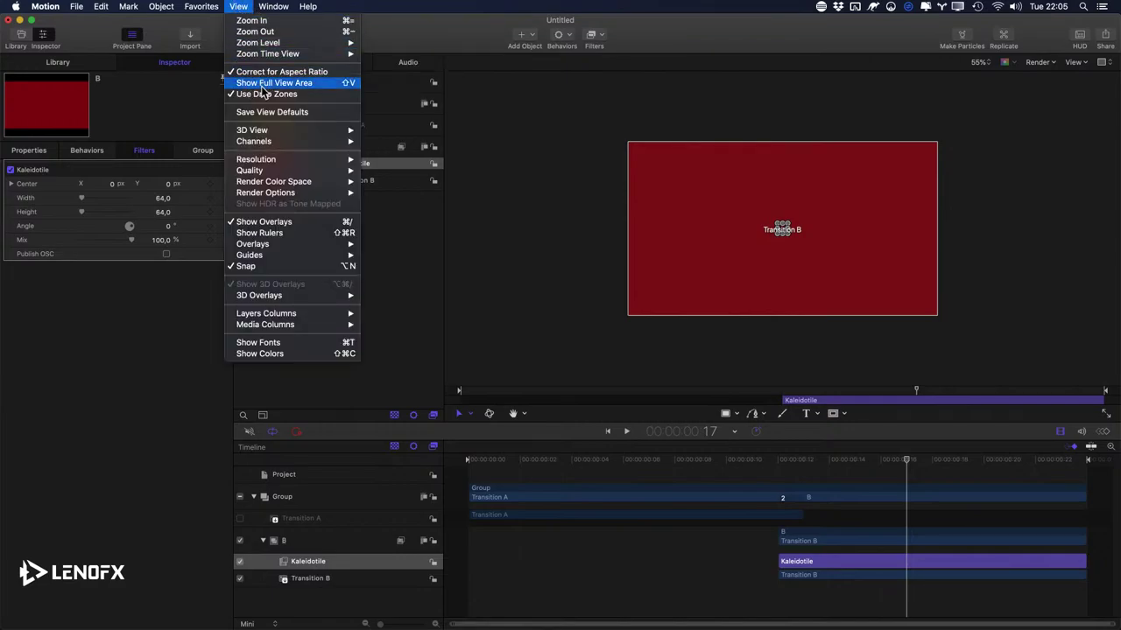
left_click(344, 84)
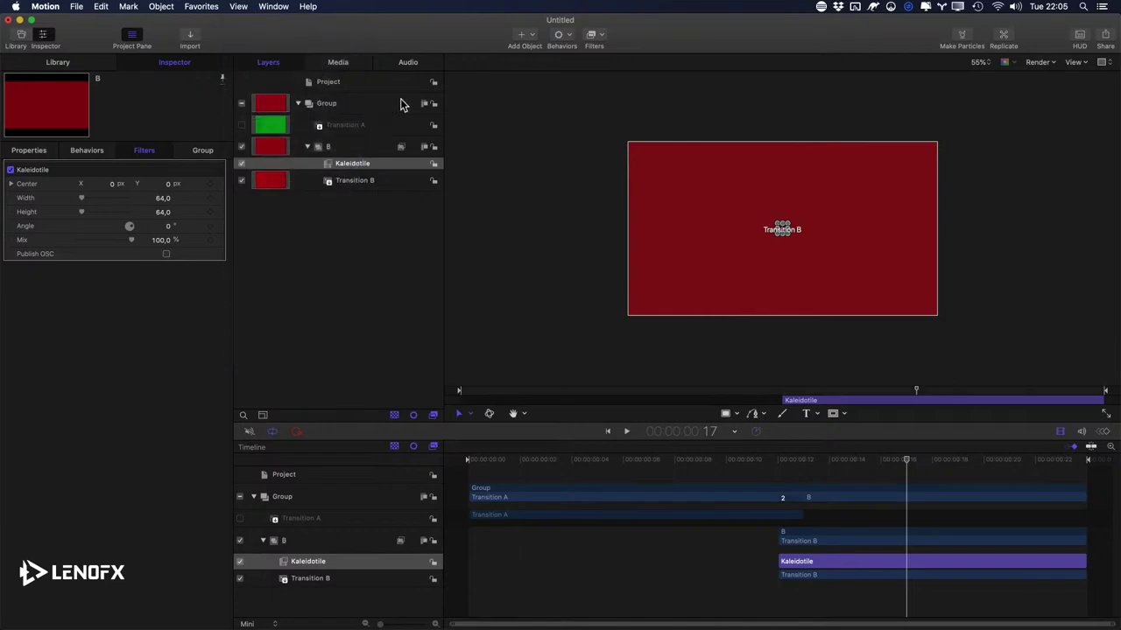
key("shift+v")
left_click_drag(786, 234, 879, 317)
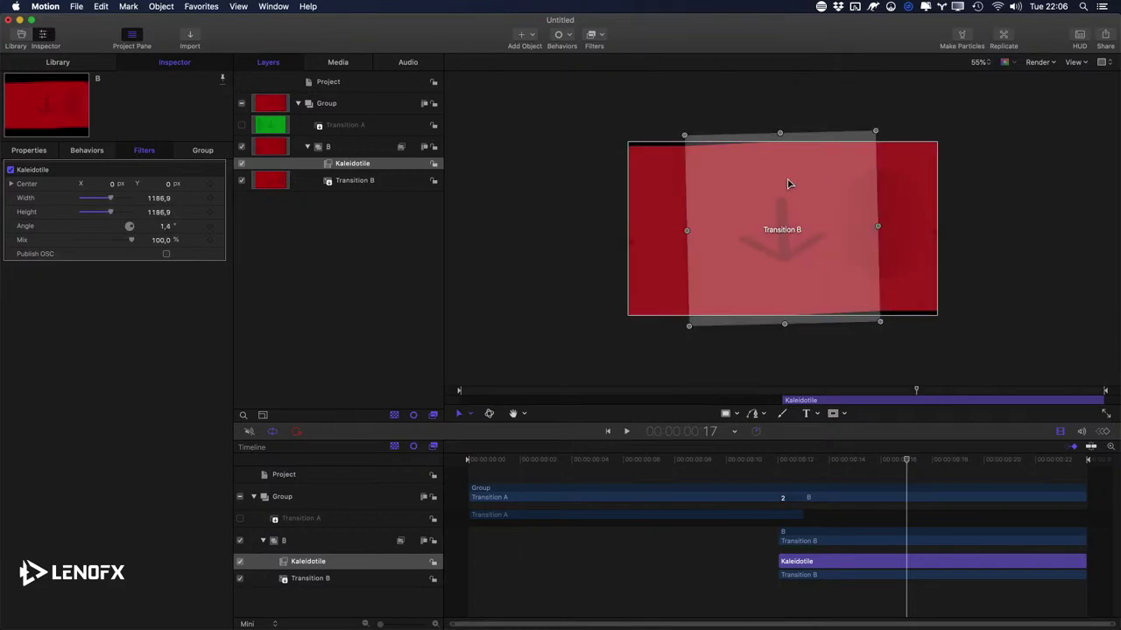
Step: Check the project's resolution and set the Kaleidotile filter's width to 1920, height to 1080 and angle to 0°
left_click(318, 84)
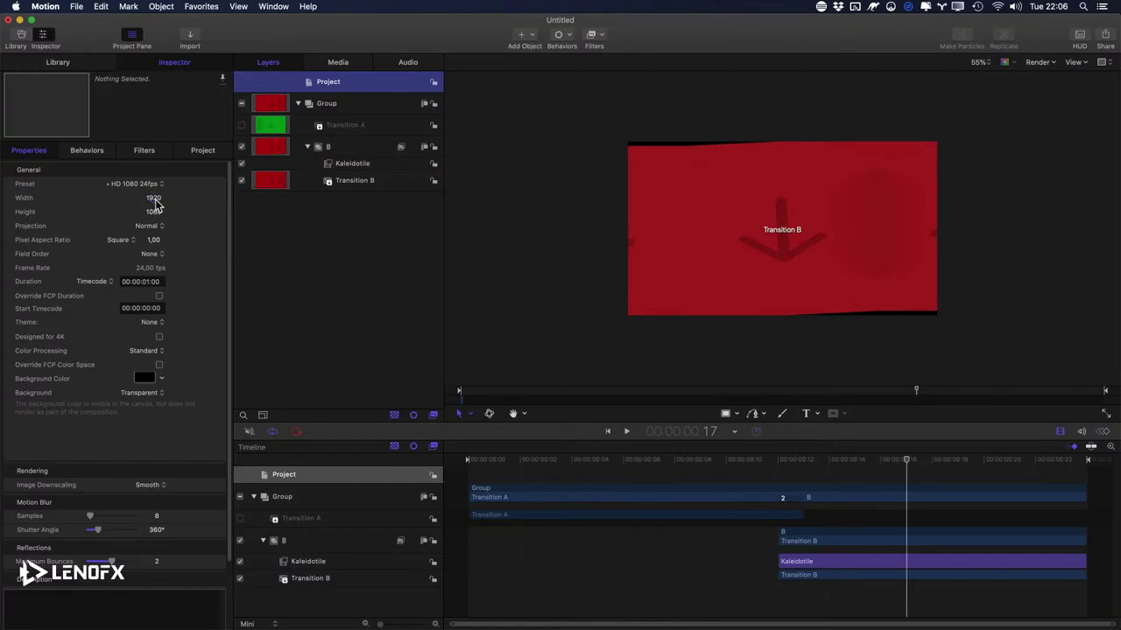
left_click(374, 166)
left_click(160, 199)
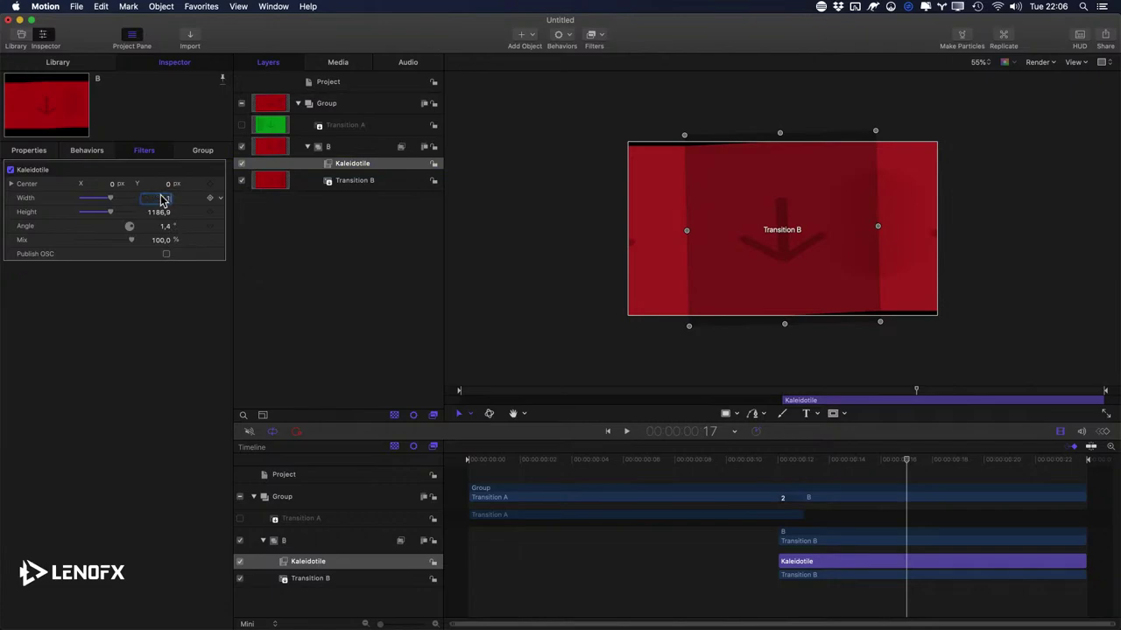
key("Tab")
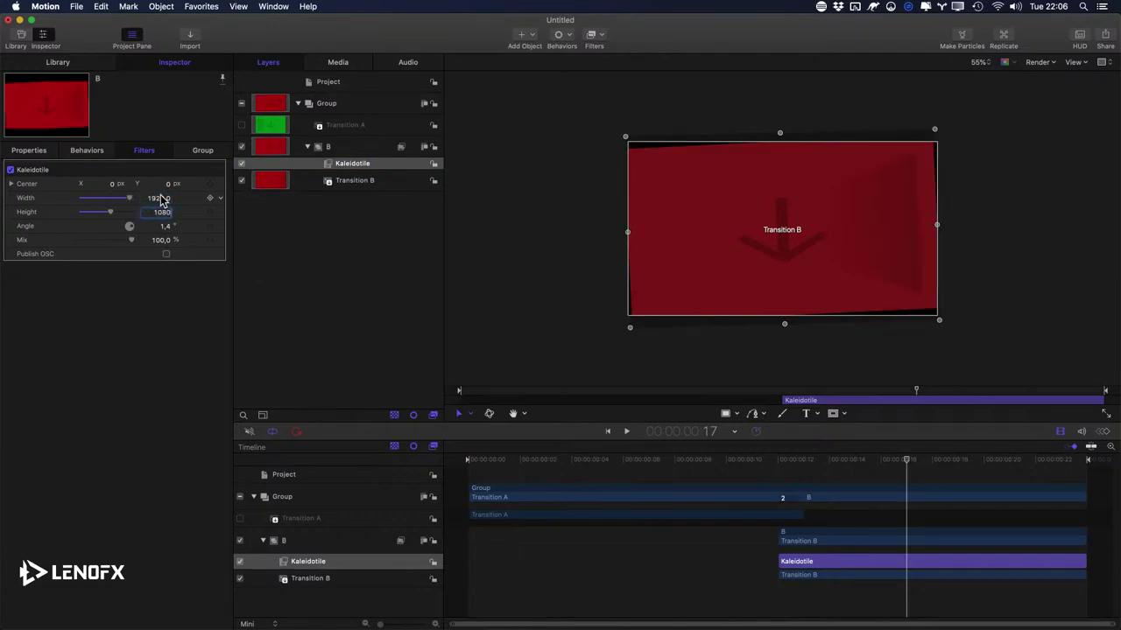
key("Return")
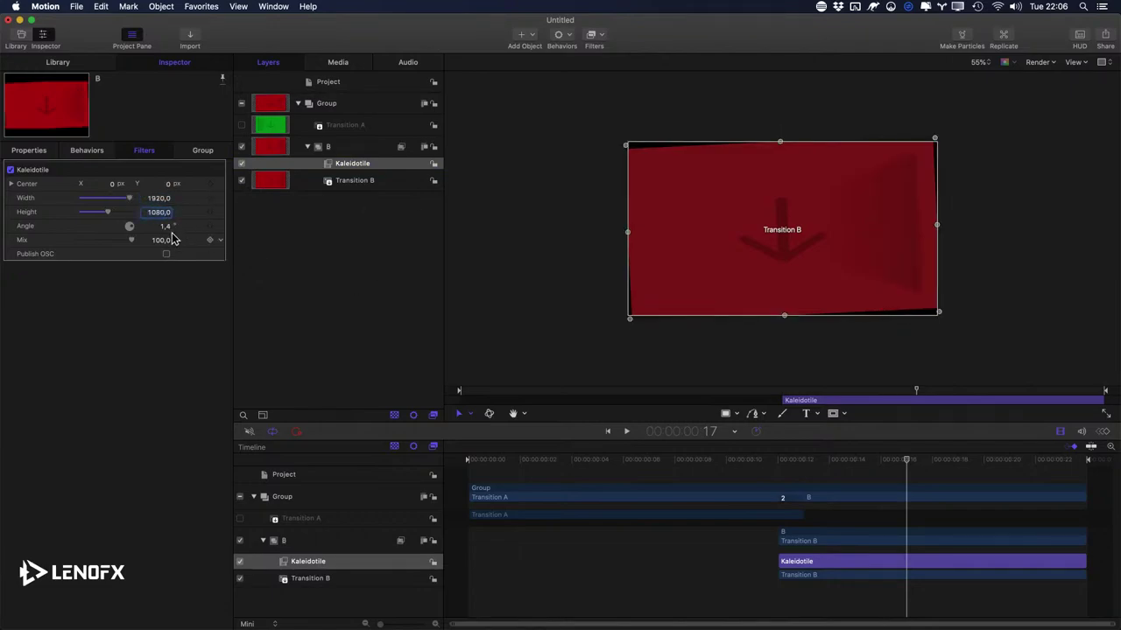
left_click(173, 229)
type("0")
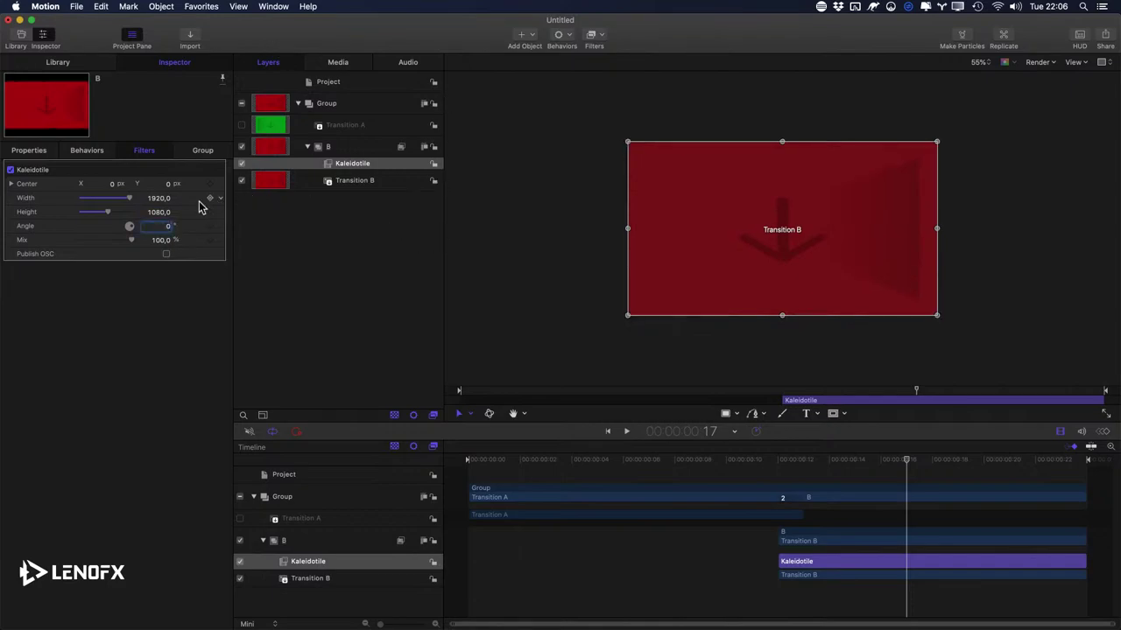
Step: Widen the Kaleidotile tile to 3460 and enable Fixed Resolution for group B
left_click_drag(157, 200, 156, 198)
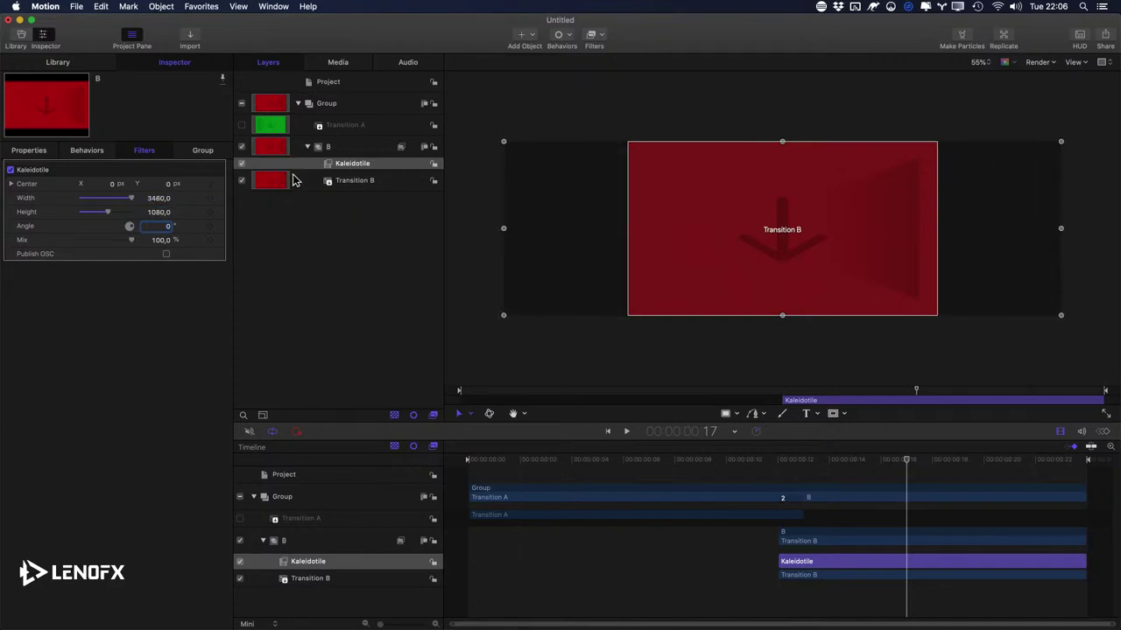
left_click(333, 153)
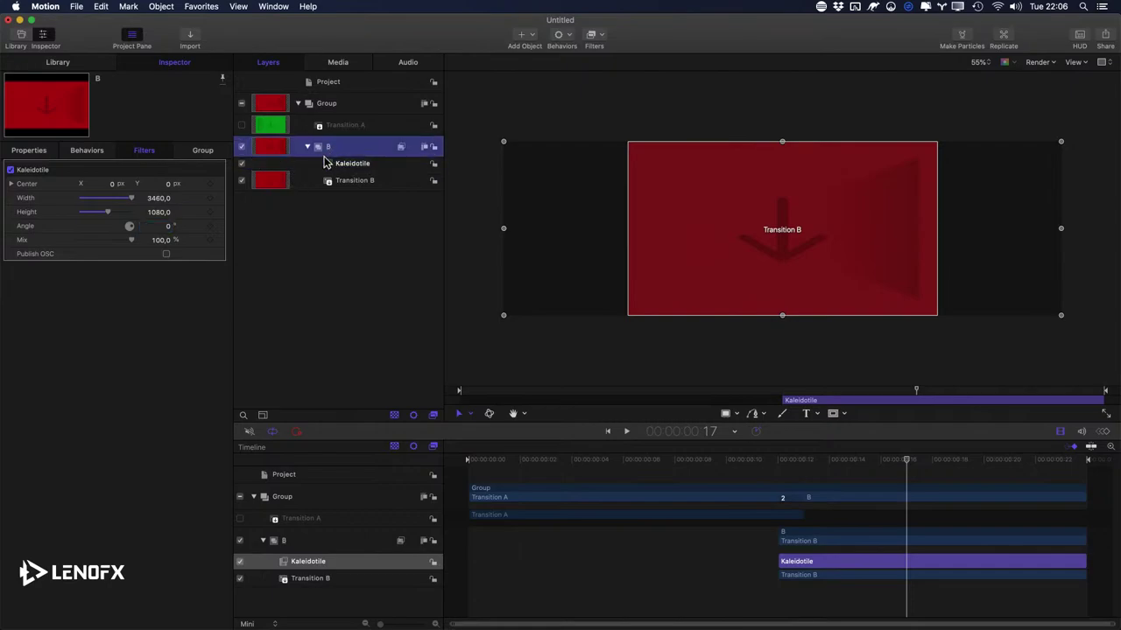
left_click(203, 151)
left_click(167, 198)
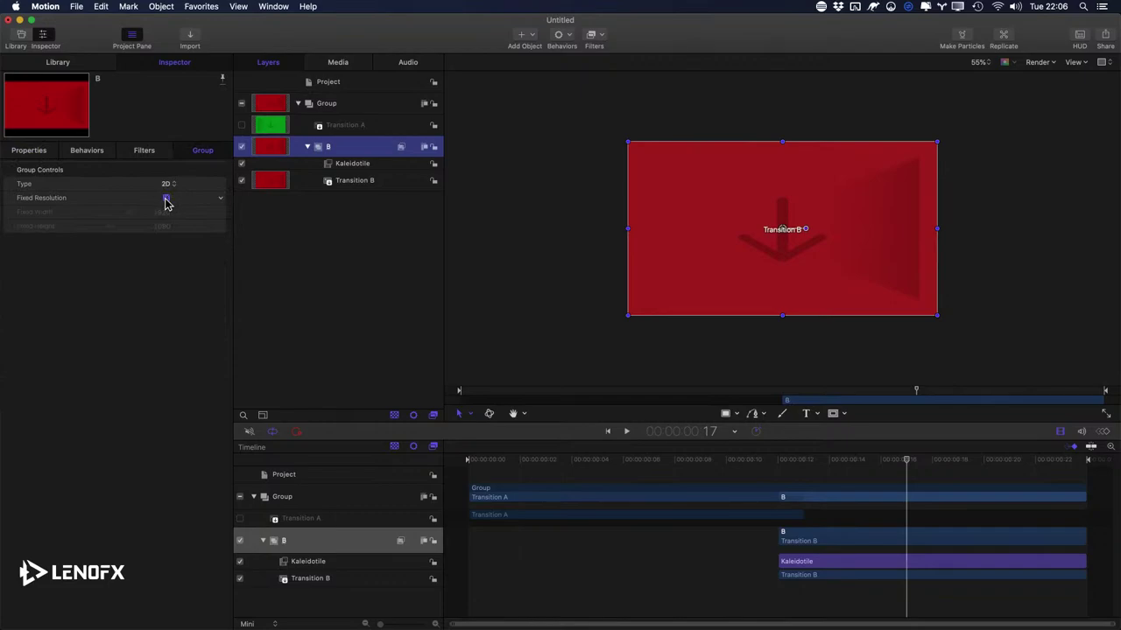
Step: Enlarge the Kaleidotile filter on group B to a width of 6222 and a height of 3620
left_click(325, 164)
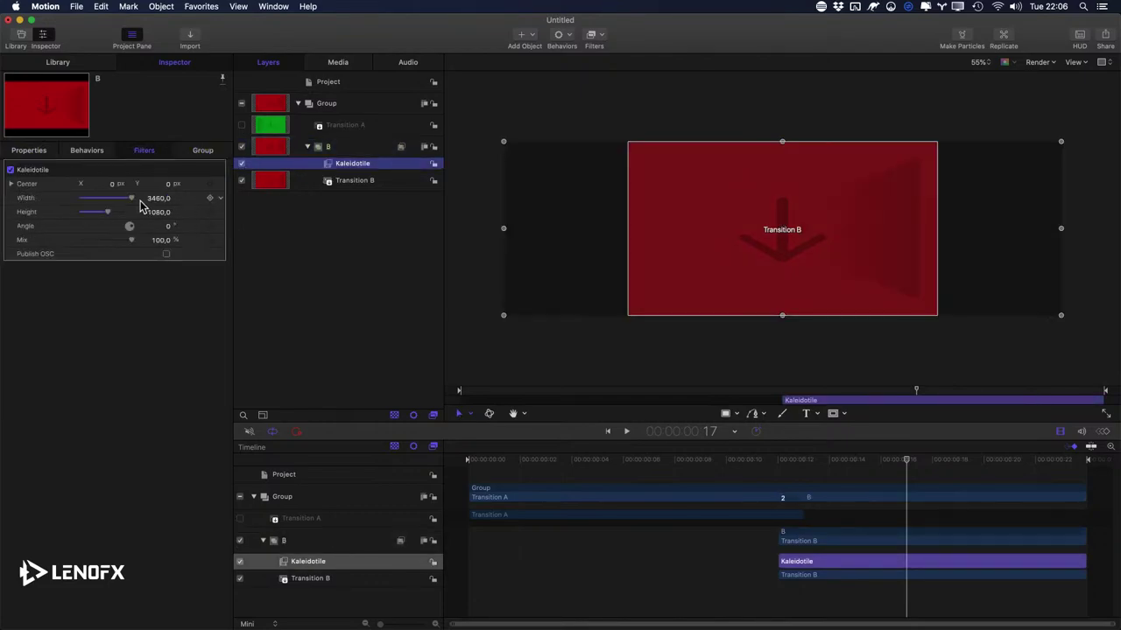
key("Return")
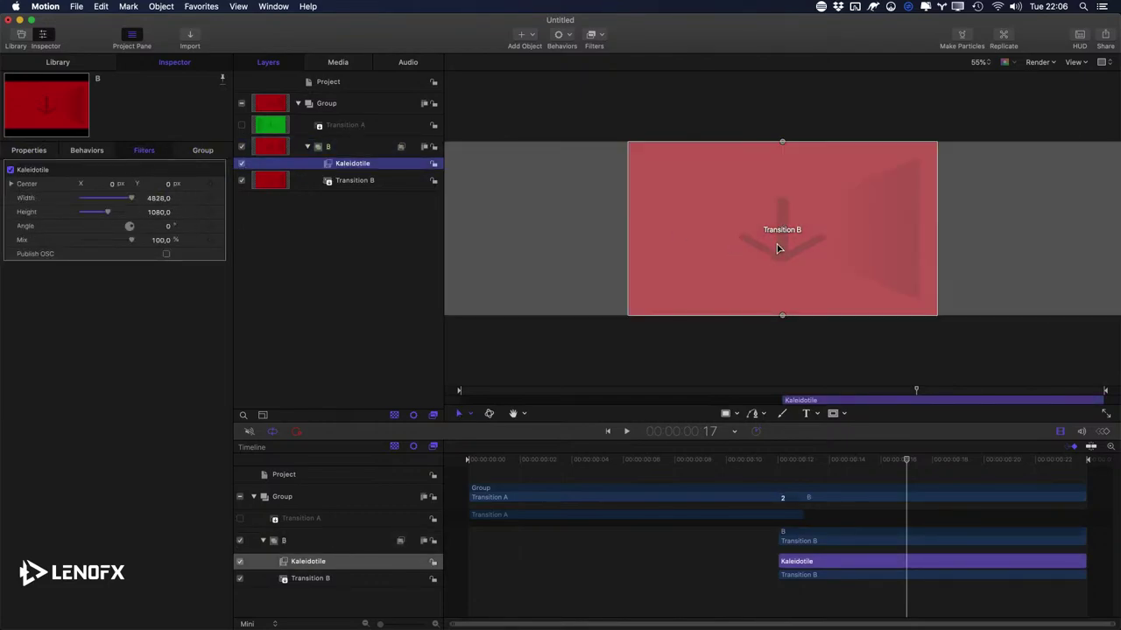
key("z")
left_click(730, 248, "alt")
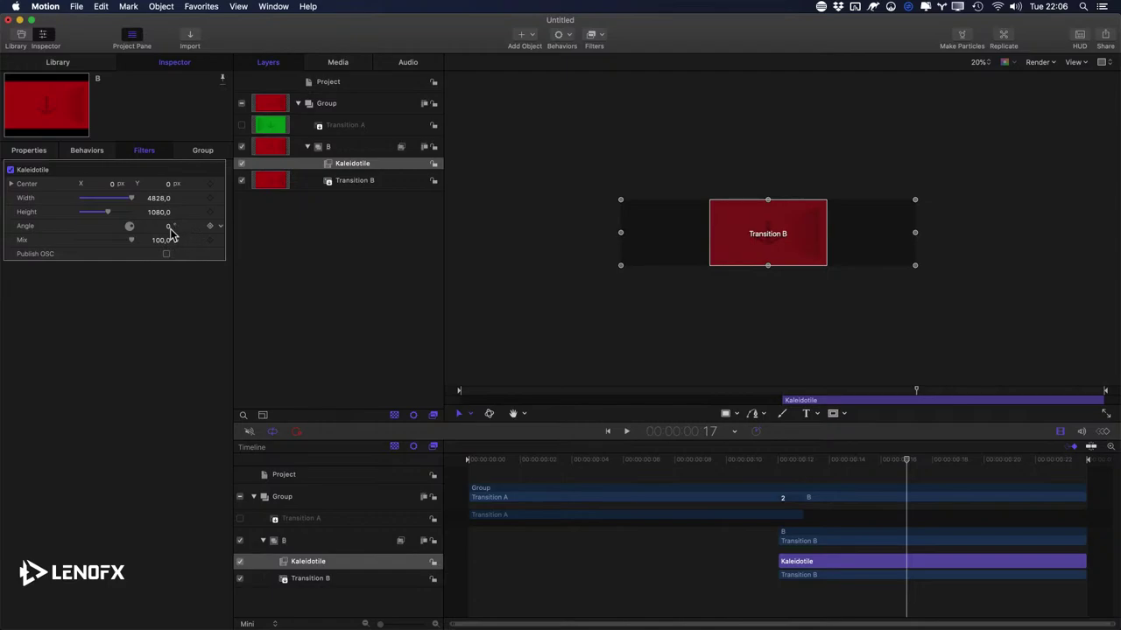
left_click_drag(154, 200, 161, 214)
Step: Move the Kaleidotile filter from group B onto the Transition B layer and reduce its width to 6062.5
left_click_drag(358, 169, 366, 184)
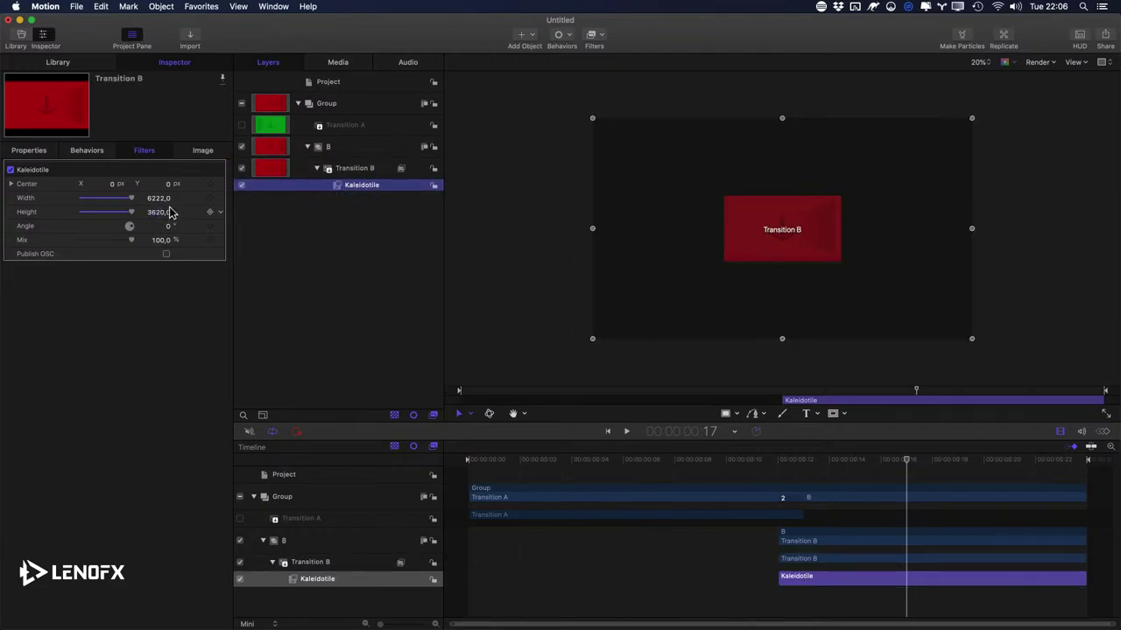
left_click_drag(153, 199, 159, 203)
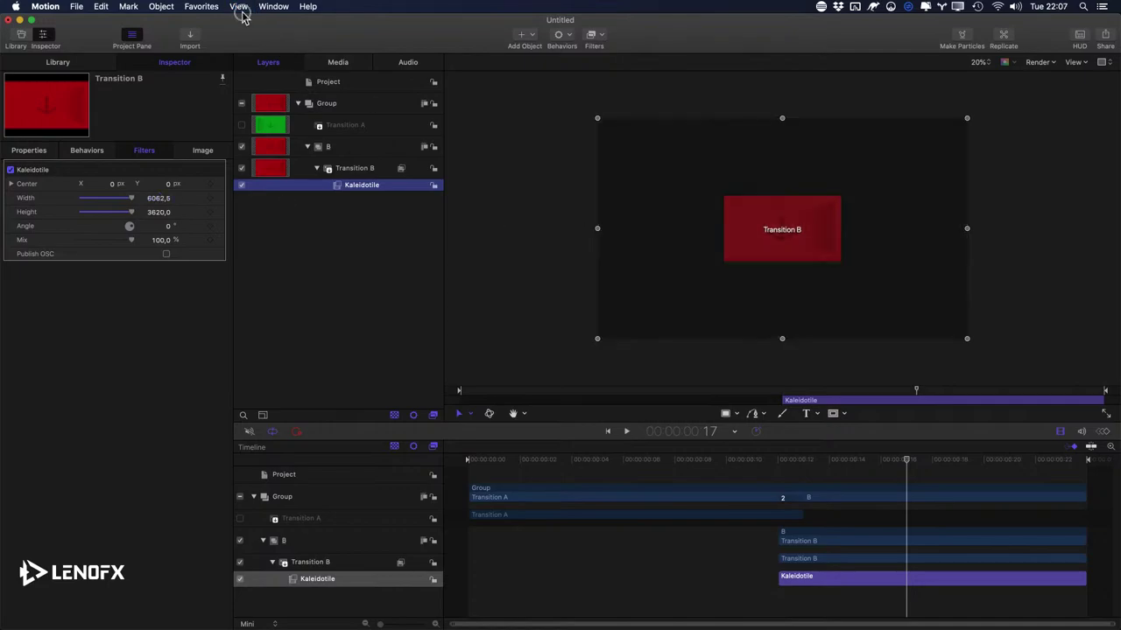
left_click(239, 6)
left_click(274, 83)
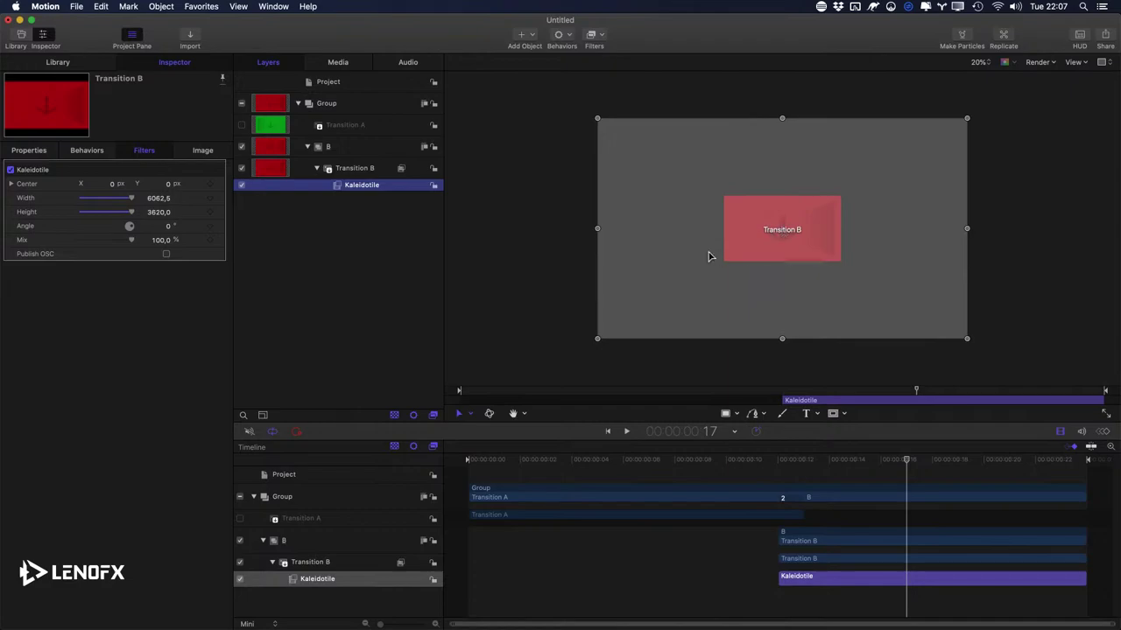
Step: Set the width to 1920 and the height to 1080 for the Kaleidotile filter on Transition B
left_click(349, 169)
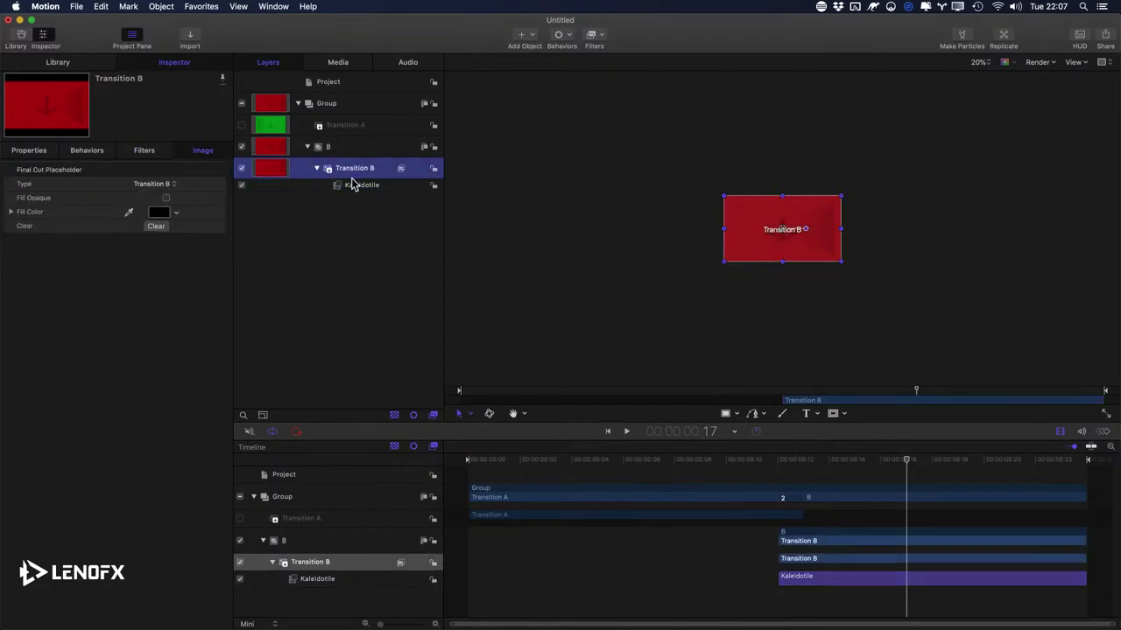
left_click(349, 187)
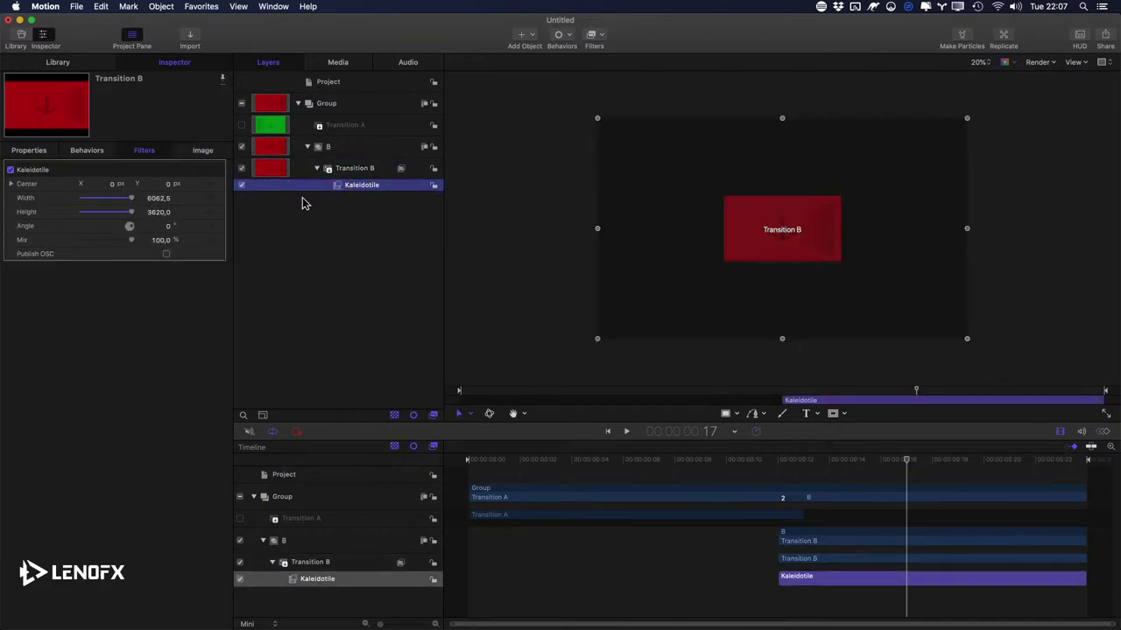
left_click(151, 198)
type("1920")
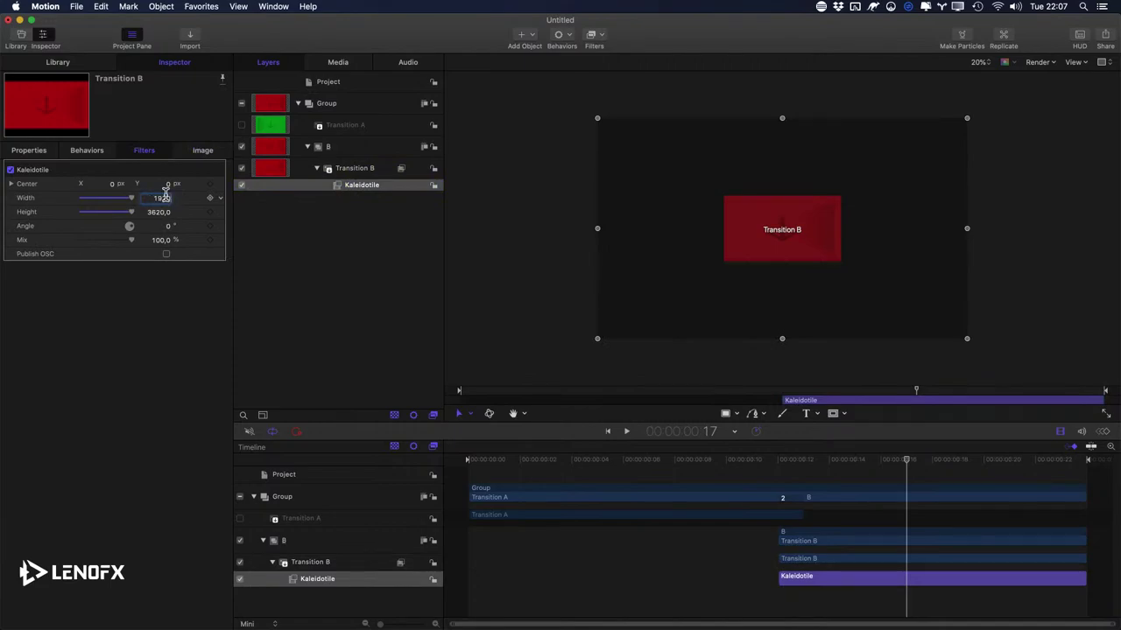
key("Tab")
type("1080")
key("Return")
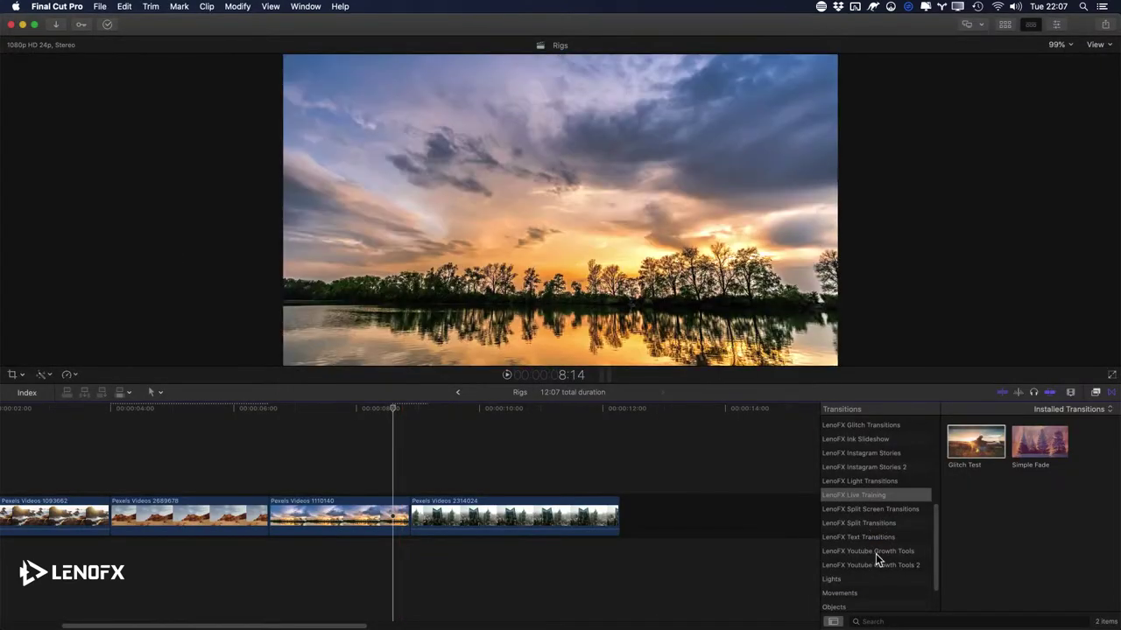
Step: Switch to Final Cut Pro and browse the LenoFX Flat Transitions and LenoFX 50 Fast Transitions categories
scroll(871, 495, "up", 5)
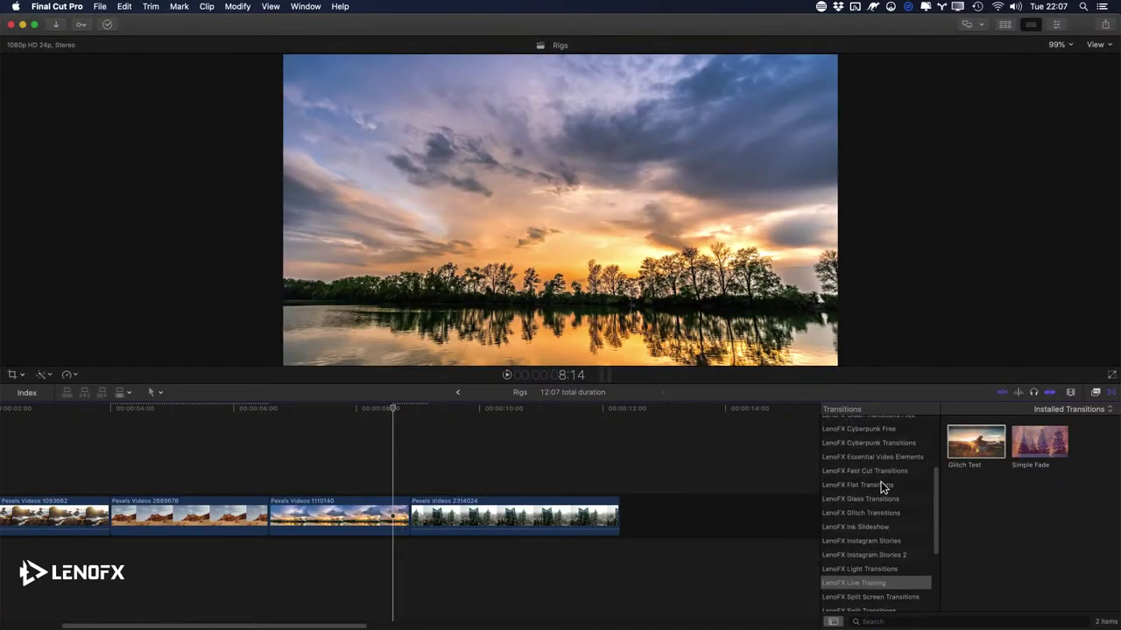
left_click(880, 487)
scroll(882, 496, "up", 2)
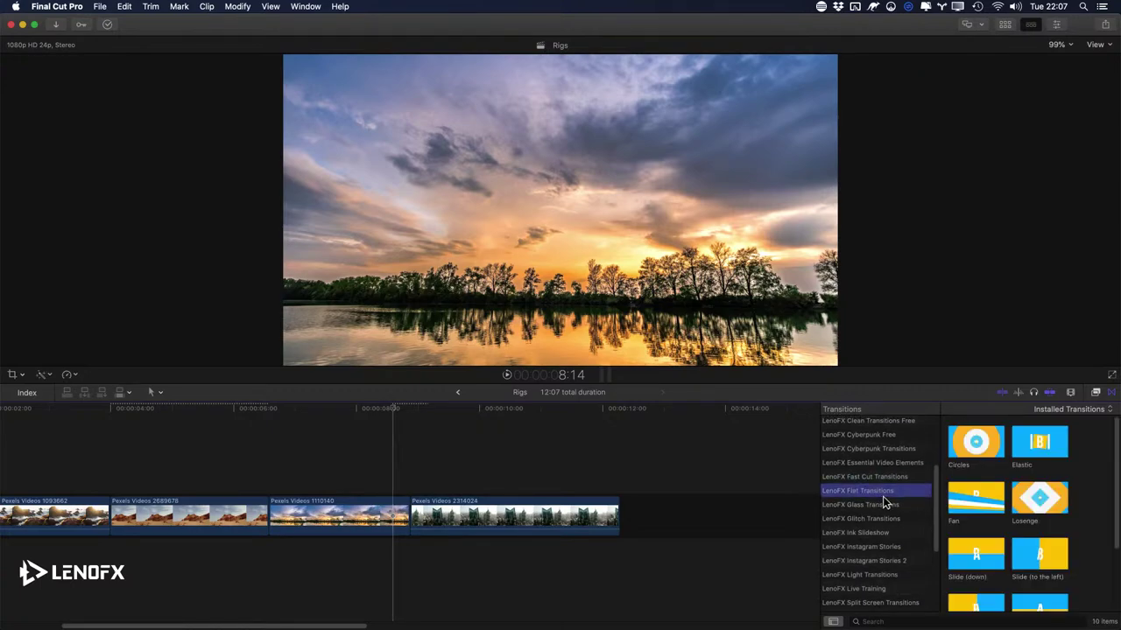
scroll(882, 497, "up", 3)
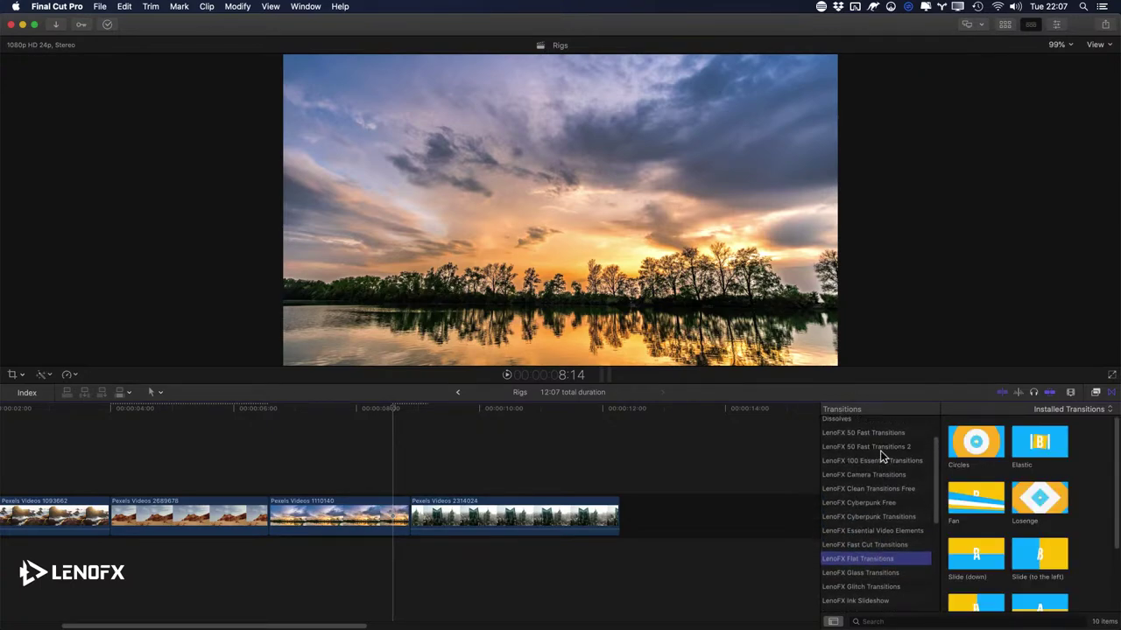
left_click(880, 446)
left_click(879, 435)
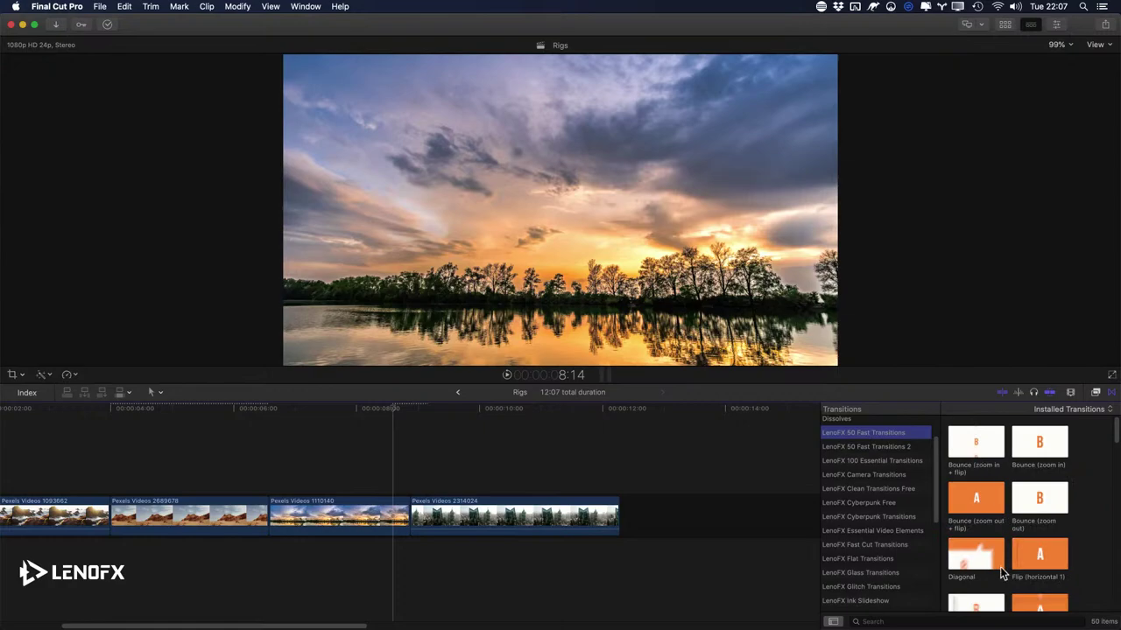
Step: Find the Zoom in (long) transition in LenoFX 50 Fast Transitions and open it in Motion
scroll(1013, 563, "down", 1)
scroll(1013, 563, "down", 2)
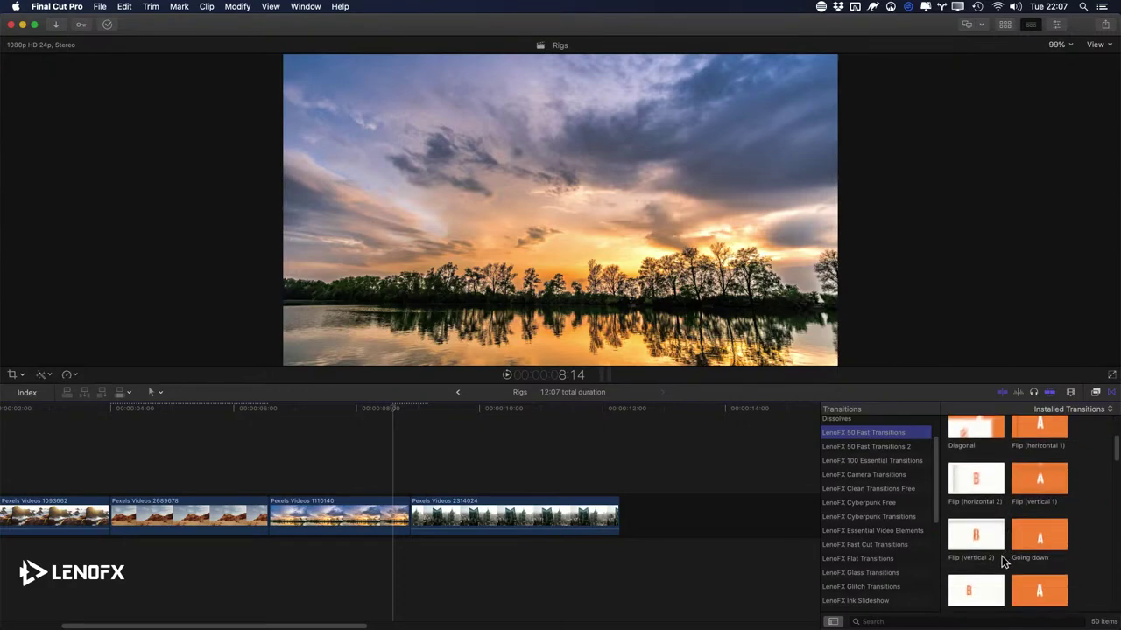
scroll(1007, 561, "down", 4)
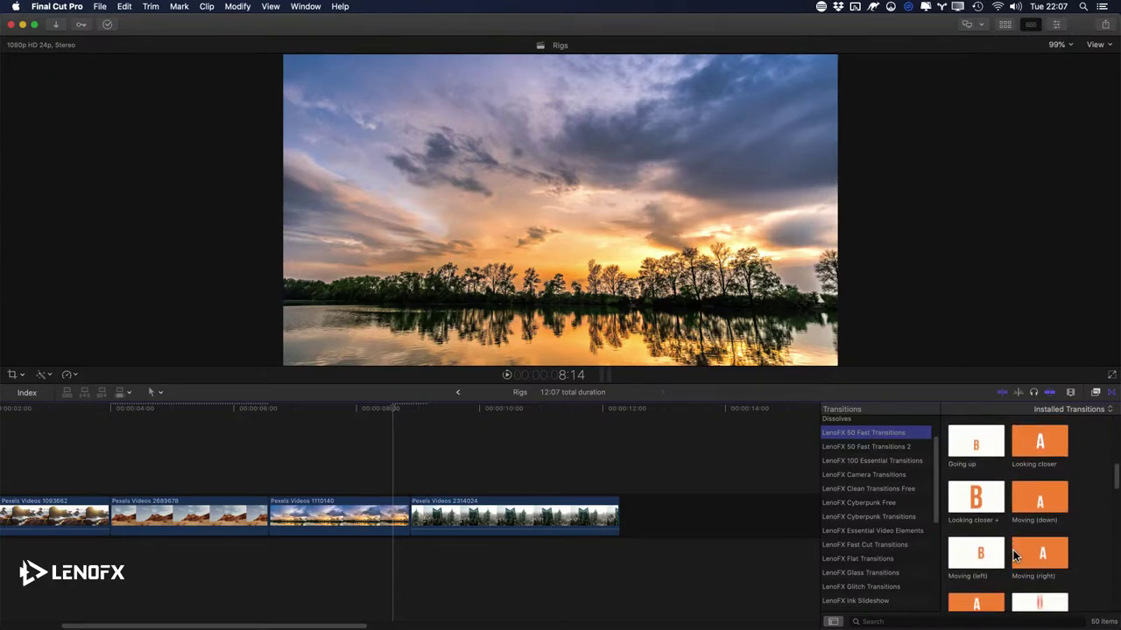
scroll(1014, 556, "down", 4)
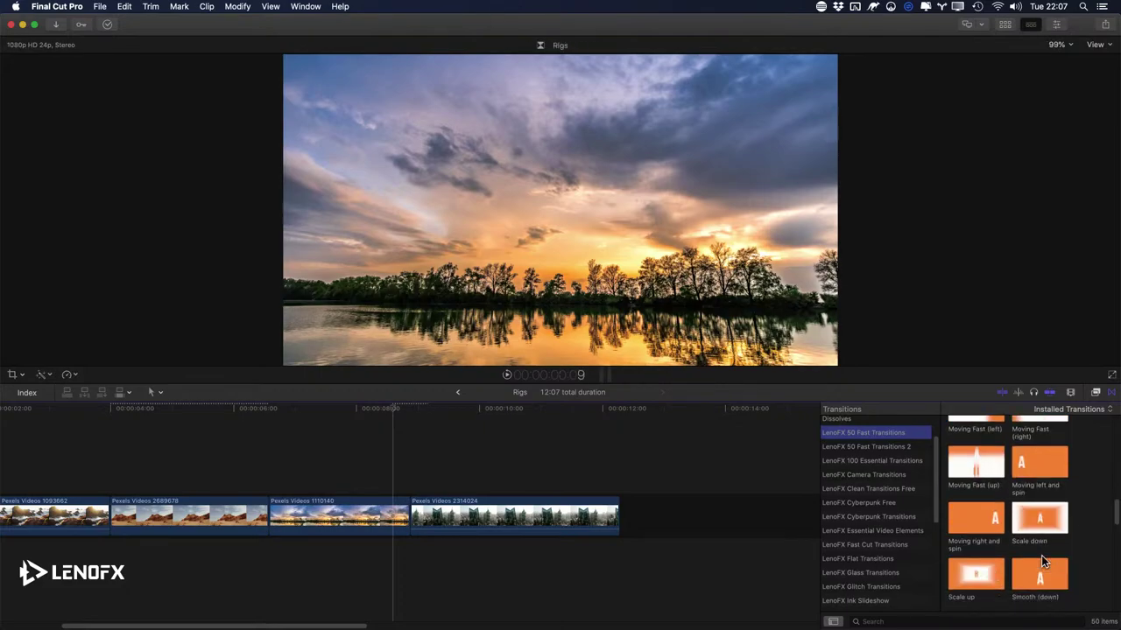
scroll(1041, 556, "down", 2)
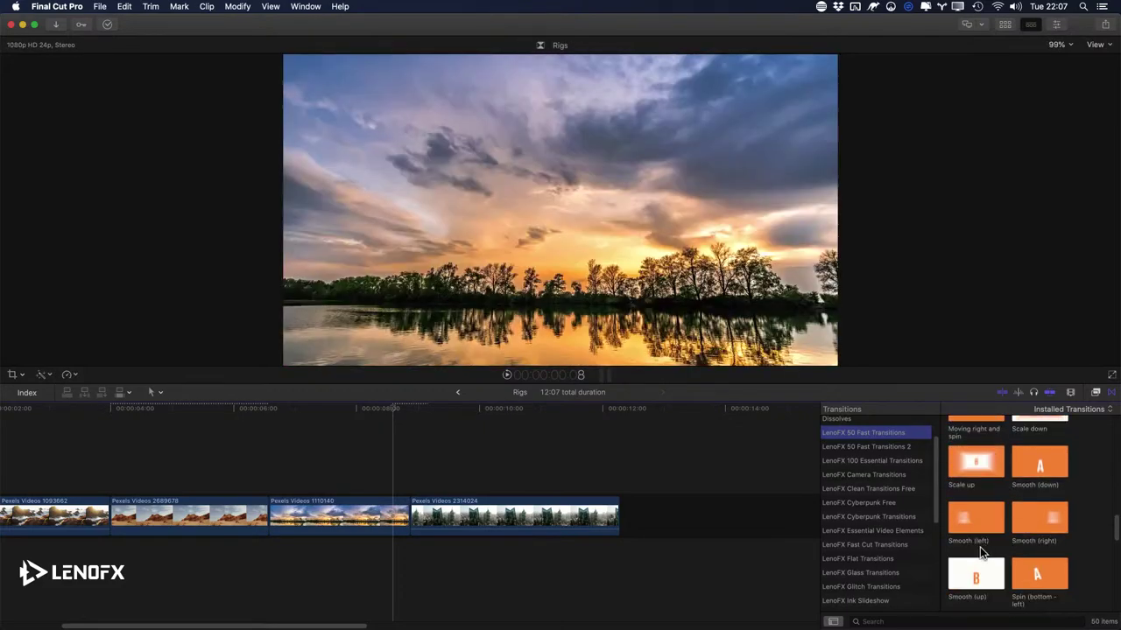
scroll(980, 548, "down", 3)
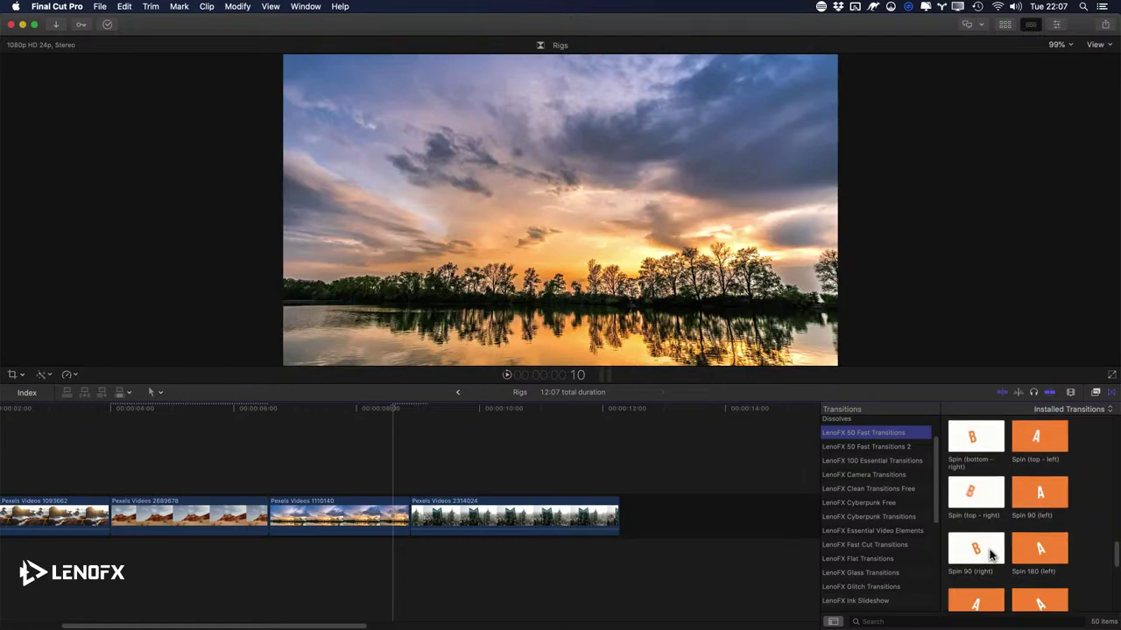
scroll(992, 547, "down", 4)
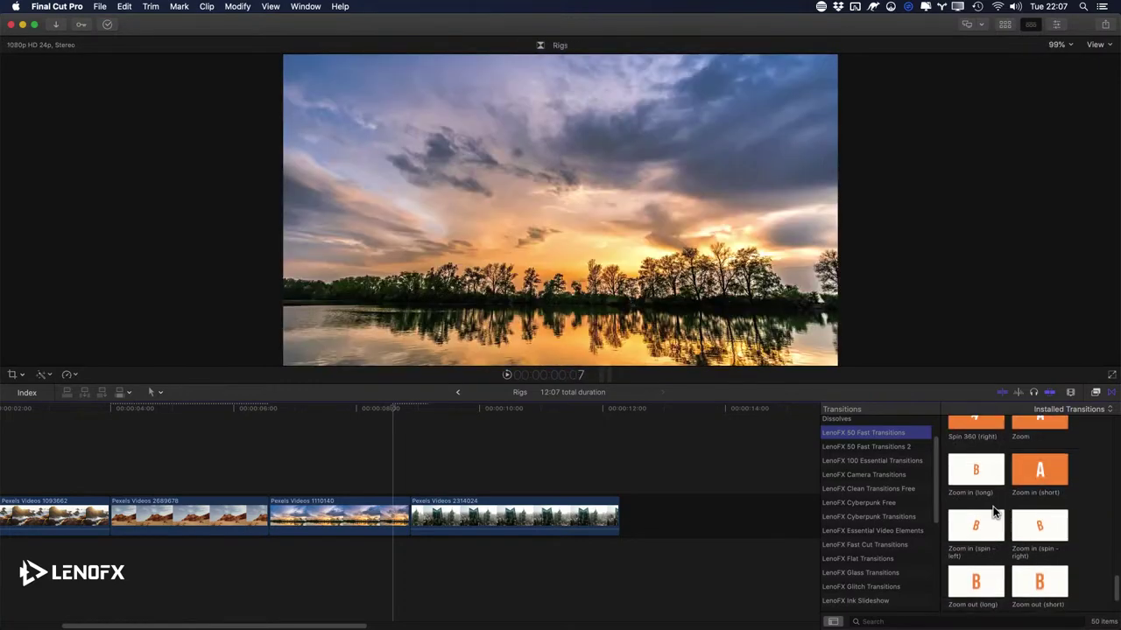
scroll(981, 515, "up", 1)
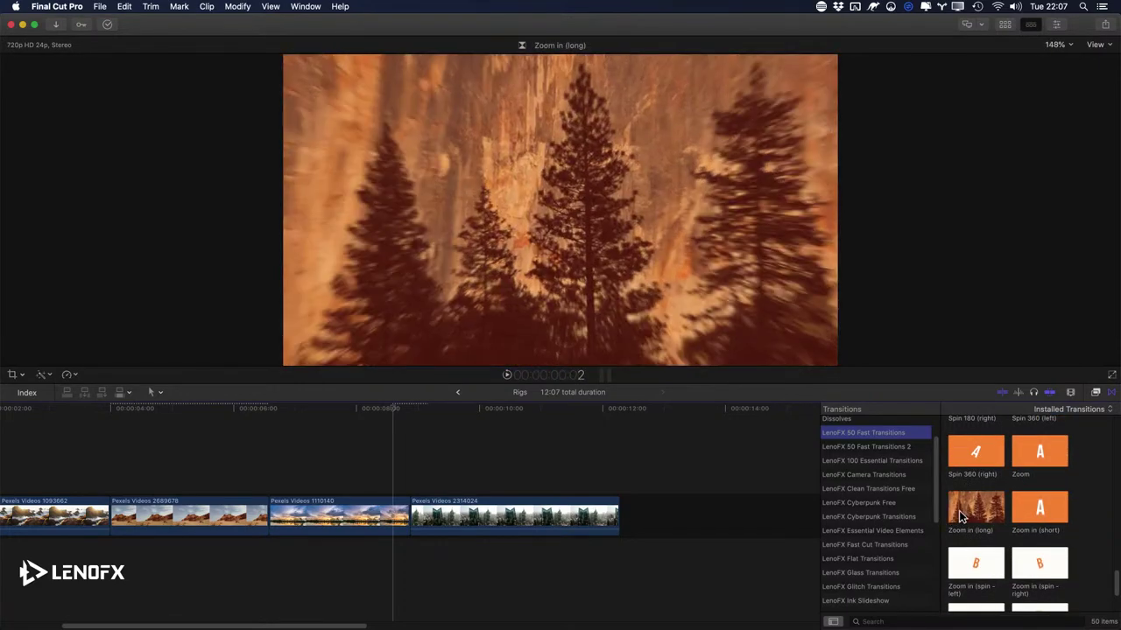
right_click(995, 504)
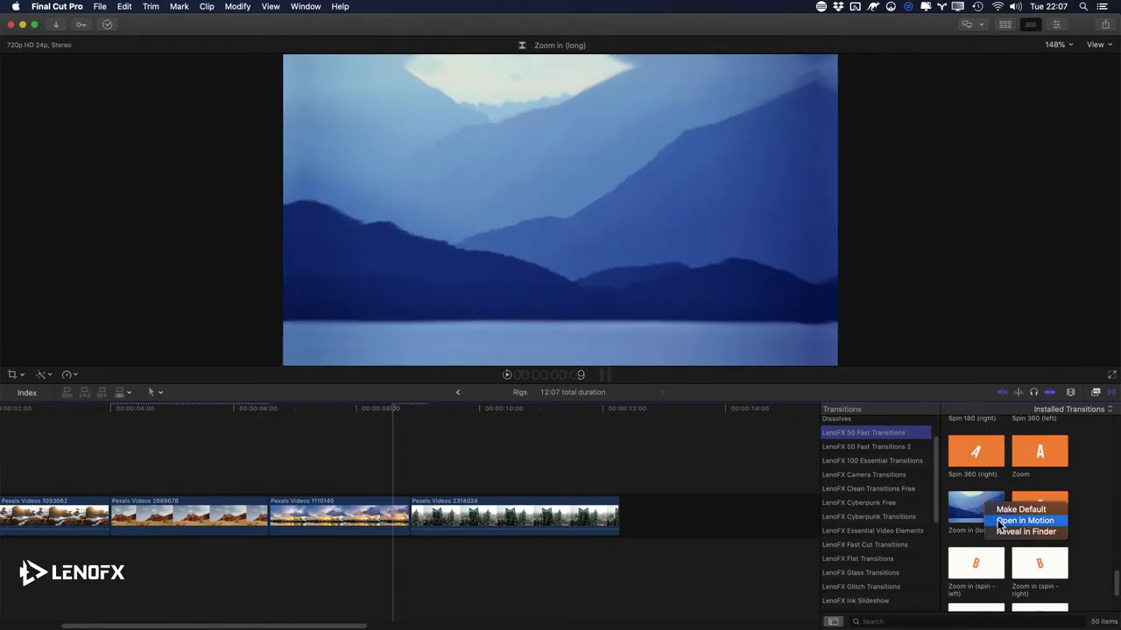
left_click(999, 521)
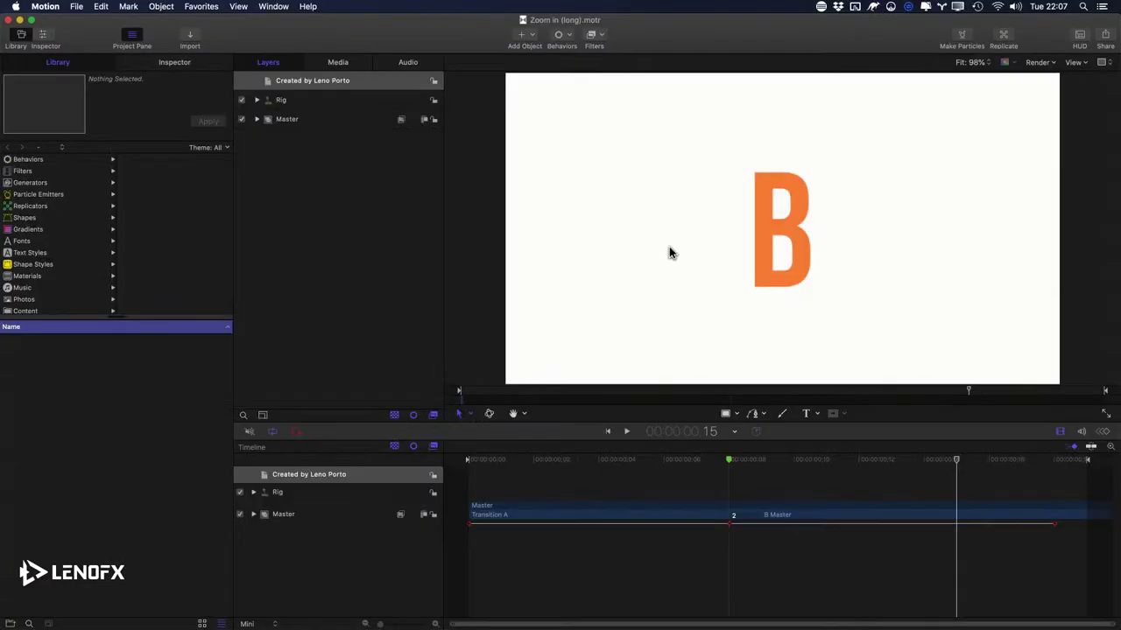
Step: Expand the Master group and scrub through the transition with the area around the frame visible to examine its mirrored tiles
left_click(256, 120)
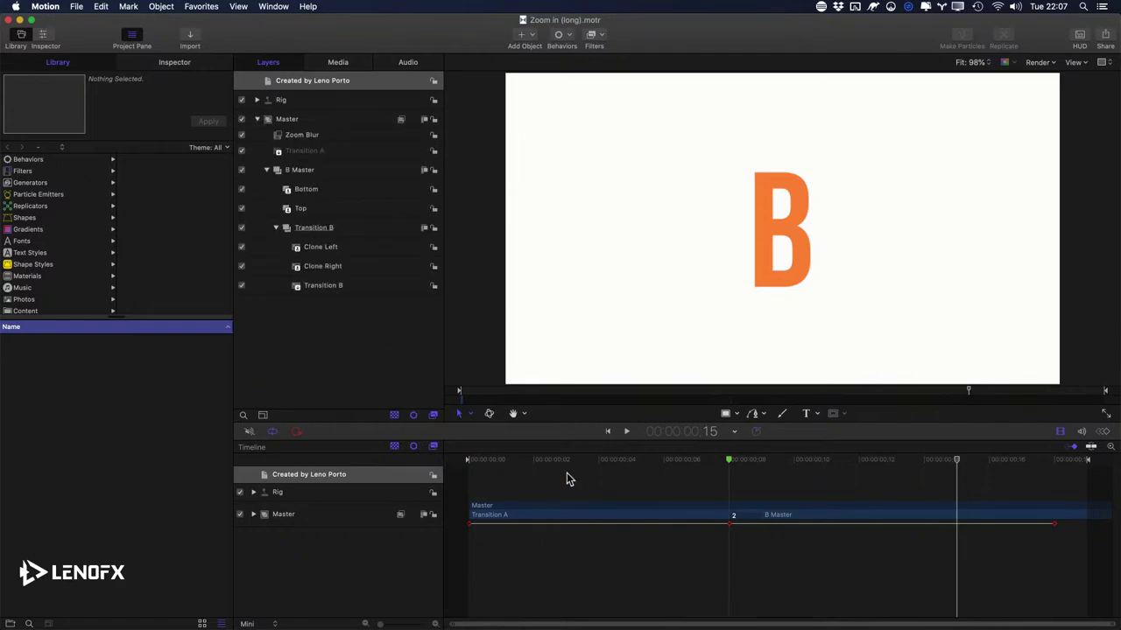
left_click_drag(669, 459, 765, 475)
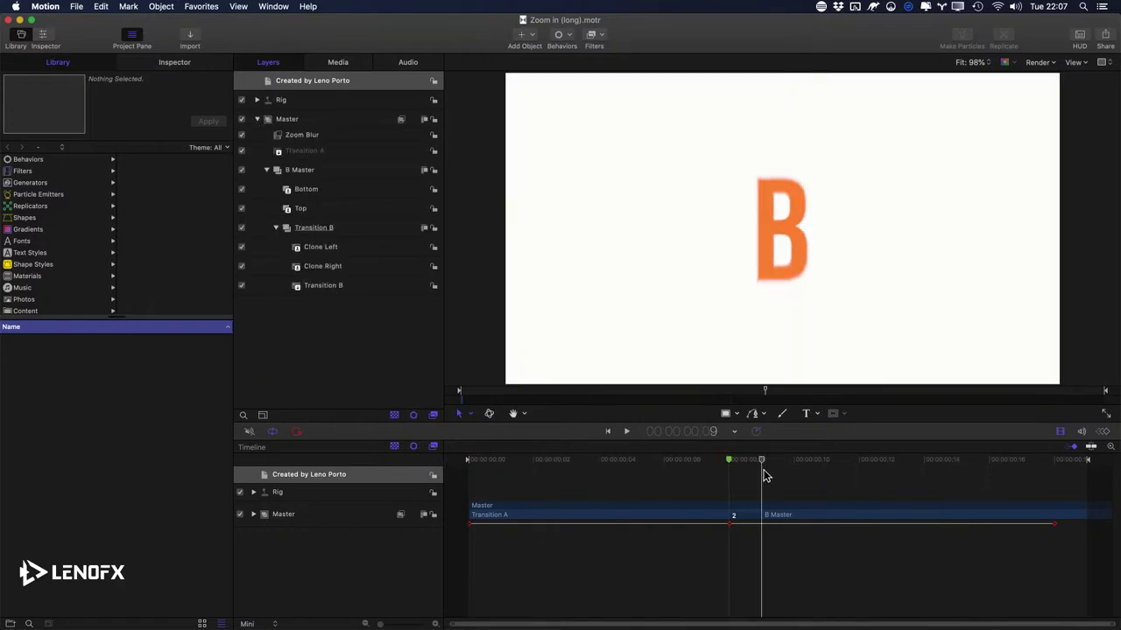
key("z")
left_click_drag(811, 215, 758, 210)
left_click_drag(676, 461, 794, 464)
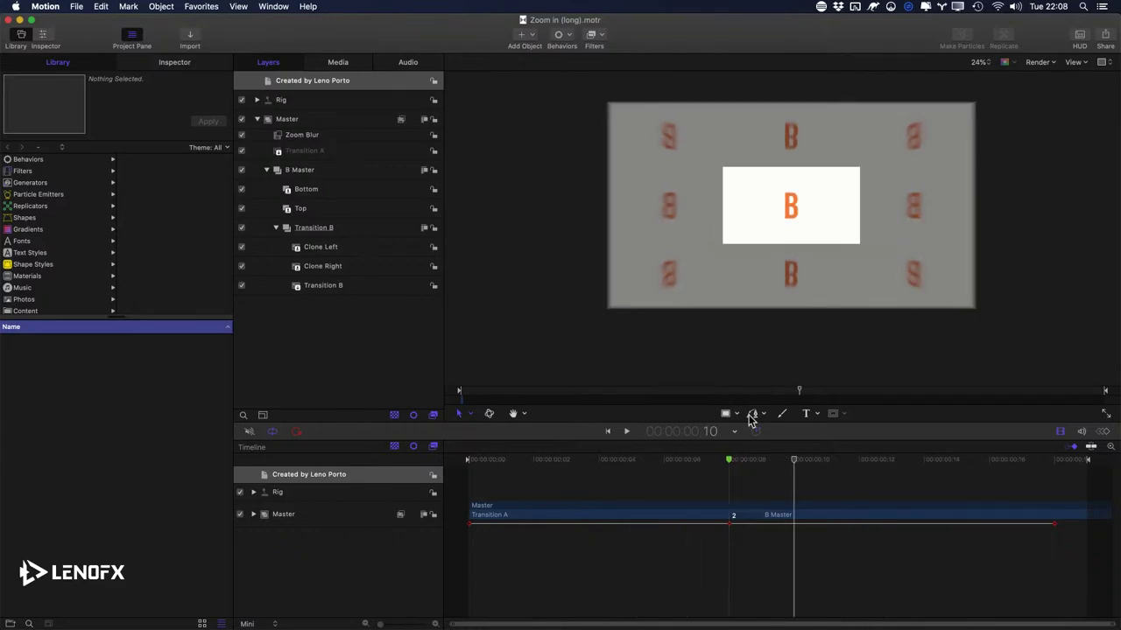
left_click_drag(500, 463, 794, 460)
Step: Examine the Clone Left and Clone Right layers placed beside Transition B in the Zoom in (long) project
left_click(330, 250)
left_click(315, 266)
left_click(325, 249)
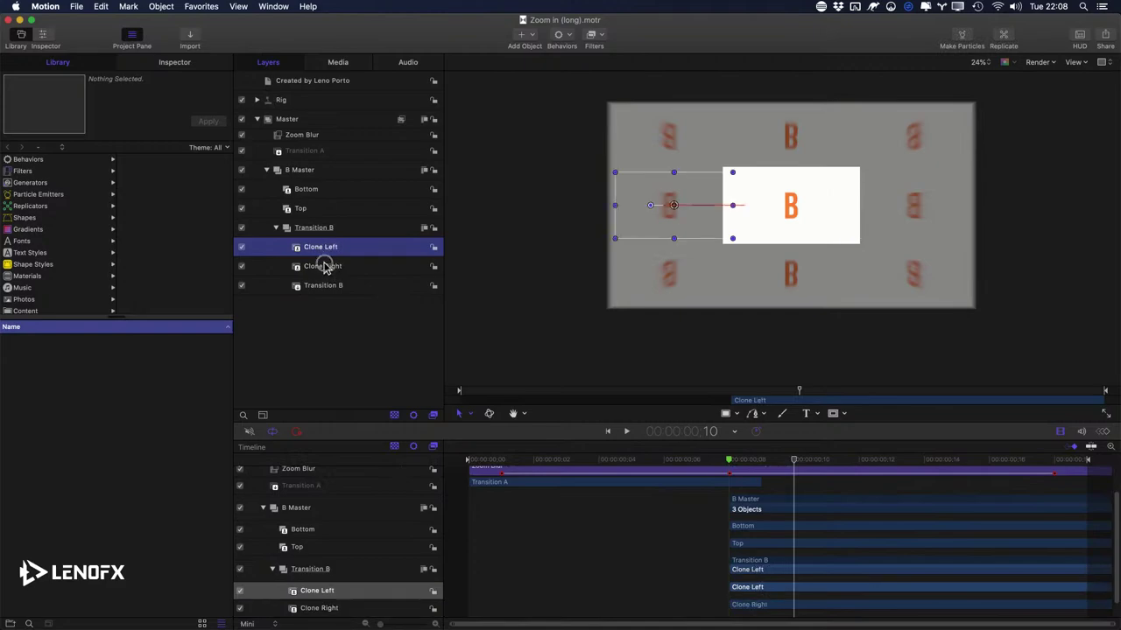
left_click(325, 266)
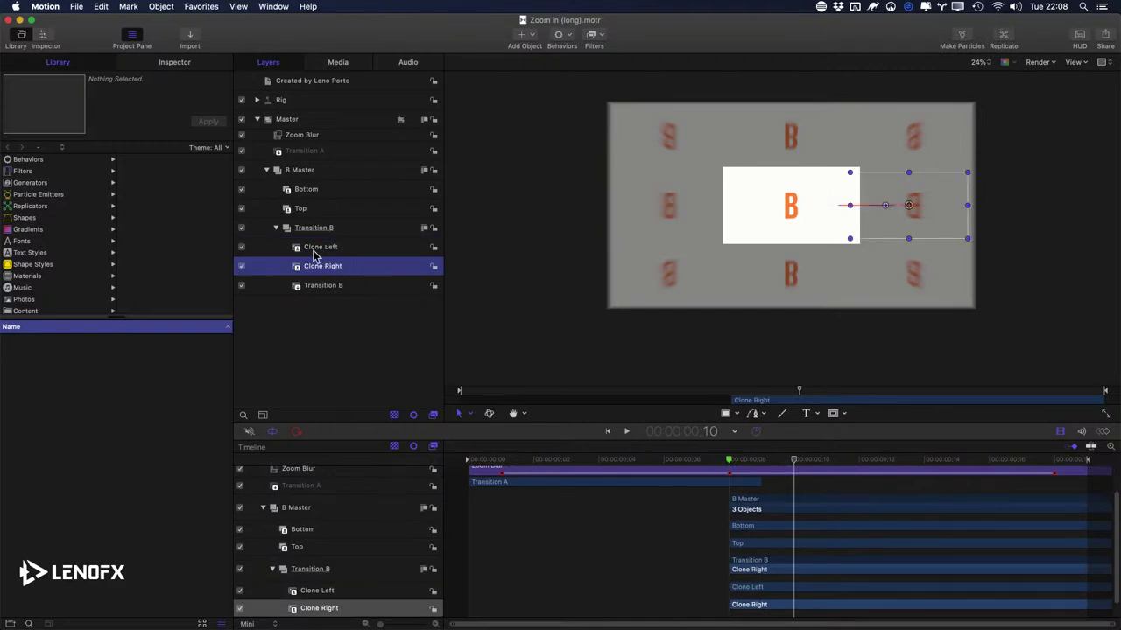
left_click(320, 250)
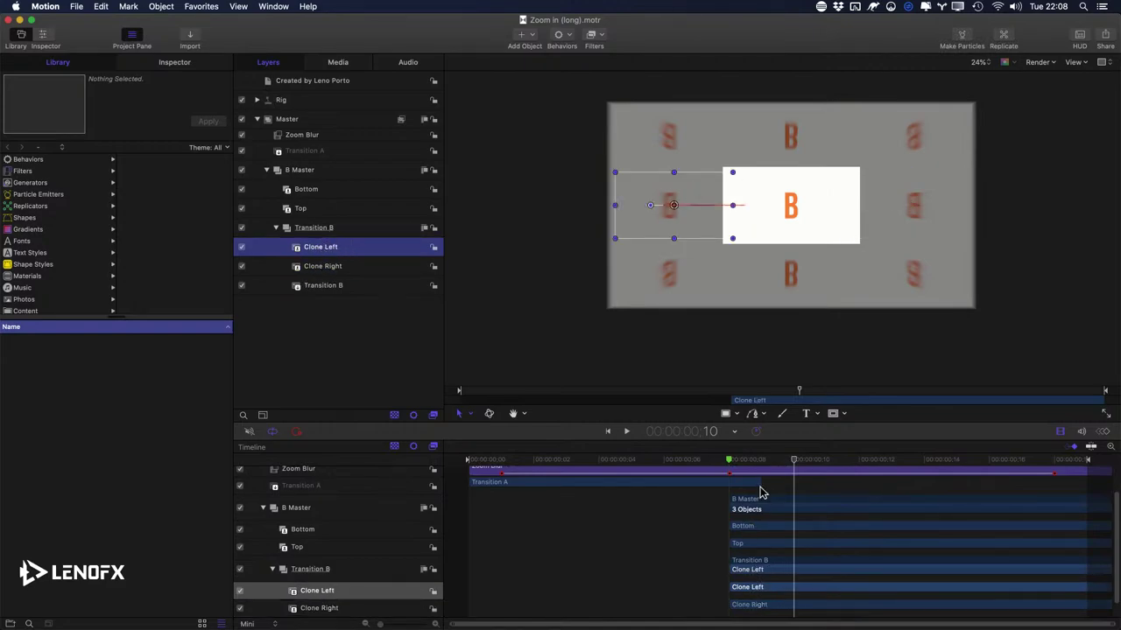
mouse_move(767, 464)
left_mouse_down()
mouse_move(737, 476)
mouse_move(768, 268)
left_mouse_up()
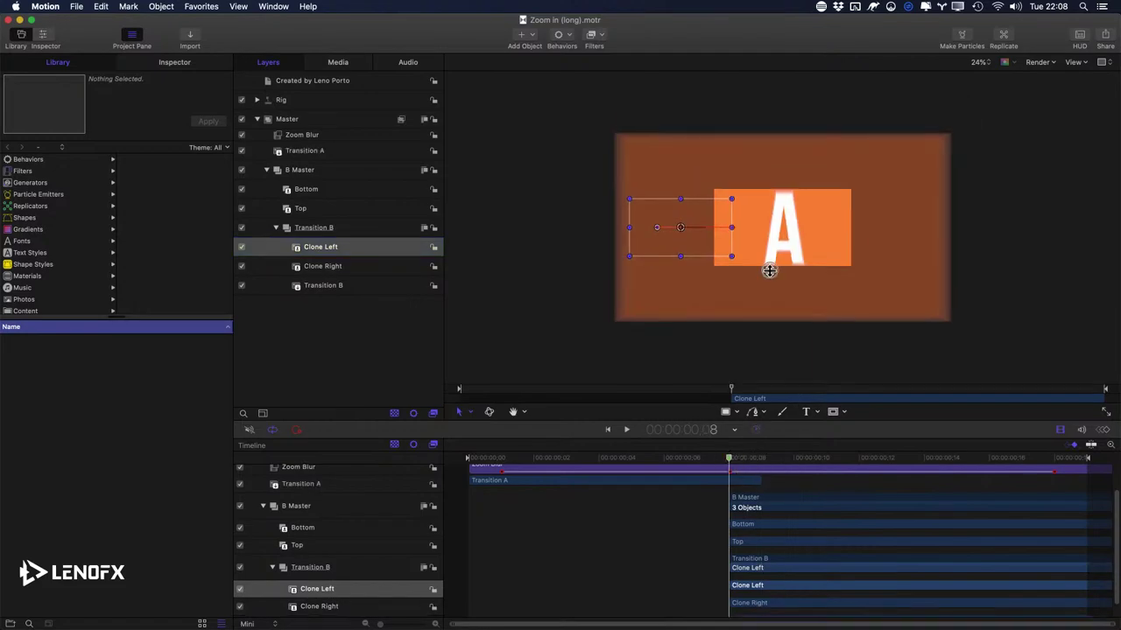
Step: Enlarge the timeline and examine the Master group's Z position animation by scrubbing through the Zoom in (long) transition
left_click(365, 395)
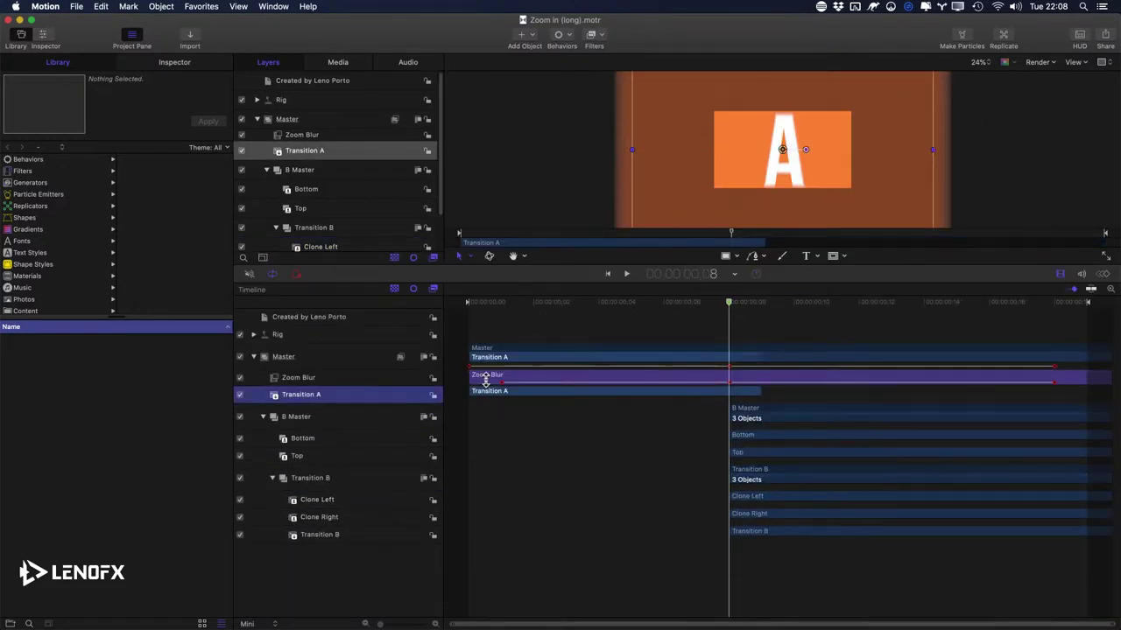
left_click_drag(545, 305, 501, 302)
left_click(320, 356)
key("super+3")
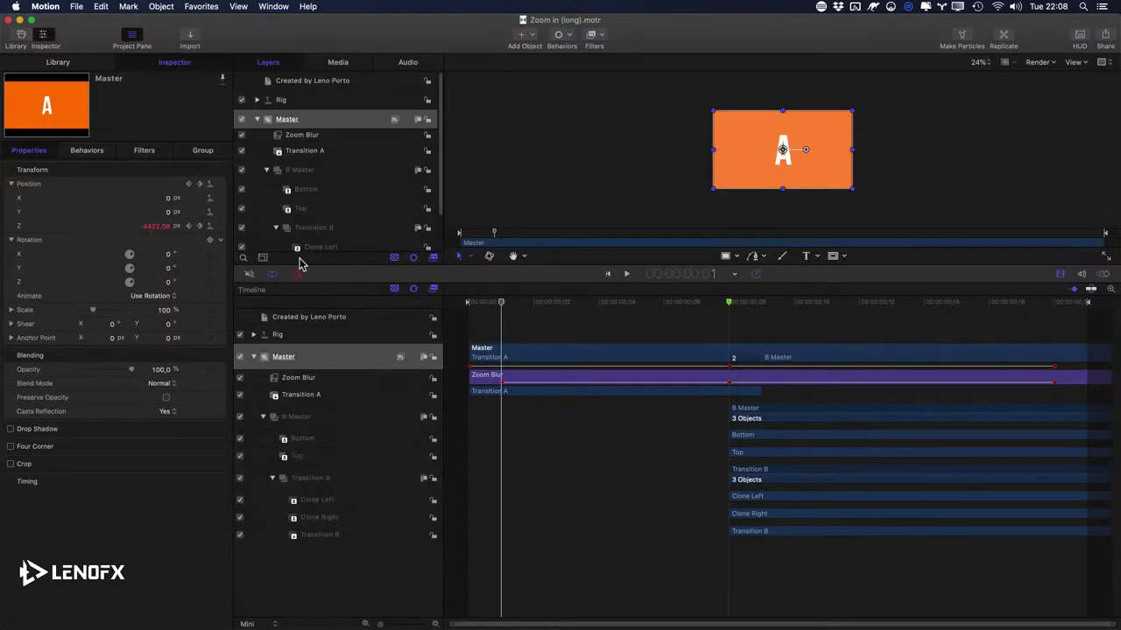
left_click_drag(501, 302, 735, 396)
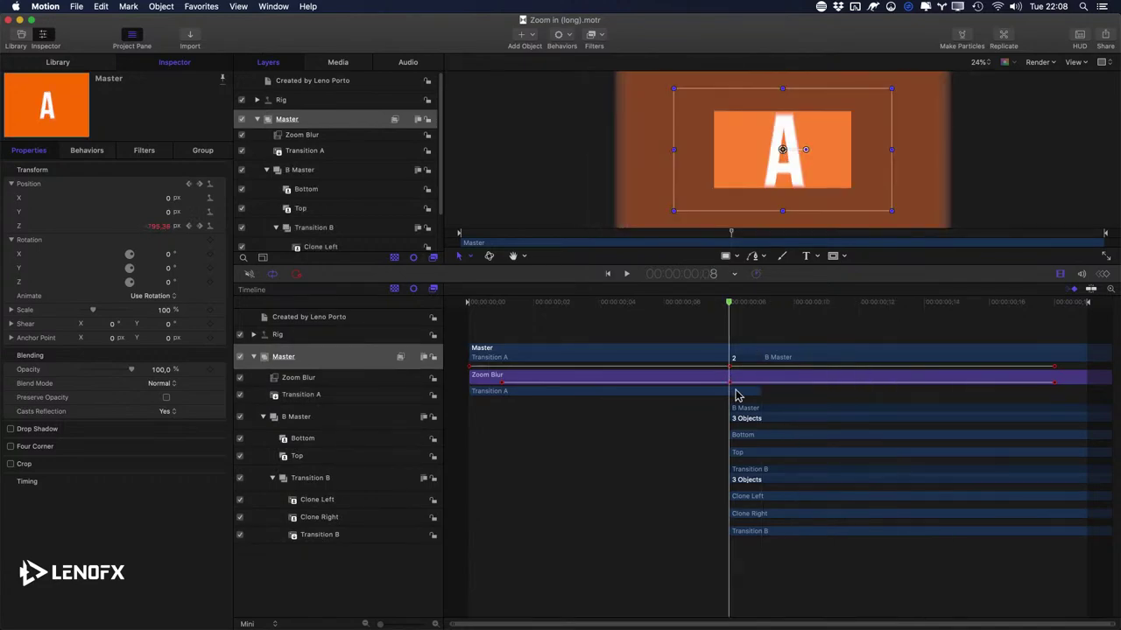
left_click_drag(723, 307, 1088, 368)
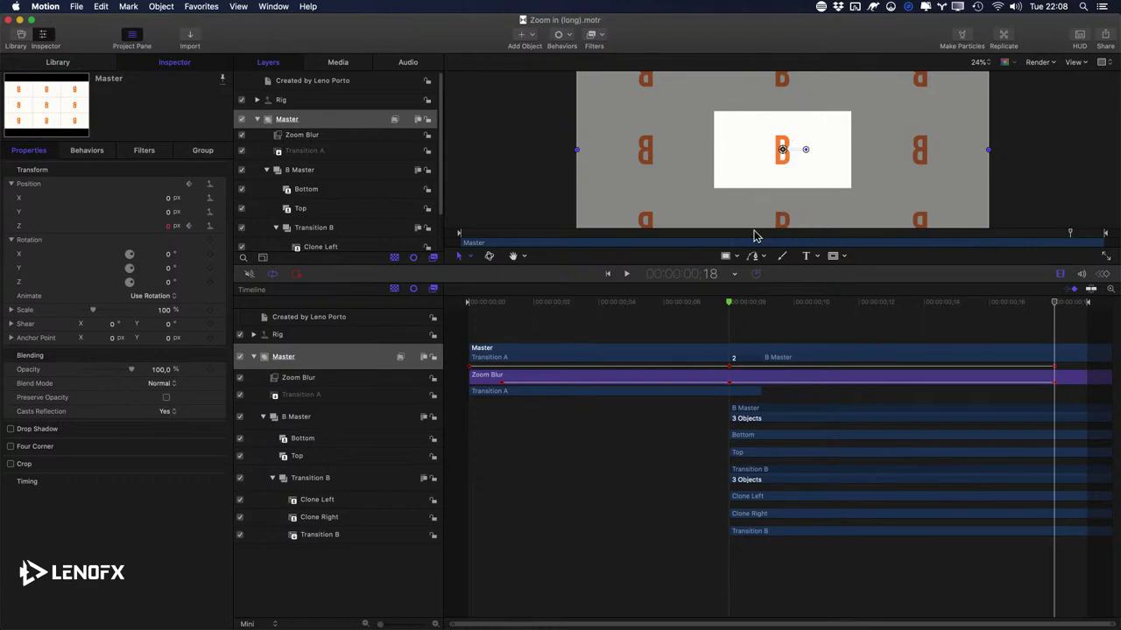
left_click_drag(574, 302, 696, 302)
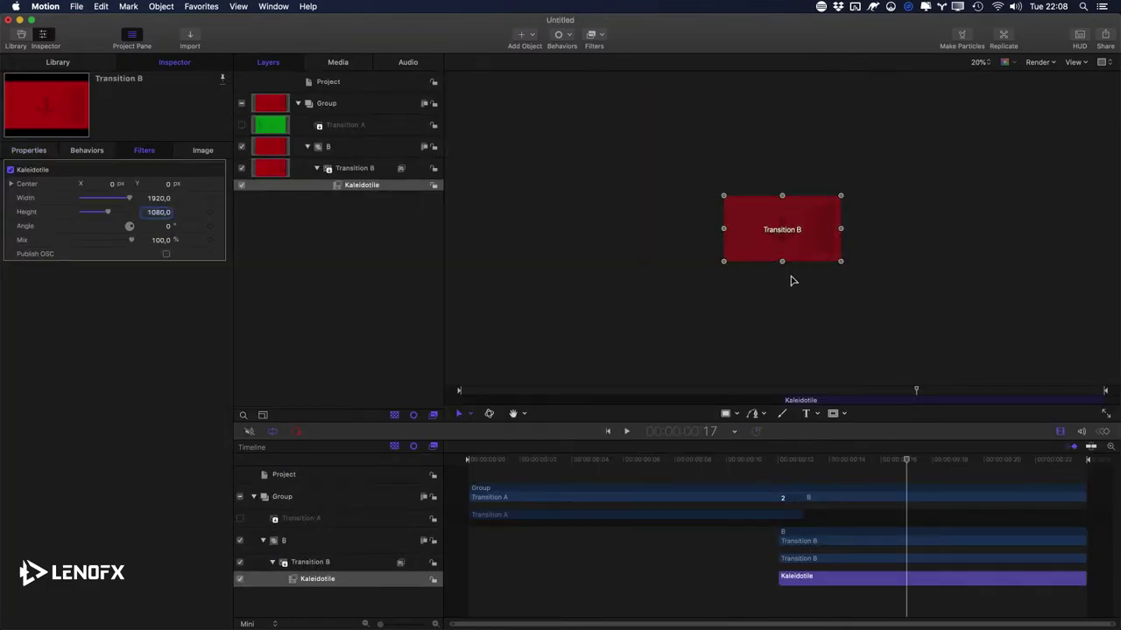
Step: In the Untitled project, remove the Kaleidotile filter from the Transition B layer
key("z")
left_click_drag(791, 280, 743, 257)
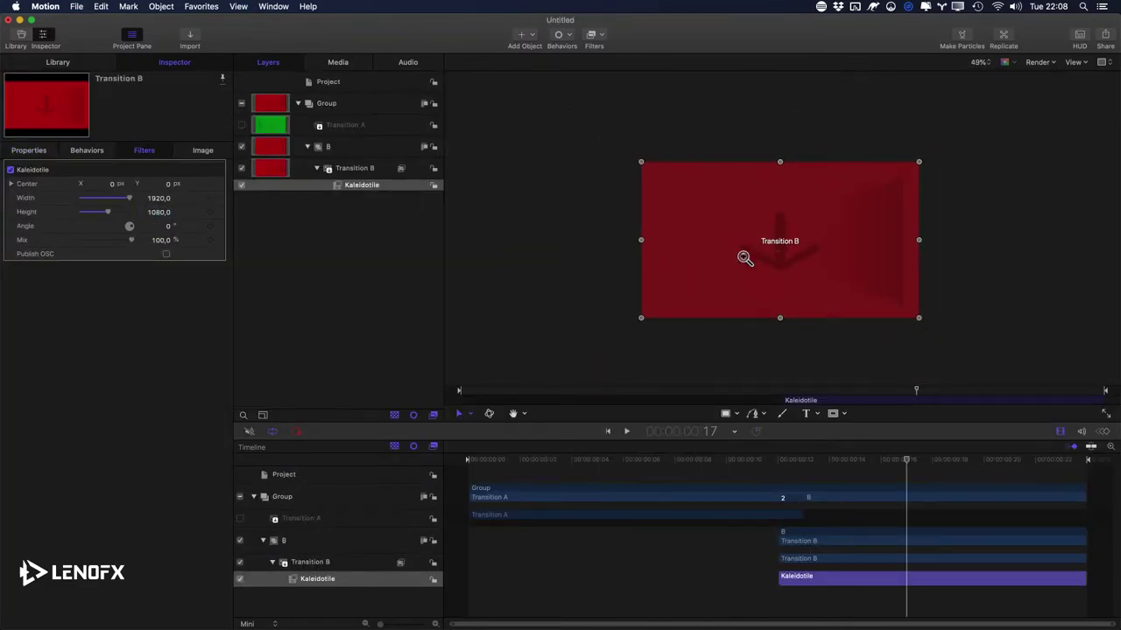
left_click(337, 187)
key("super+c")
key("Delete")
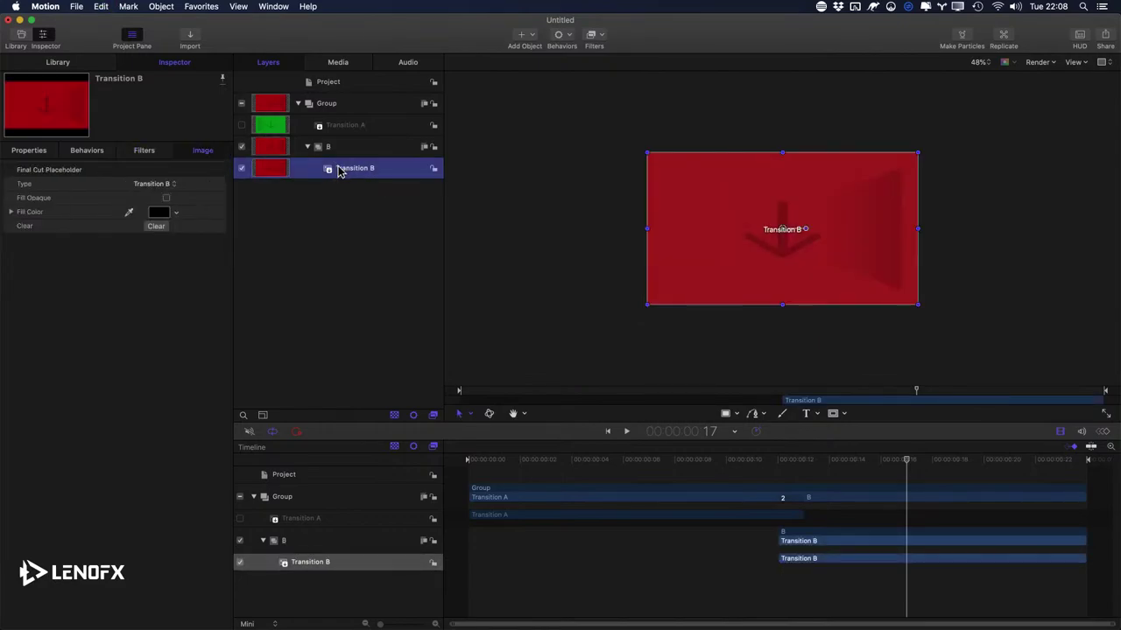
Step: Browse the Tiling filters and preview Kaleidotile, Kaleidoscope, Parallelogram Tile, Perspective Tile and Random Tile
key("super+1")
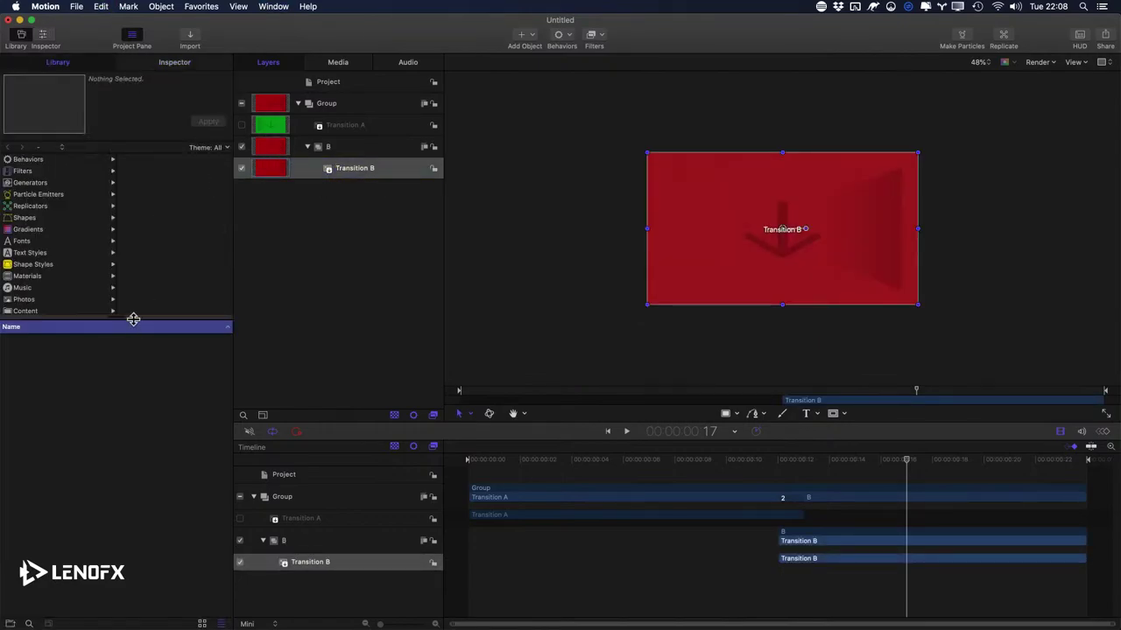
left_click_drag(133, 319, 126, 408)
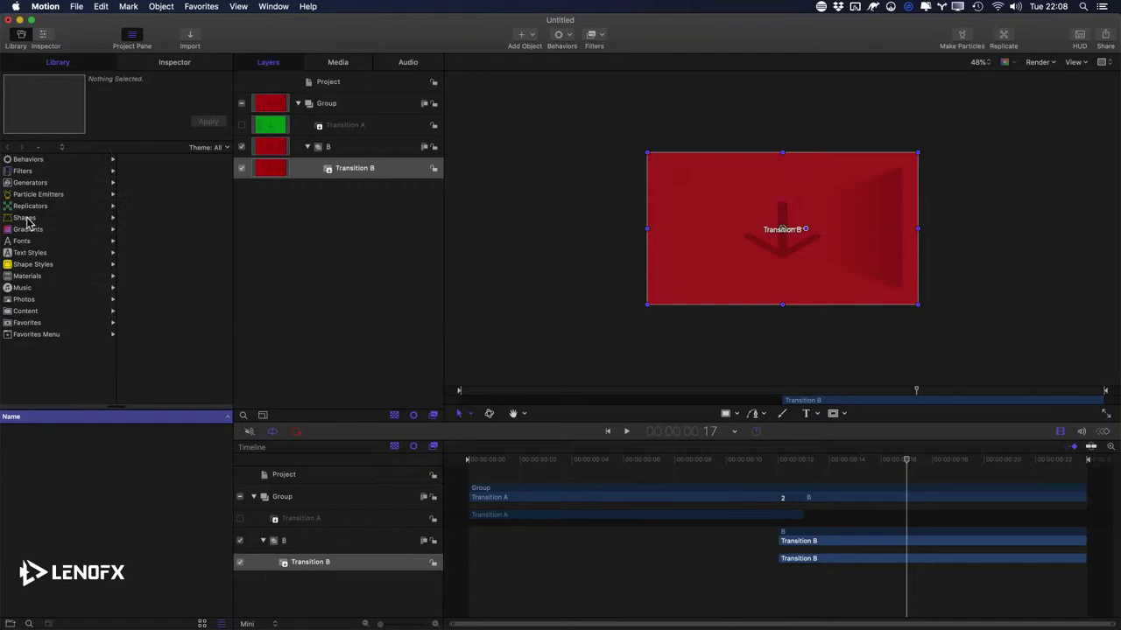
left_click(22, 171)
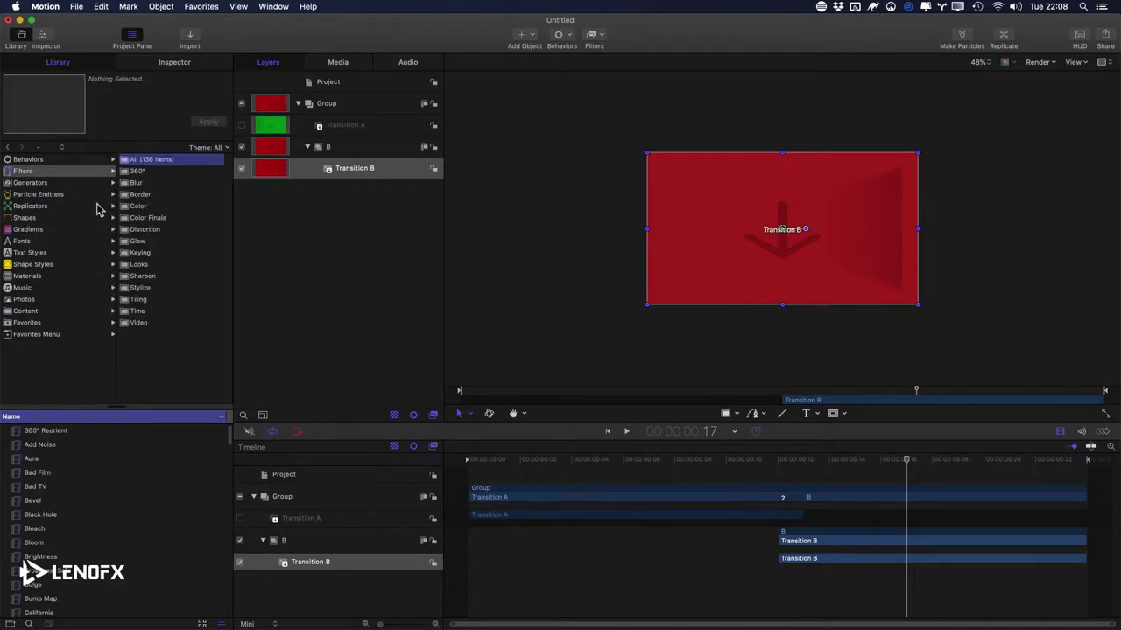
left_click(137, 301)
left_click(50, 445)
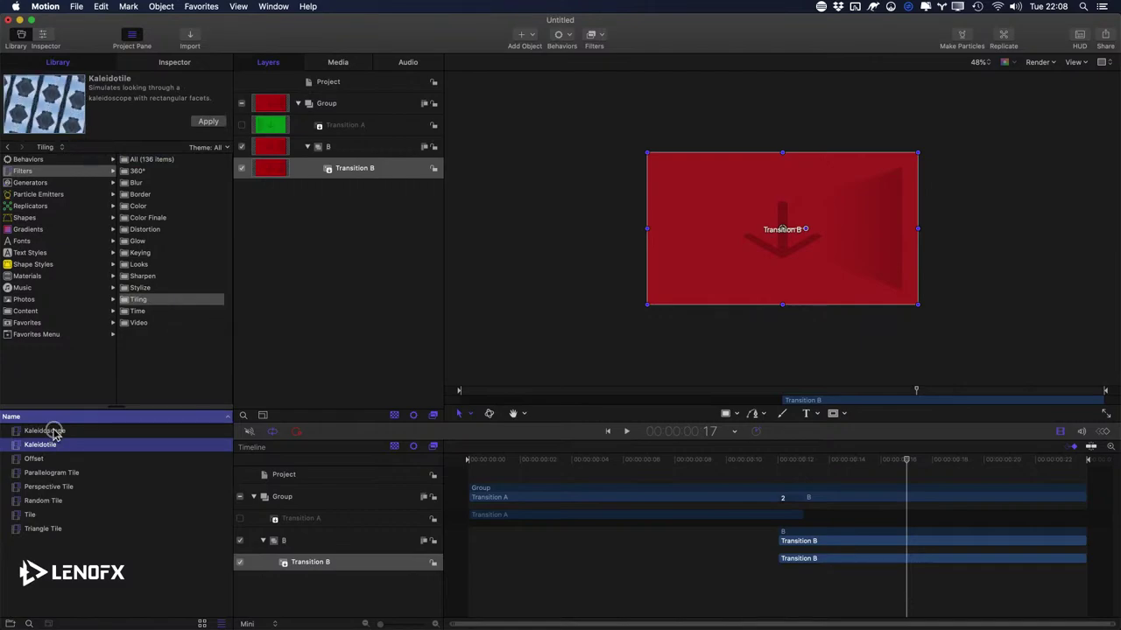
left_click(51, 430)
left_click(55, 473)
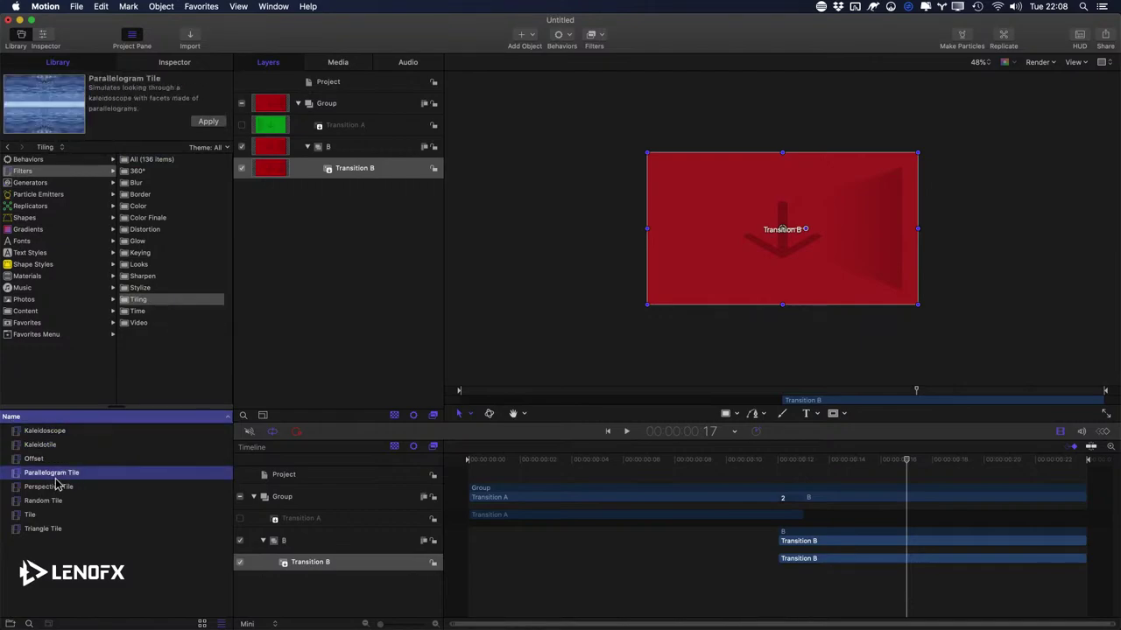
left_click(52, 487)
left_click(43, 501)
left_click(42, 446)
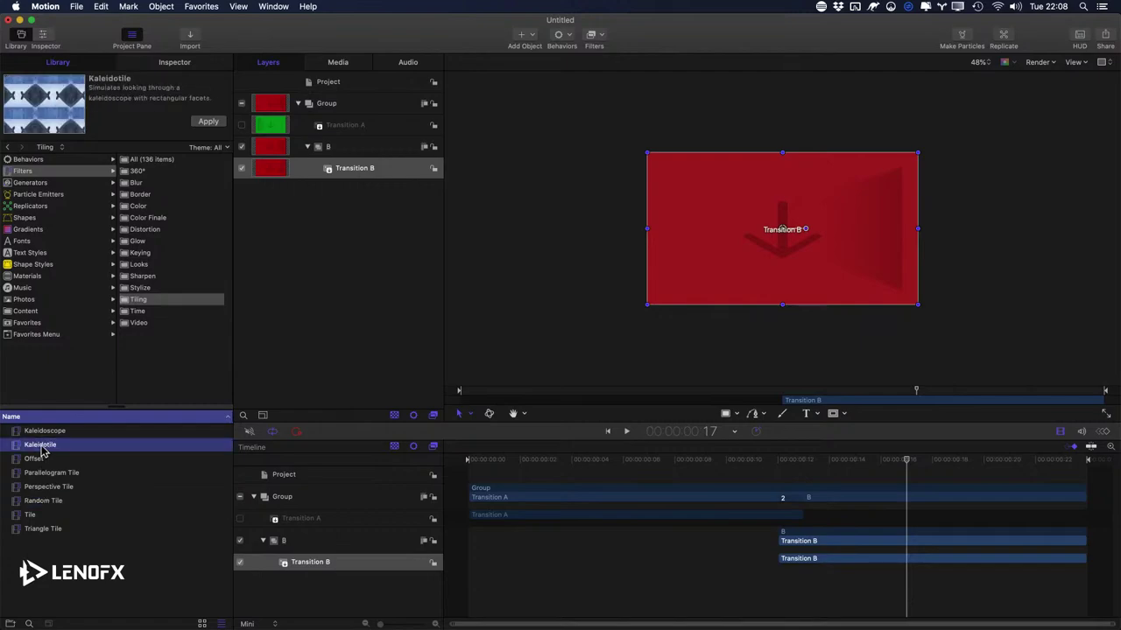
Step: Remove the mistakenly applied Offset filter from Transition B and apply the Kaleidotile filter to group B
left_click_drag(42, 448, 341, 172)
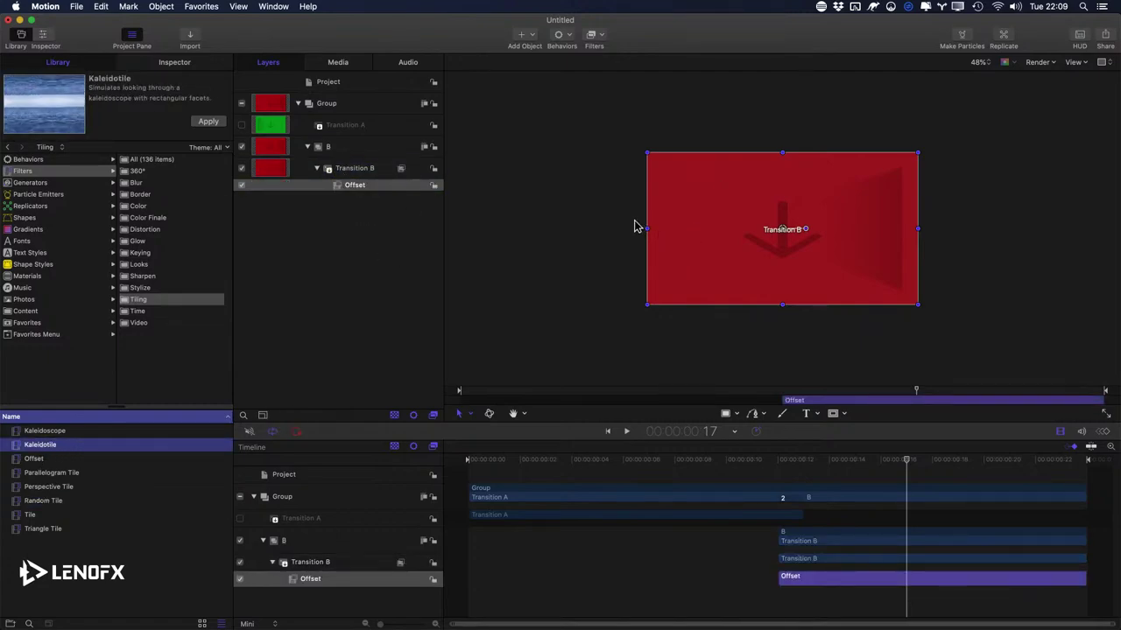
key("Delete")
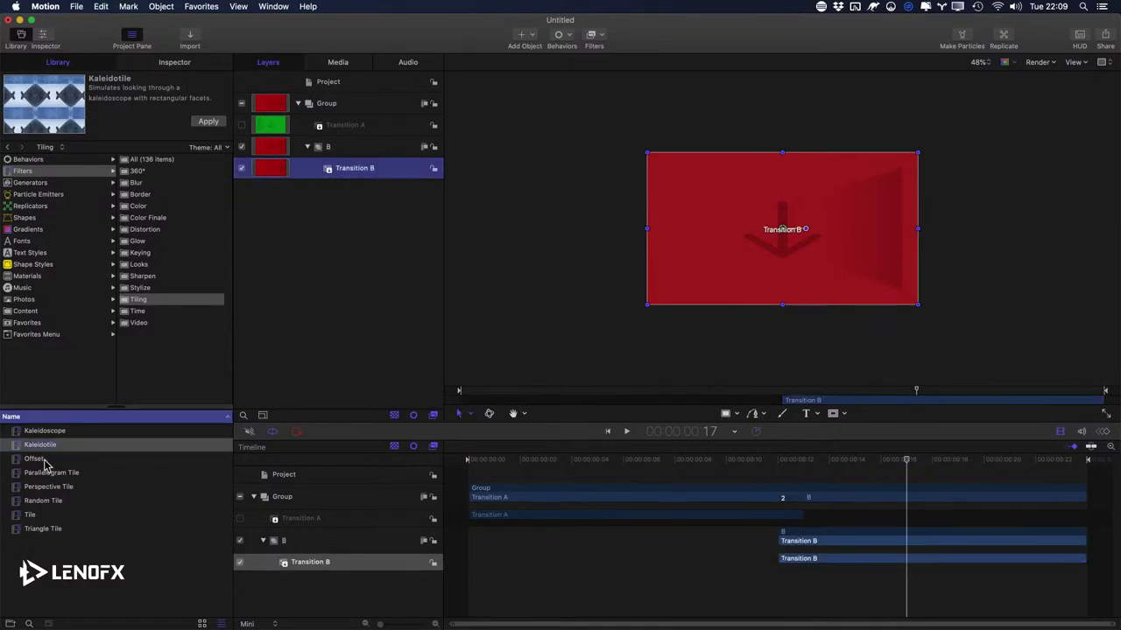
left_click_drag(39, 449, 329, 163)
Step: Set the Kaleidotile filter on group B to a width of 1920 and a height of 1080
scroll(730, 240, "down", 2)
left_click_drag(730, 240, 813, 281)
key("super+3")
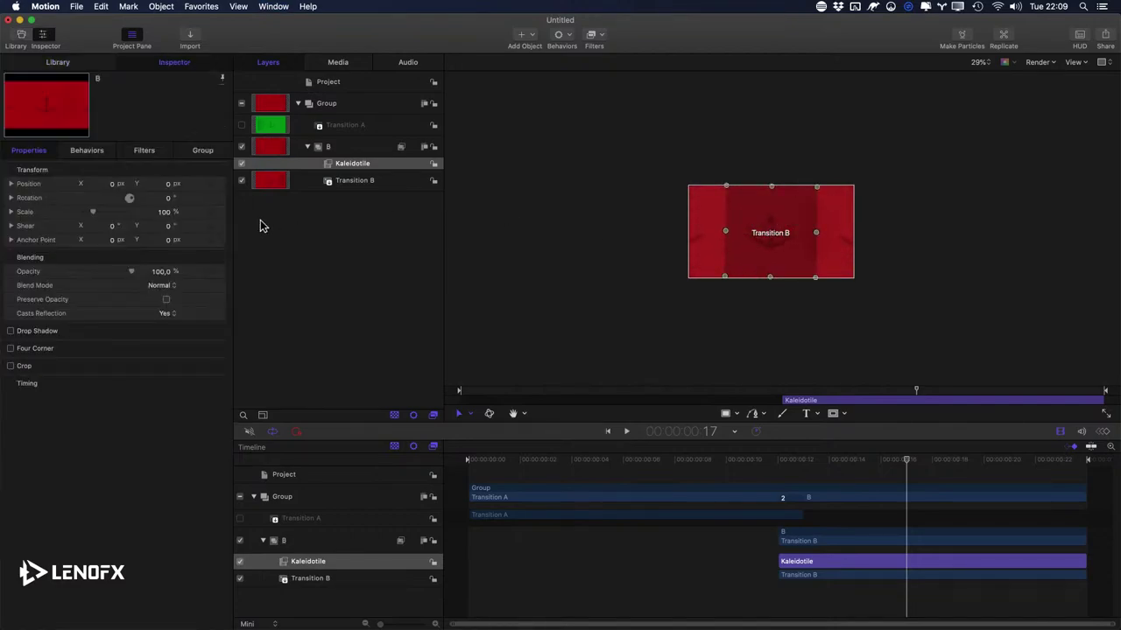
left_click(144, 150)
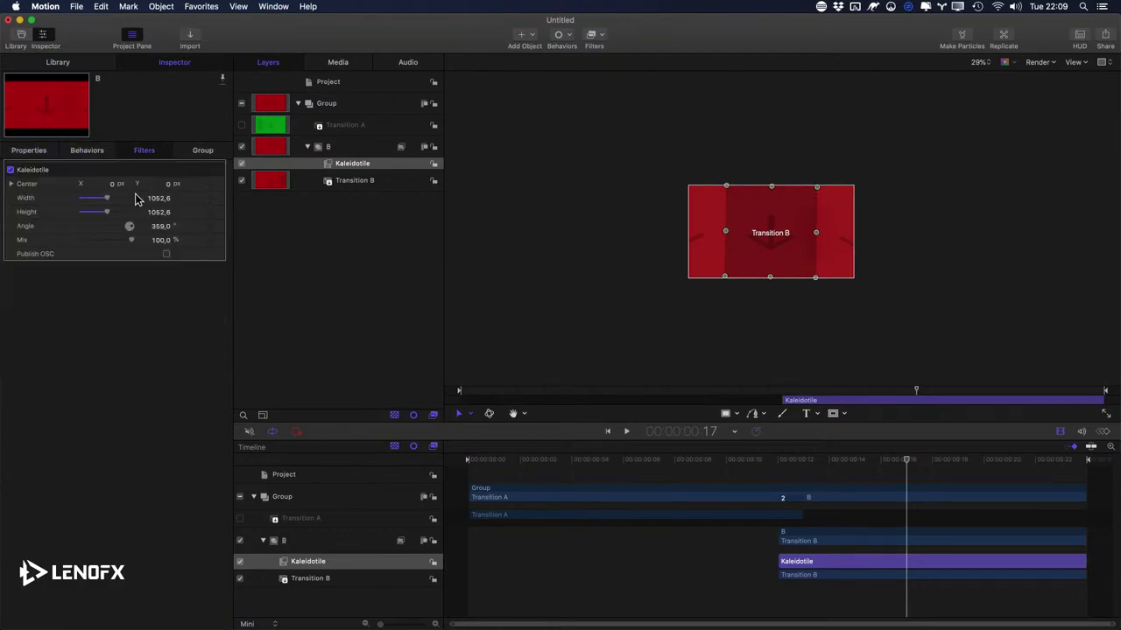
left_click_drag(109, 198, 128, 206)
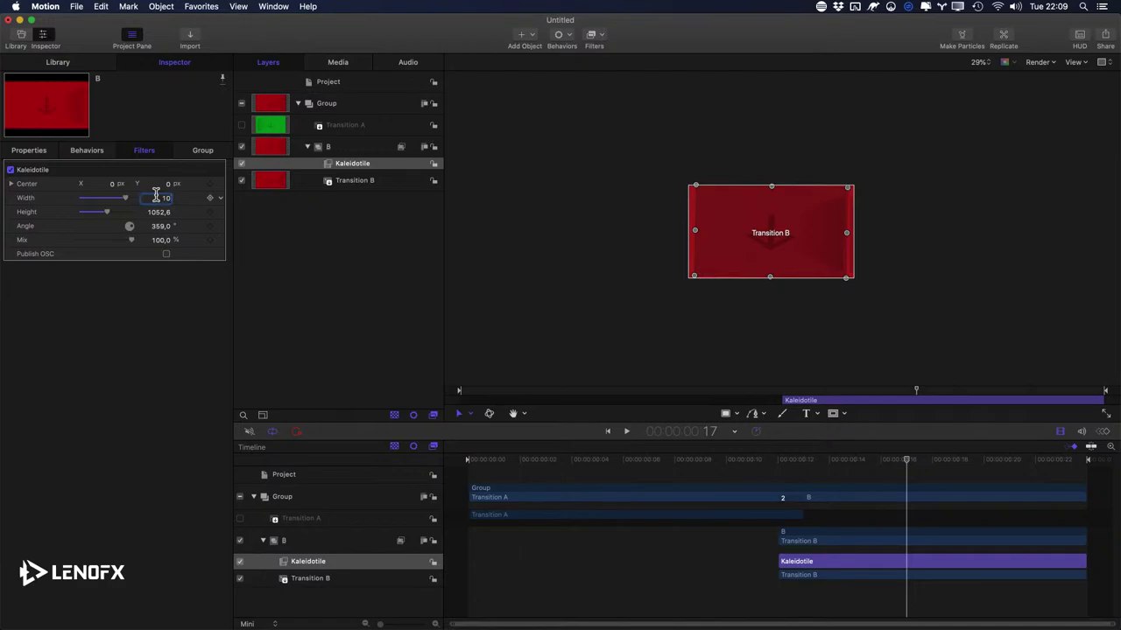
key("Tab")
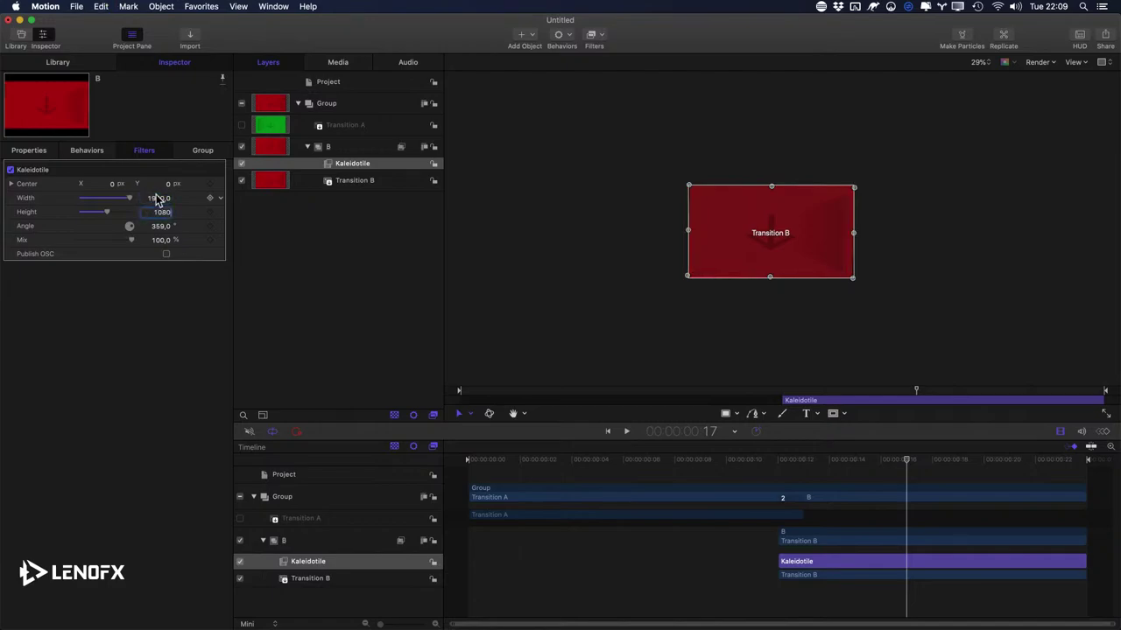
Step: Set the height of group B's Kaleidotile filter to 1080 and its angle to 0°
type("1080")
key("Return")
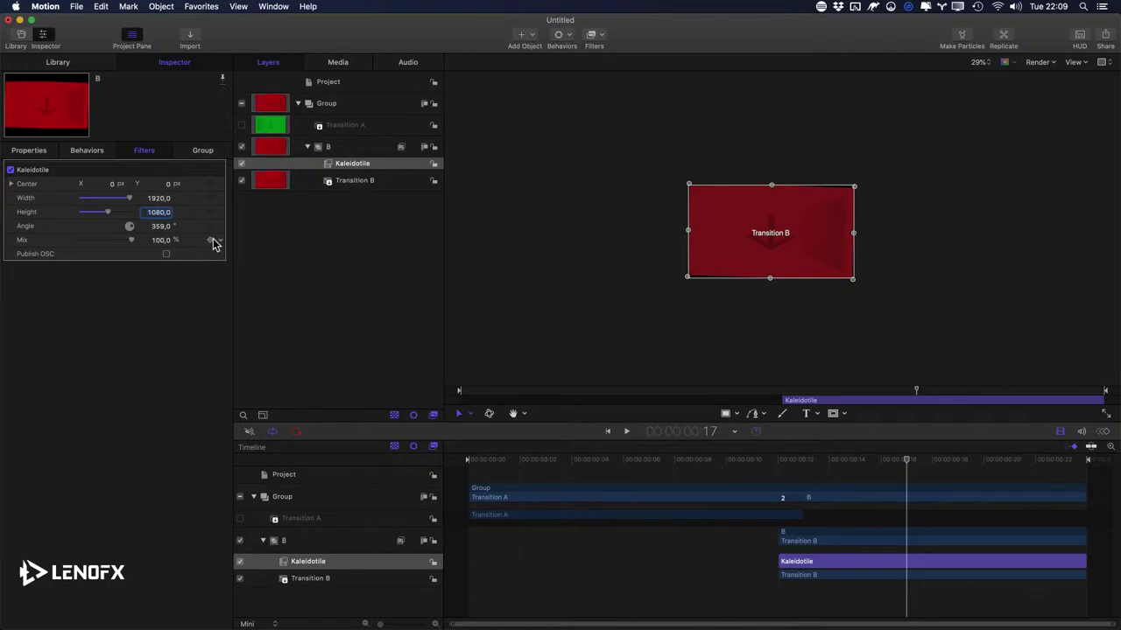
left_click(161, 228)
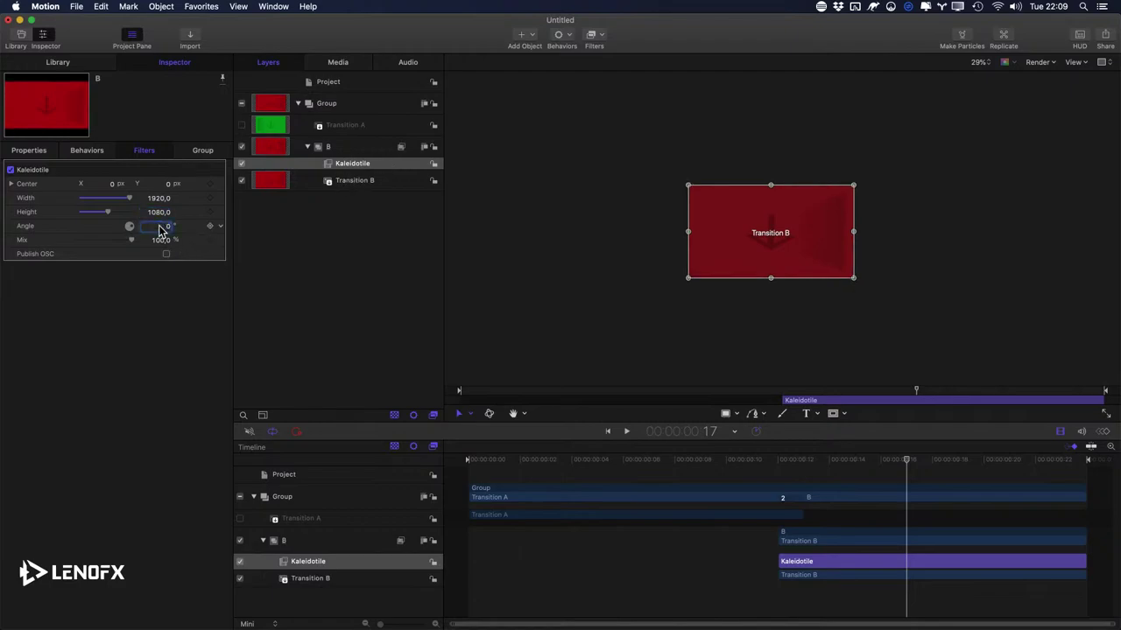
Step: Enlarge group B's fixed resolution to a width of 5957 and a height of 3781
left_click(330, 149)
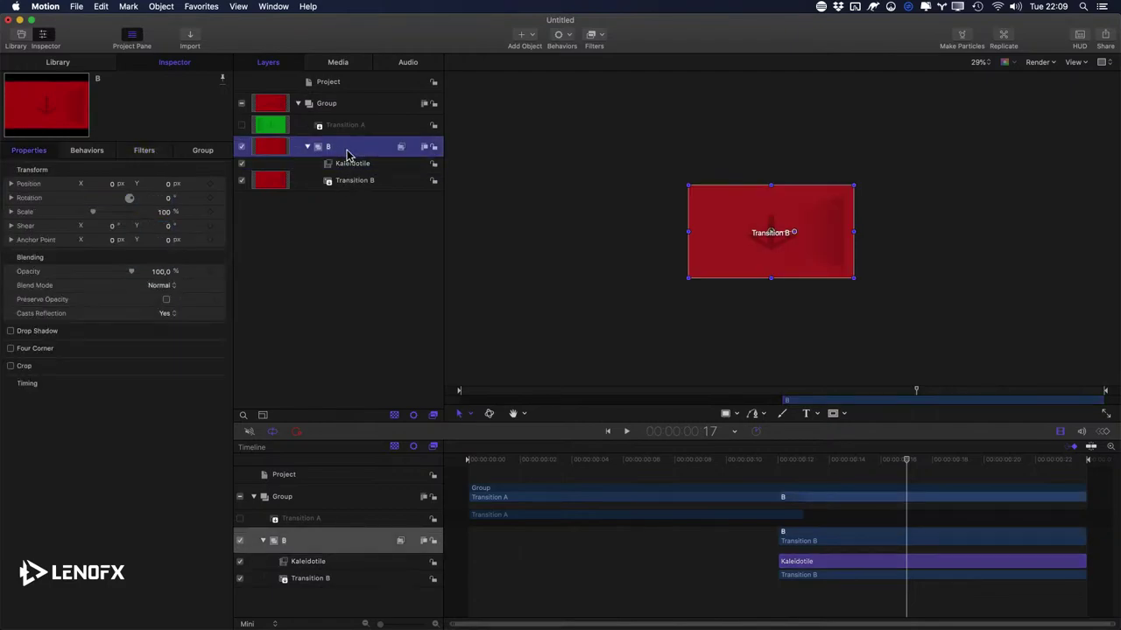
left_click(204, 153)
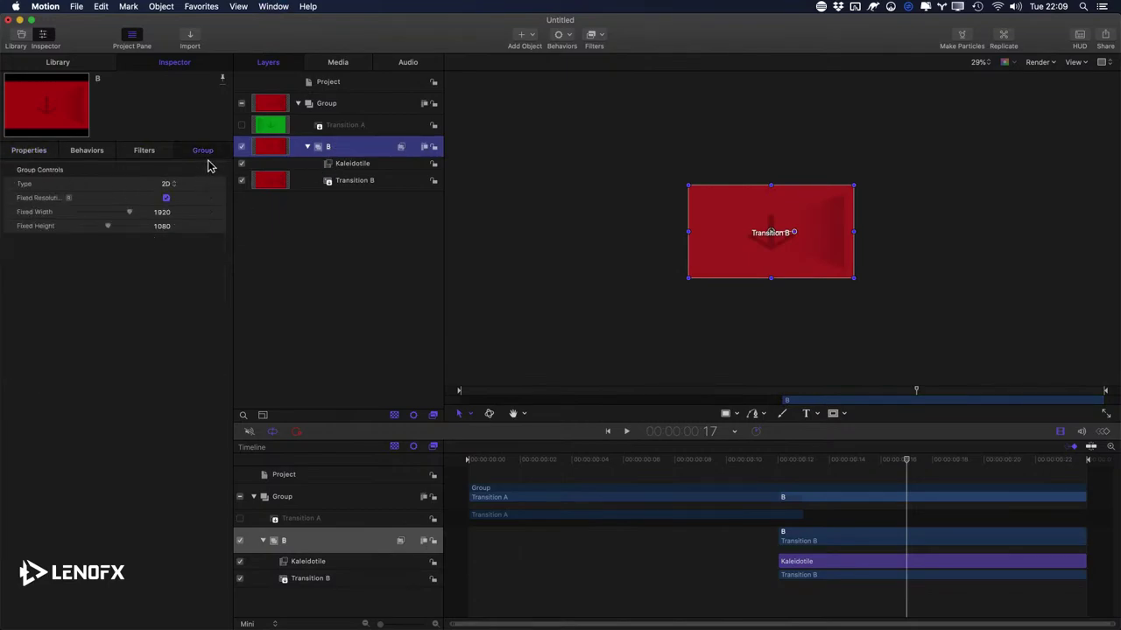
left_click(167, 198)
mouse_move(162, 215)
left_mouse_down()
mouse_move(167, 229)
mouse_move(163, 213)
mouse_move(178, 212)
left_mouse_up()
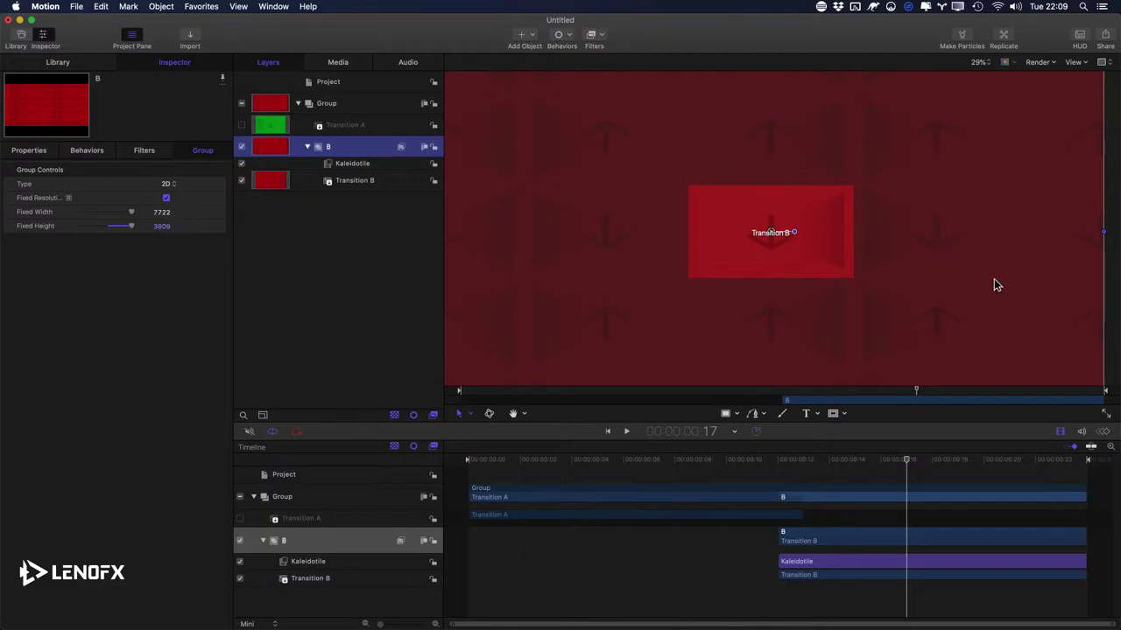
key("c")
left_click_drag(813, 247, 723, 260)
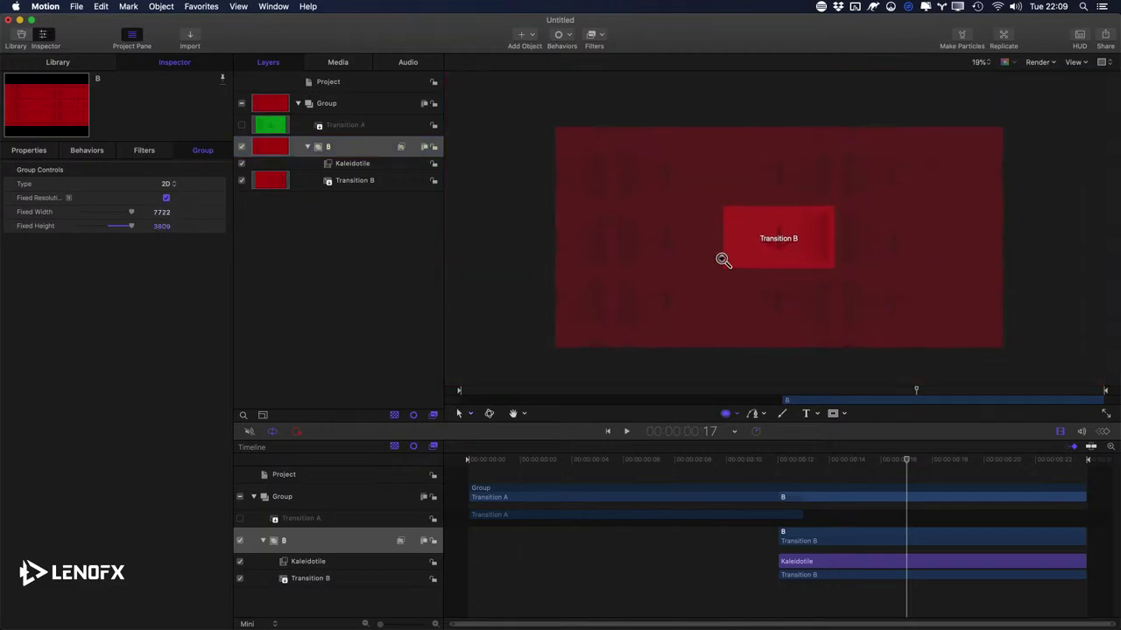
left_click(164, 212)
left_click(238, 6)
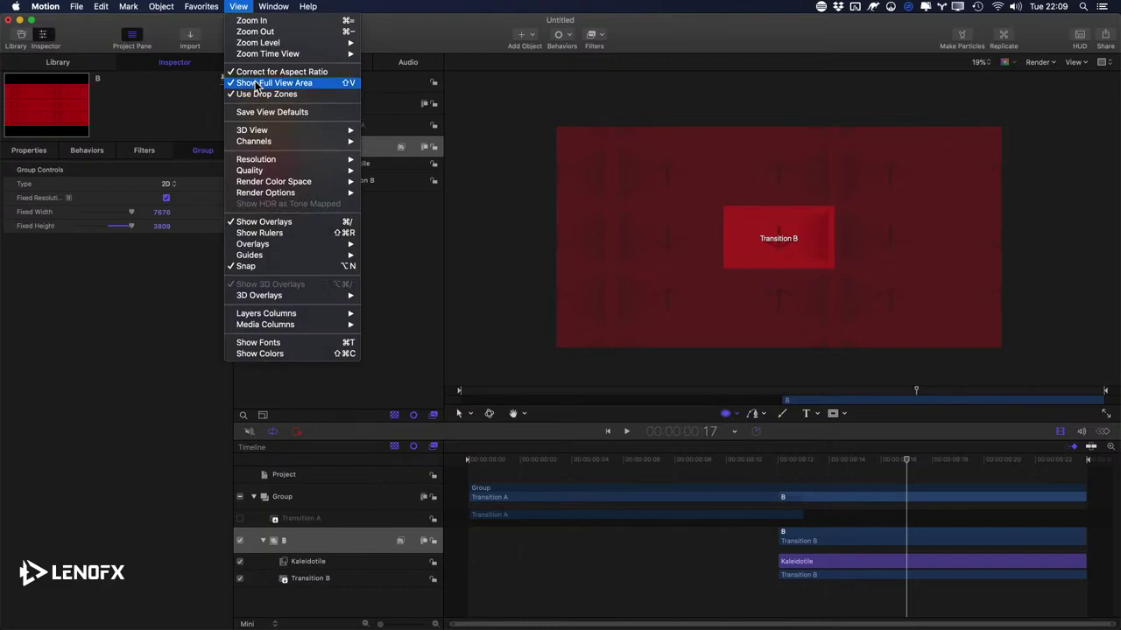
left_click(473, 180)
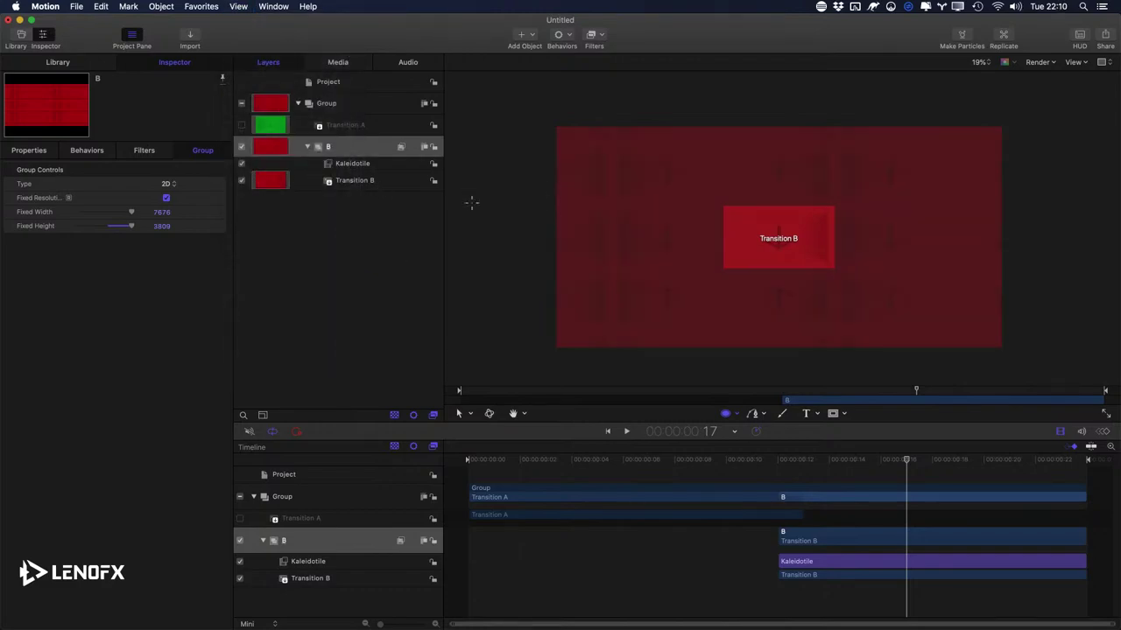
left_click_drag(161, 217, 159, 229)
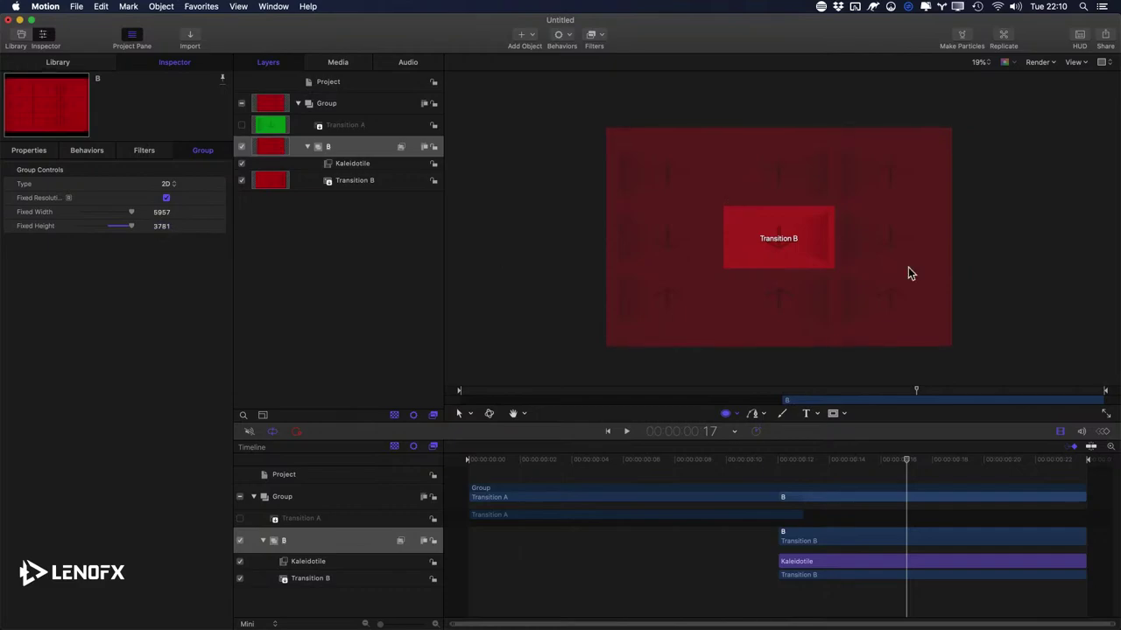
key("z")
left_click_drag(846, 185, 928, 220)
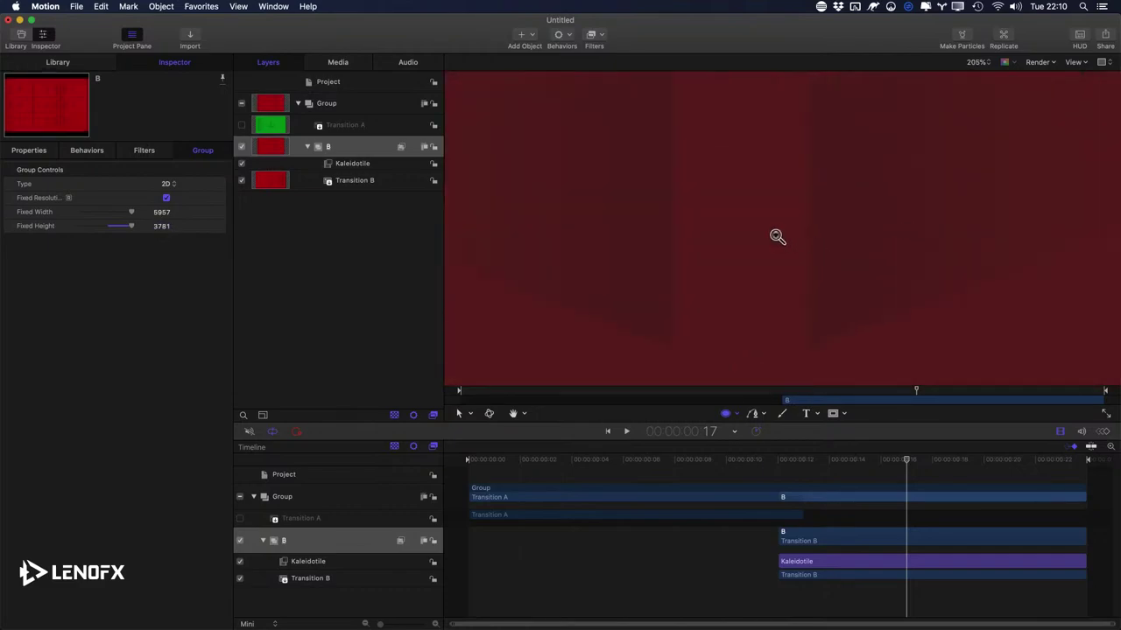
key("c")
left_click(708, 198)
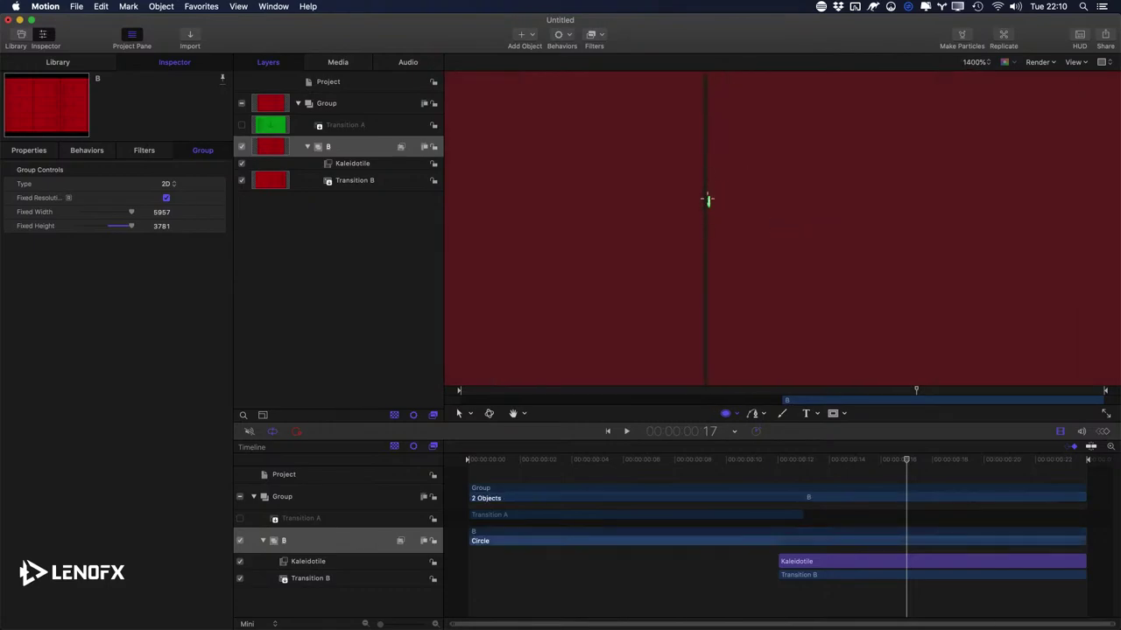
key("super+z")
key("shift+z")
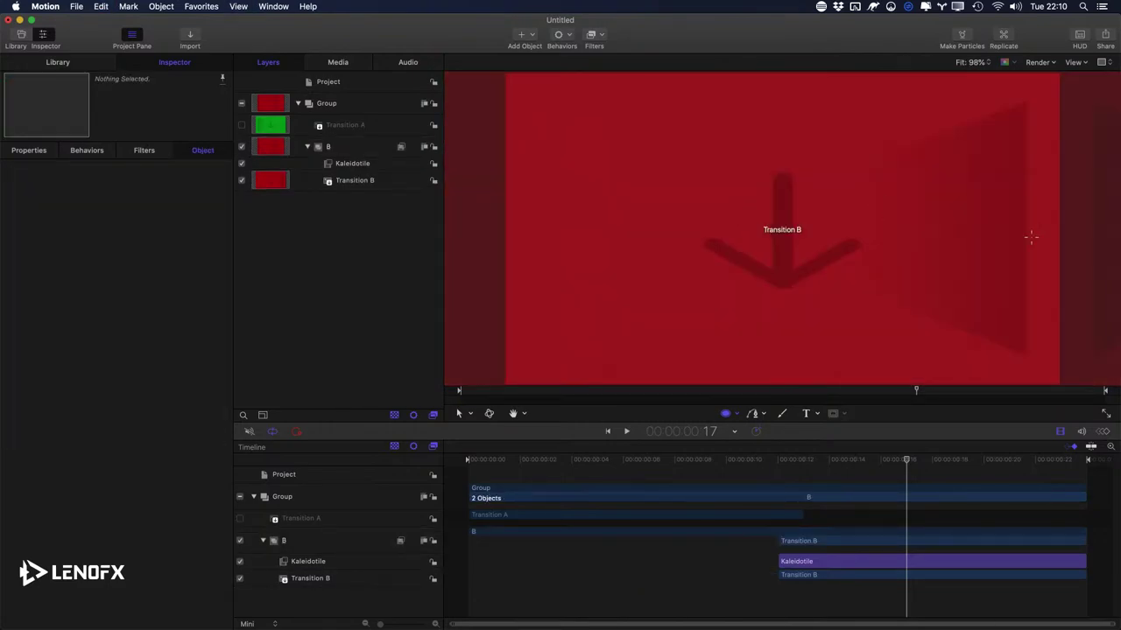
Step: Reduce group B's Kaleidotile filter to a width of 1918 and a height of 1078 to close the seam between tiles
key("z")
left_click_drag(1030, 236, 963, 225)
key("h")
left_click_drag(1008, 155, 908, 250)
scroll(777, 234, "up", 3)
key("z")
key("c")
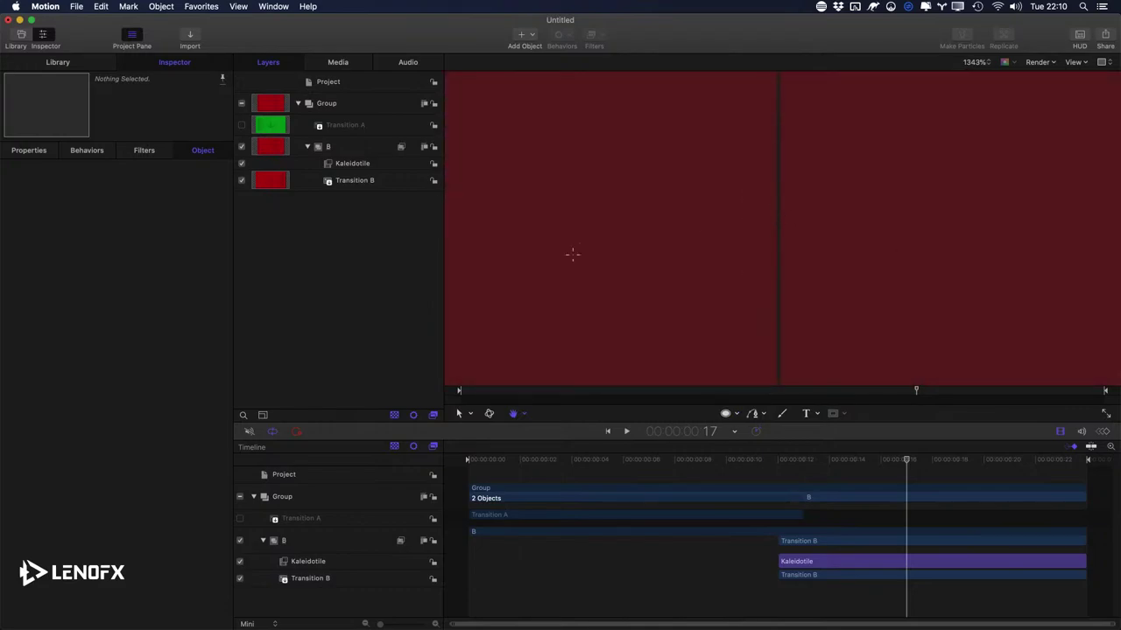
left_click(346, 169)
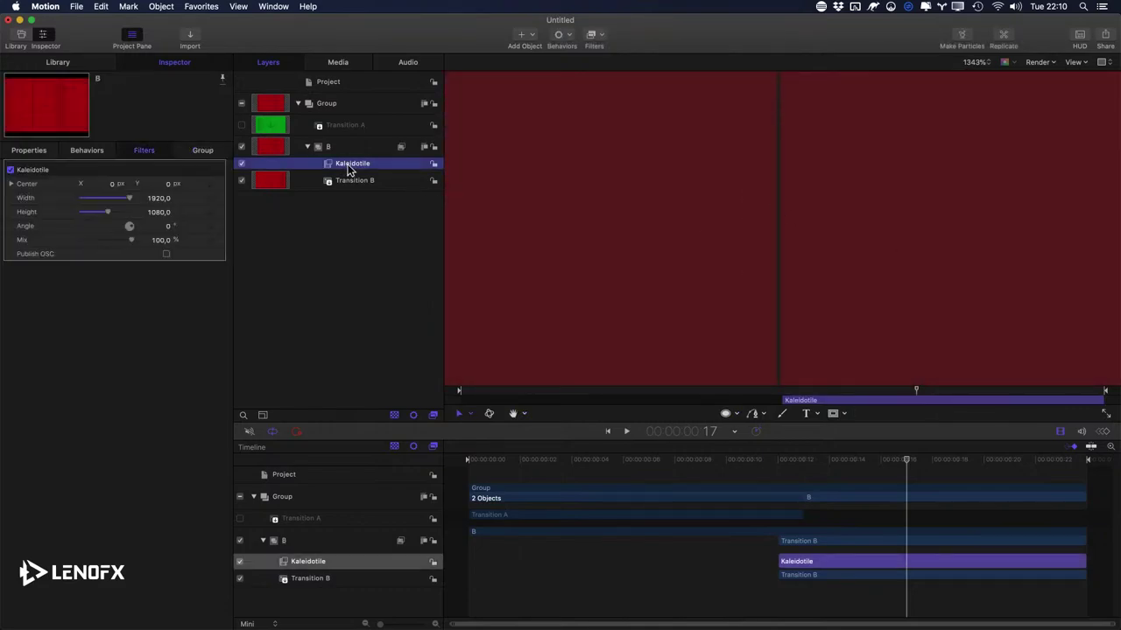
left_click(155, 199)
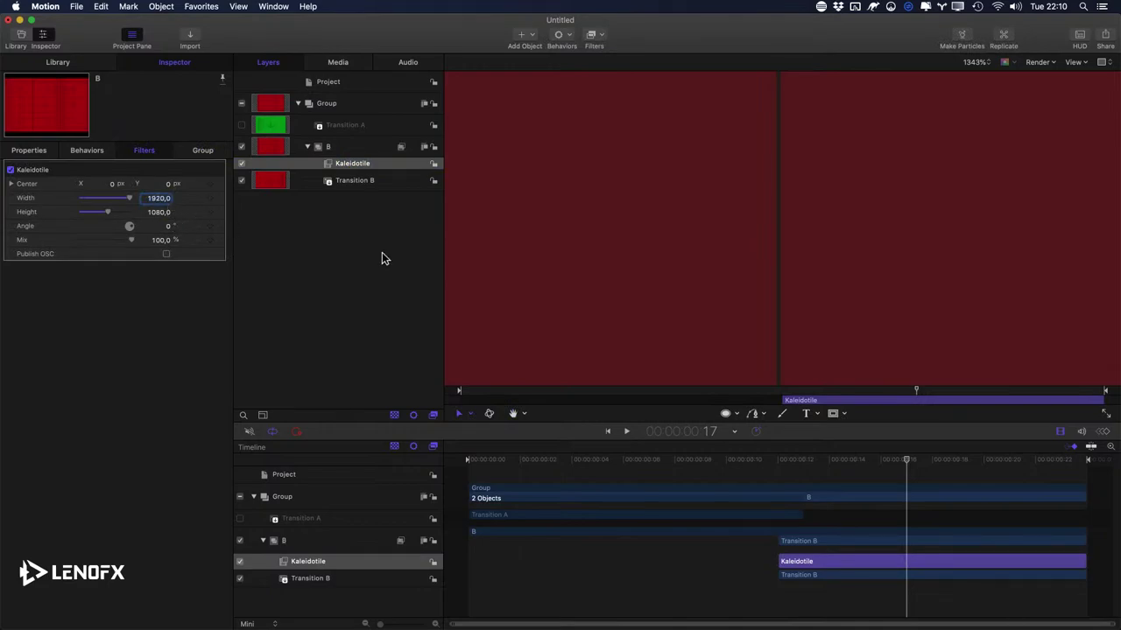
key("Down")
key("Tab")
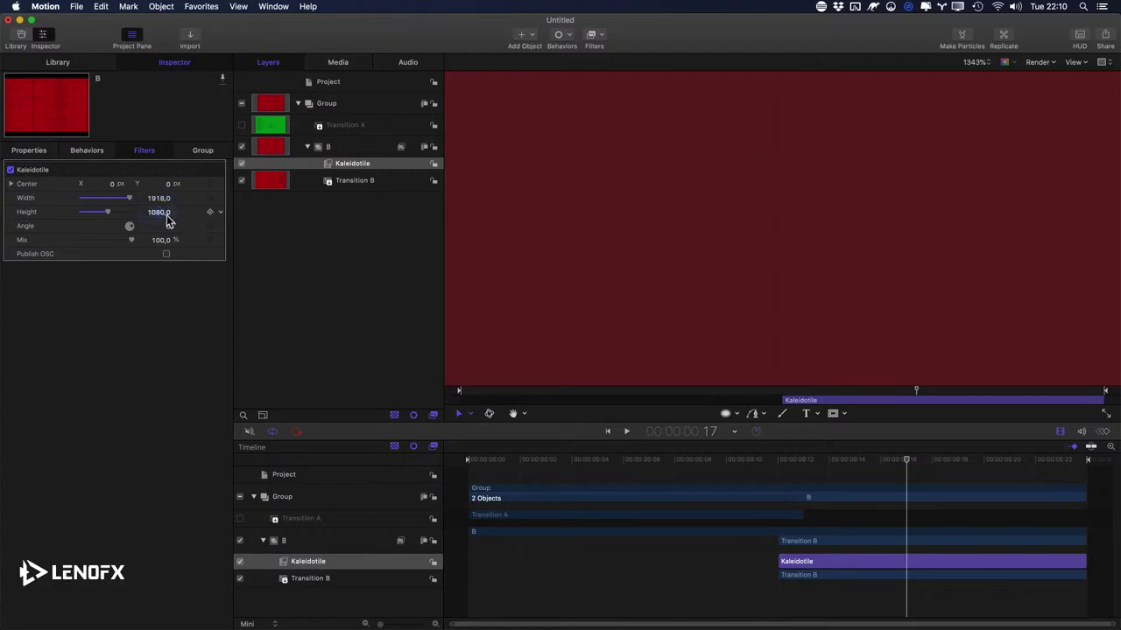
key("shift+z")
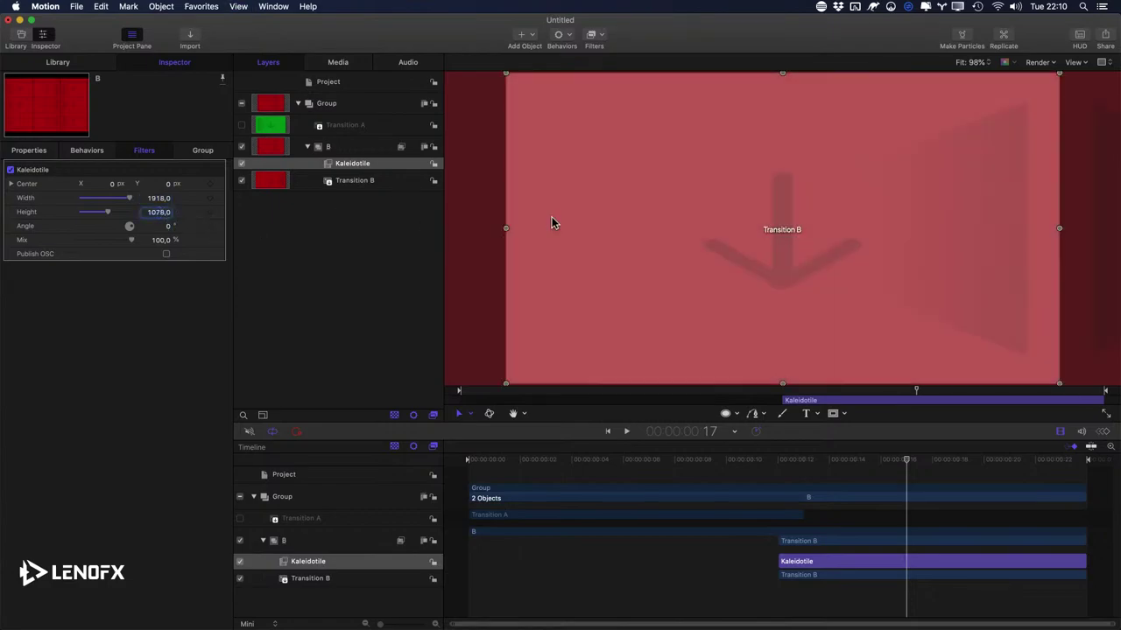
key("Return")
Step: Move the playhead to frame 5 and turn the Transition A layer's visibility back on
scroll(815, 230, "down", 3)
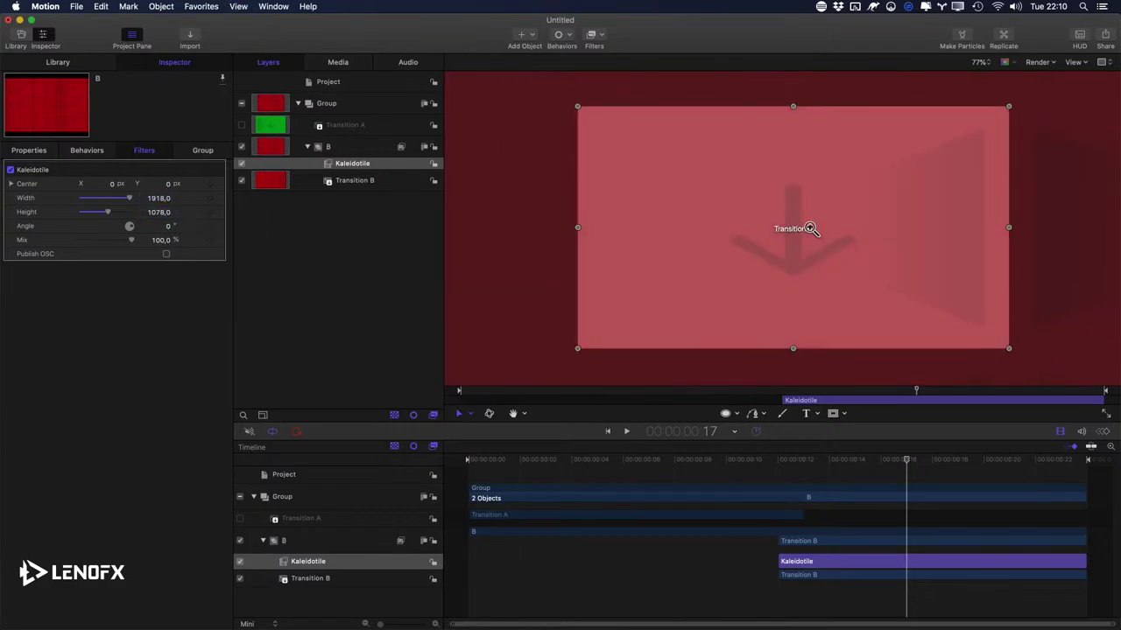
scroll(818, 225, "down", 5)
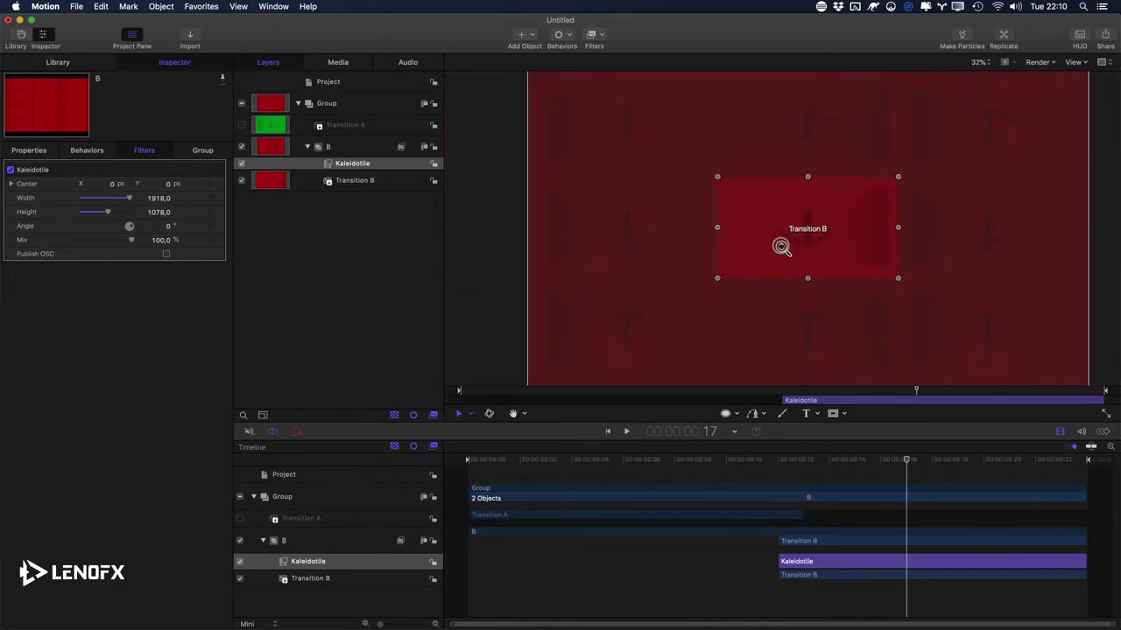
left_click_drag(905, 461, 600, 482)
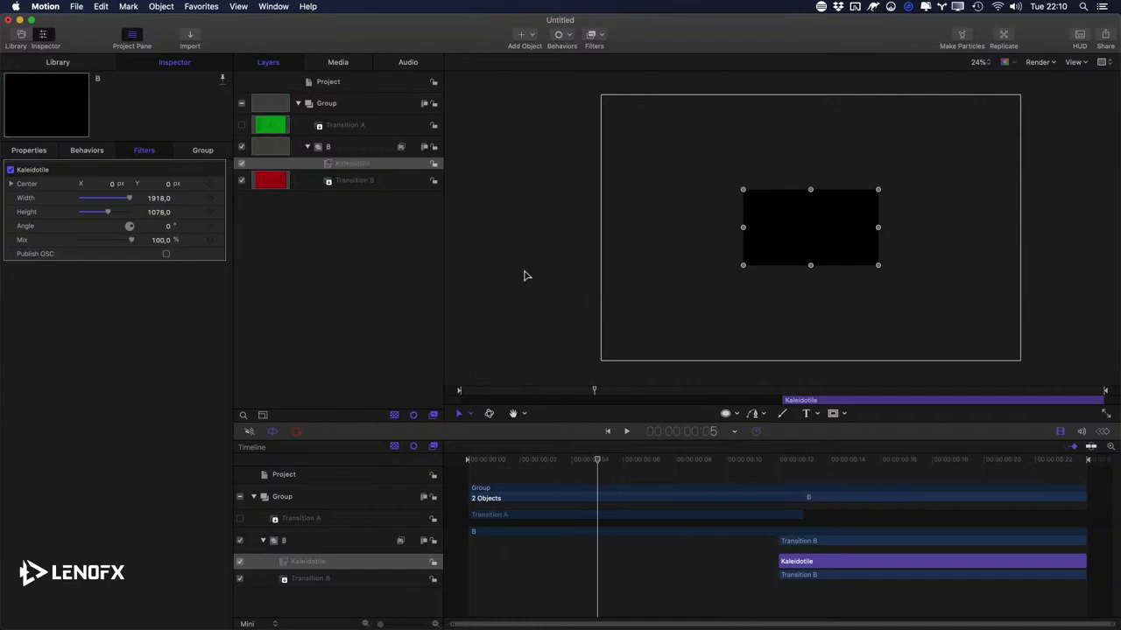
left_click(243, 126)
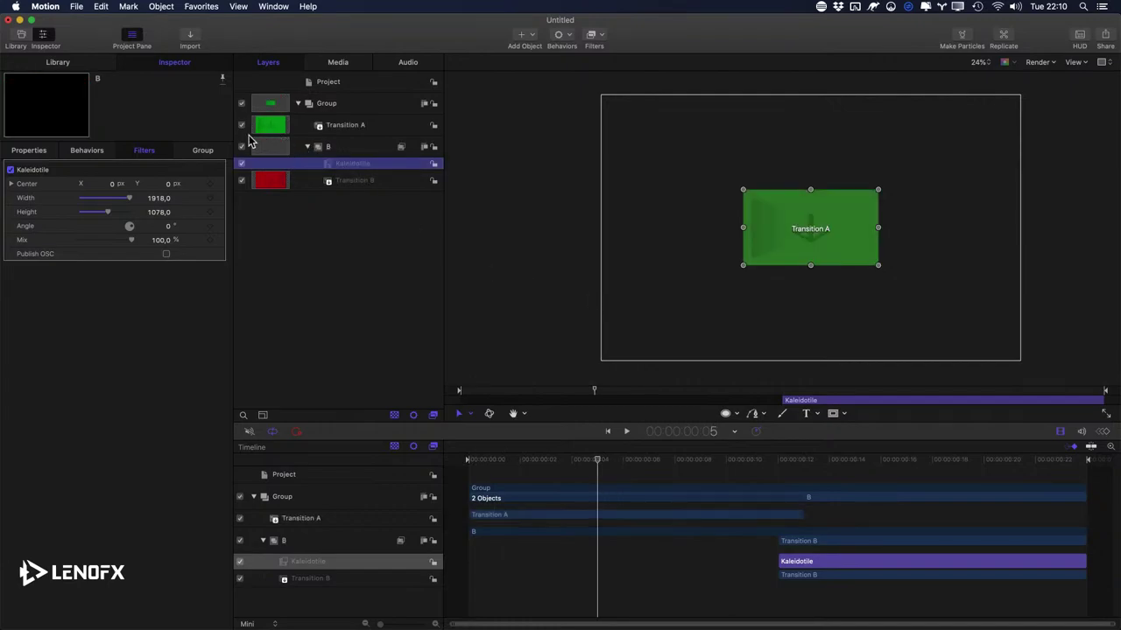
Step: Create a new group named A inside the main group and move the Transition A layer into it
left_click(307, 146)
left_click(320, 125)
key("super+shift+g")
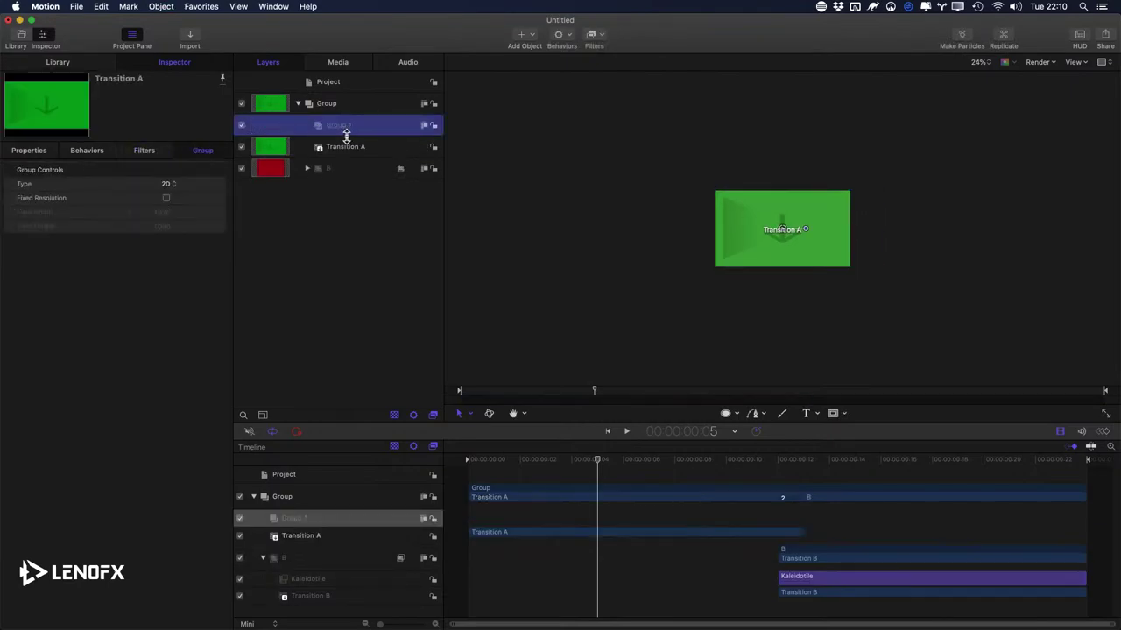
double_click(347, 134)
key("Return")
left_click_drag(326, 149, 313, 129)
key("super+shift+a")
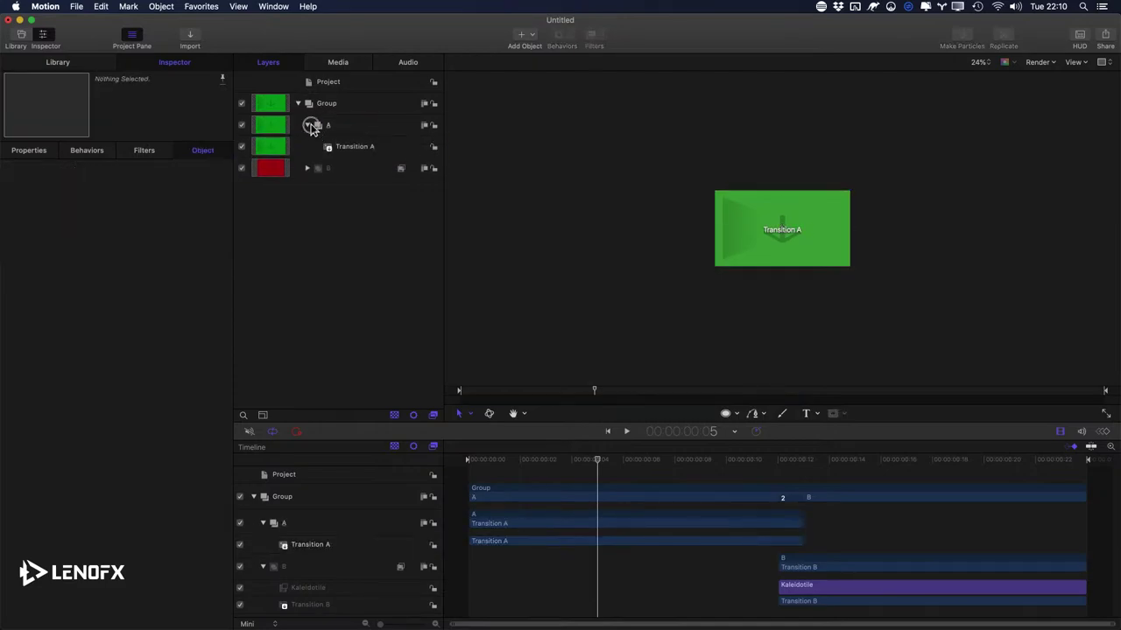
left_click(313, 129)
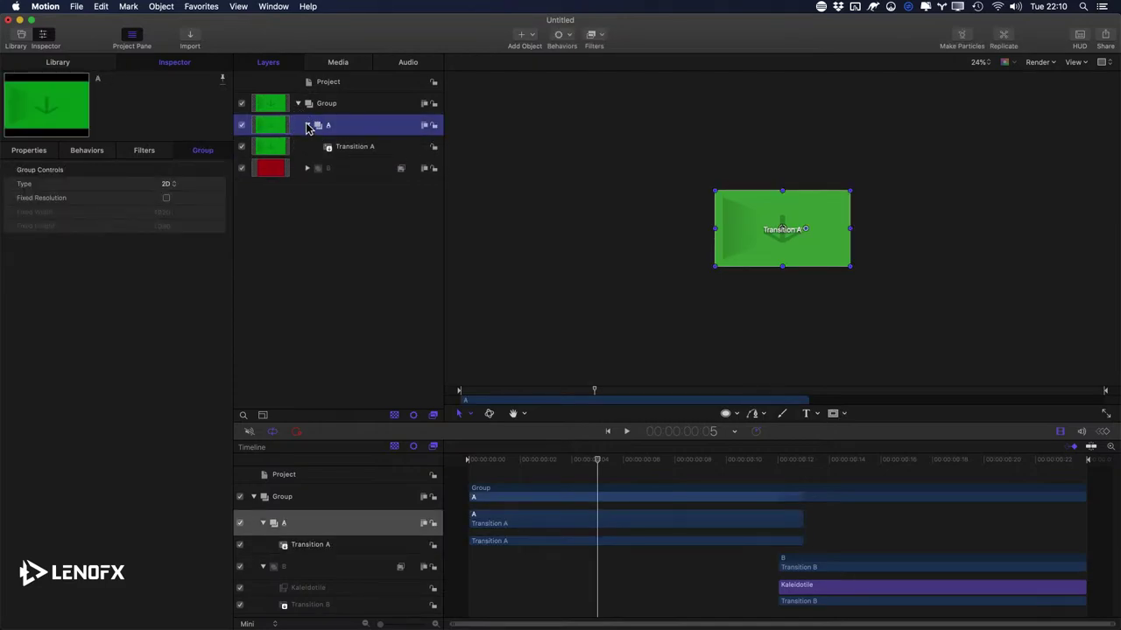
left_click(308, 128)
Step: Set the scale of the main Group containing A and B to 200%
left_click(317, 105)
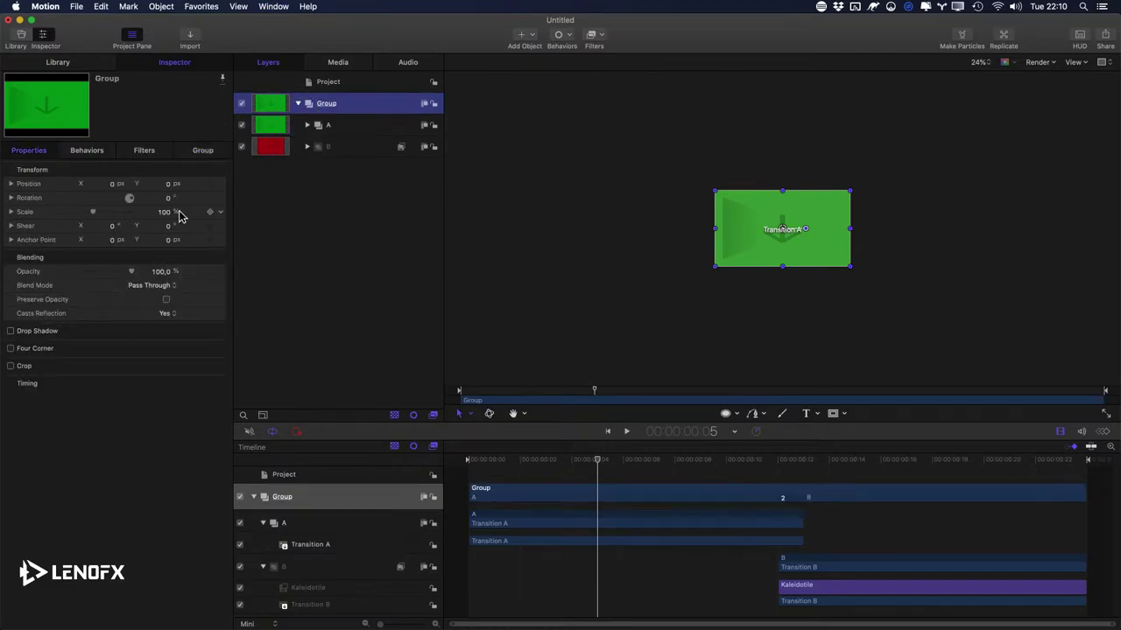
left_click(11, 184)
left_click(11, 184)
mouse_move(94, 217)
left_mouse_down()
mouse_move(105, 220)
mouse_move(94, 218)
left_mouse_up()
left_click(164, 214)
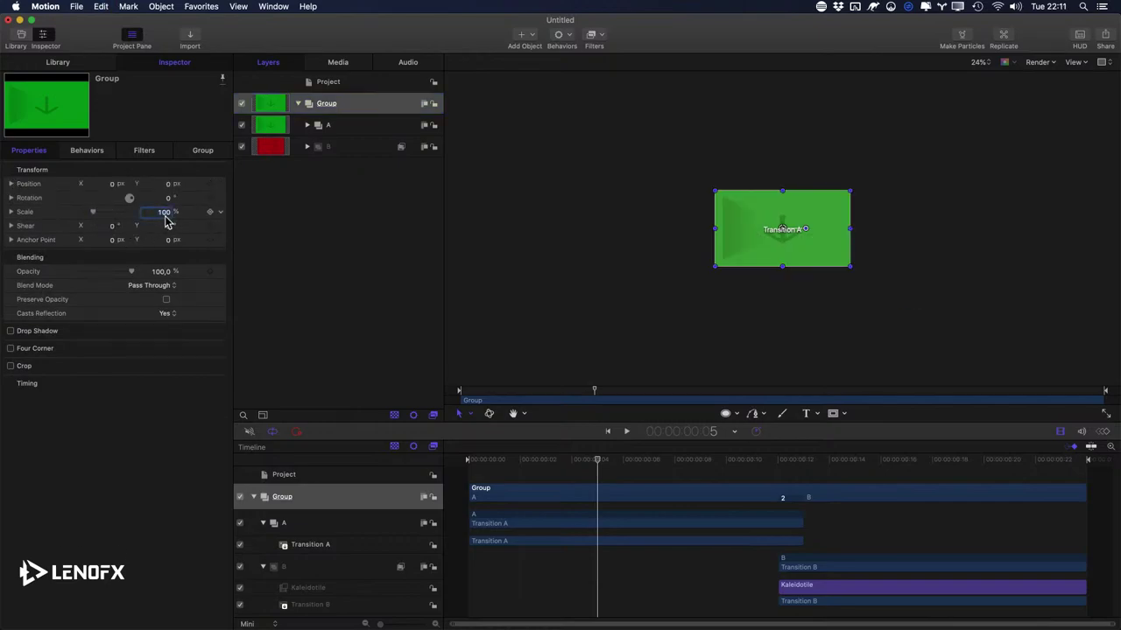
type("200")
key("Return")
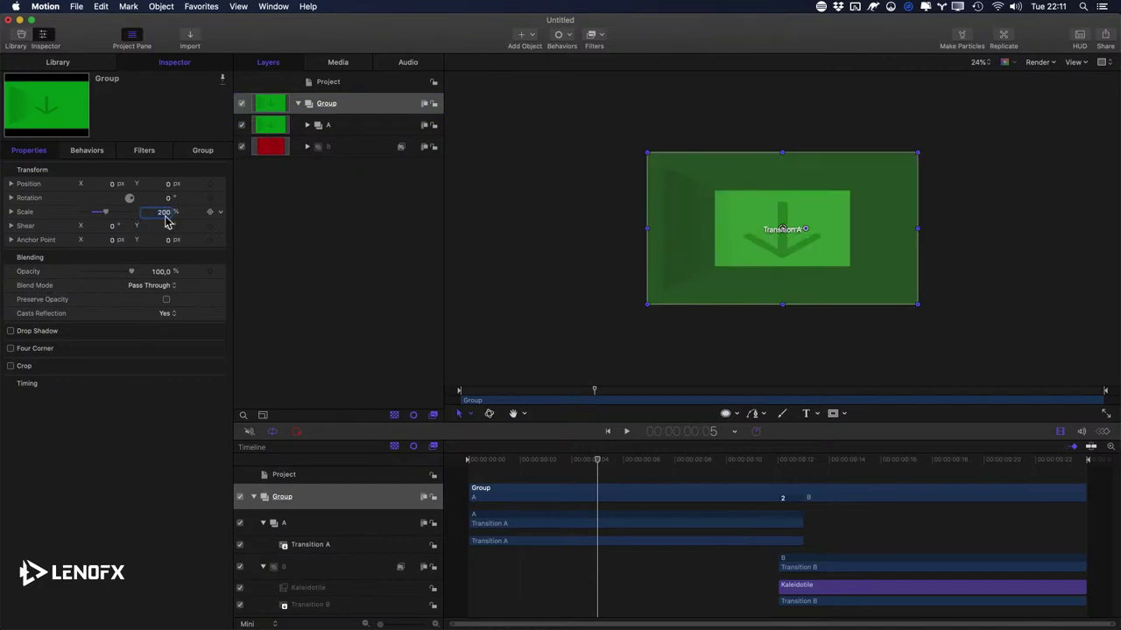
Step: Set group B's scale to 50%
left_click(338, 146)
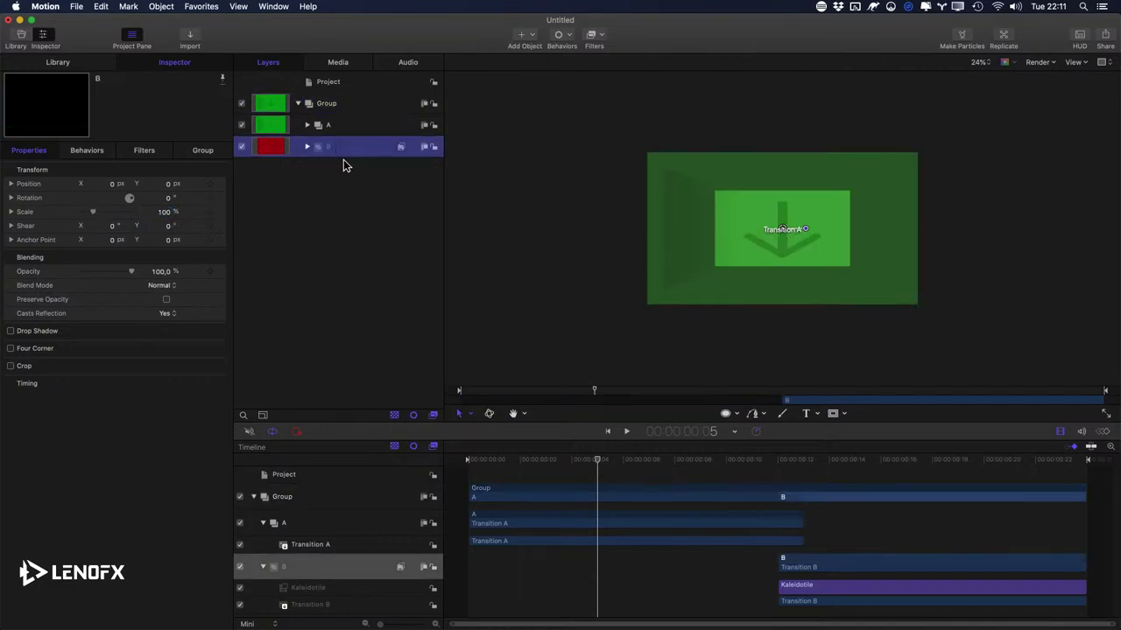
left_click(306, 148)
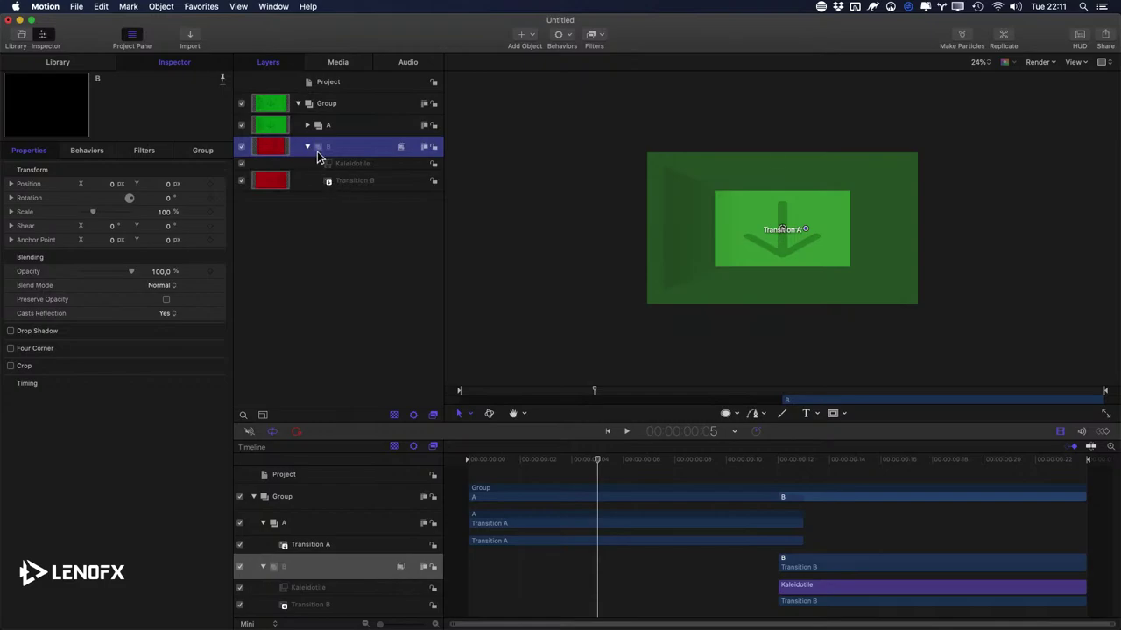
left_click(164, 213)
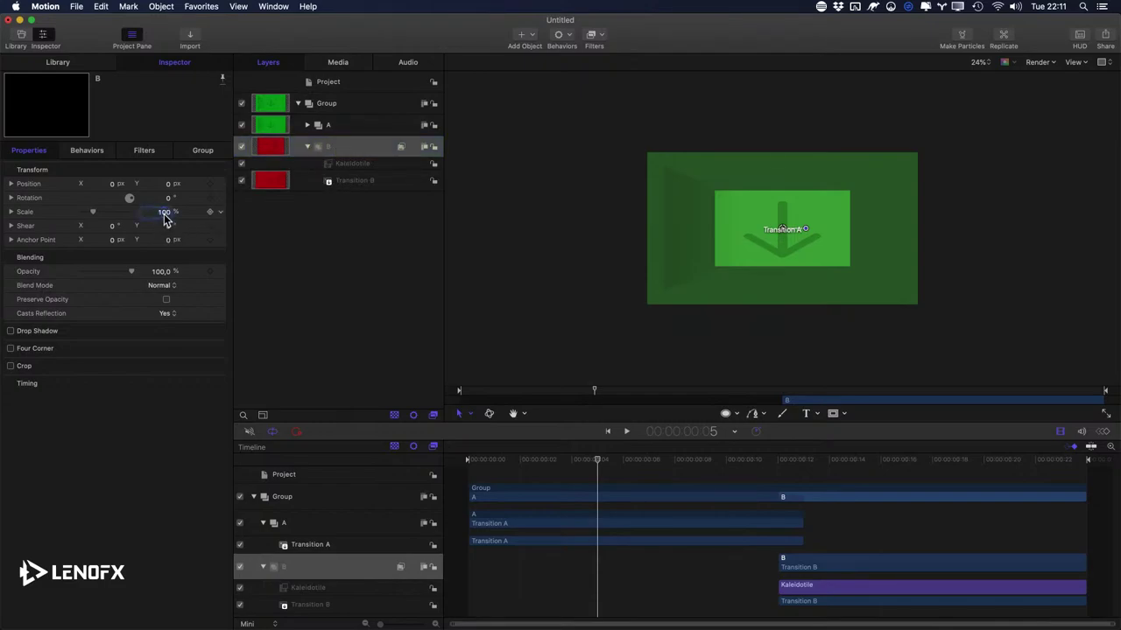
type("50")
key("Return")
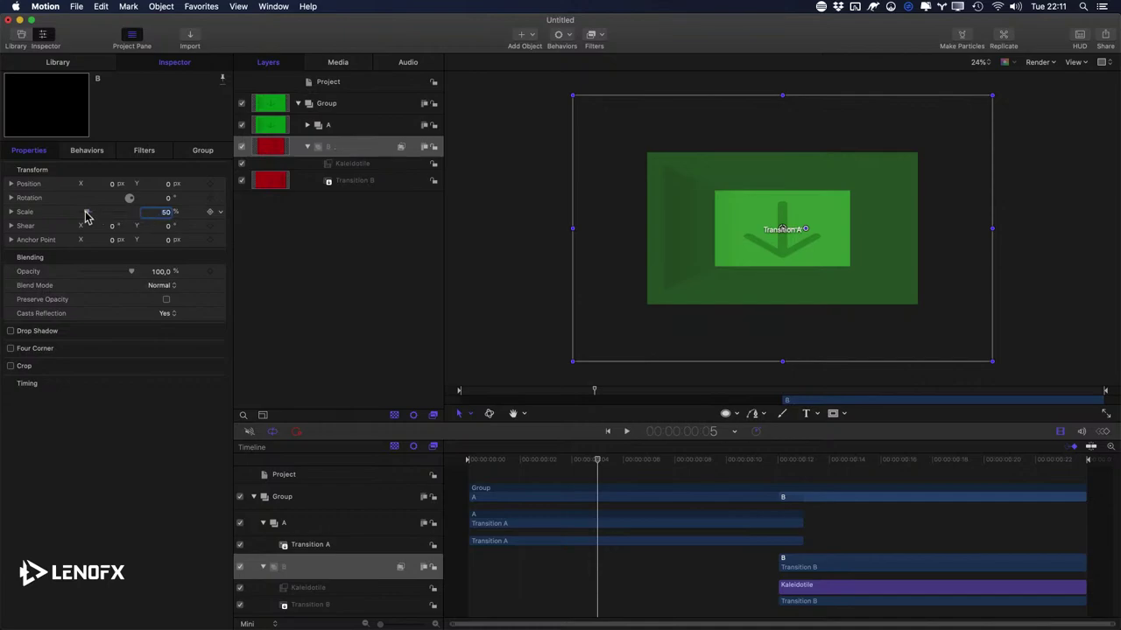
left_click_drag(86, 216, 83, 214)
Step: At frame 15, set group B's scale to 100% and expand its individual X, Y and Z scale values
left_click(855, 460)
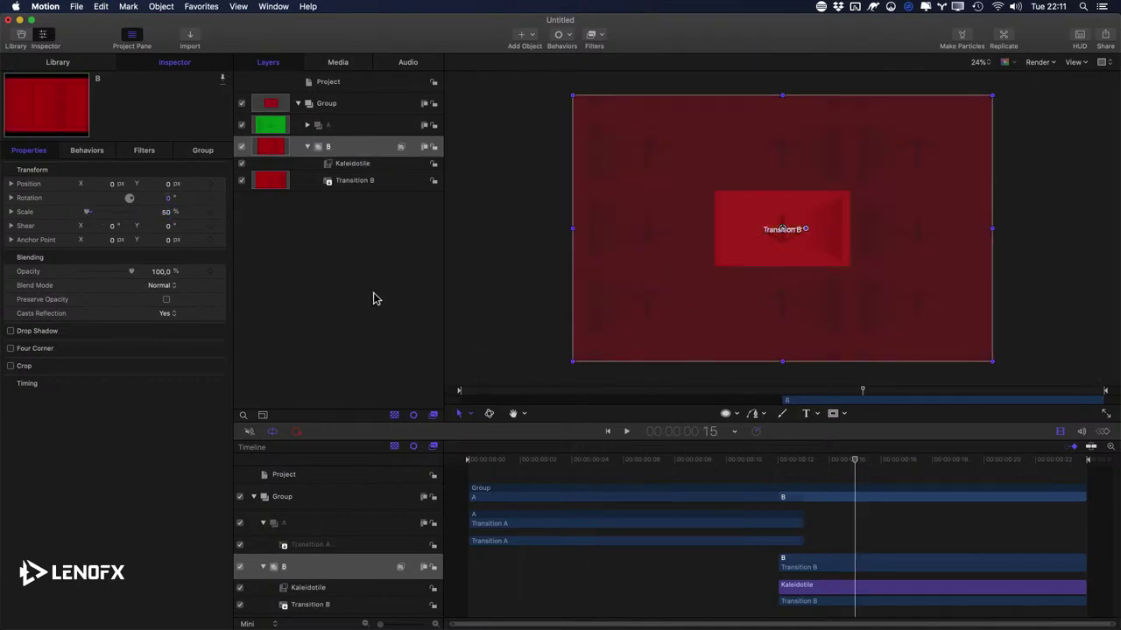
double_click(166, 213)
type("100")
key("Return")
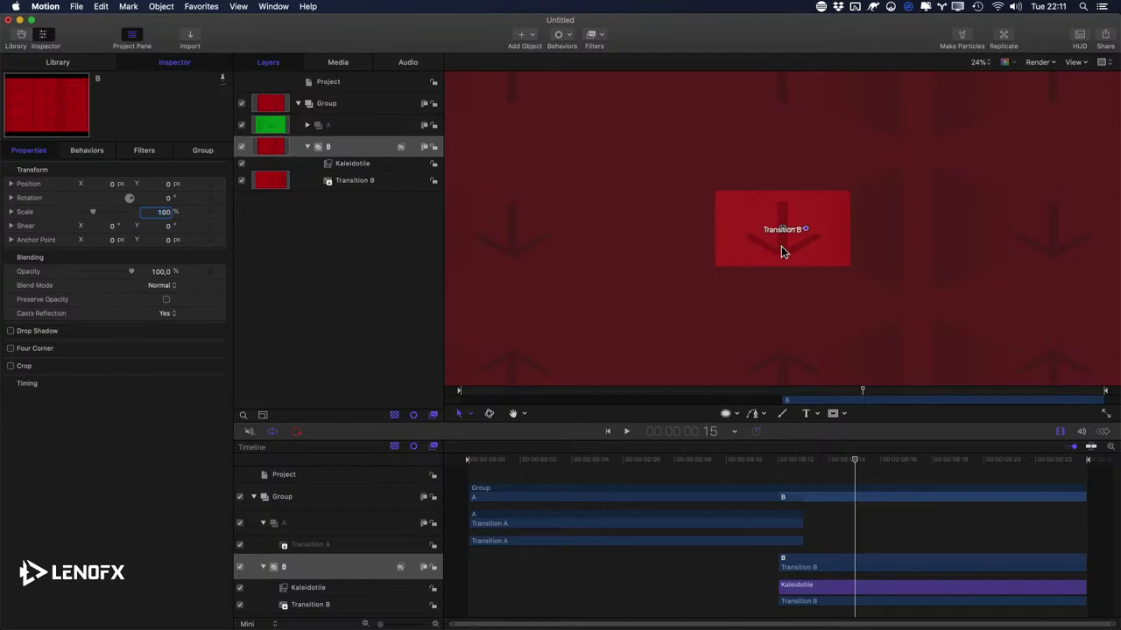
scroll(784, 253, "down", 3)
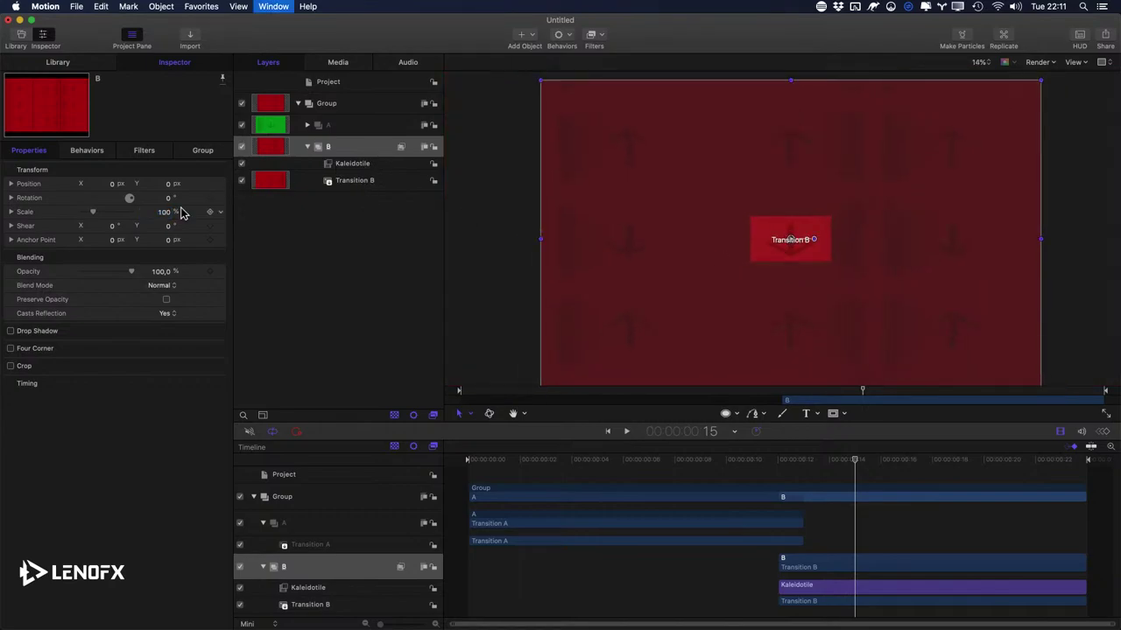
left_click(10, 212)
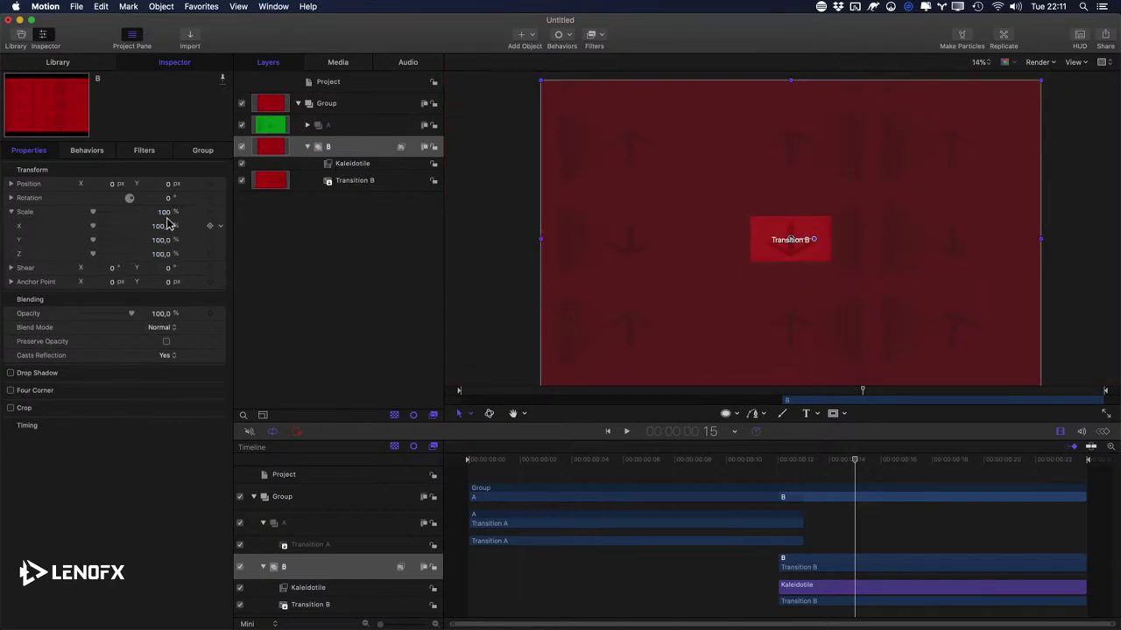
Step: Collapse group B's individual scale values and set its overall scale to 50%
left_click(11, 212)
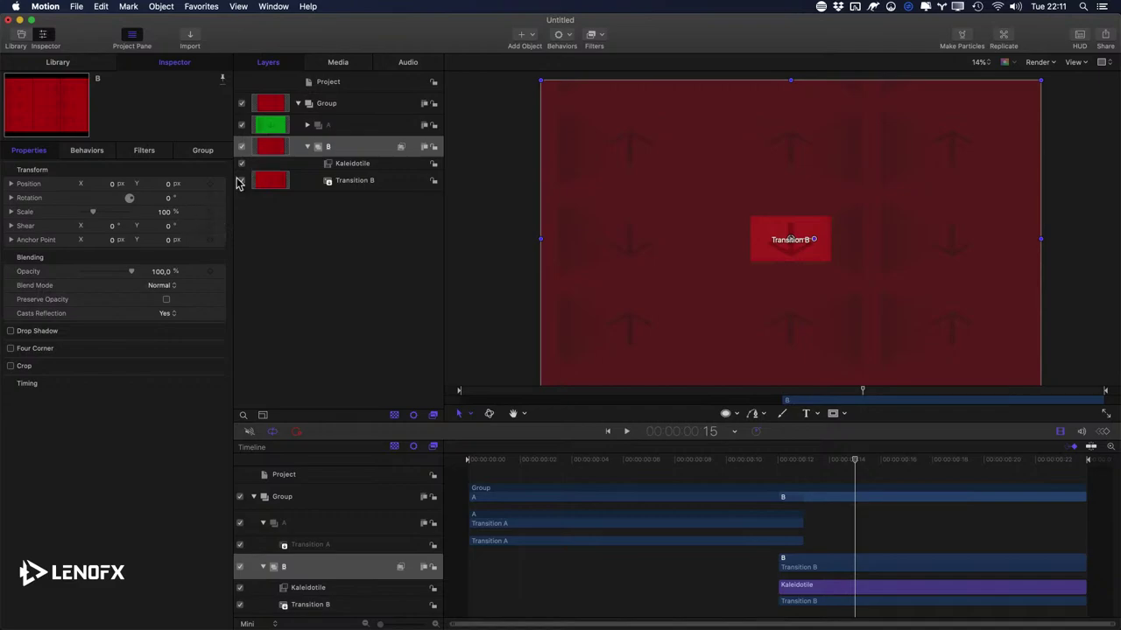
type("50")
key("Return")
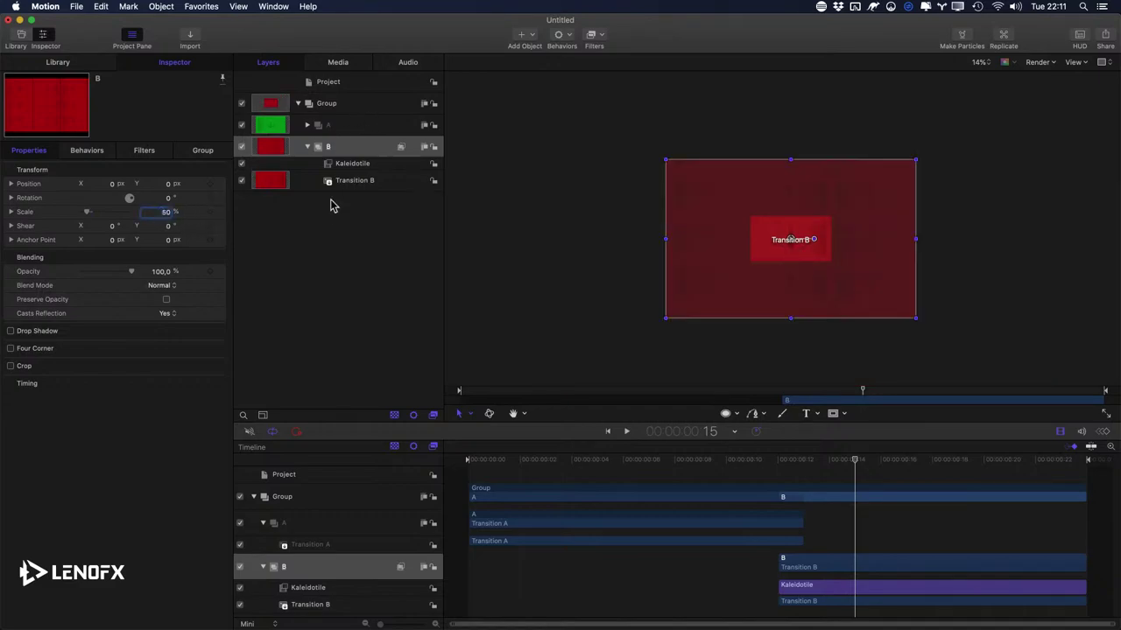
Step: At frame 22, add a Link parameter behavior to the main Group's Y scale
left_click(324, 128)
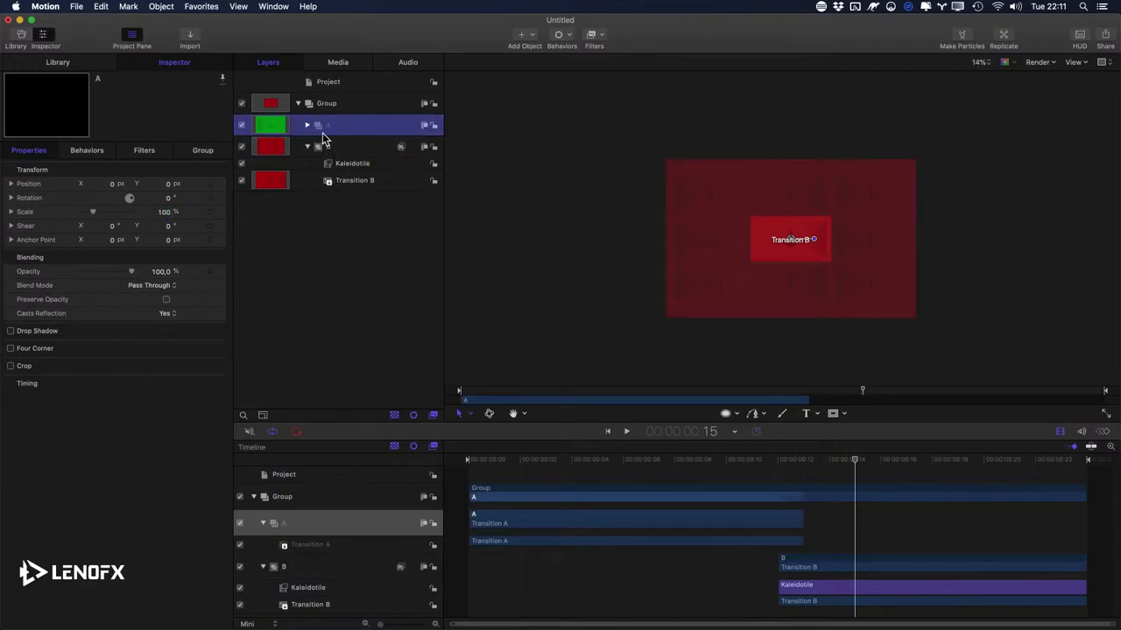
left_click(326, 104)
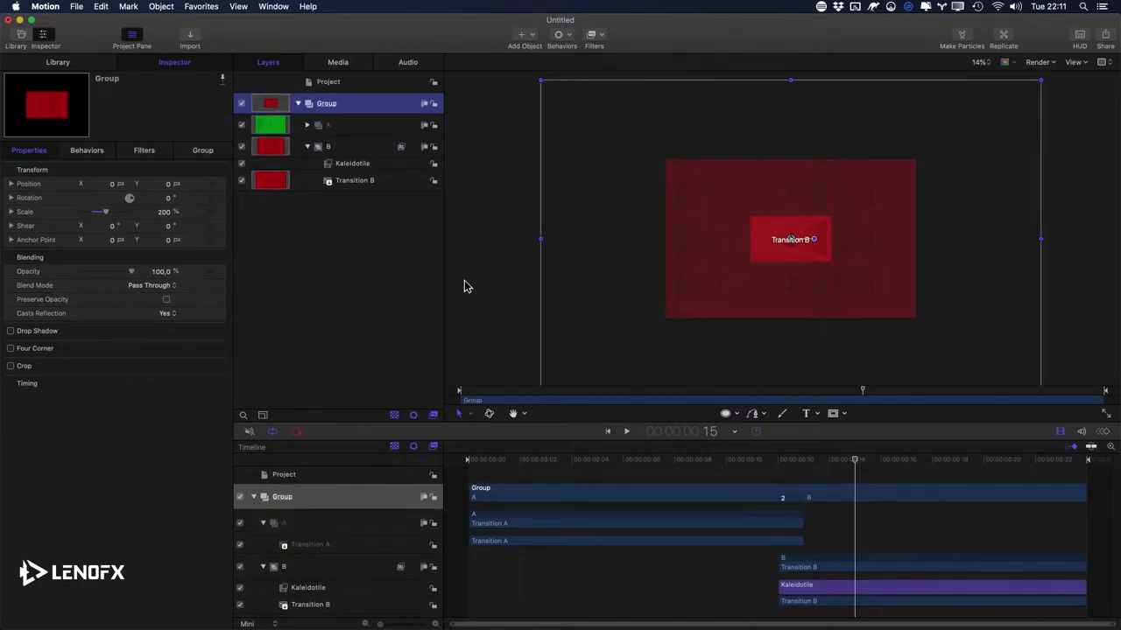
left_click_drag(857, 473, 1110, 474)
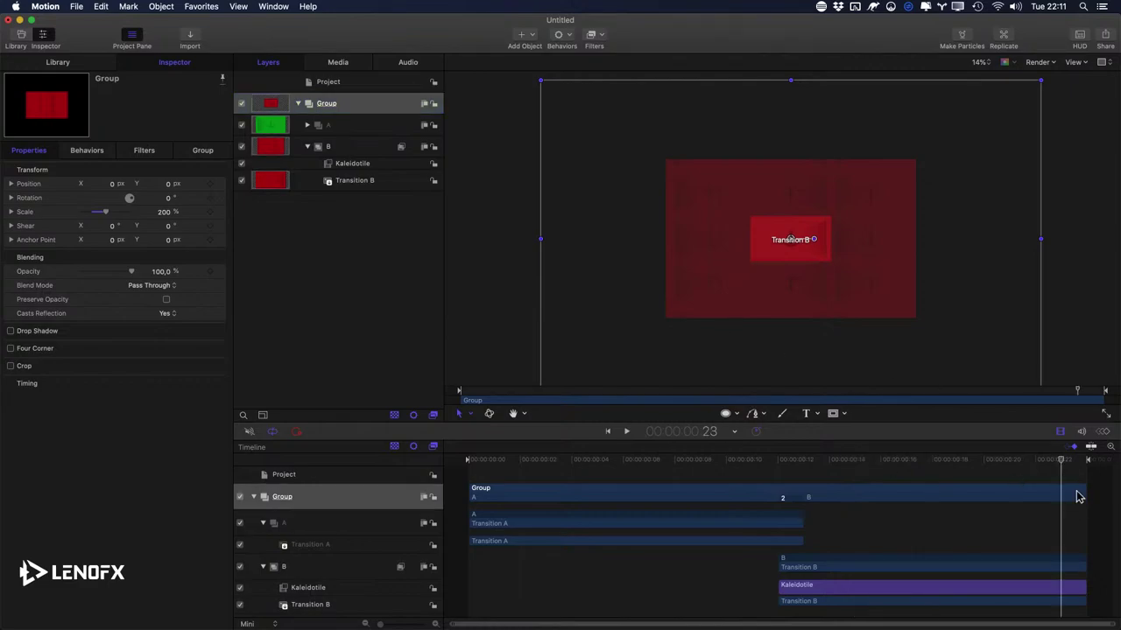
key("Left")
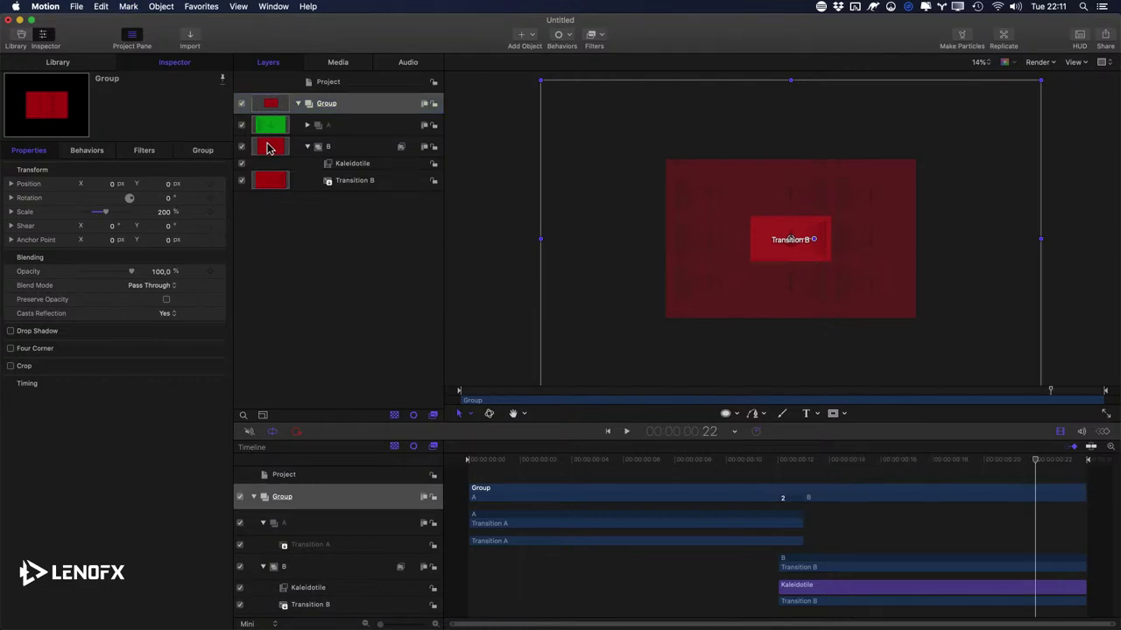
left_click(11, 213)
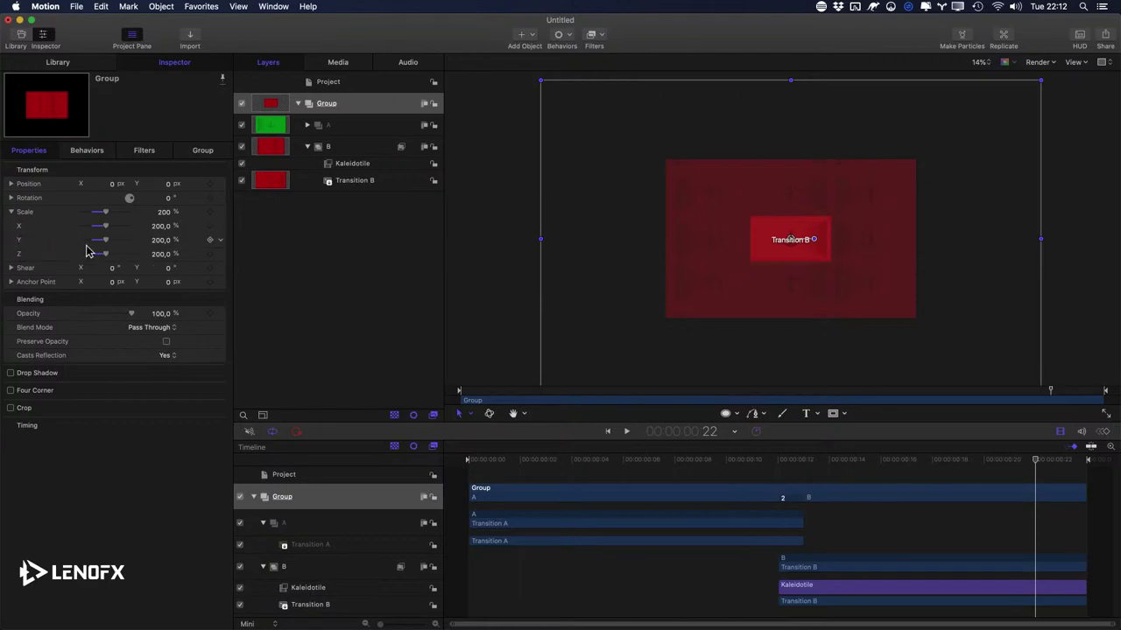
right_click(220, 245)
mouse_move(293, 348)
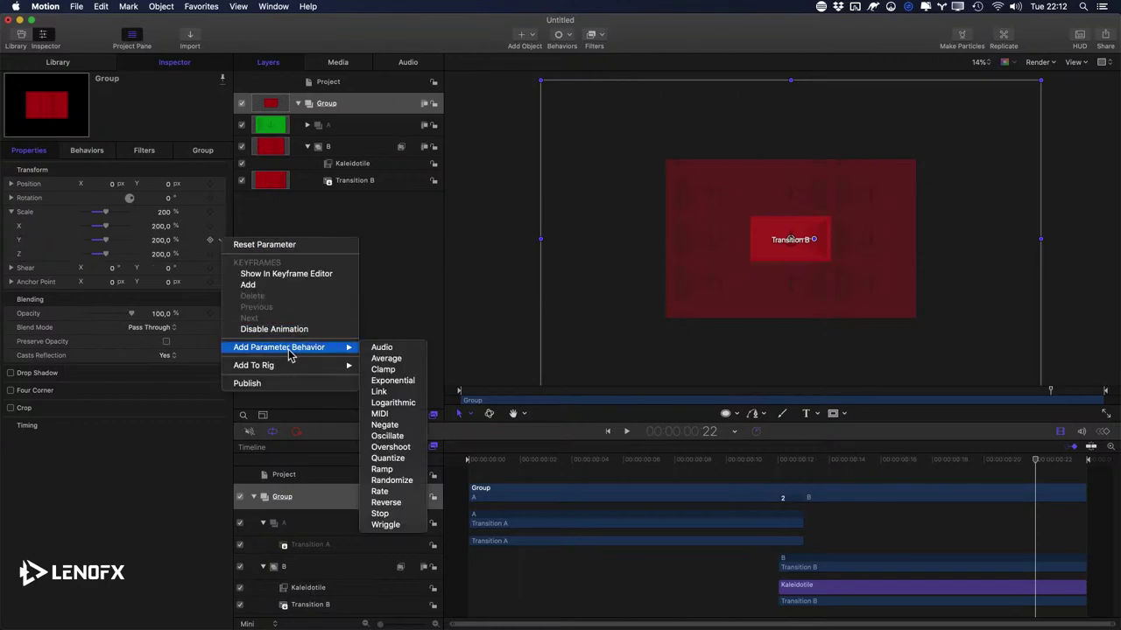
left_click(380, 392)
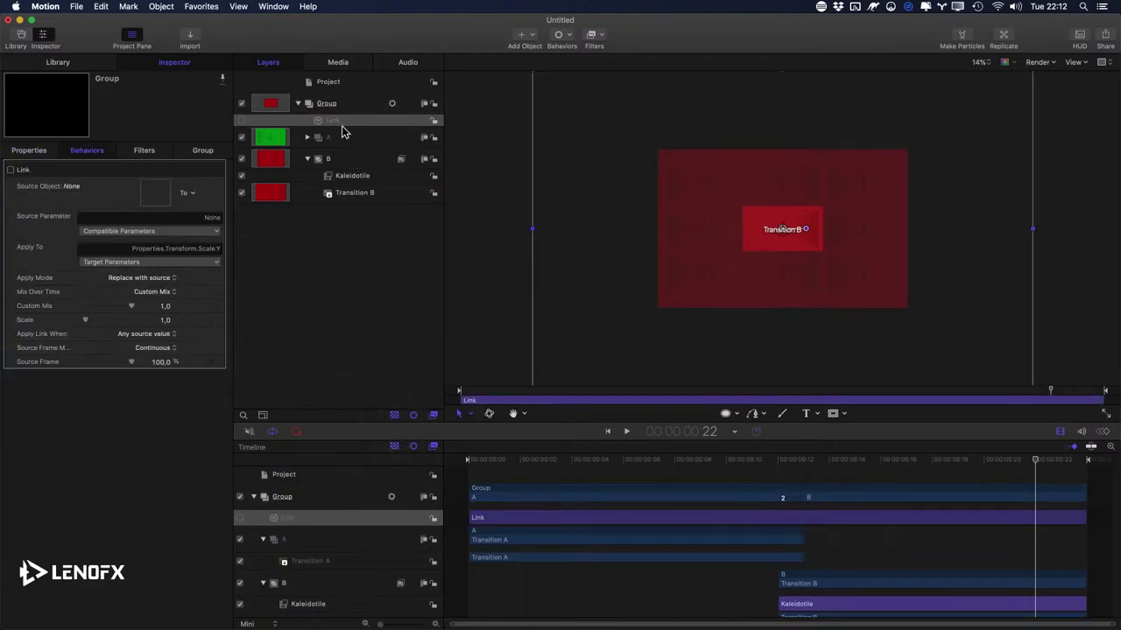
Step: Set the Link behavior's source object to the main Group and its source parameter to Transform Scale X
left_click_drag(328, 105, 168, 194)
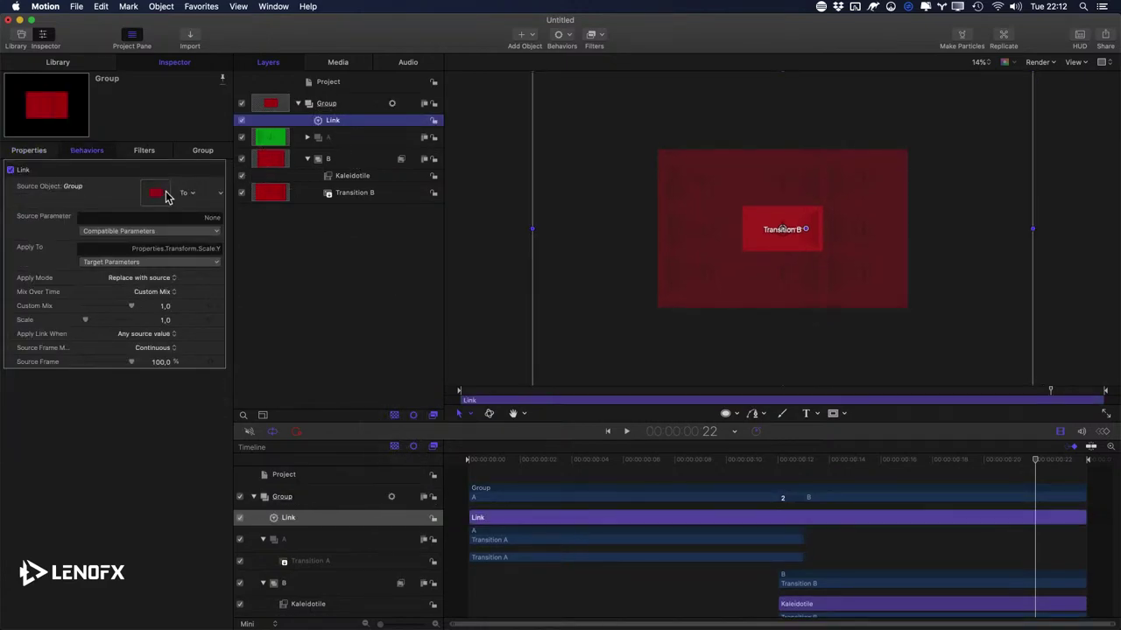
left_click(188, 232)
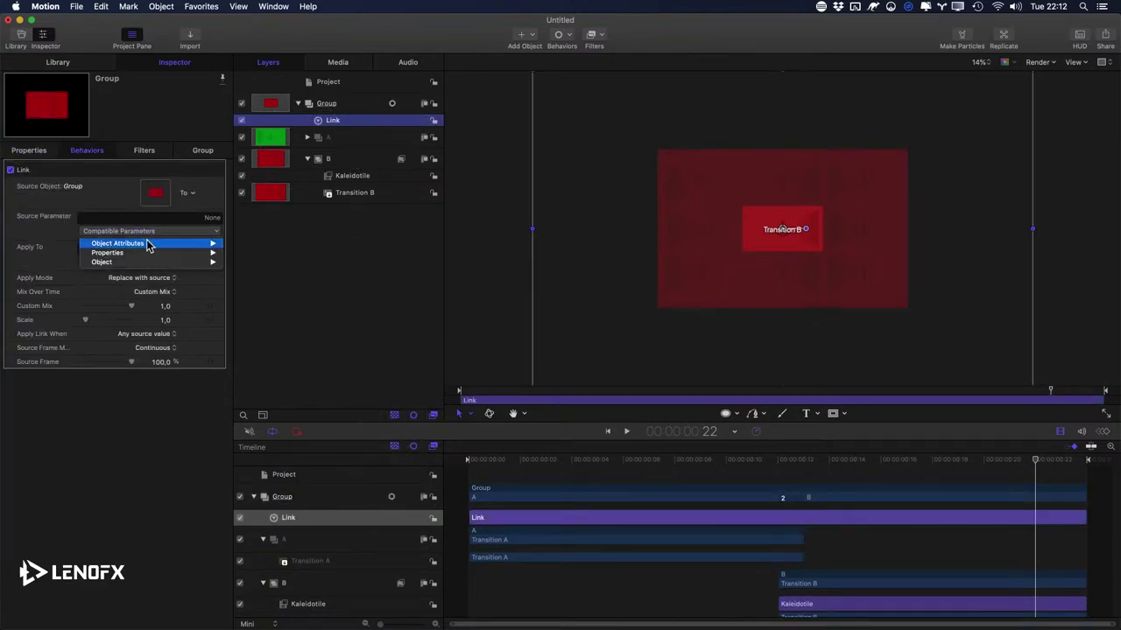
mouse_move(124, 254)
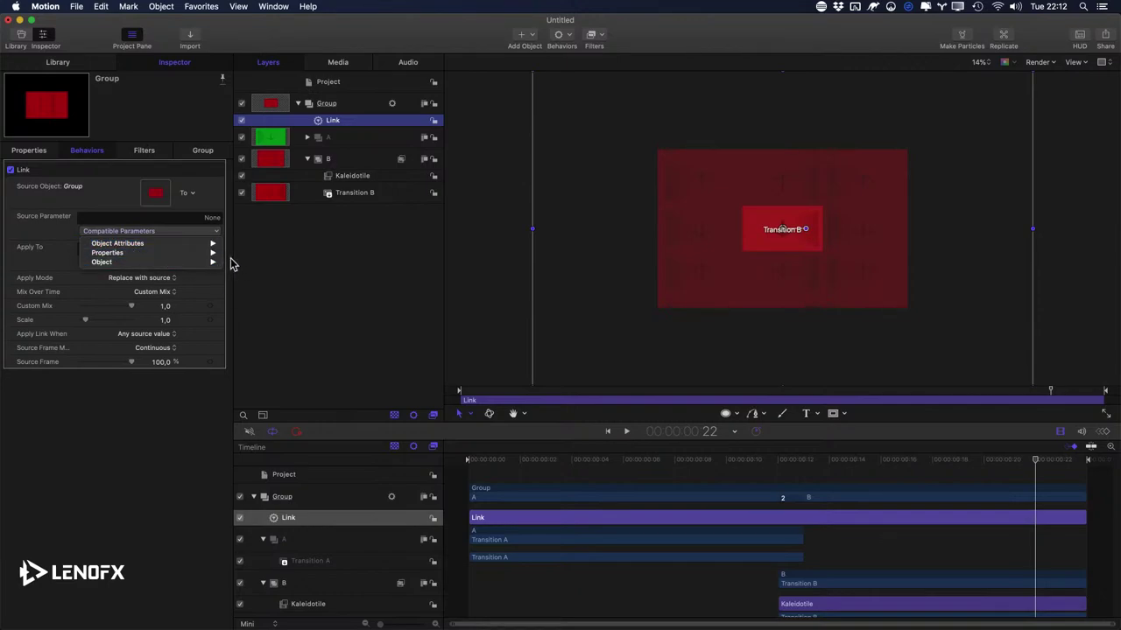
mouse_move(253, 282)
mouse_move(254, 254)
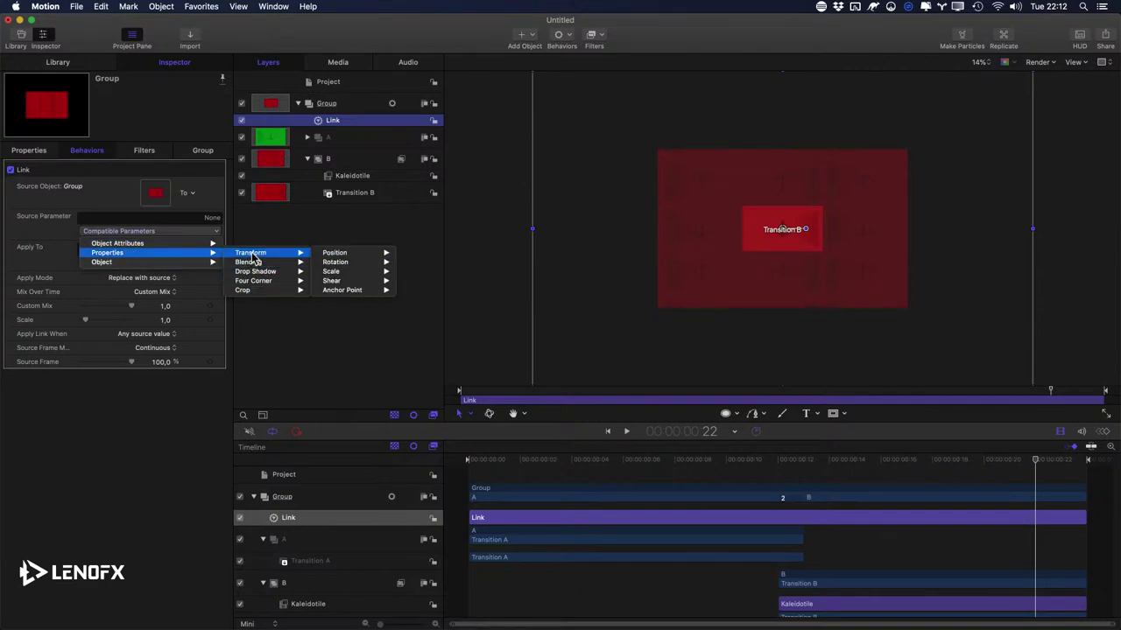
mouse_move(332, 272)
left_click(415, 272)
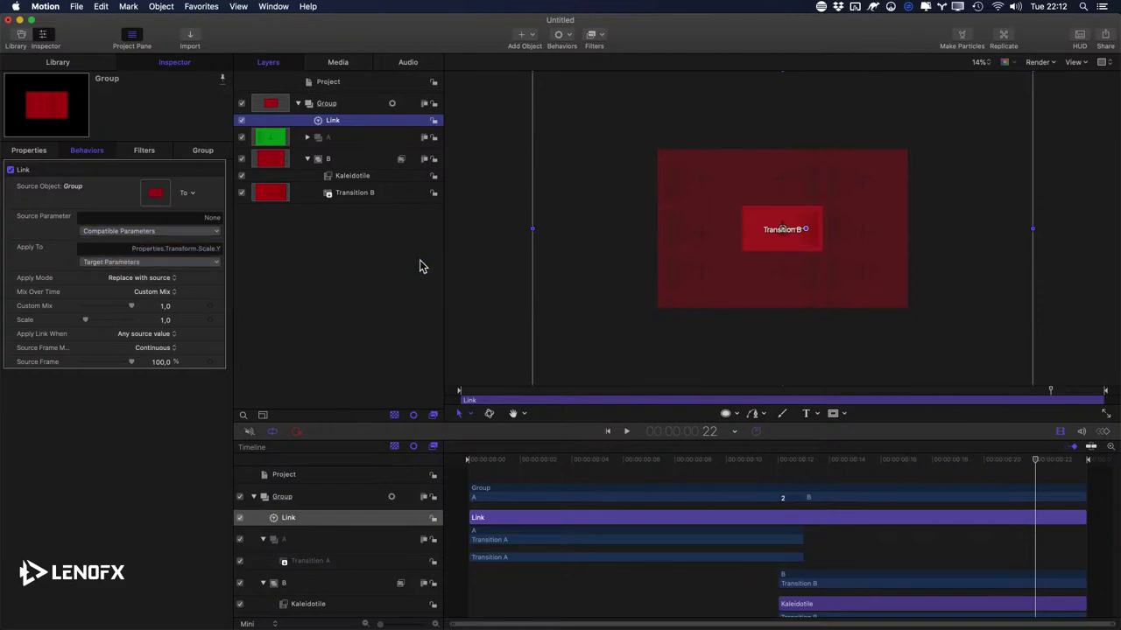
Step: Add a keyframe to the main Group's X scale at frame 22, keeping 200%
left_click(337, 104)
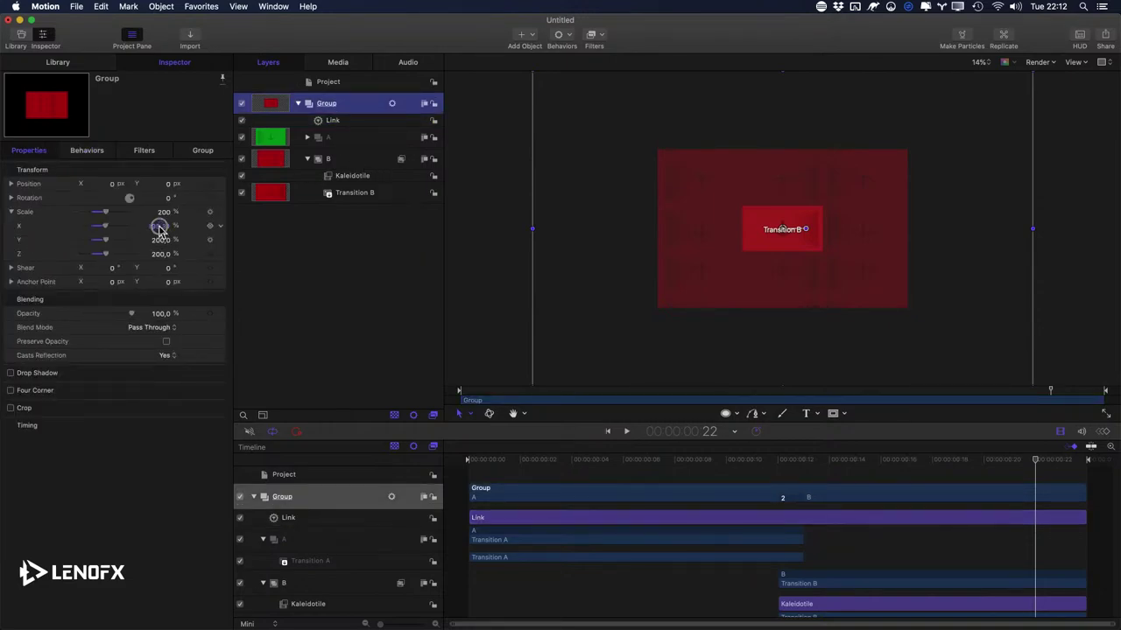
left_click(210, 227)
left_click(1049, 469)
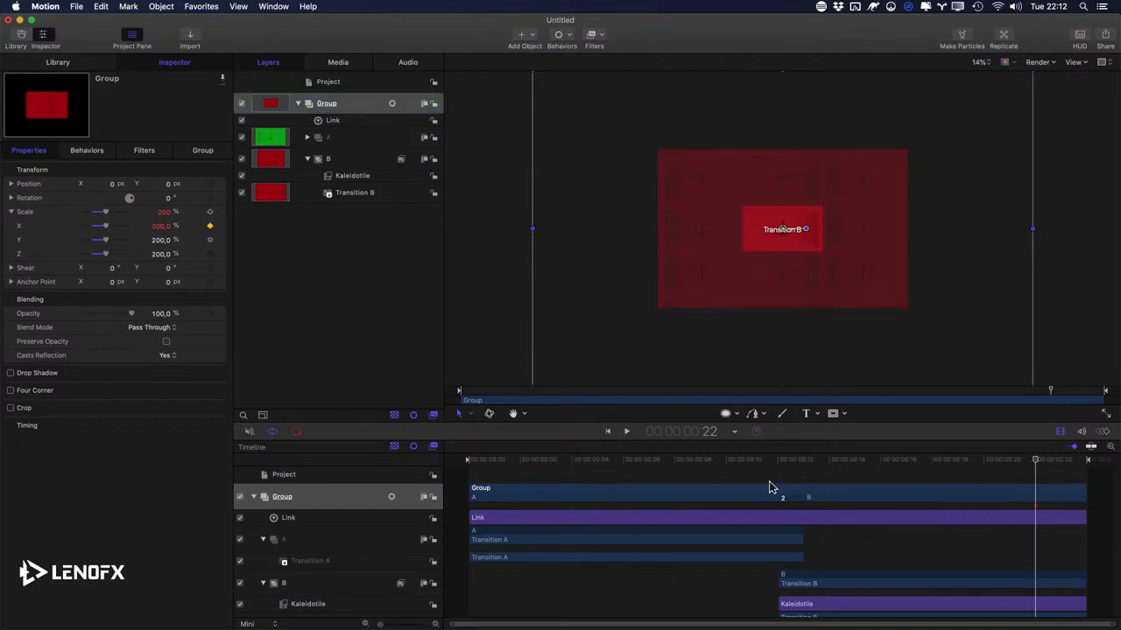
Step: Keyframe the main Group's X scale at 100% on frame 1 and play the animation
left_click(722, 461)
left_click_drag(720, 463, 477, 507)
left_click_drag(573, 471, 509, 474)
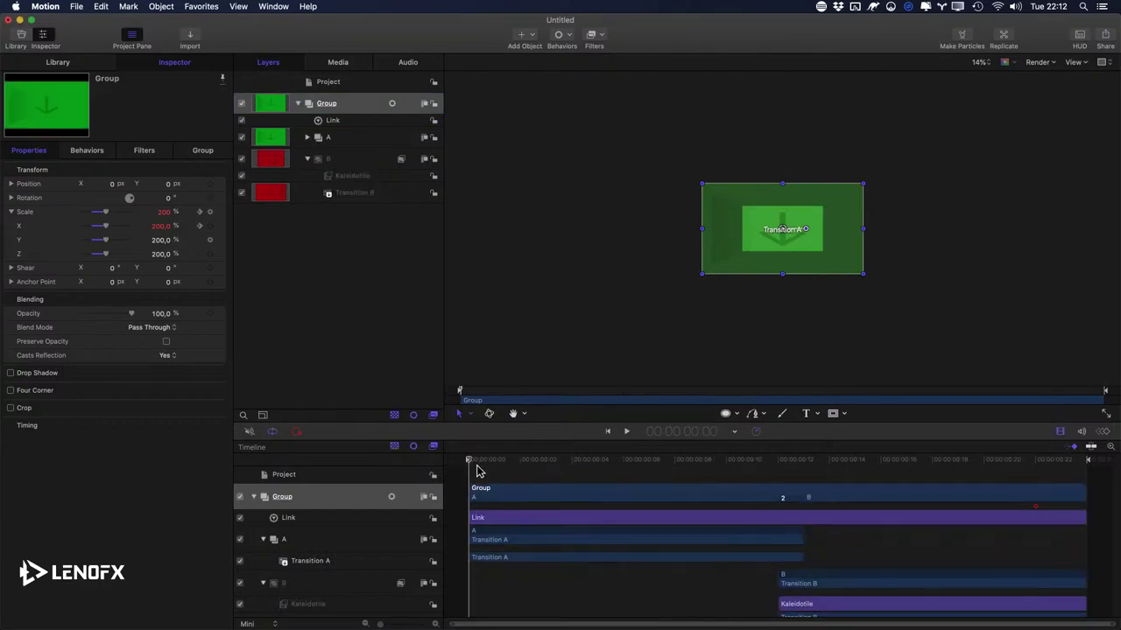
key("Right")
left_click(210, 226)
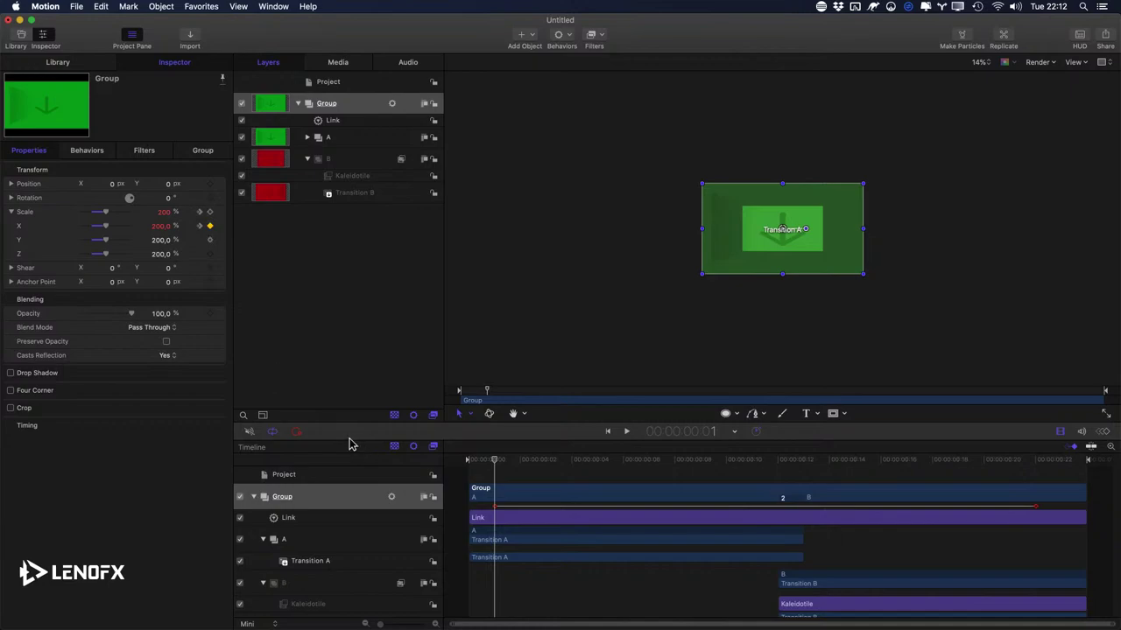
left_click(163, 227)
type("100")
key("Return")
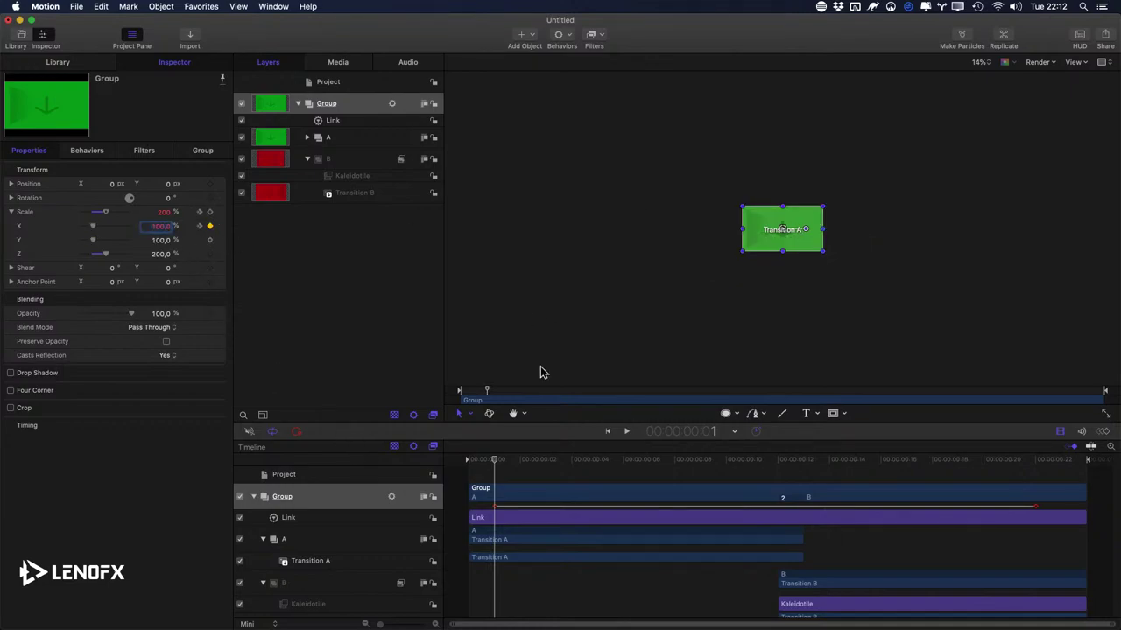
key("space")
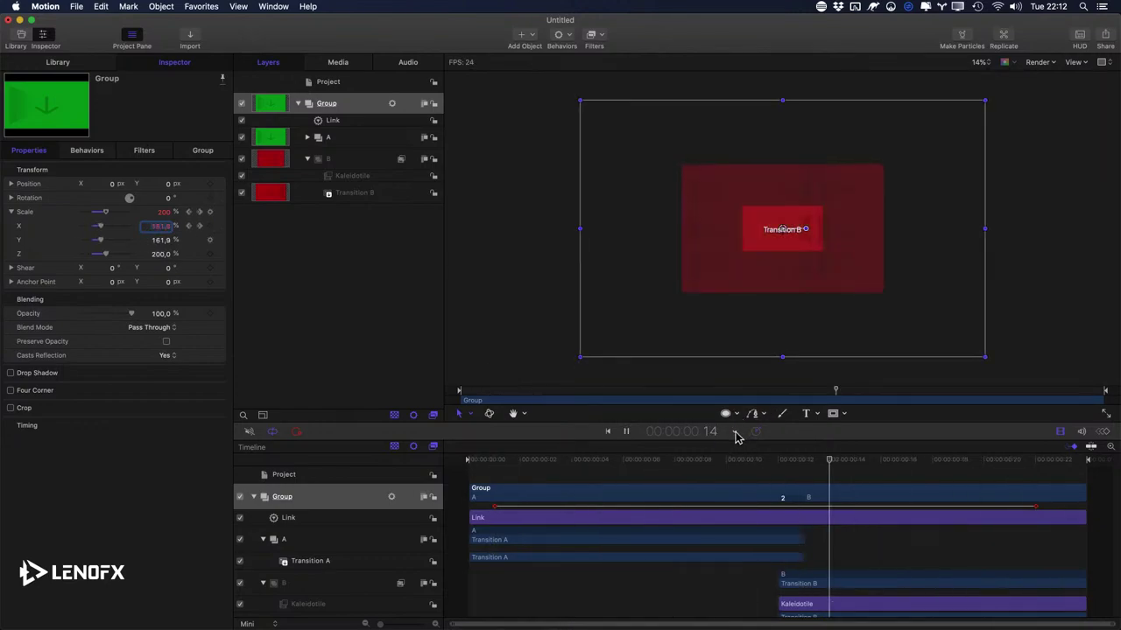
key("space")
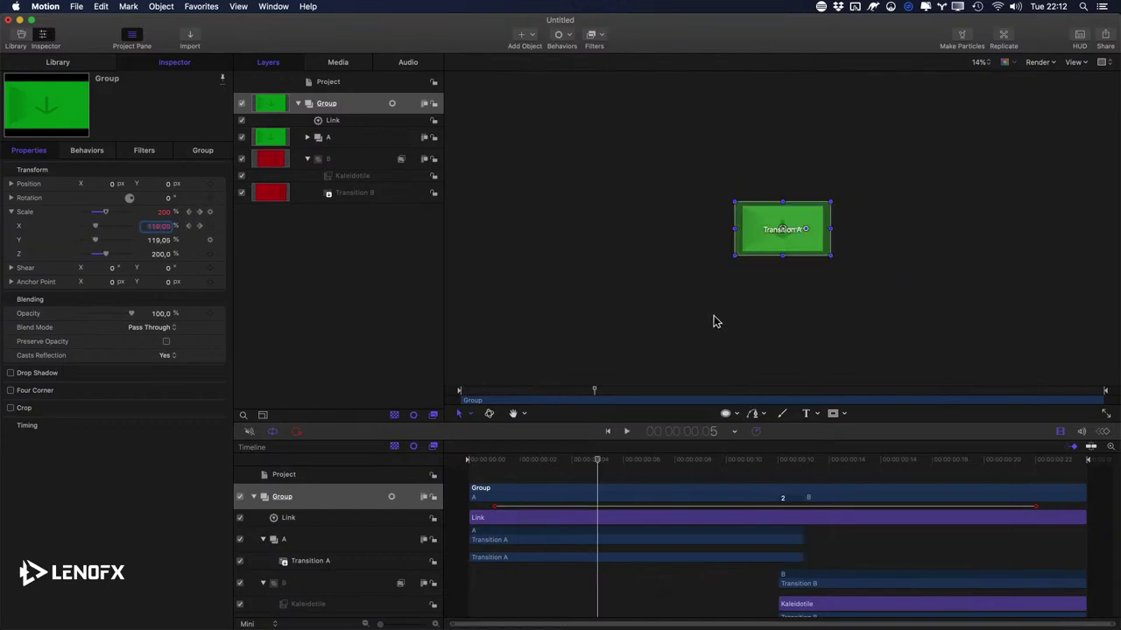
Step: Publish the transition template as "Zoom in" in the LenoFX Live Training category
key("super+s")
type("Zoom in")
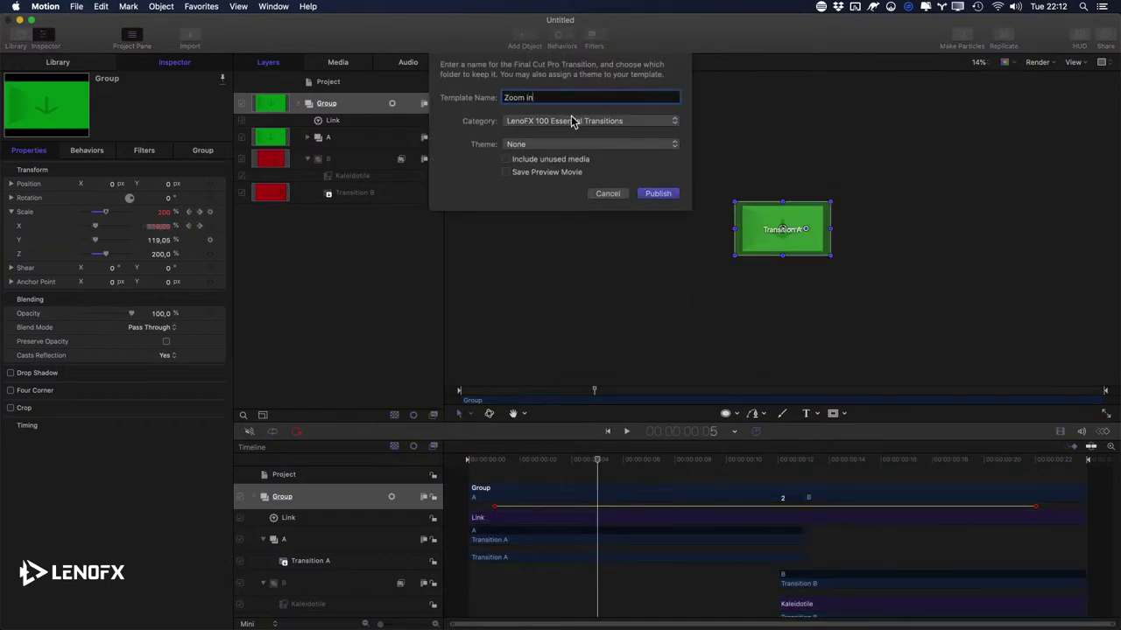
left_click(571, 121)
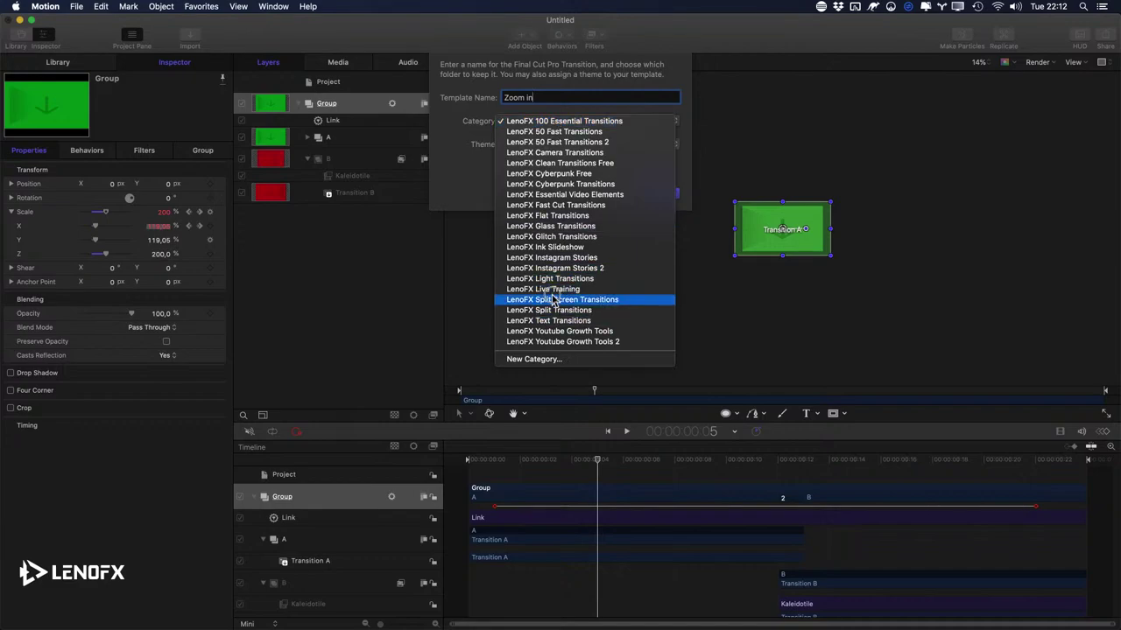
left_click(552, 299)
left_click(538, 123)
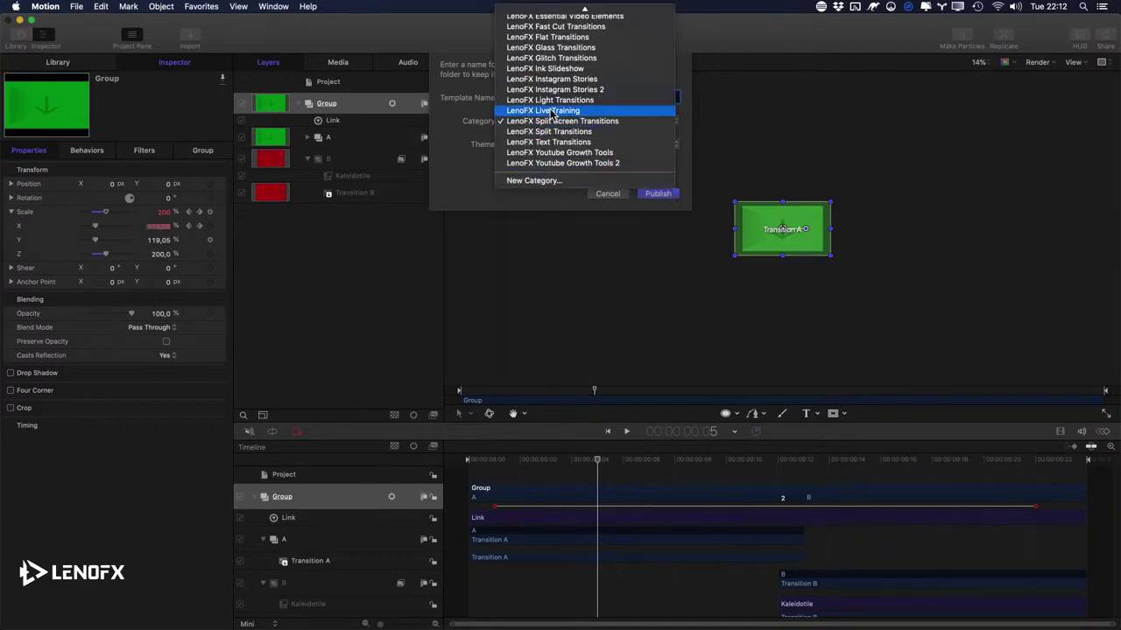
left_click(561, 110)
left_click(659, 194)
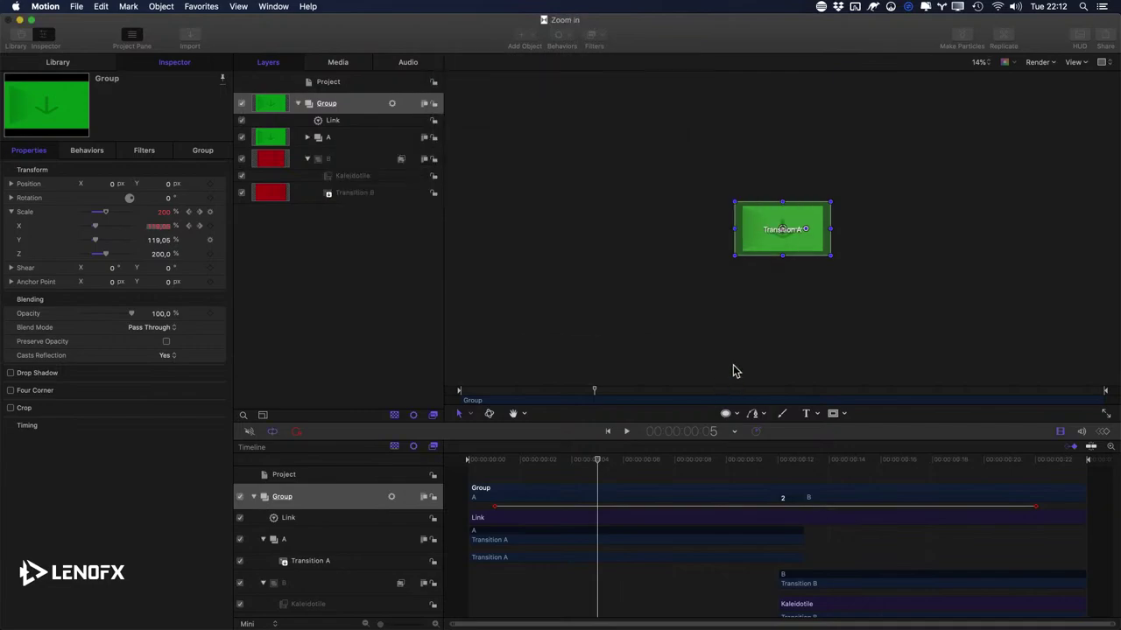
Step: Examine the zoom across the timeline, including the Kaleidotile tiling around the frame and the scale values of B and the main Group
left_click_drag(750, 459, 701, 459)
left_click_drag(830, 459, 1070, 469)
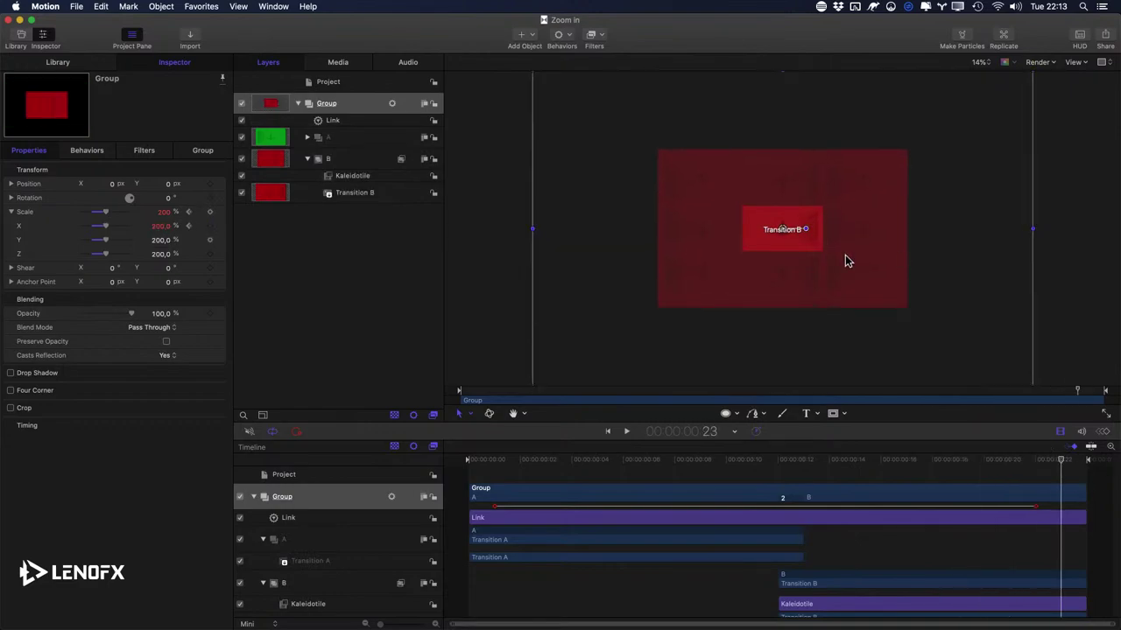
scroll(826, 237, "up", 5)
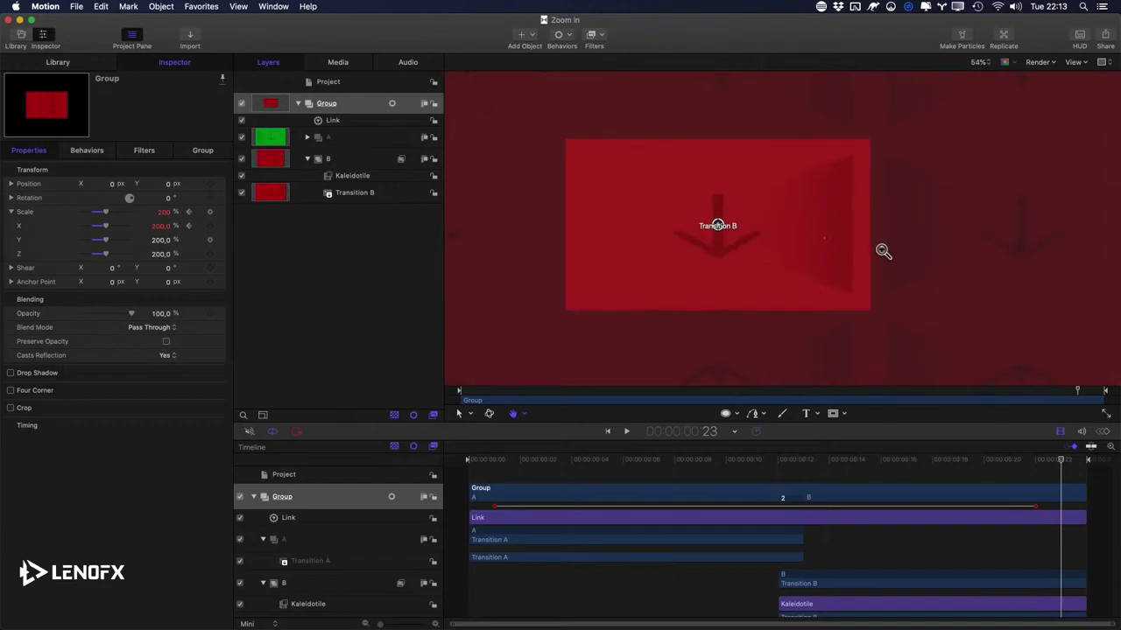
left_click(342, 158)
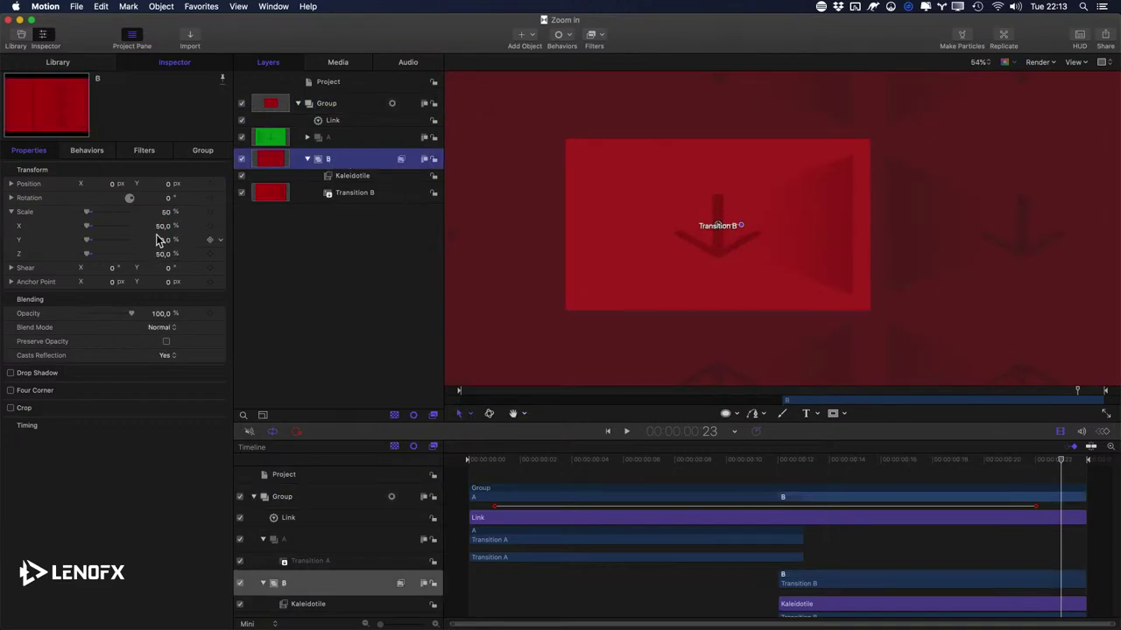
left_click(328, 107)
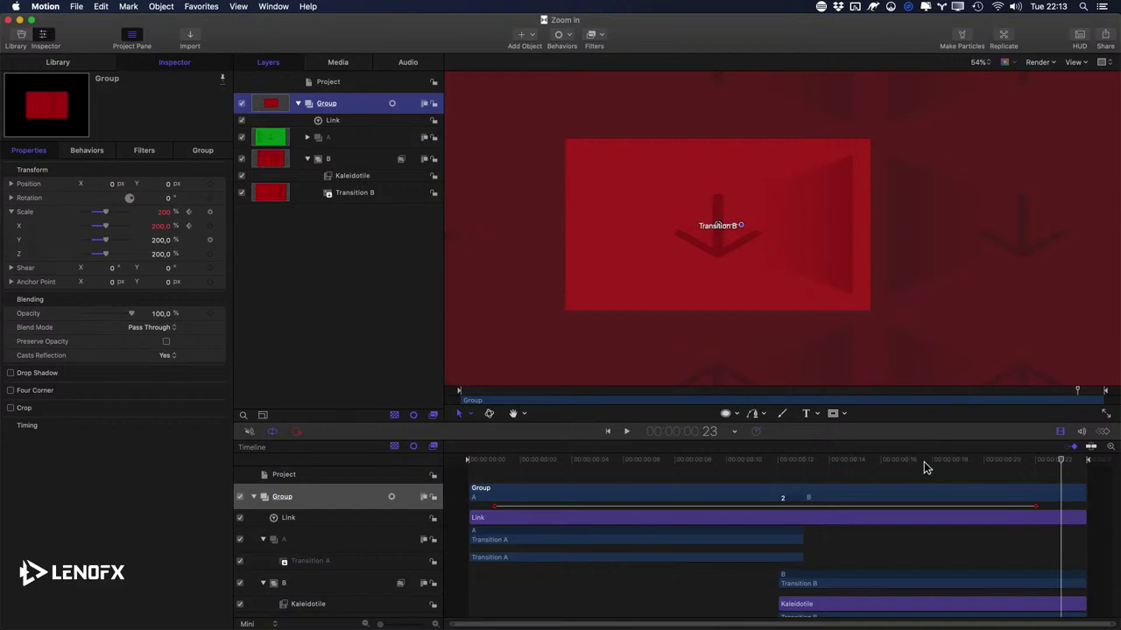
left_click_drag(923, 461, 707, 538)
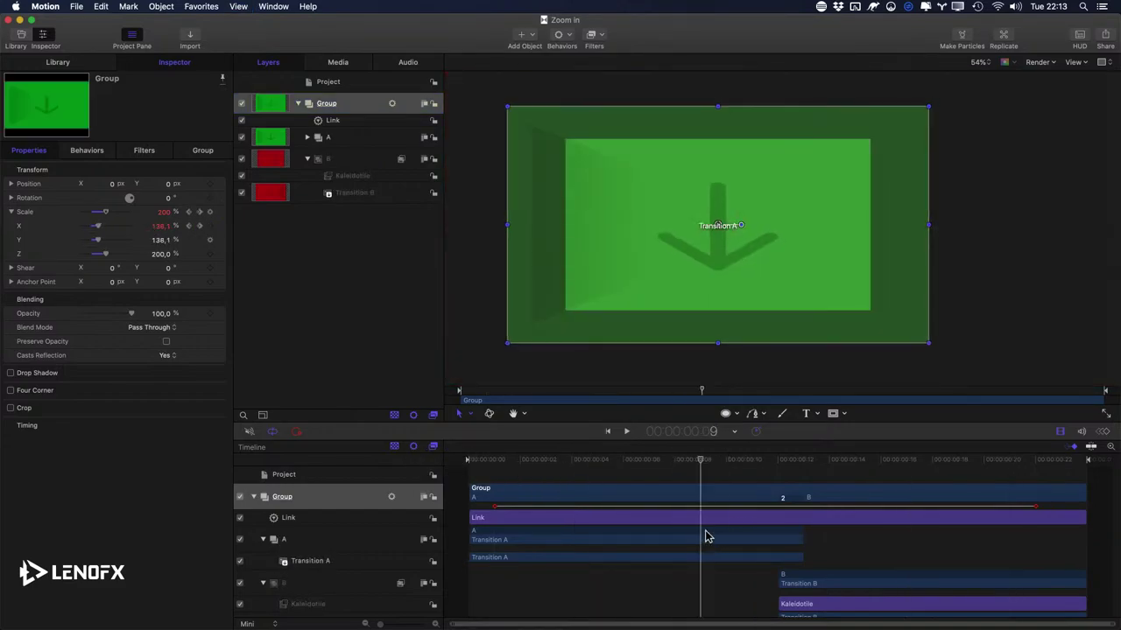
key("space")
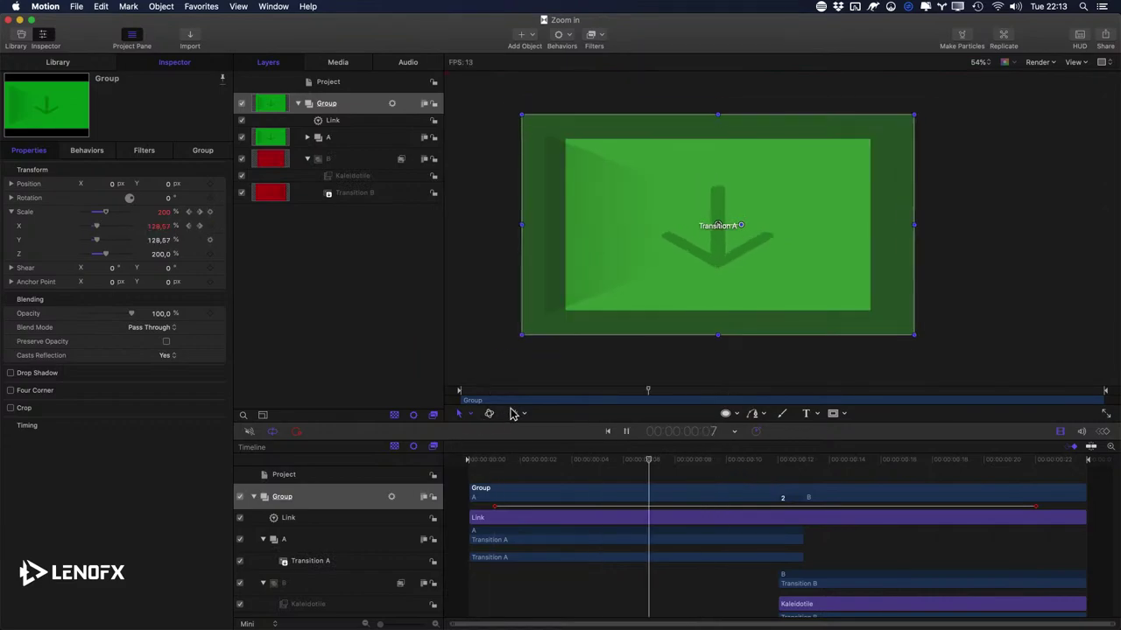
key("space")
Step: Curve the main Group's X scale animation into a smooth S using Bezier handles on its first and last keyframes
left_click(334, 501)
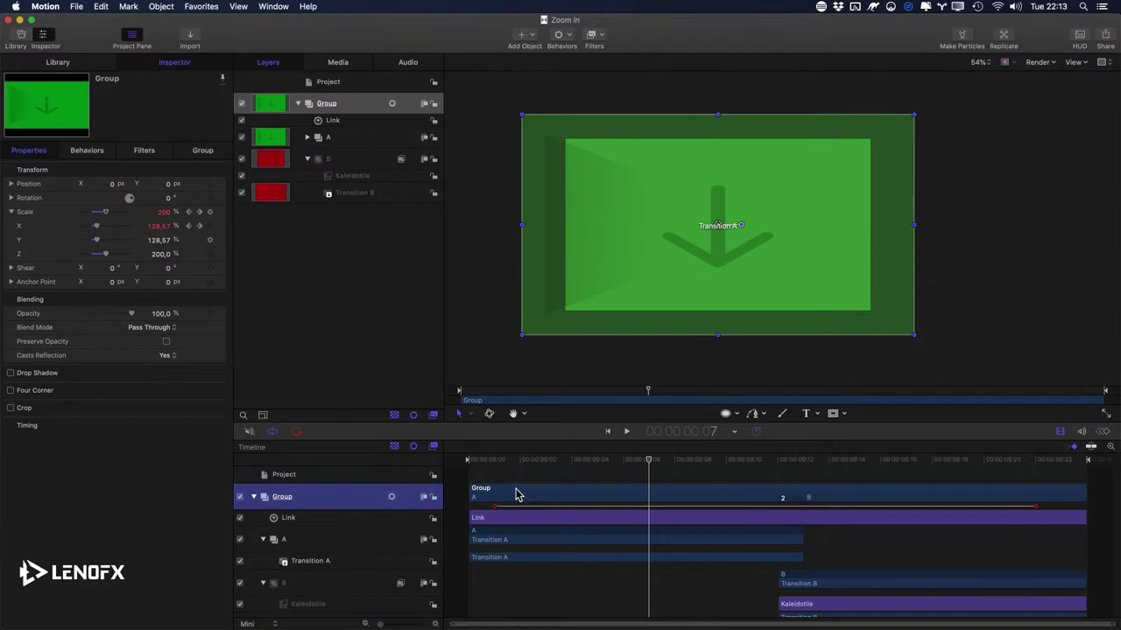
key("super+8")
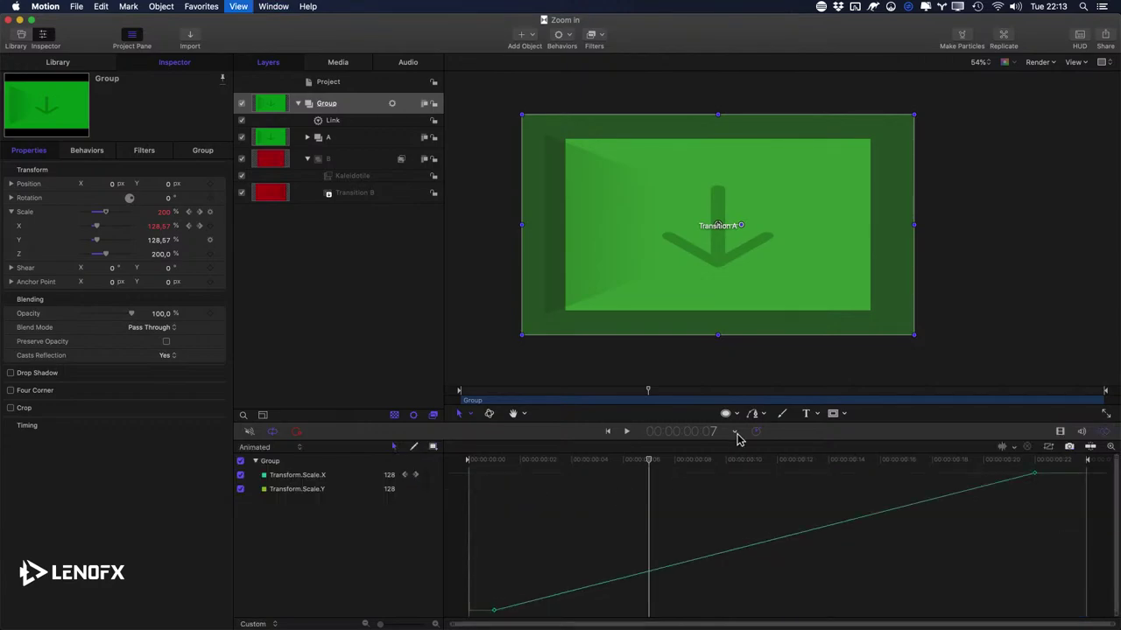
left_click_drag(738, 438, 717, 335)
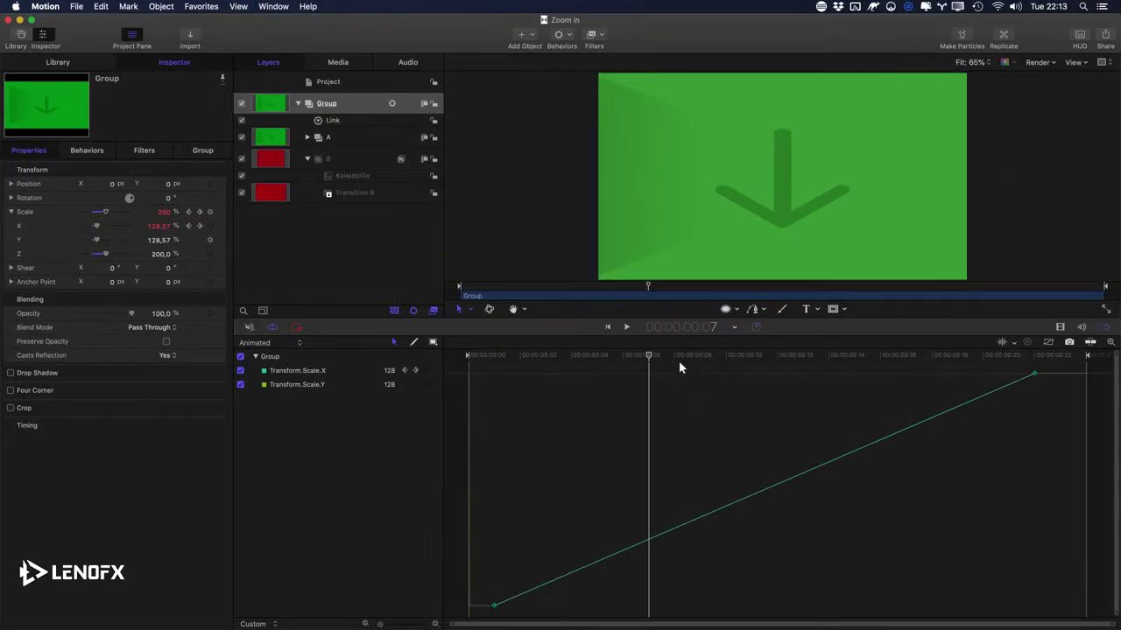
left_click_drag(649, 356, 718, 380)
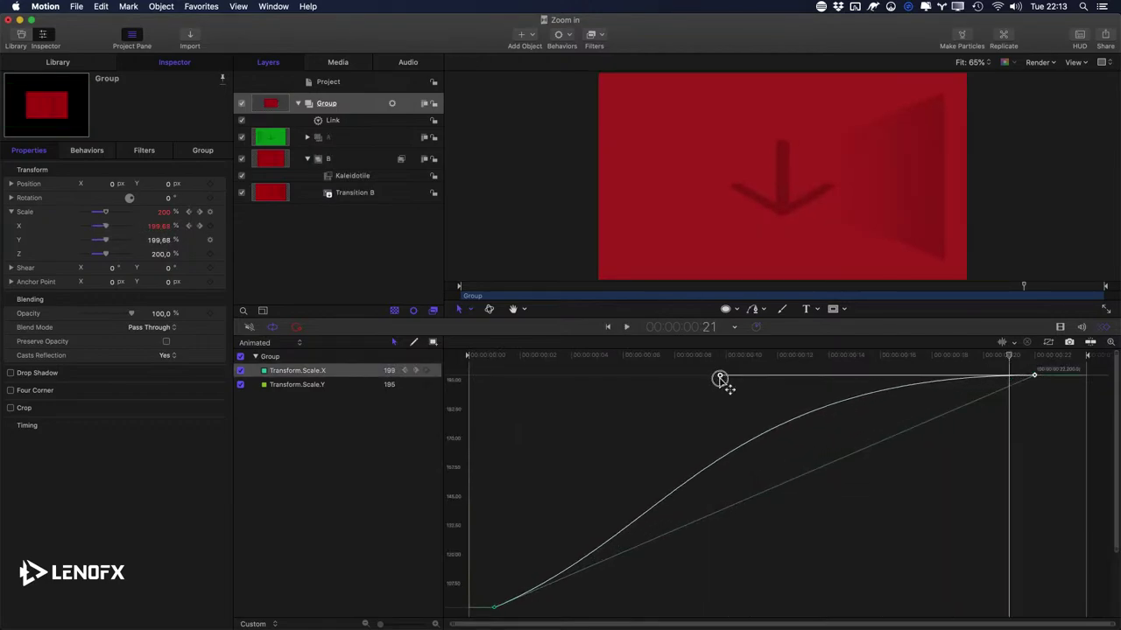
left_click(580, 567)
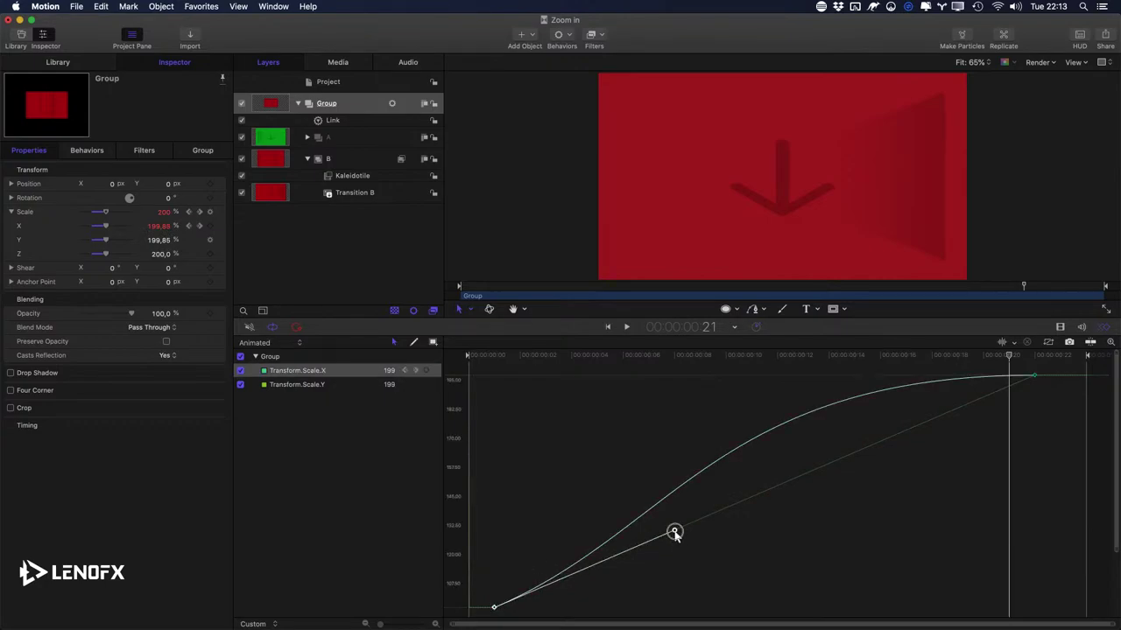
left_click_drag(674, 532, 863, 605)
left_click(936, 460)
key("shift+z")
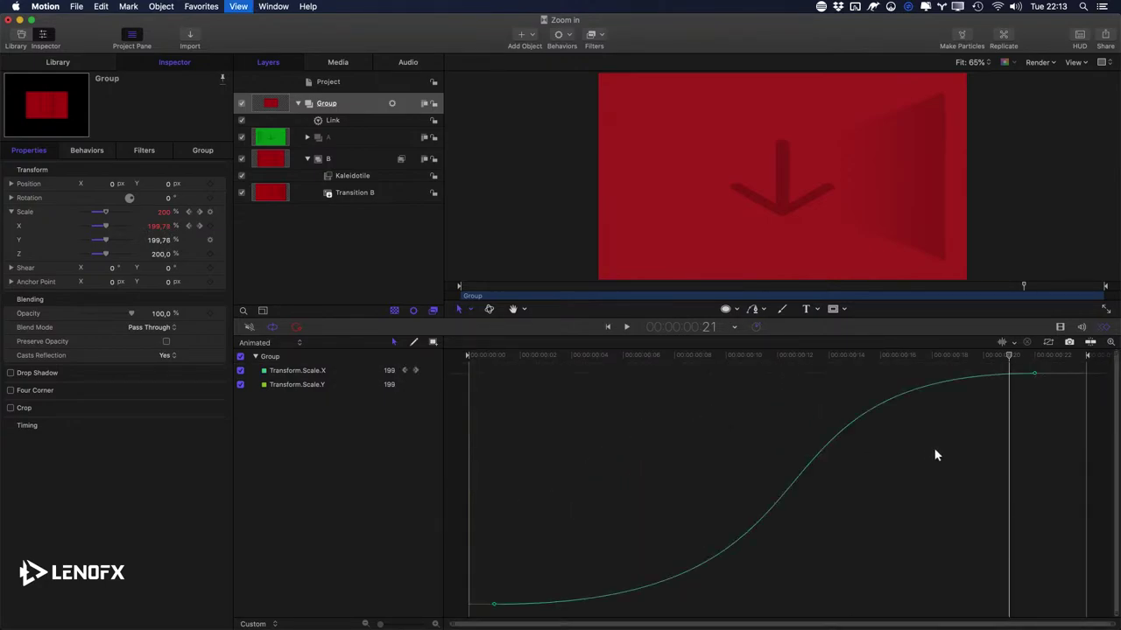
Step: Extend the handles of the Group's first and last X scale keyframes to steepen the curve's middle, and play the animation
left_click(873, 406)
left_click_drag(720, 377, 504, 379)
left_click(570, 600)
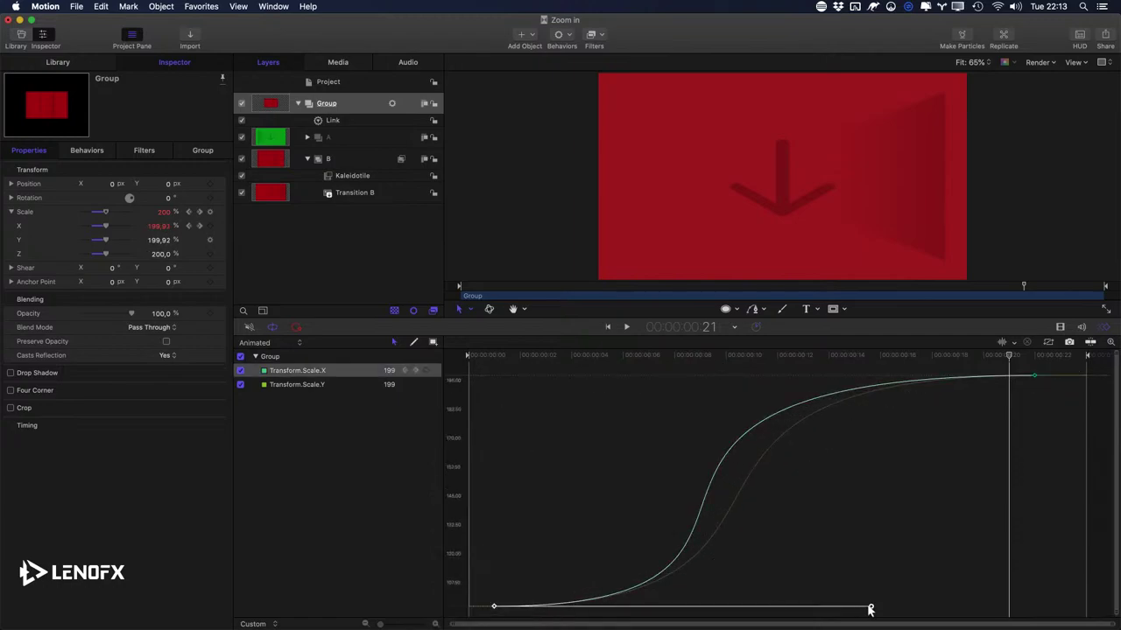
left_click_drag(870, 610, 989, 605)
left_click(863, 509)
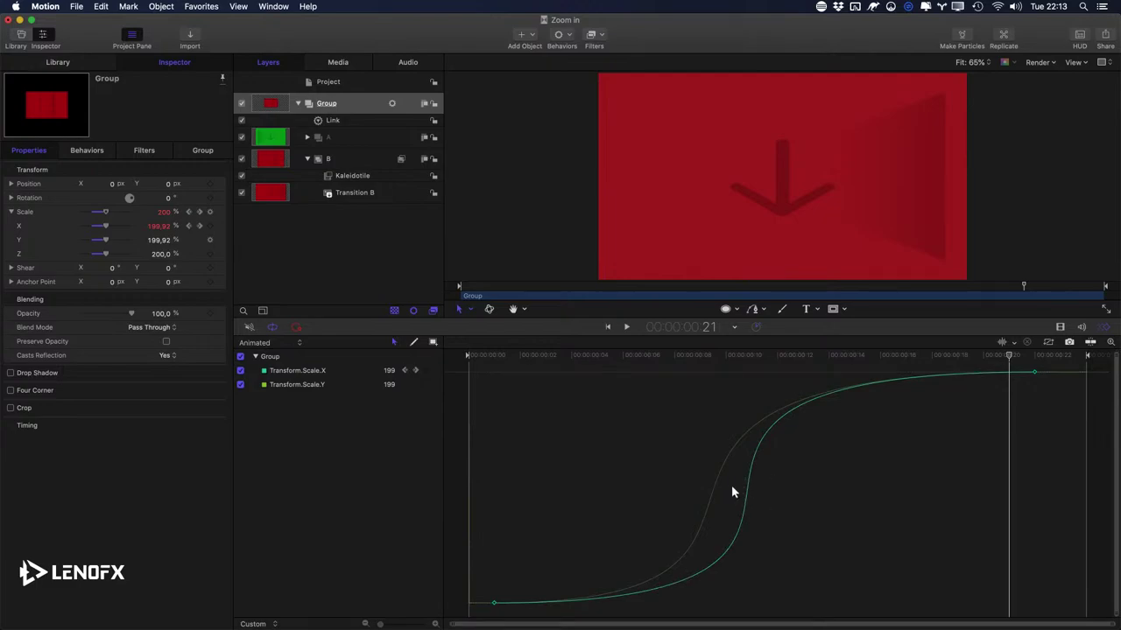
key("space")
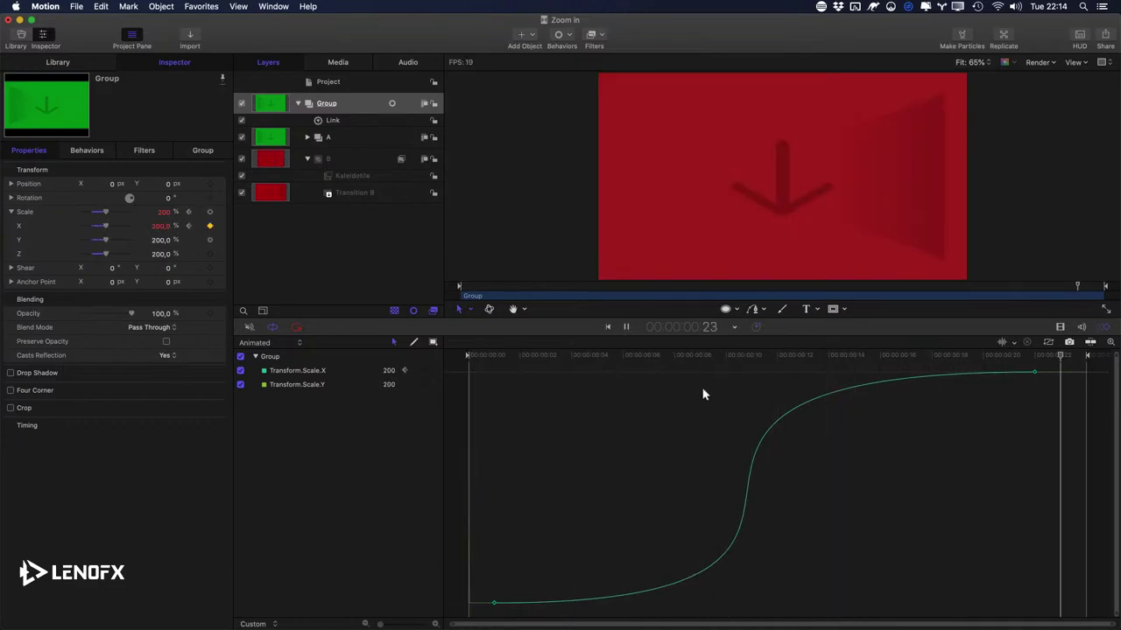
Step: Trim the end of Transition A to frame 11, at the steepest part of the scale curve
left_click_drag(648, 362, 757, 387)
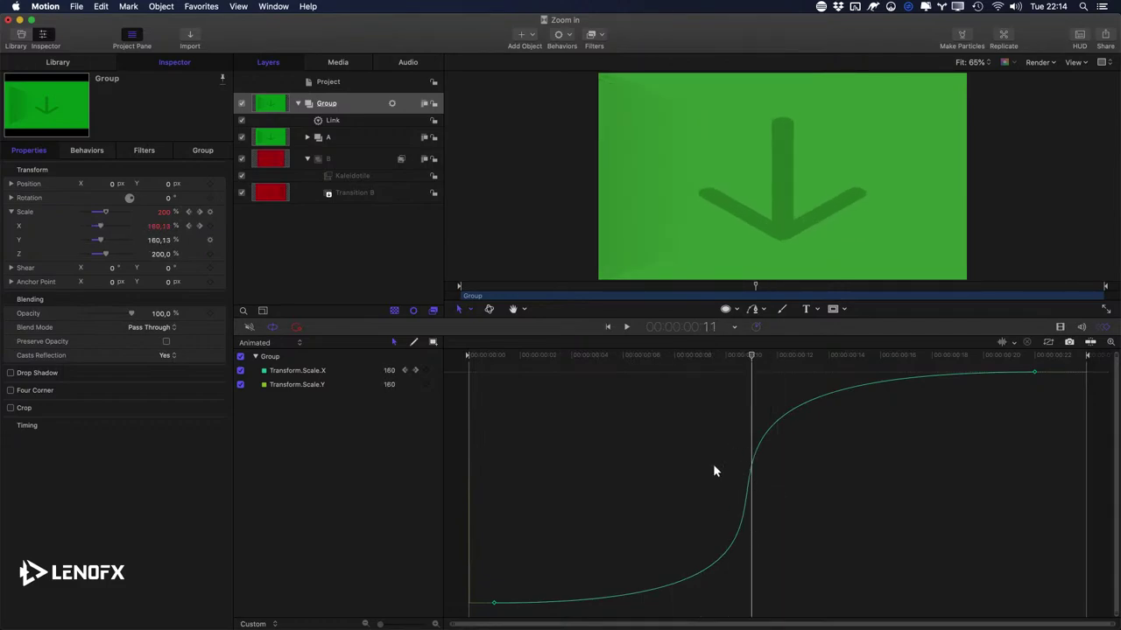
left_click_drag(828, 359, 749, 396)
key("super+7")
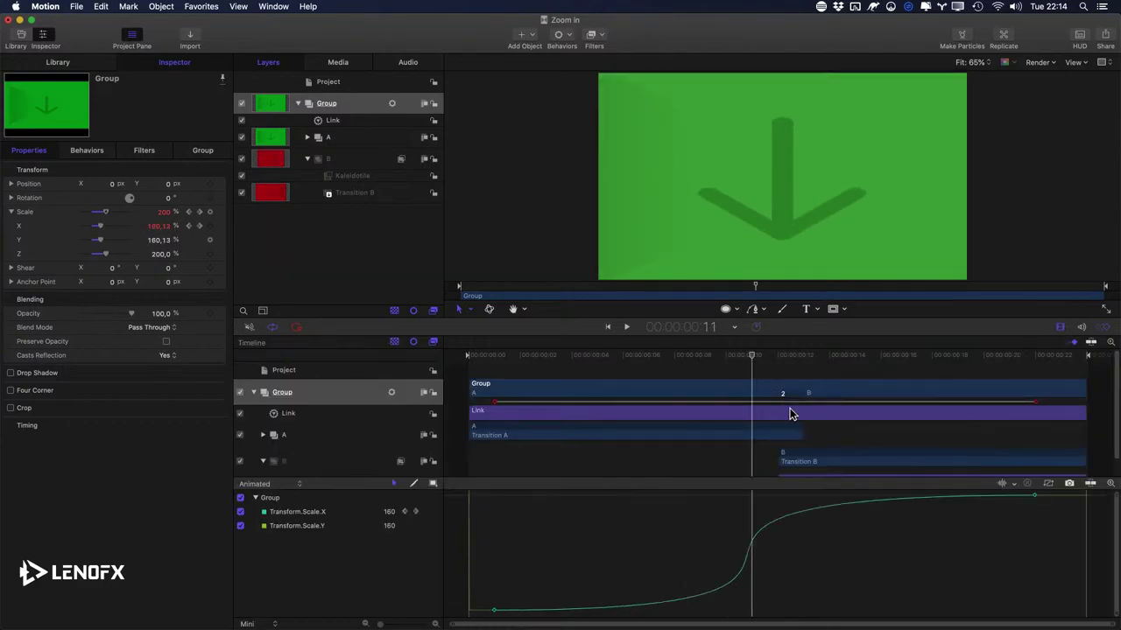
scroll(780, 434, "down", 2)
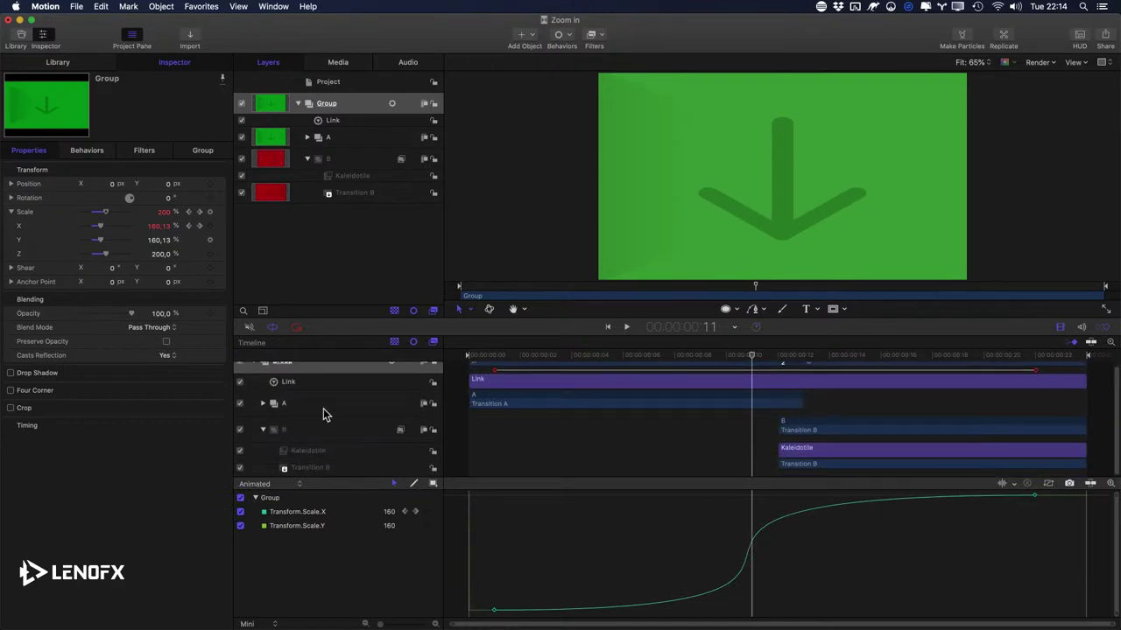
left_click(265, 405)
left_click_drag(802, 426, 750, 422)
Step: Extend the start of group B with its Kaleidotile filter back to frame 11, and play the transition from the beginning
scroll(780, 427, "down", 1)
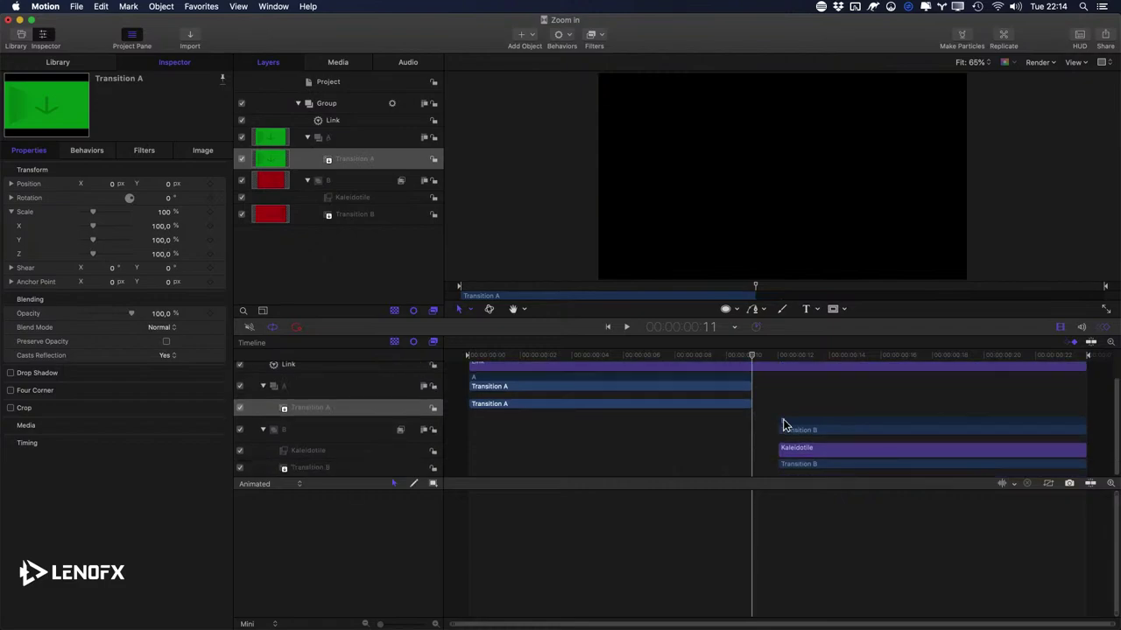
left_click_drag(777, 430, 722, 345)
left_click(778, 454)
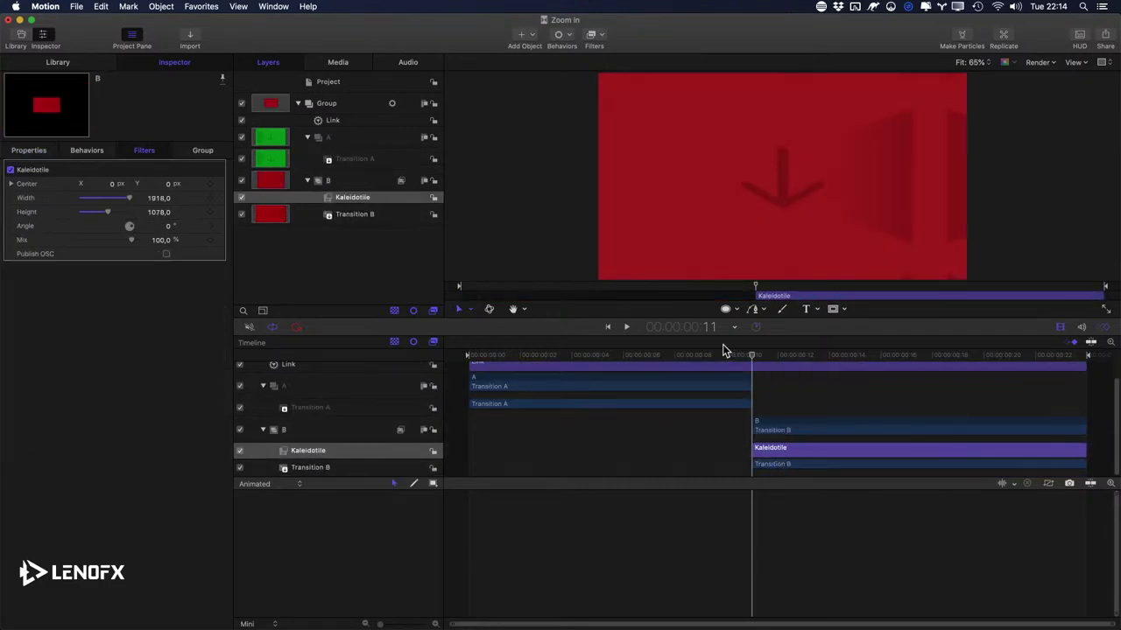
key("Home")
key("space")
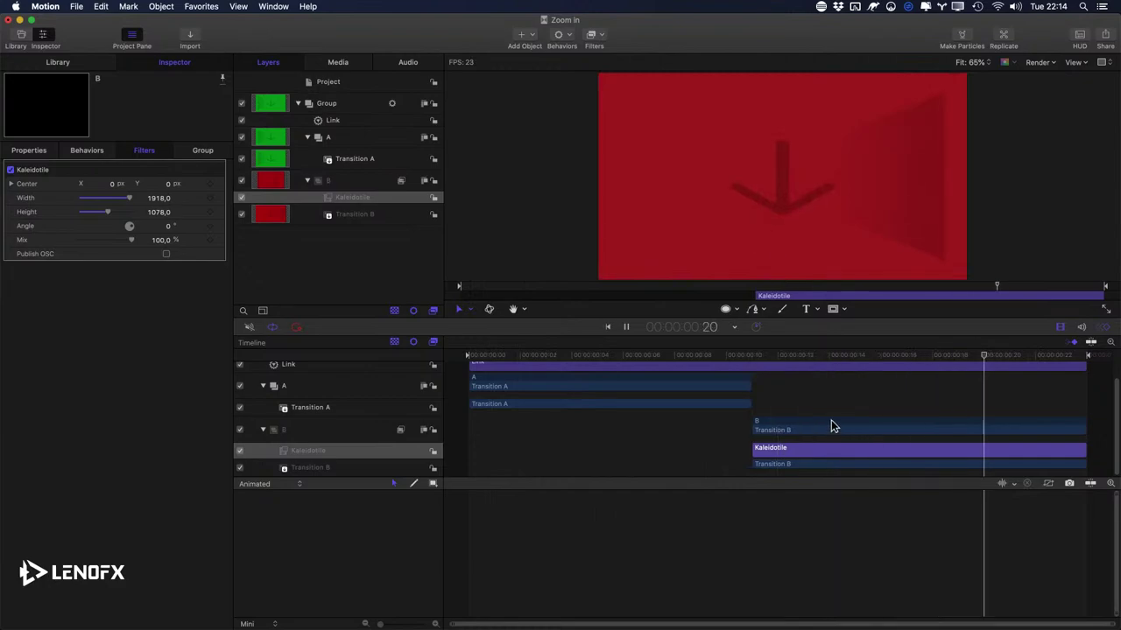
key("space")
key("space")
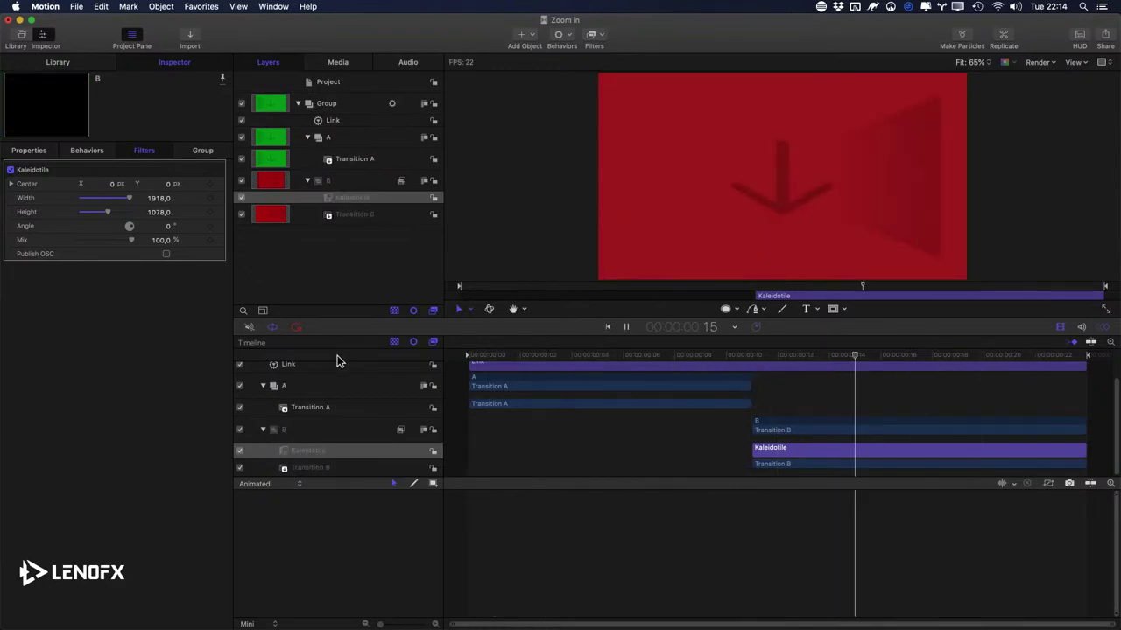
Step: Add a keyframe at frame 11 to the main Group's X scale curve and enlarge the curve view
left_click(338, 123)
left_click(343, 105)
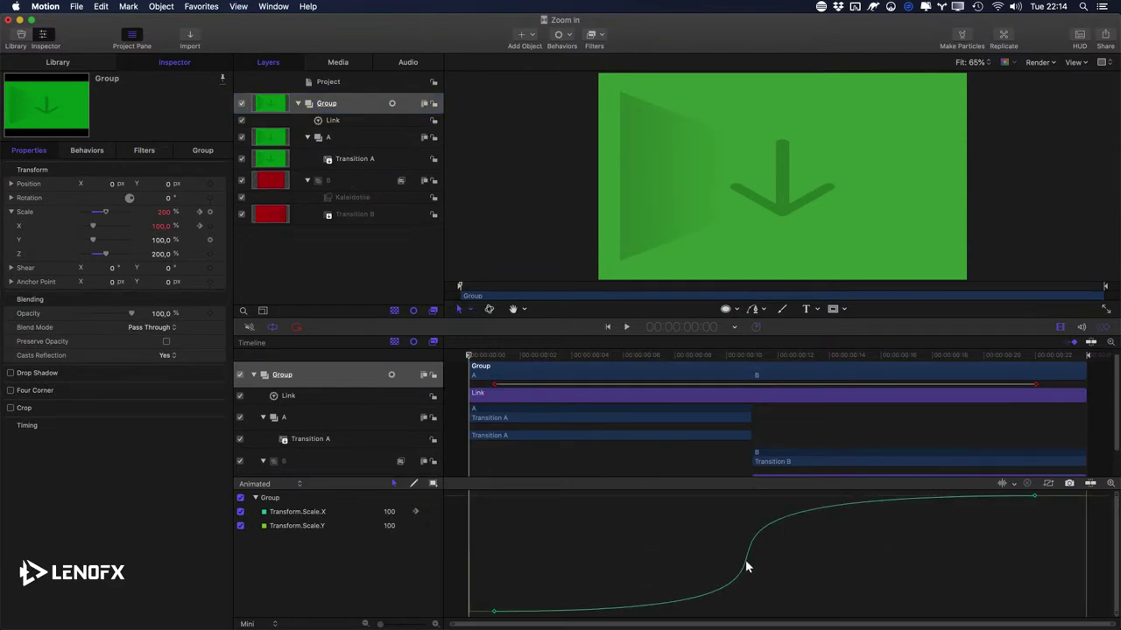
double_click(747, 561)
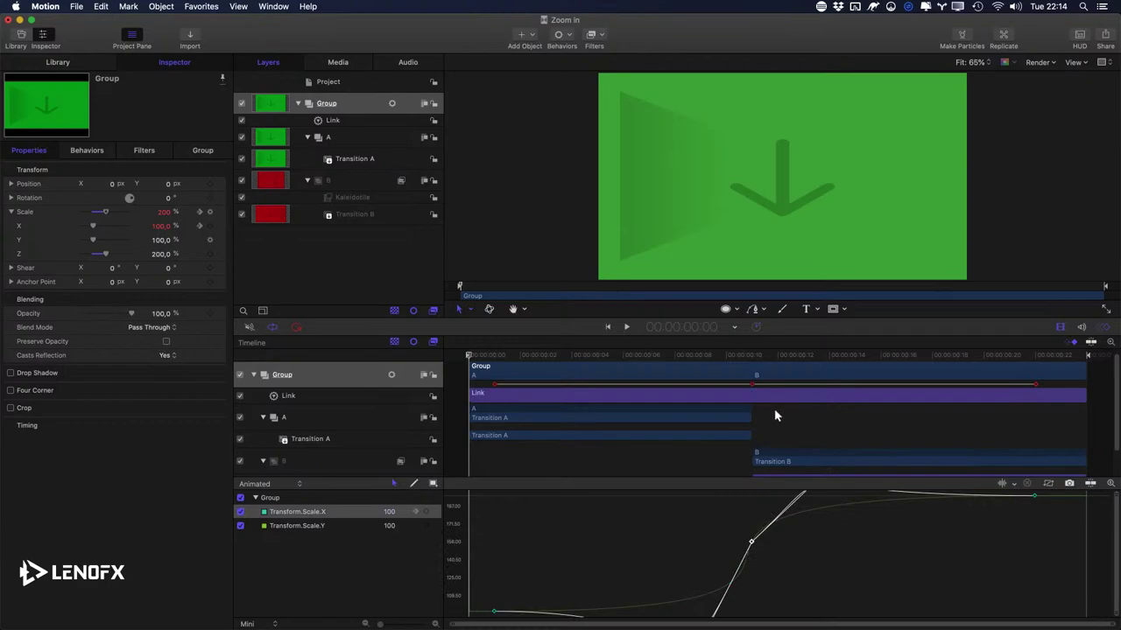
key("super+7")
left_click(716, 461)
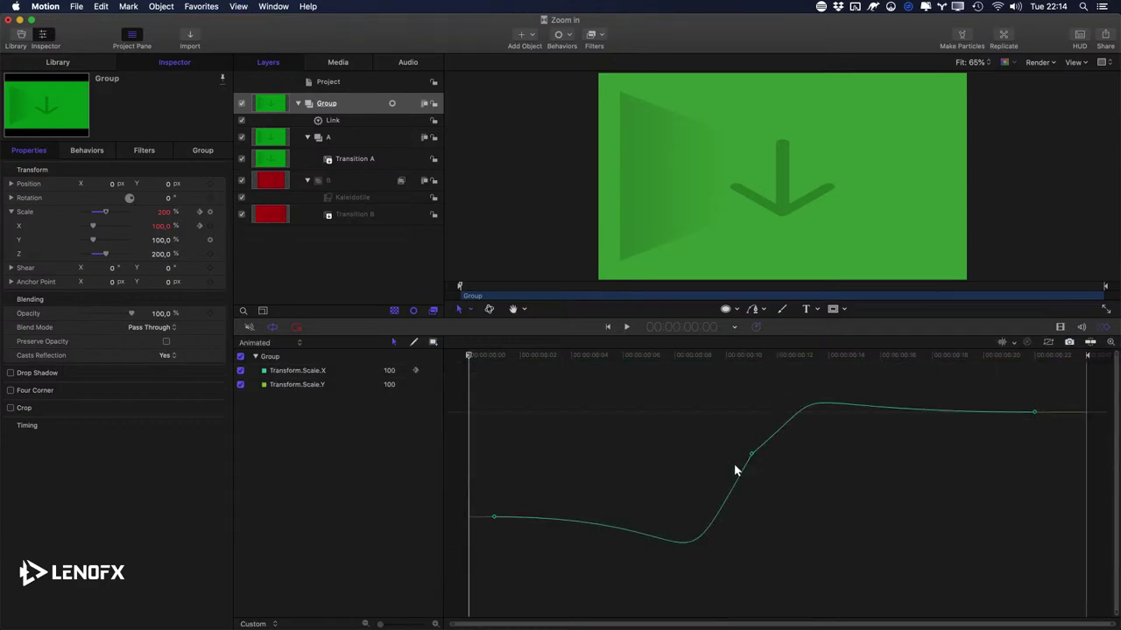
Step: Align the frame 11 keyframe's two tangent handles and reshape them into a near-vertical rise without overshoot
left_click(687, 541)
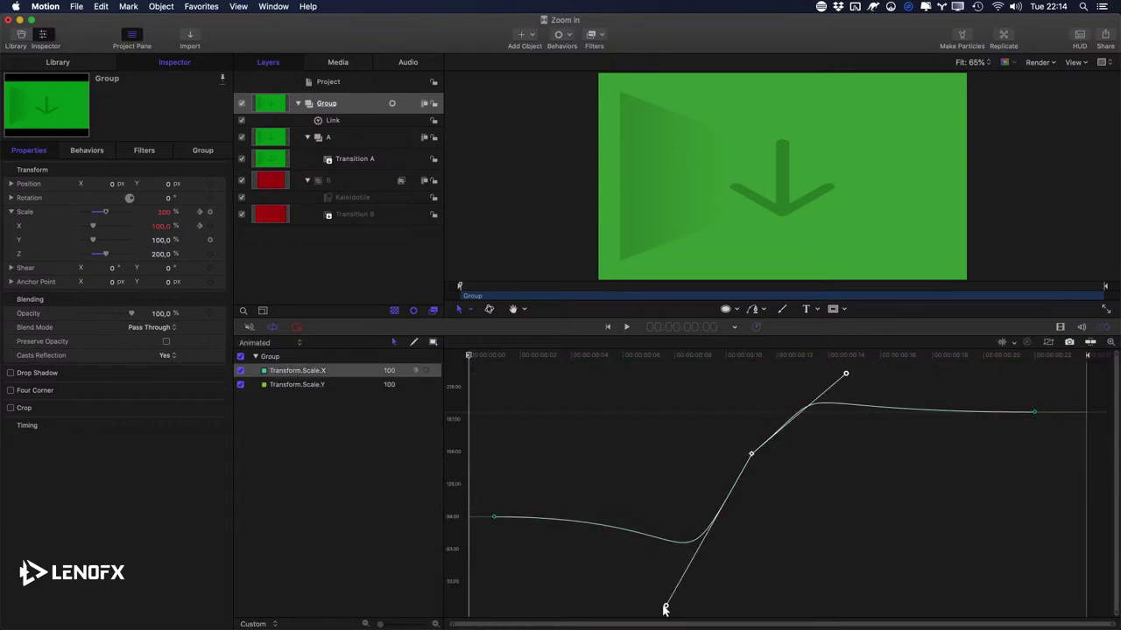
right_click(665, 608)
left_click(704, 619)
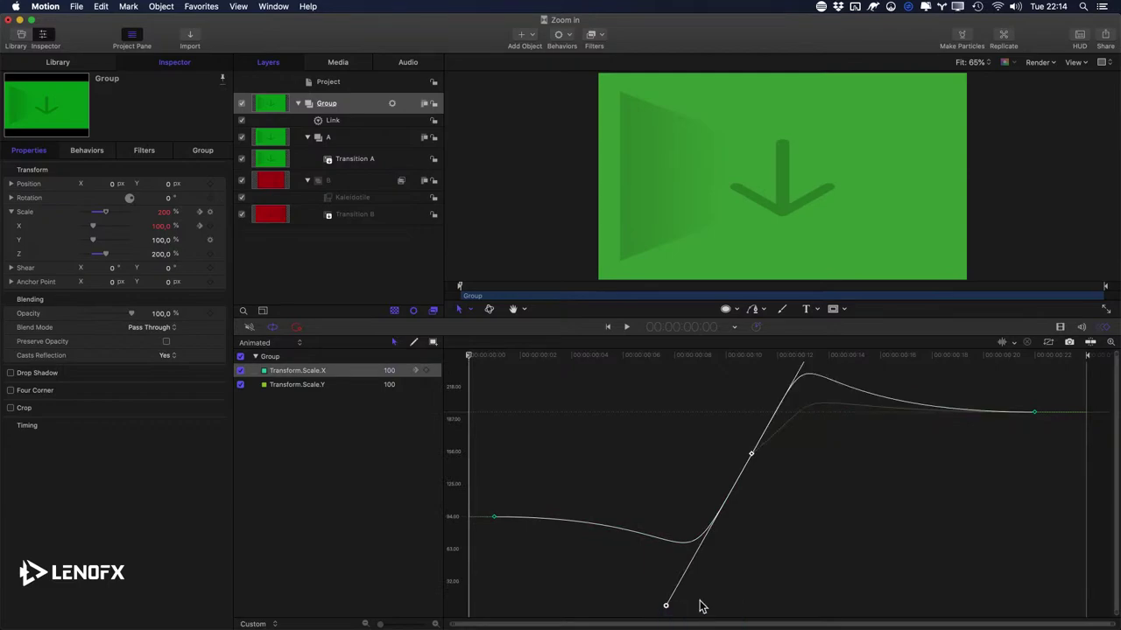
left_click_drag(666, 608, 697, 482)
left_click_drag(905, 373, 753, 438)
left_click(779, 501)
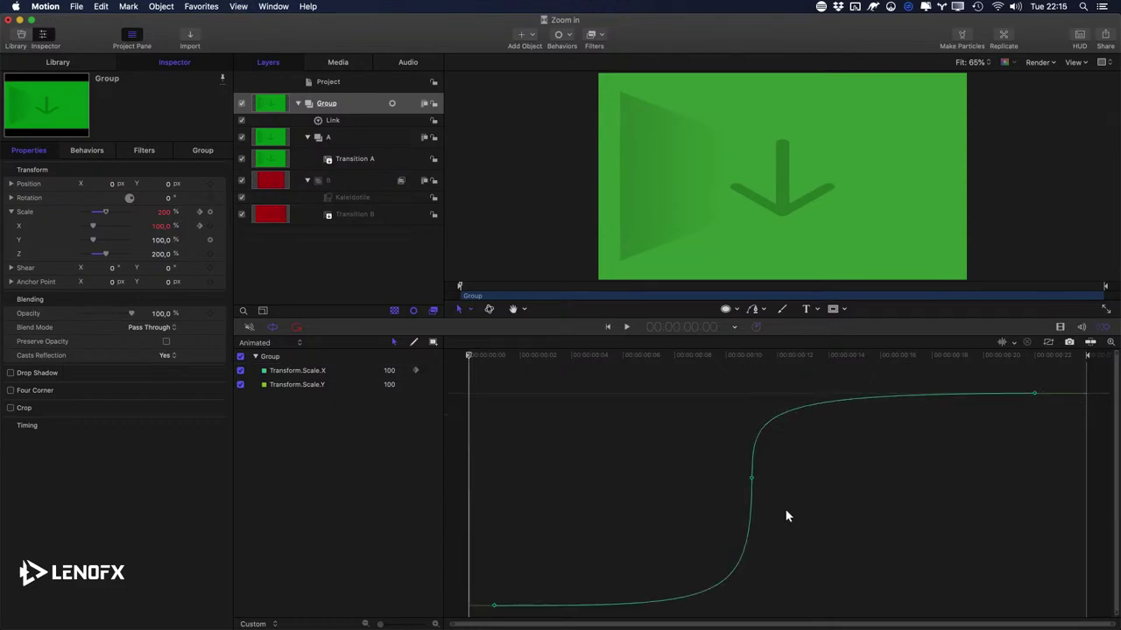
Step: Refine the frame 11 keyframe's height and handles for a smooth, steep scale curve, and play the animation
left_click_drag(797, 501, 706, 450)
left_click_drag(751, 615, 726, 603)
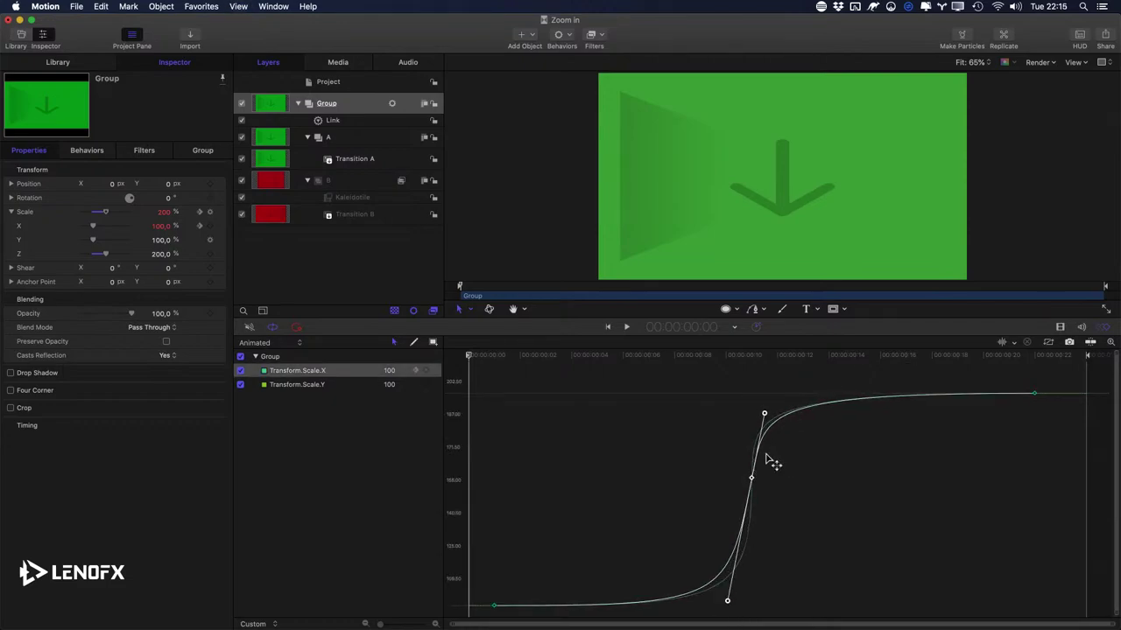
left_click_drag(764, 416, 763, 406)
left_click_drag(758, 487, 742, 500)
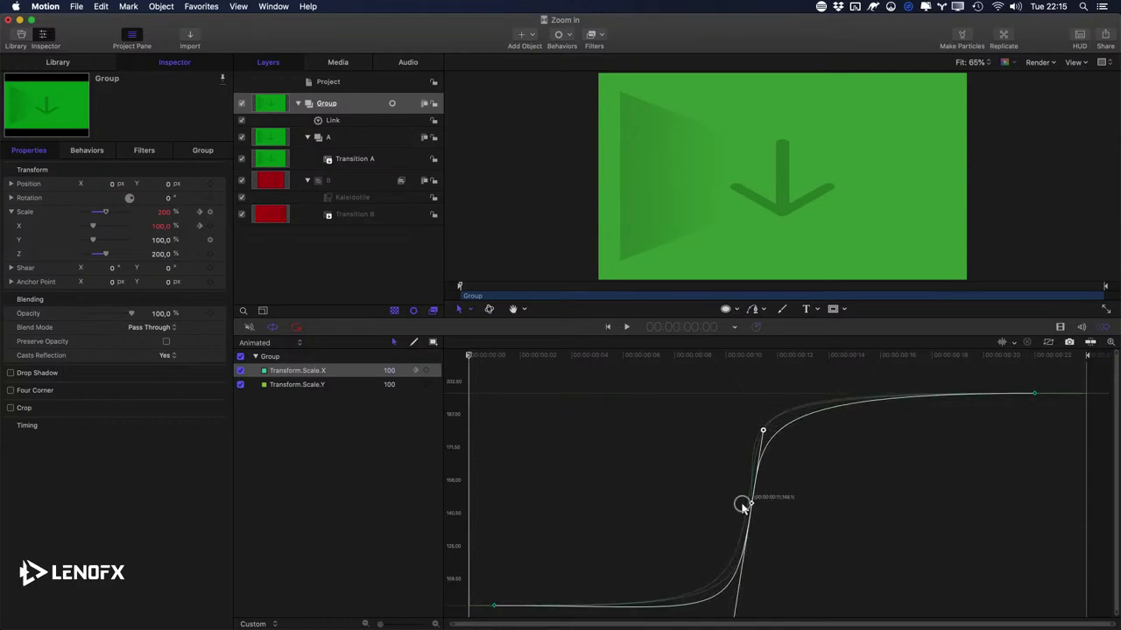
left_click_drag(732, 606, 747, 561)
left_click(799, 418)
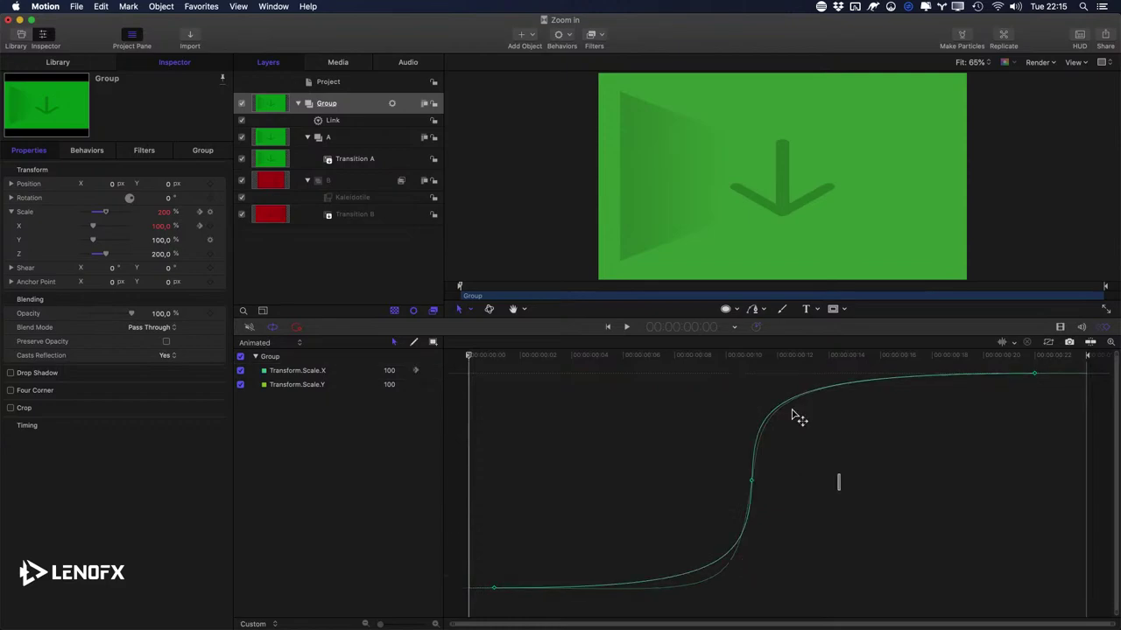
key("space")
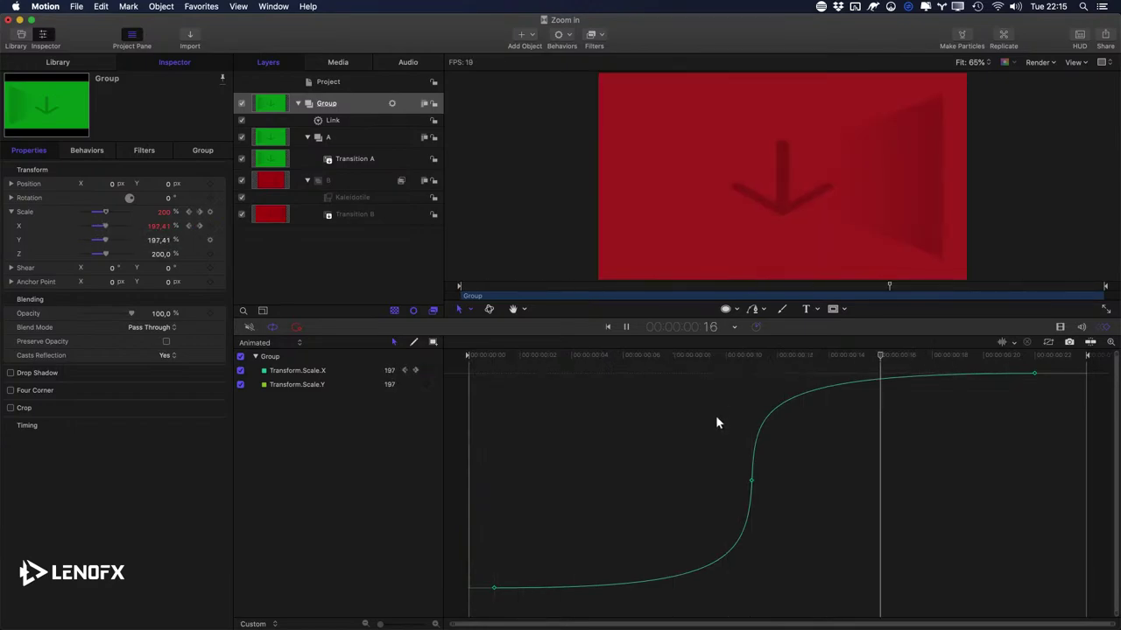
left_click(674, 356)
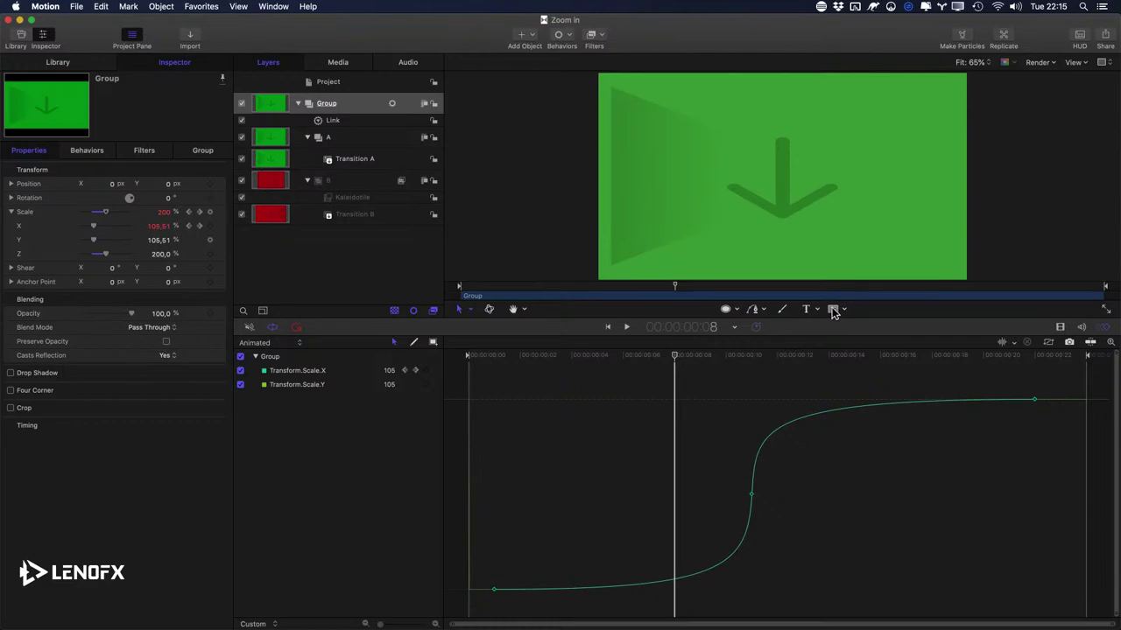
Step: Close the keyframe view and add a Zoom Blur filter to the main Group
key("F6")
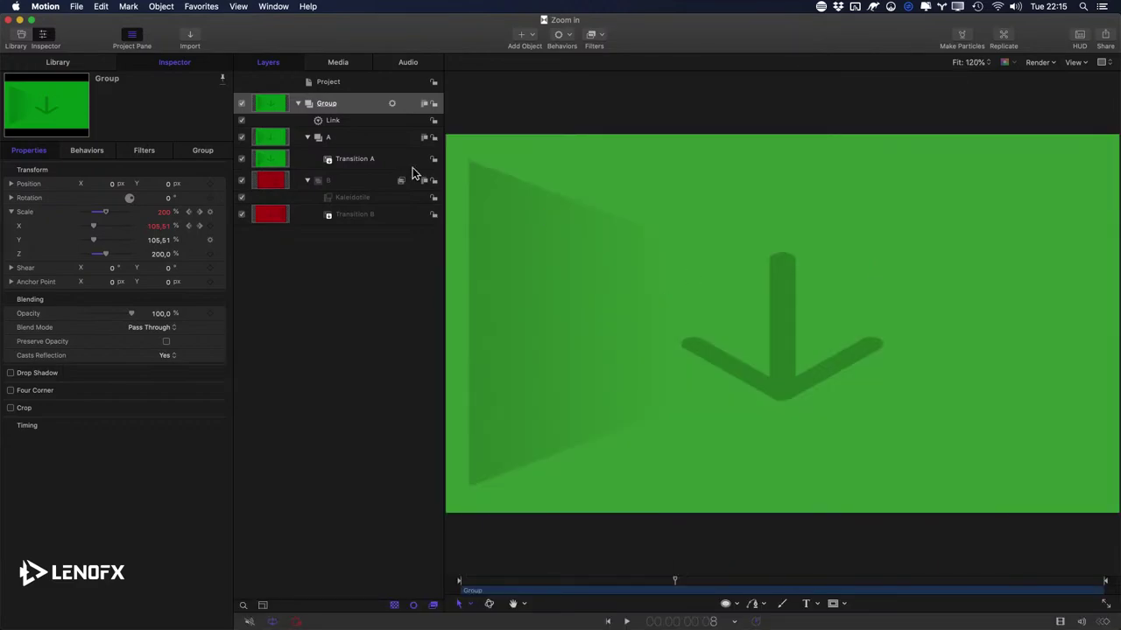
left_click(377, 110)
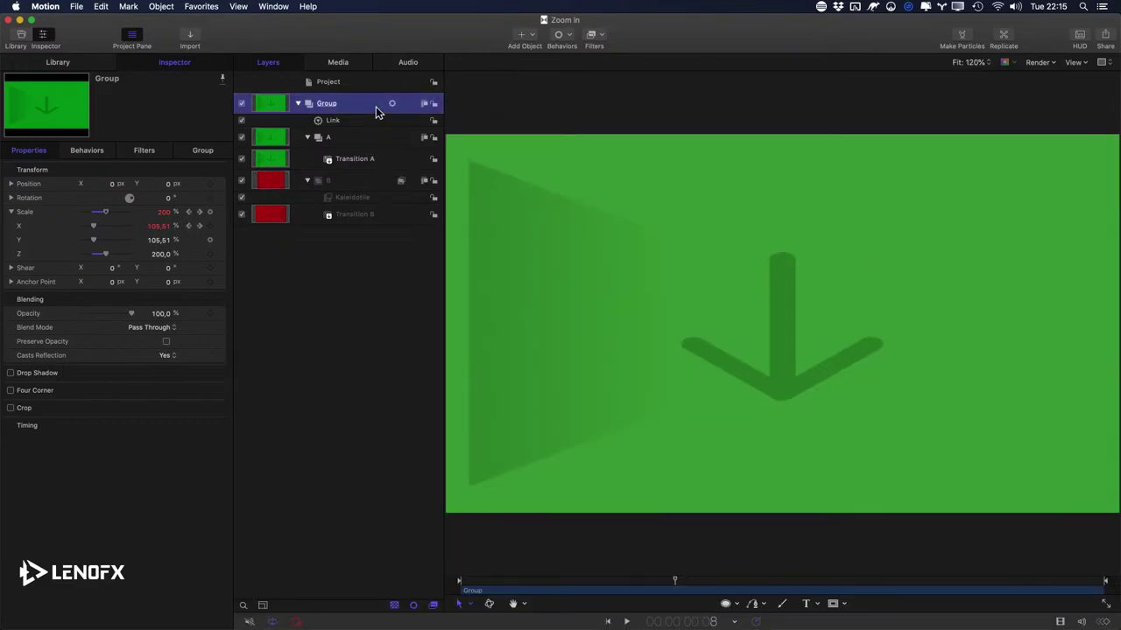
left_click(592, 35)
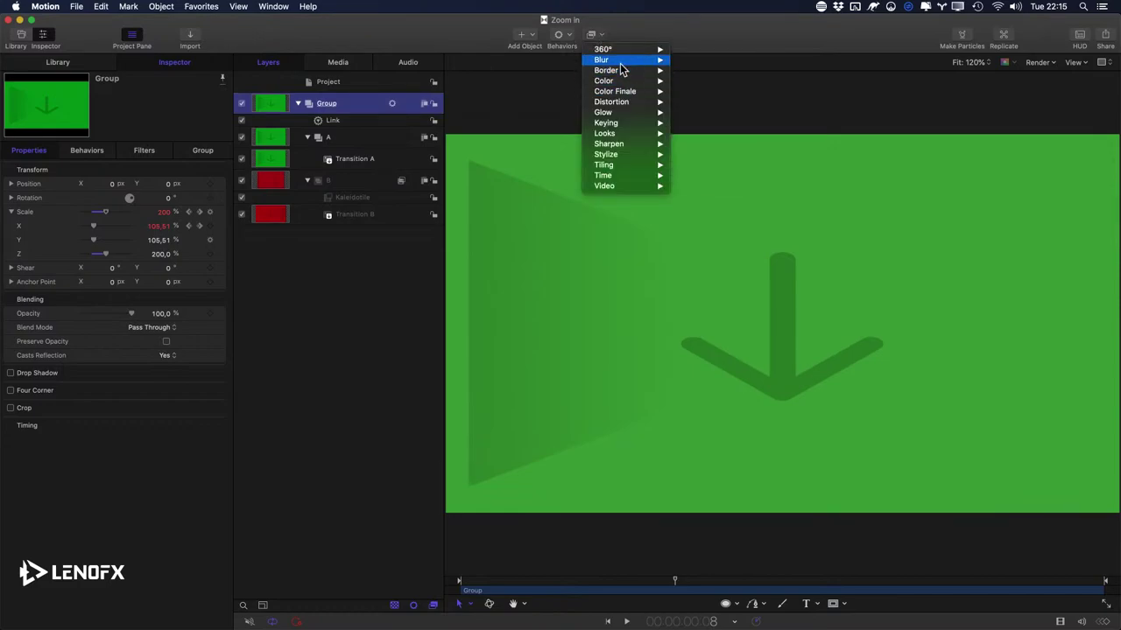
mouse_move(623, 60)
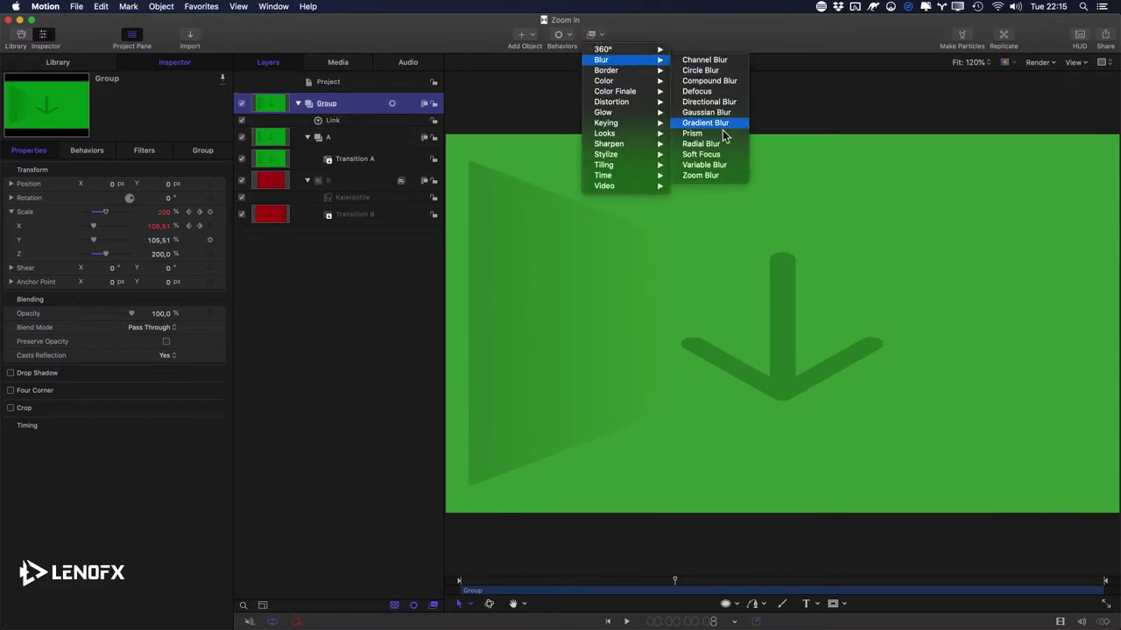
left_click(700, 175)
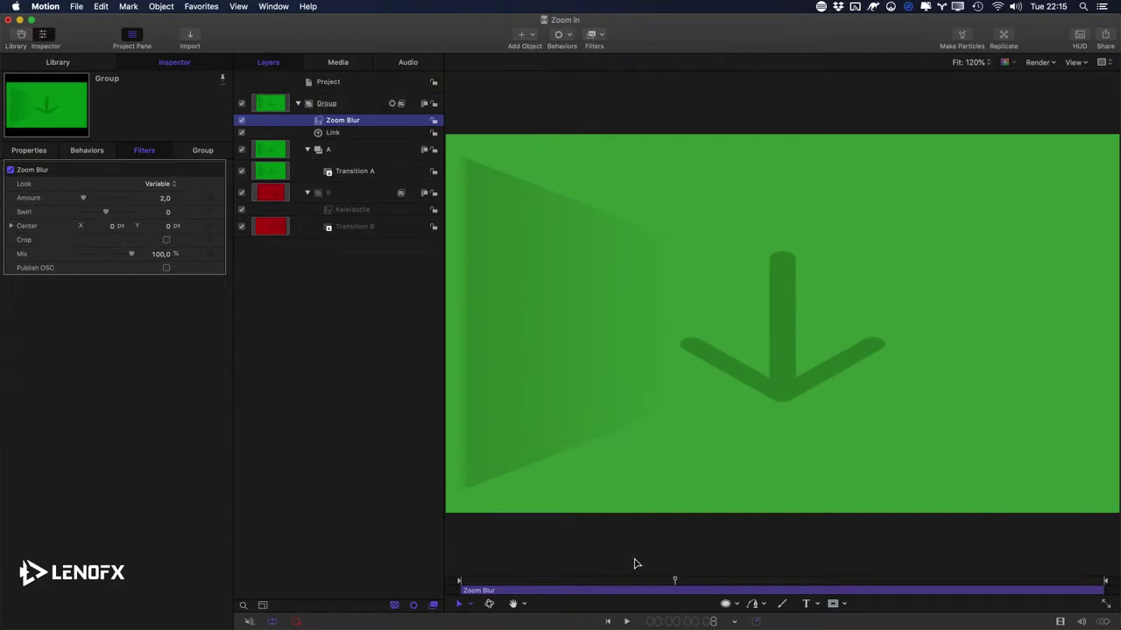
Step: Set the Zoom Blur amount to 0 and keyframe it at frame 1
left_click_drag(602, 588, 701, 579)
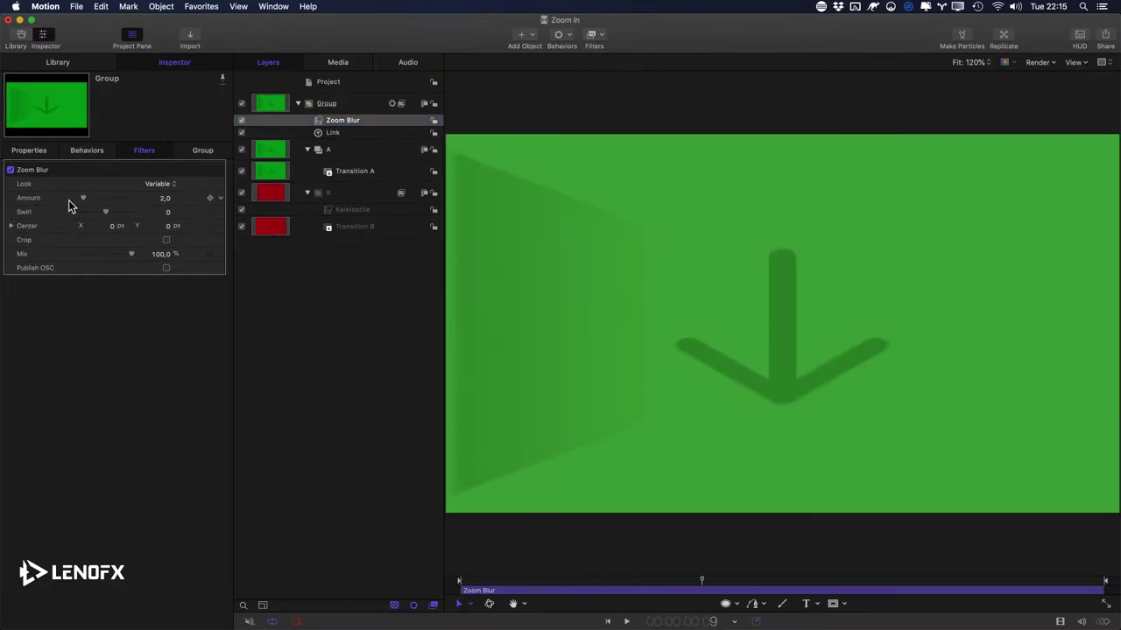
left_click_drag(83, 201, 33, 198)
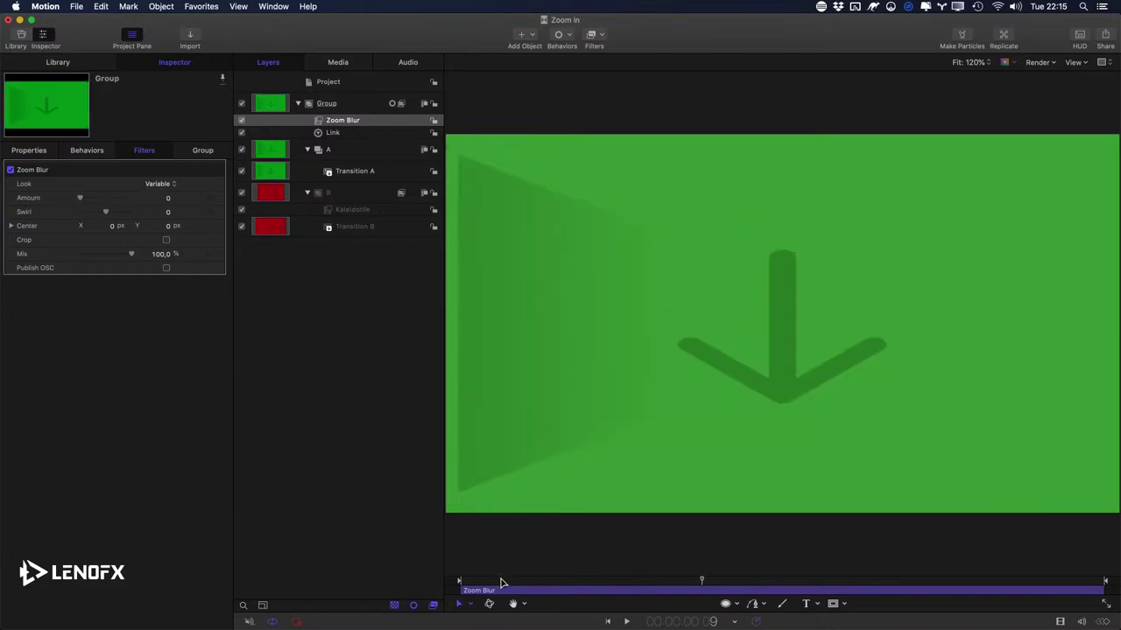
left_click_drag(502, 582, 459, 581)
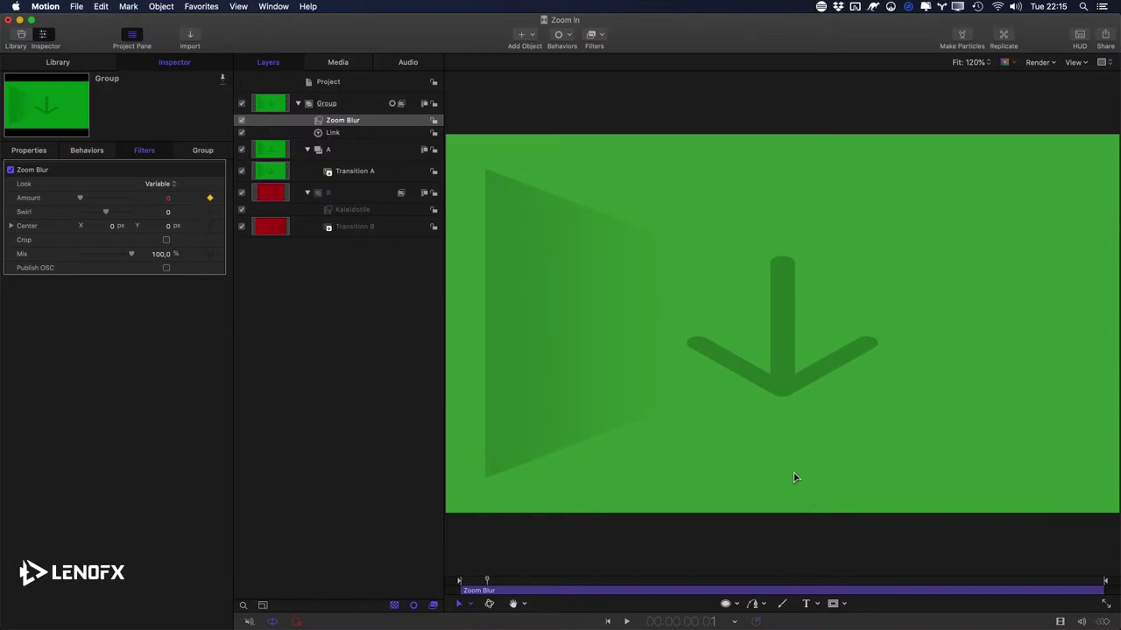
Step: Keyframe the Zoom Blur amount at about 21 on frame 11 and back to 0 on frame 22
key("super+7")
left_click(751, 355)
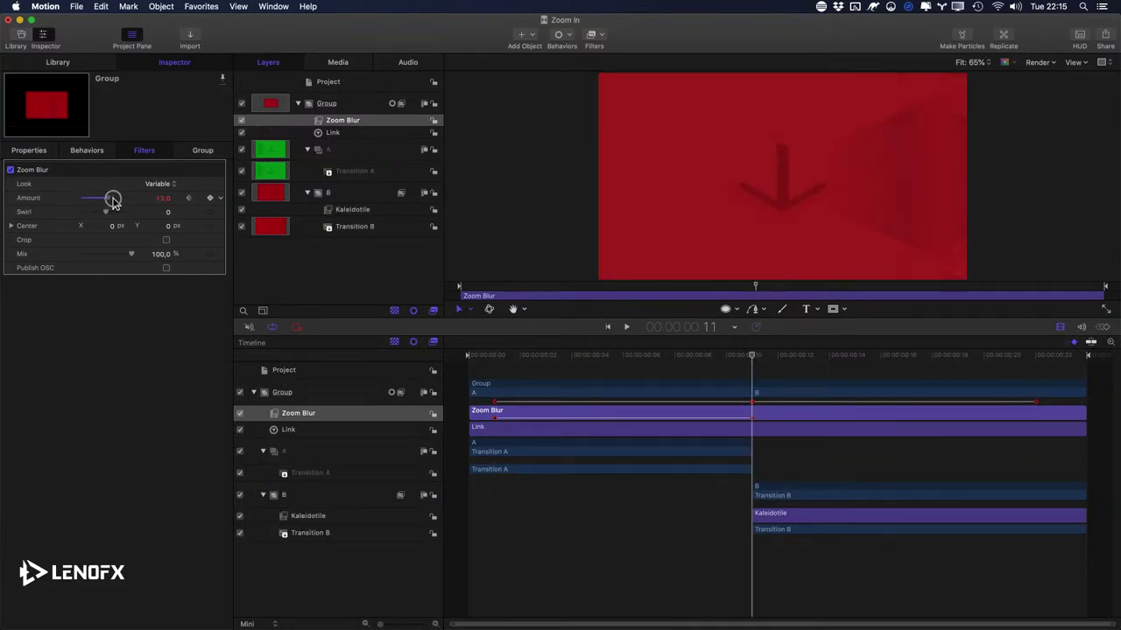
key("ctrl+k")
left_click_drag(771, 358, 1035, 372)
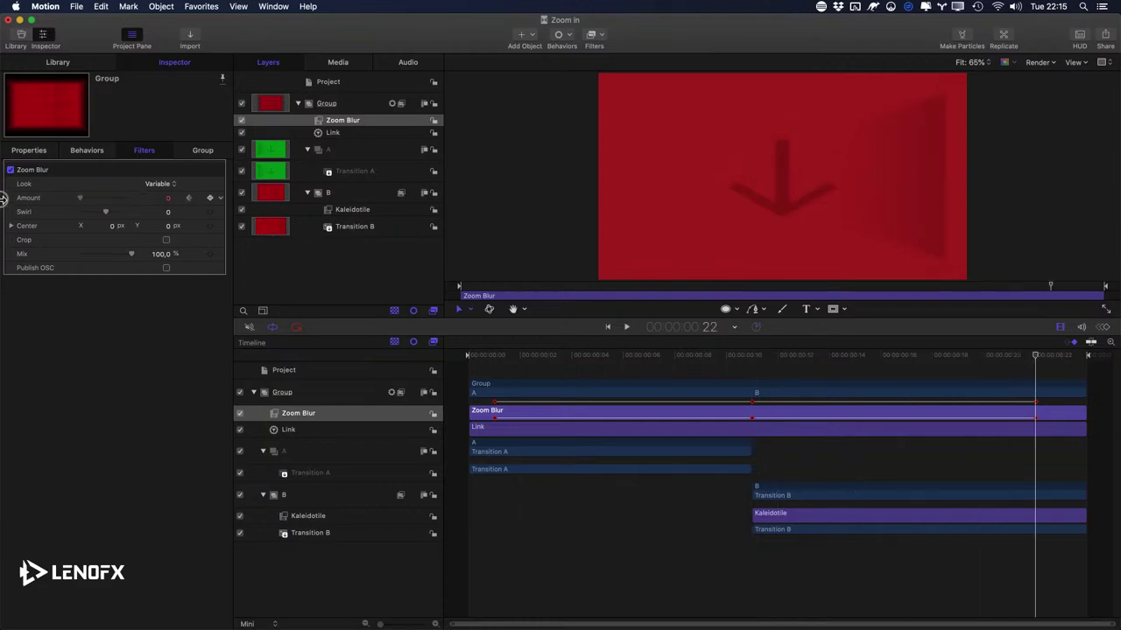
key("ctrl+k")
Step: Shape the Zoom Blur amount curve into a smooth bell, rounding the frame 11 peak and easing the first and last keyframes
key("ctrl+8")
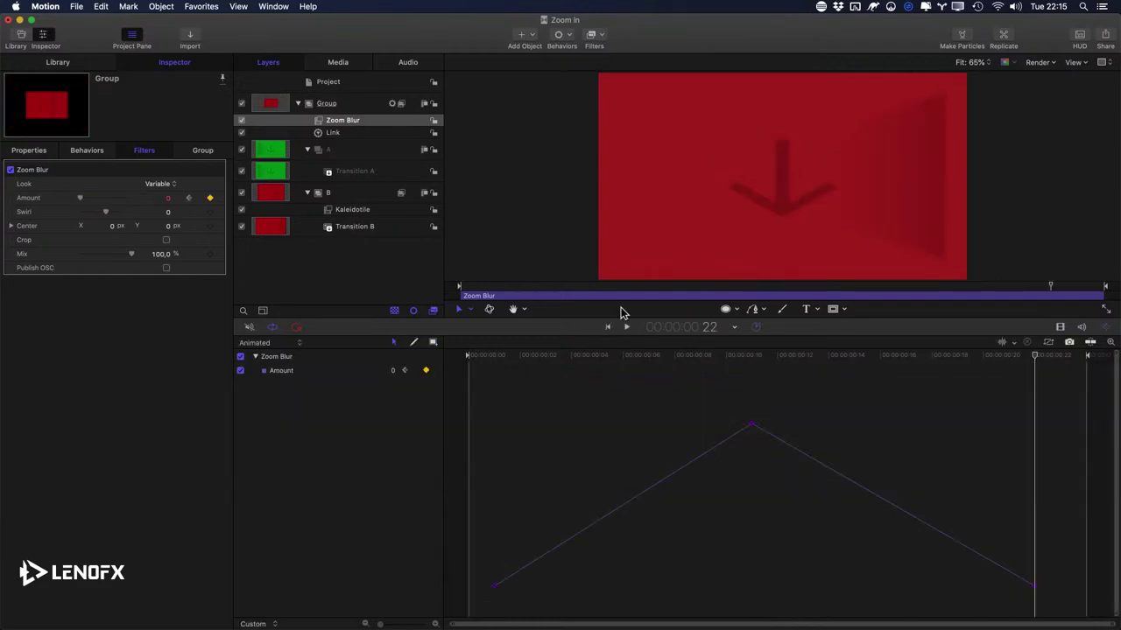
left_click_drag(751, 426, 850, 422)
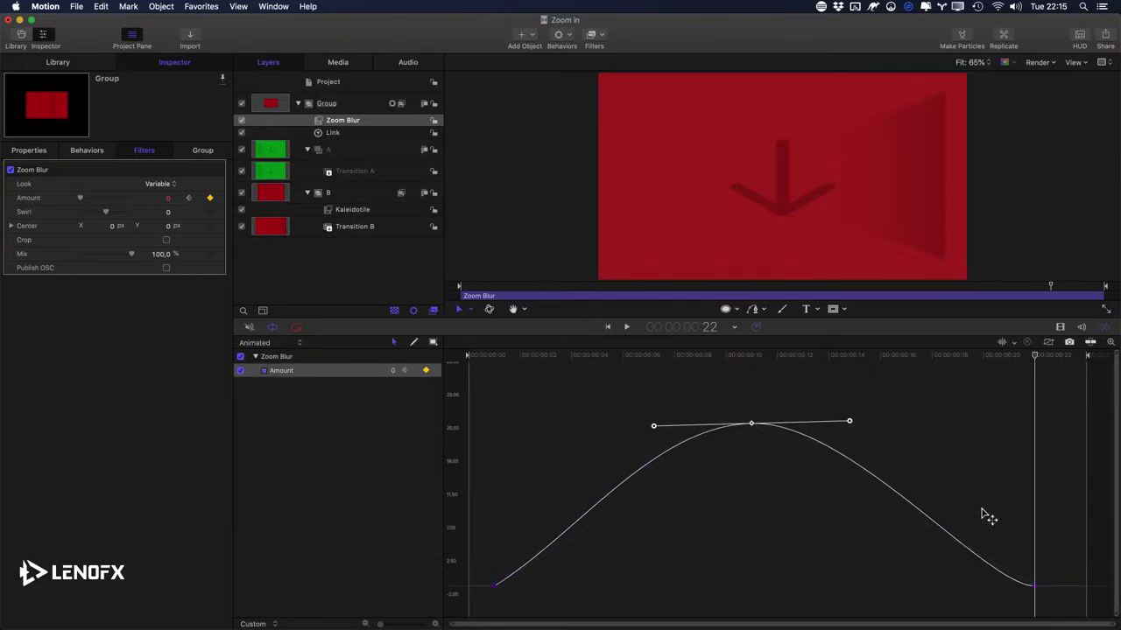
left_click(1033, 585)
mouse_move(762, 586)
left_mouse_down()
mouse_move(990, 589)
mouse_move(739, 588)
left_mouse_up()
left_click(494, 586)
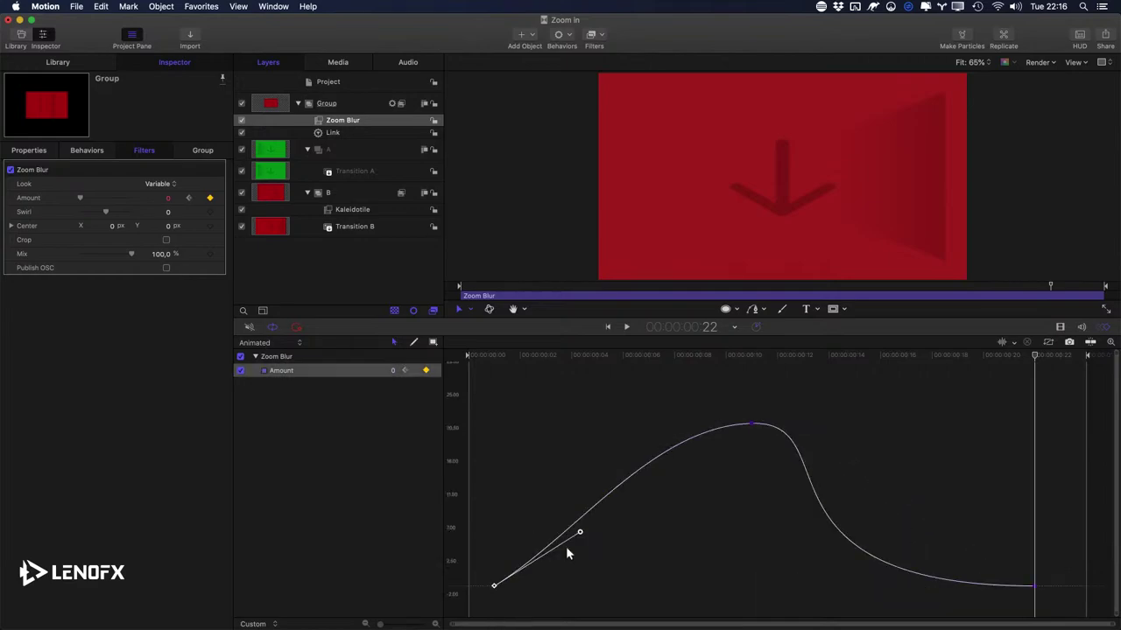
left_click_drag(579, 535, 753, 598)
left_click(585, 375)
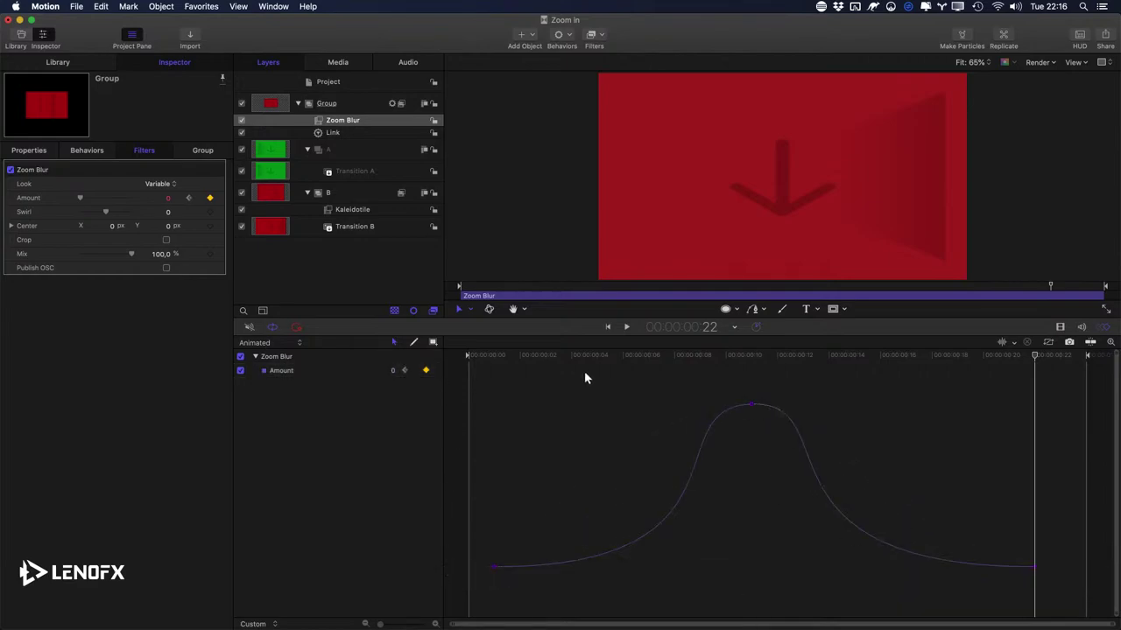
Step: Play the blur animation from the start and disable the Zoom Blur filter
key("Home")
key("space")
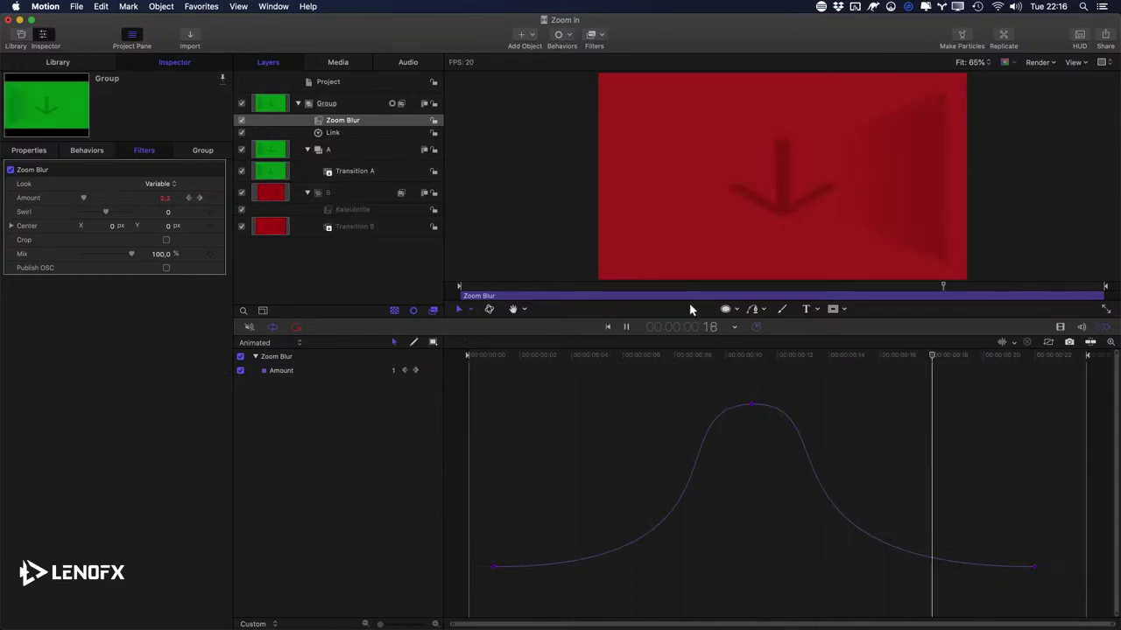
key("space")
left_click(328, 122)
key("ctrl+t")
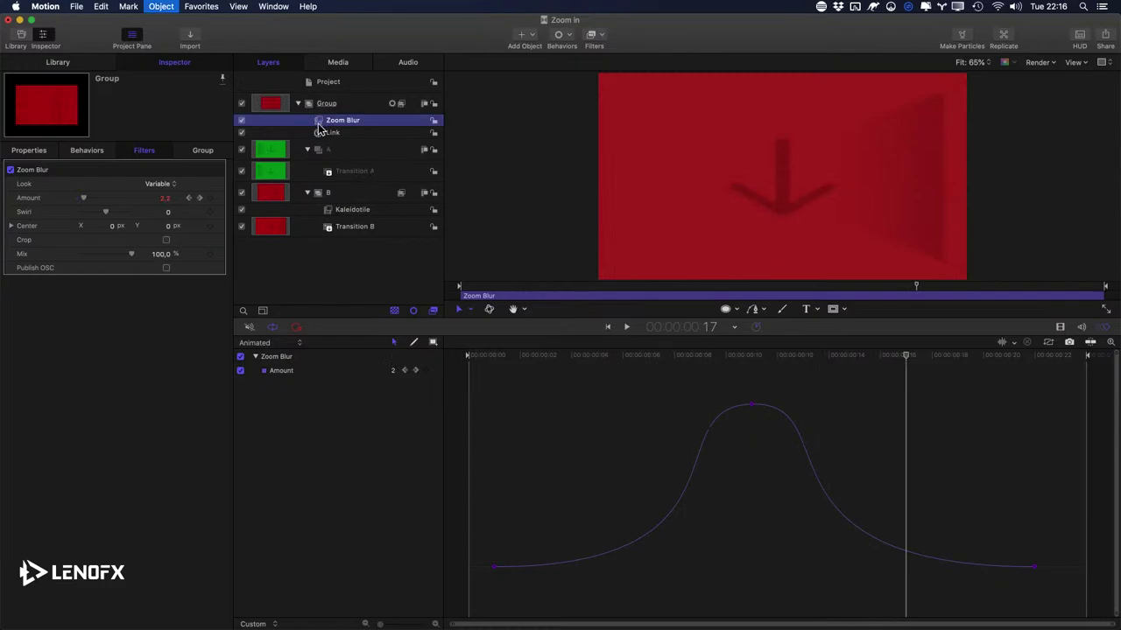
Step: Switch to Final Cut Pro and place the Zoom in transition from LenoFX Live Training between the last two clips
key("super+Tab")
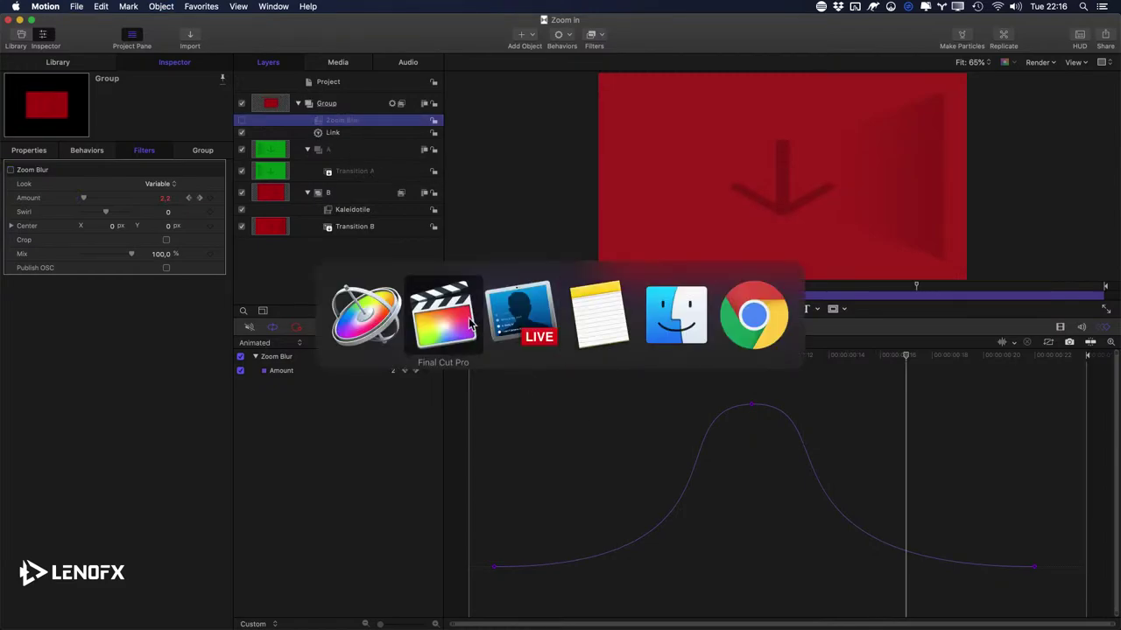
left_click(431, 308)
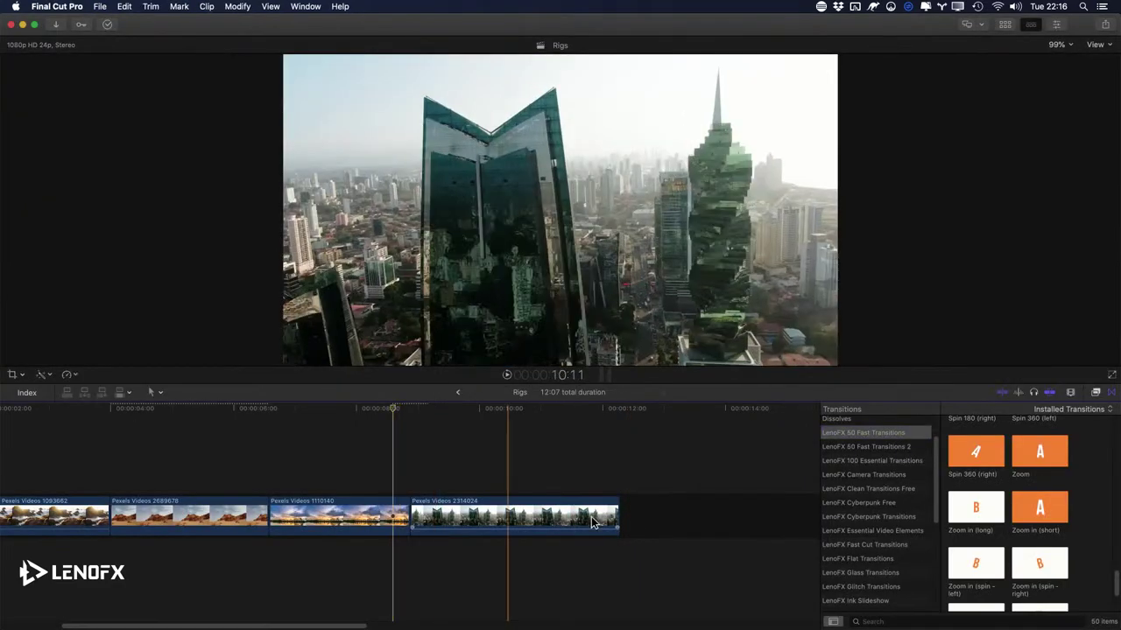
scroll(875, 573, "down", 5)
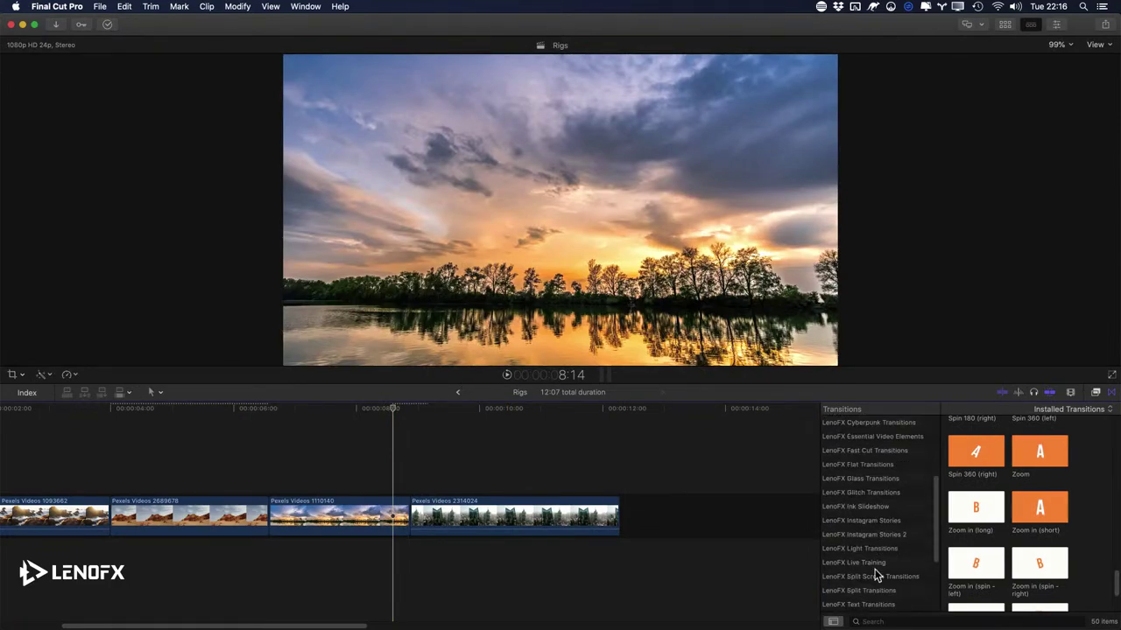
left_click(867, 522)
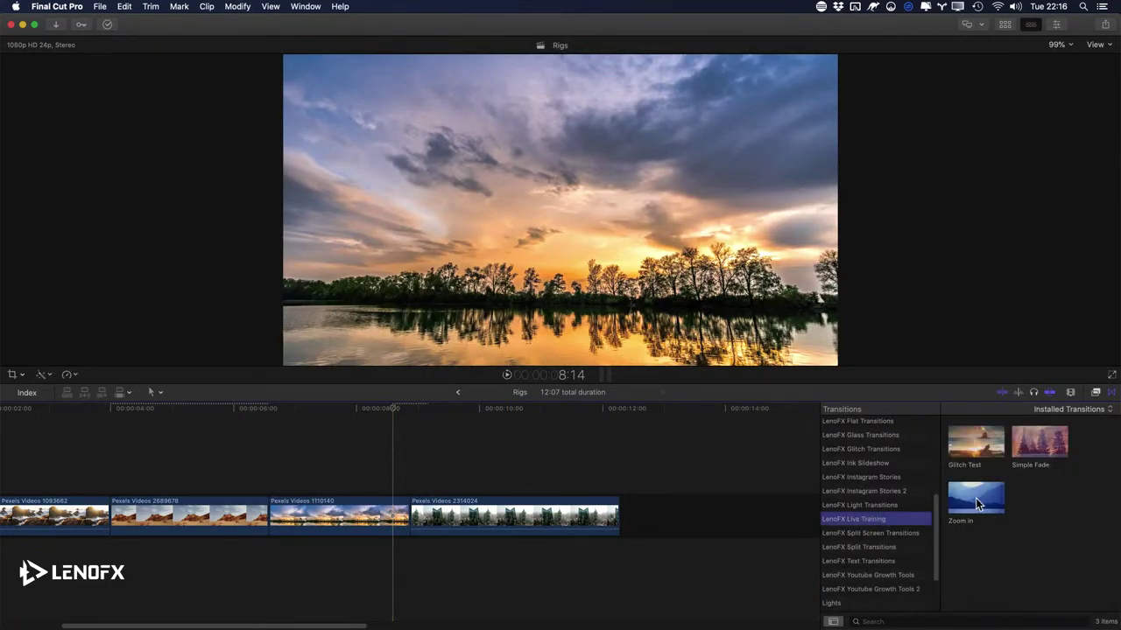
left_click_drag(979, 506, 410, 516)
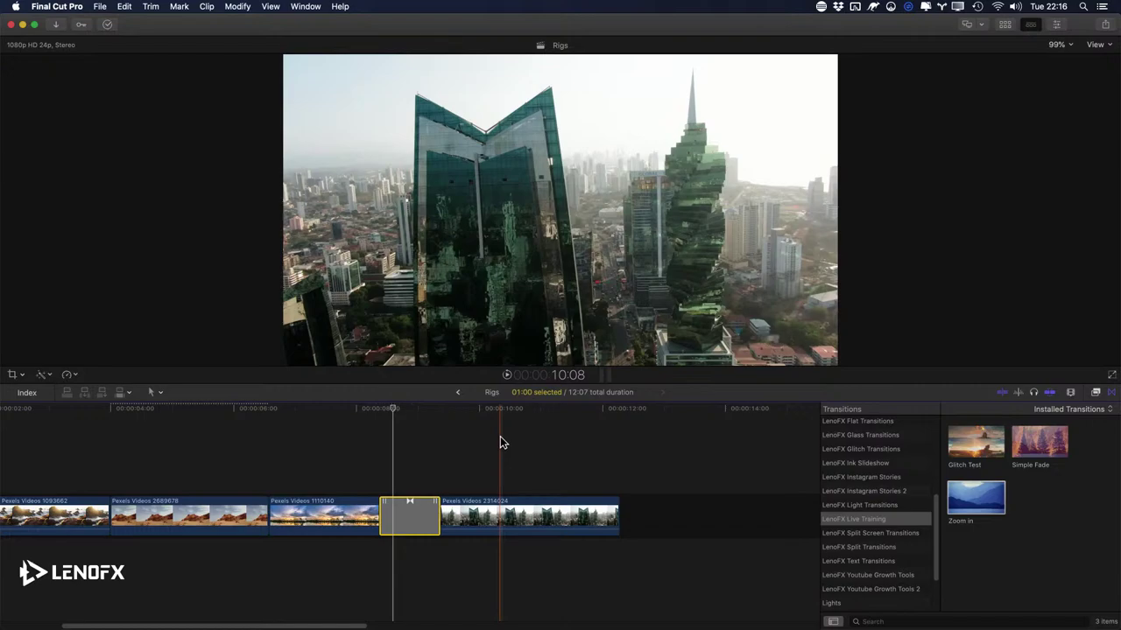
Step: Play the Zoom in transition several times and step back through its middle frames
key("space")
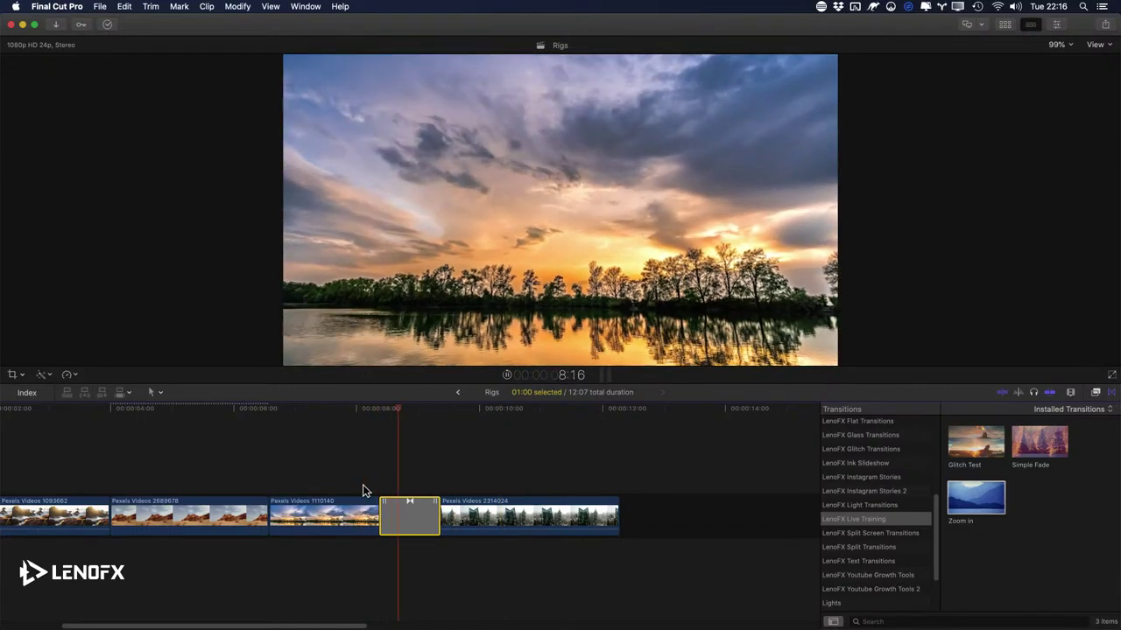
left_click(367, 489)
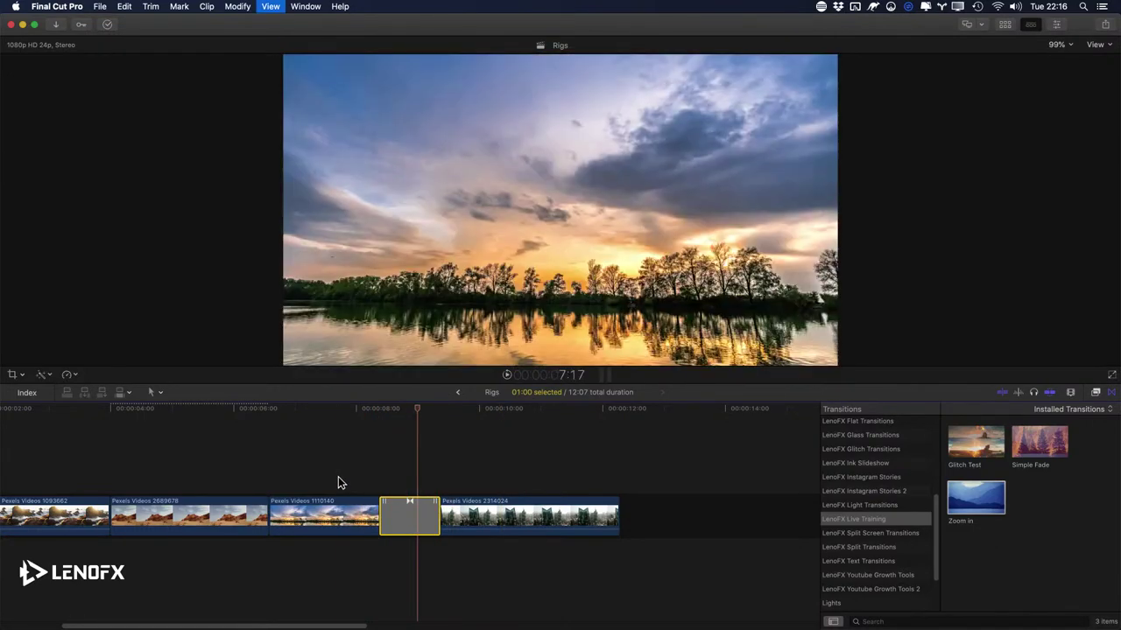
left_click(339, 472)
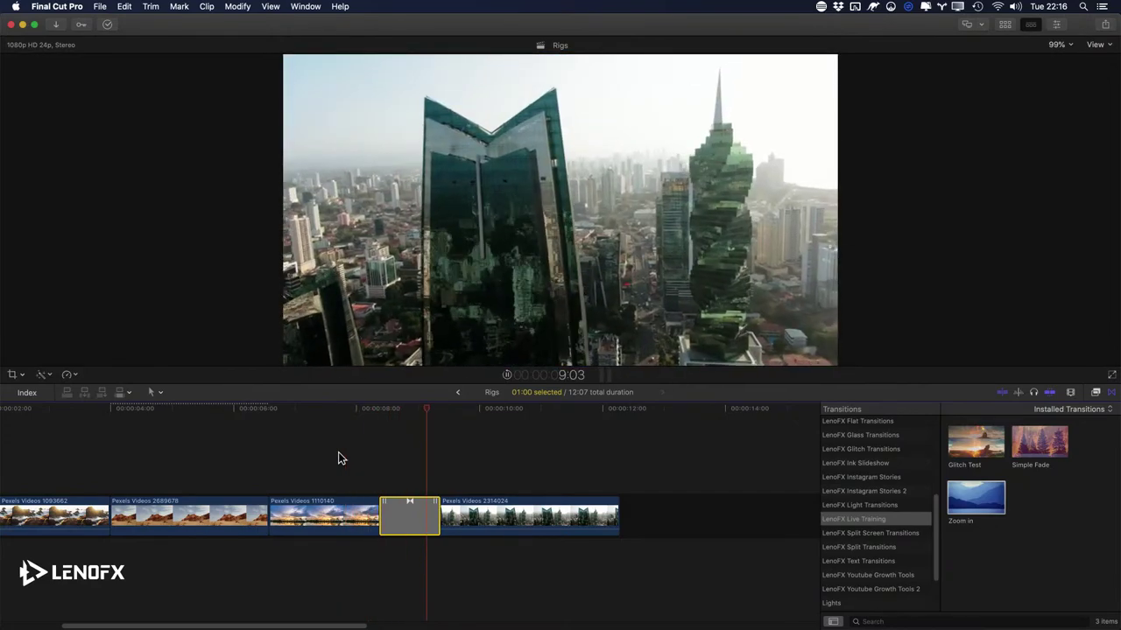
key("space")
key("space")
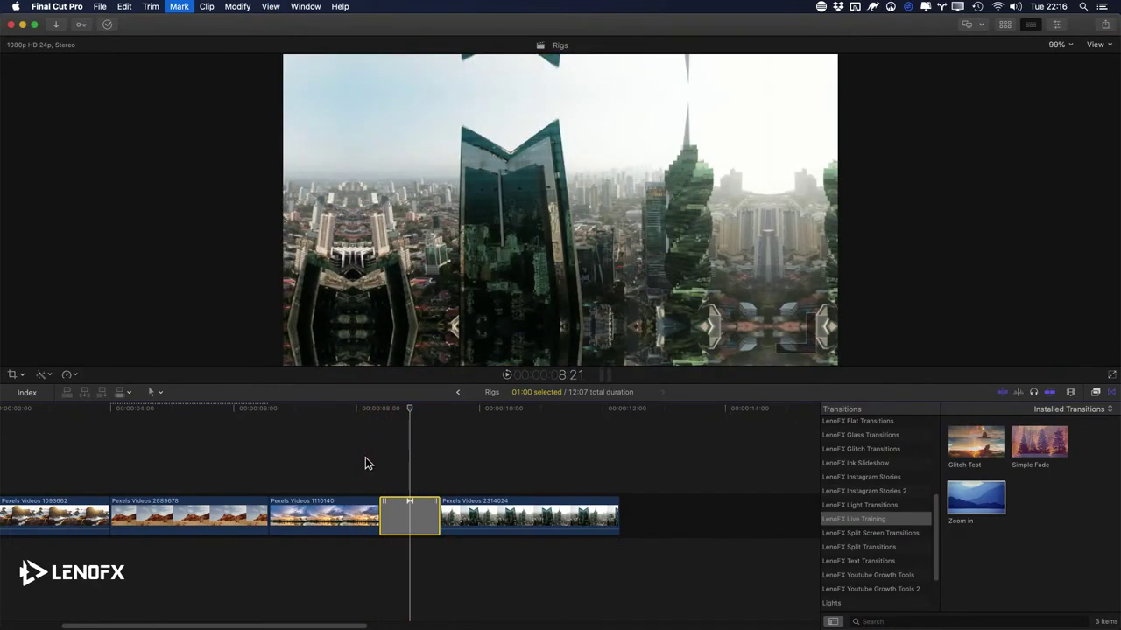
key("Left")
key("Left")
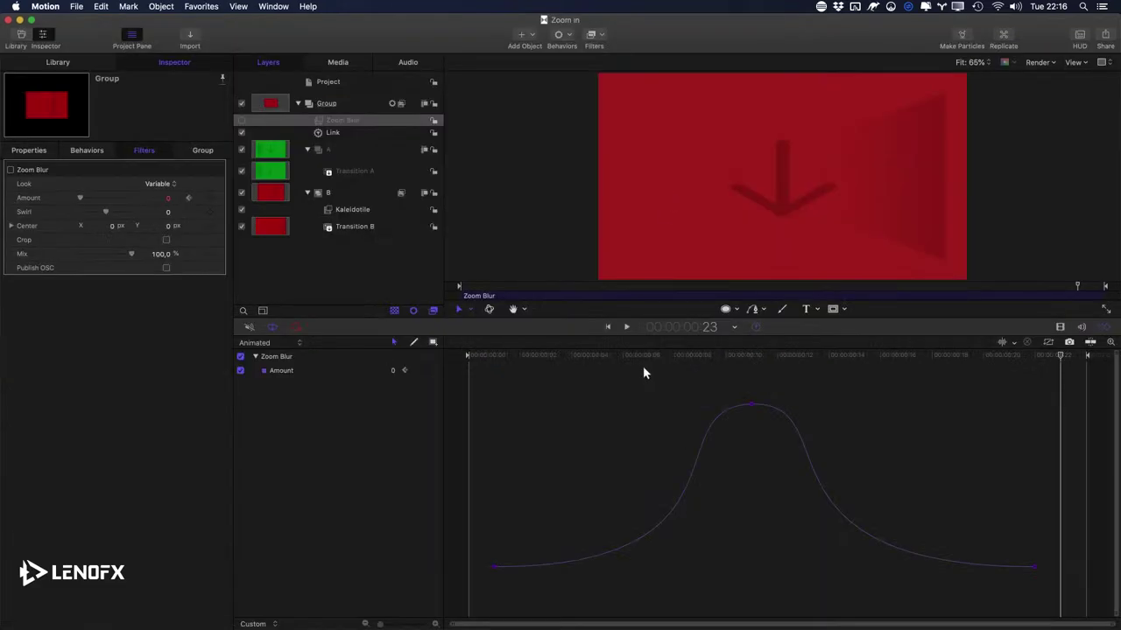
Step: Turn on Motion Blur rendering for the canvas and scrub to frame 11 of the transition
key("Home")
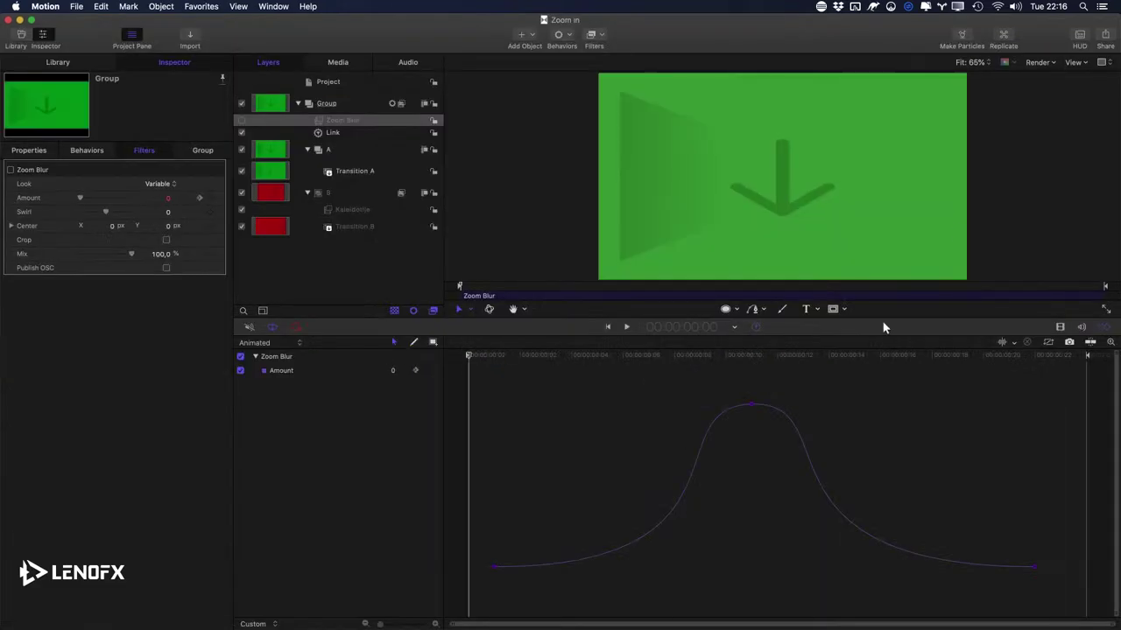
left_click(1048, 64)
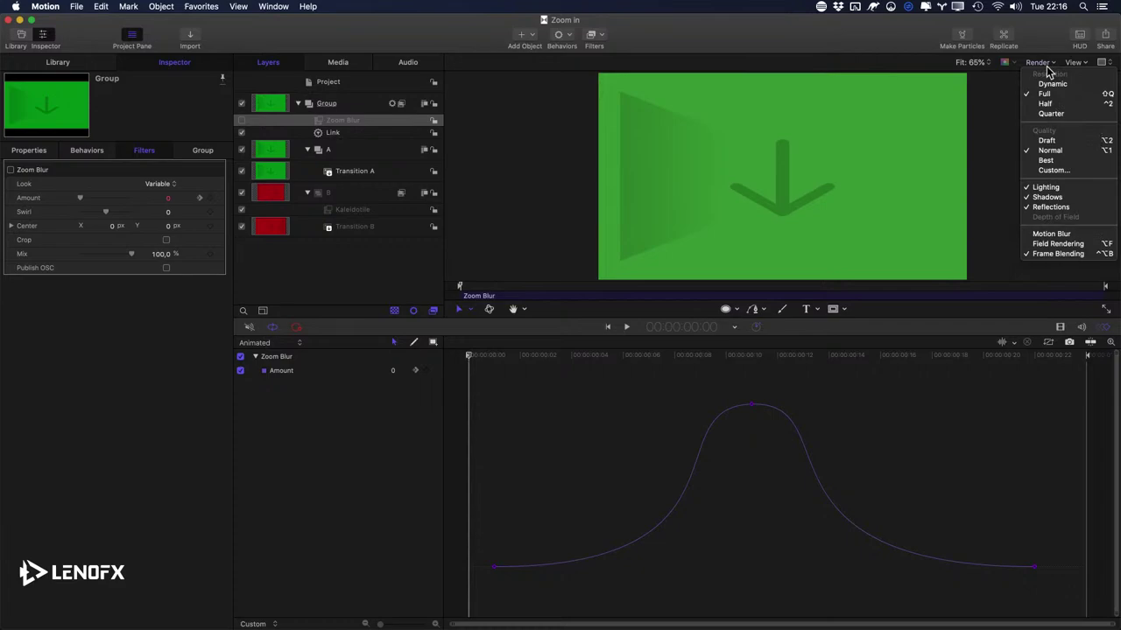
left_click(1049, 234)
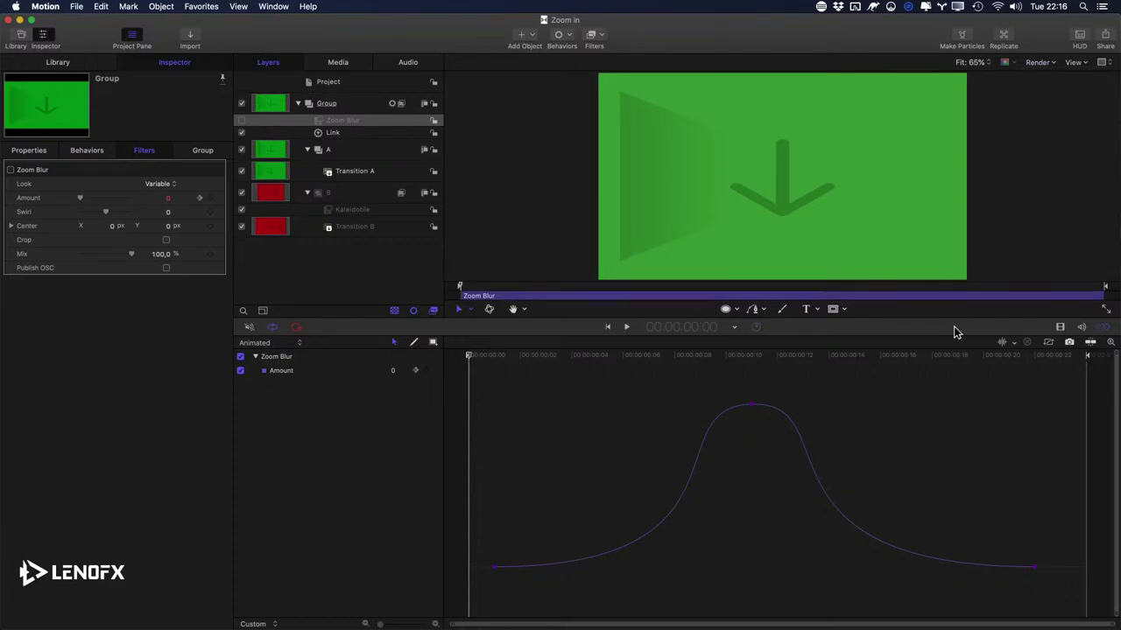
left_click_drag(823, 362, 757, 390)
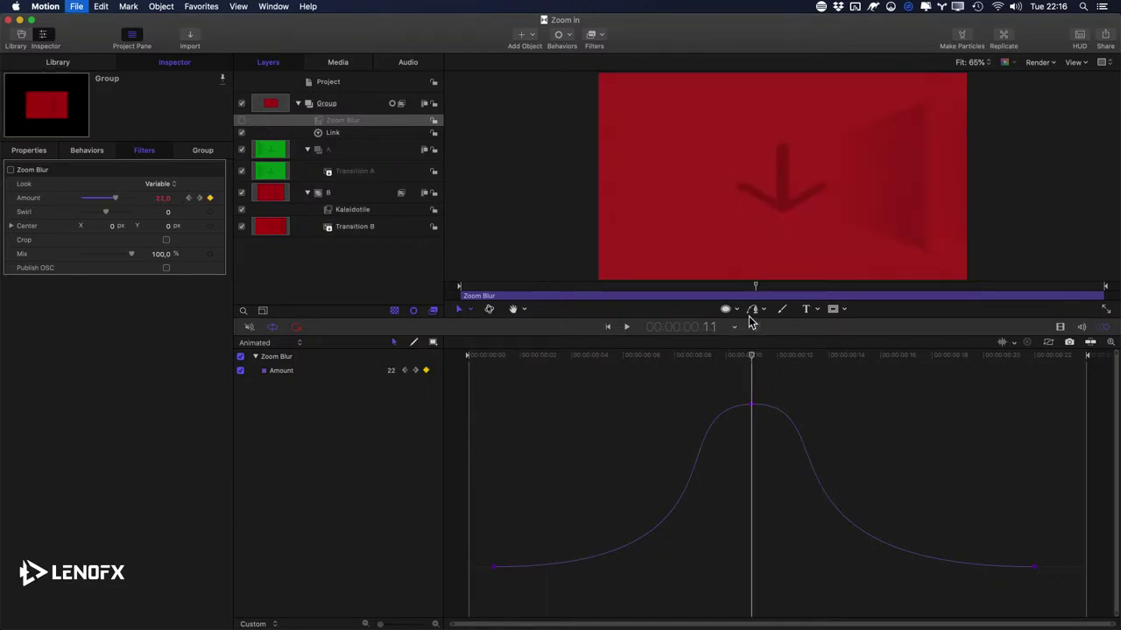
Step: Switch to Final Cut Pro and add the Zoom in transition between the last two clips with a one-second duration
key("super+Tab")
key("super+Tab")
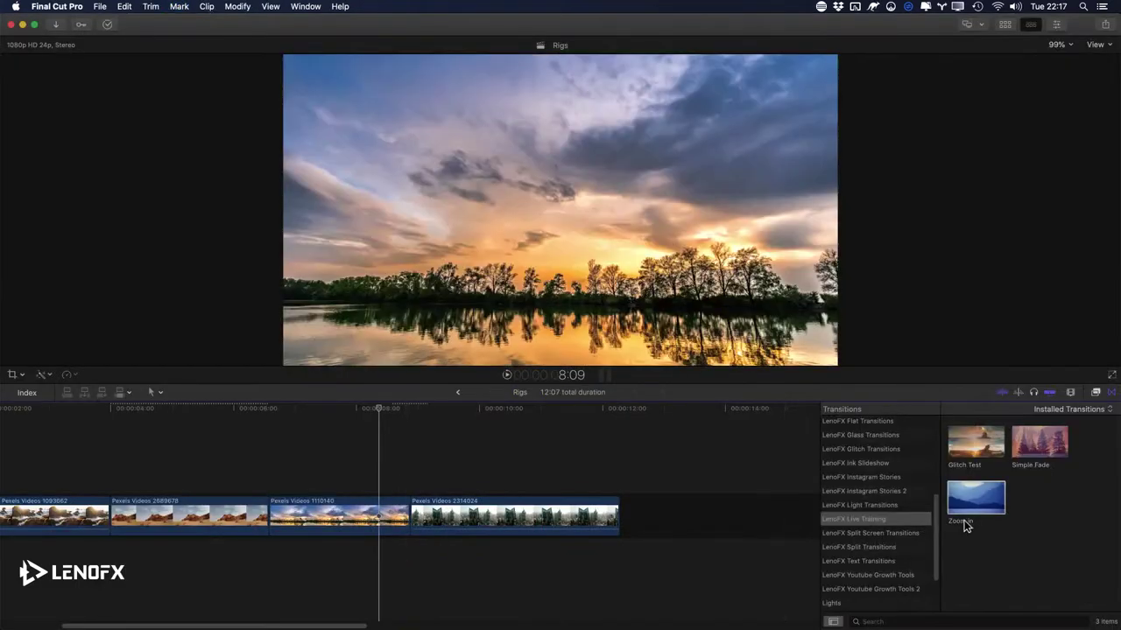
left_click_drag(968, 515, 404, 521)
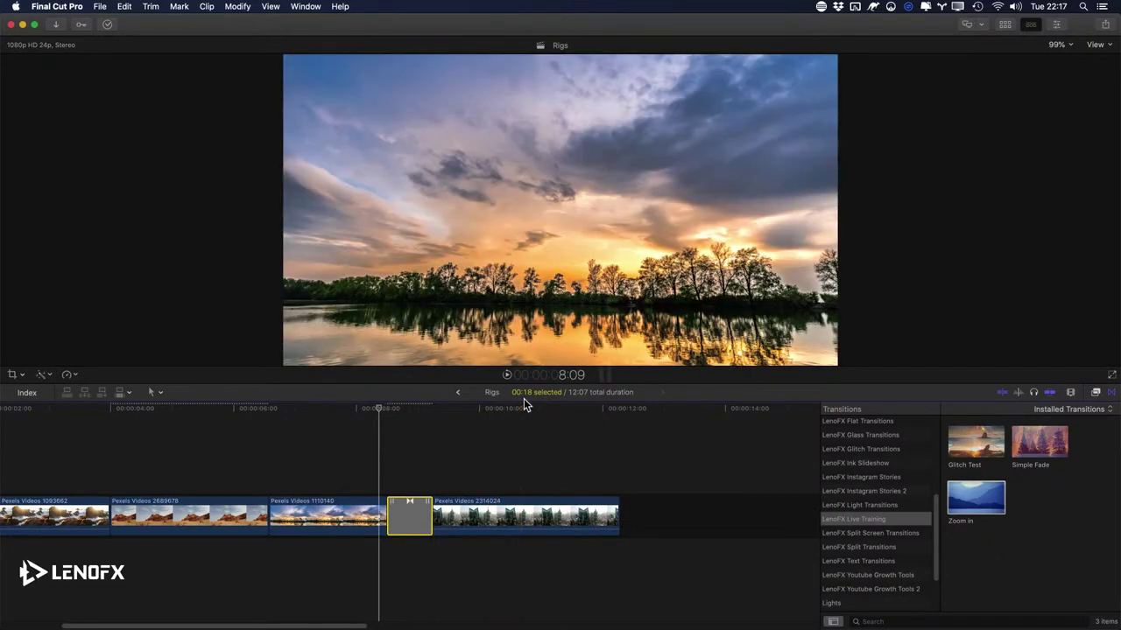
key("ctrl+r")
type("100")
key("Return")
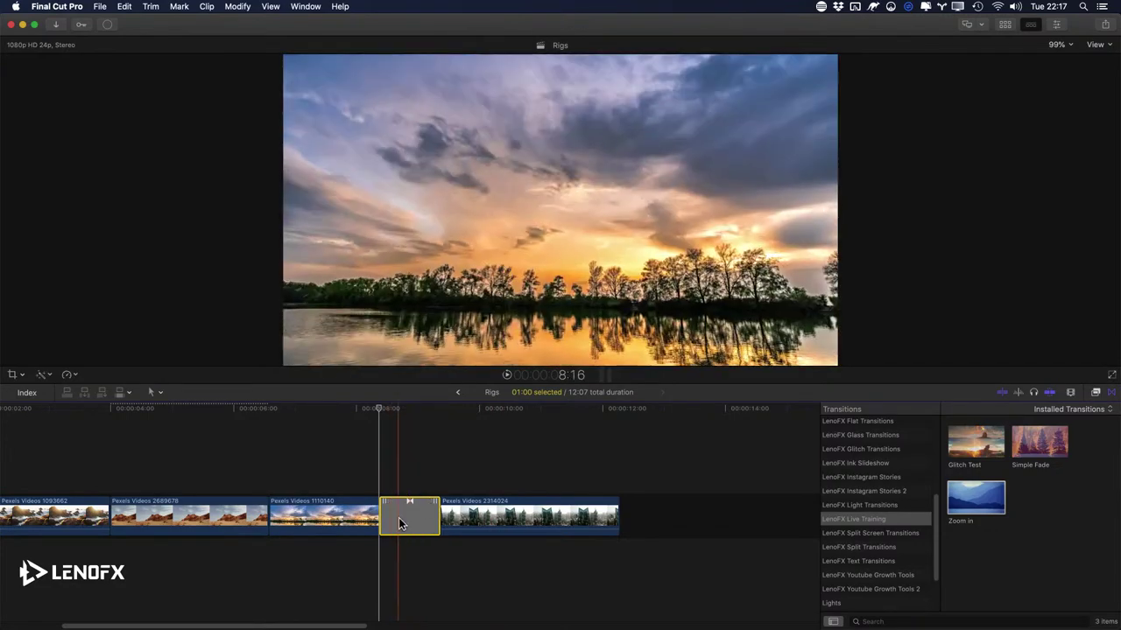
Step: Move the Zoom in transition to the cut between the desert and sunset clips and play it
left_click_drag(411, 522, 259, 522)
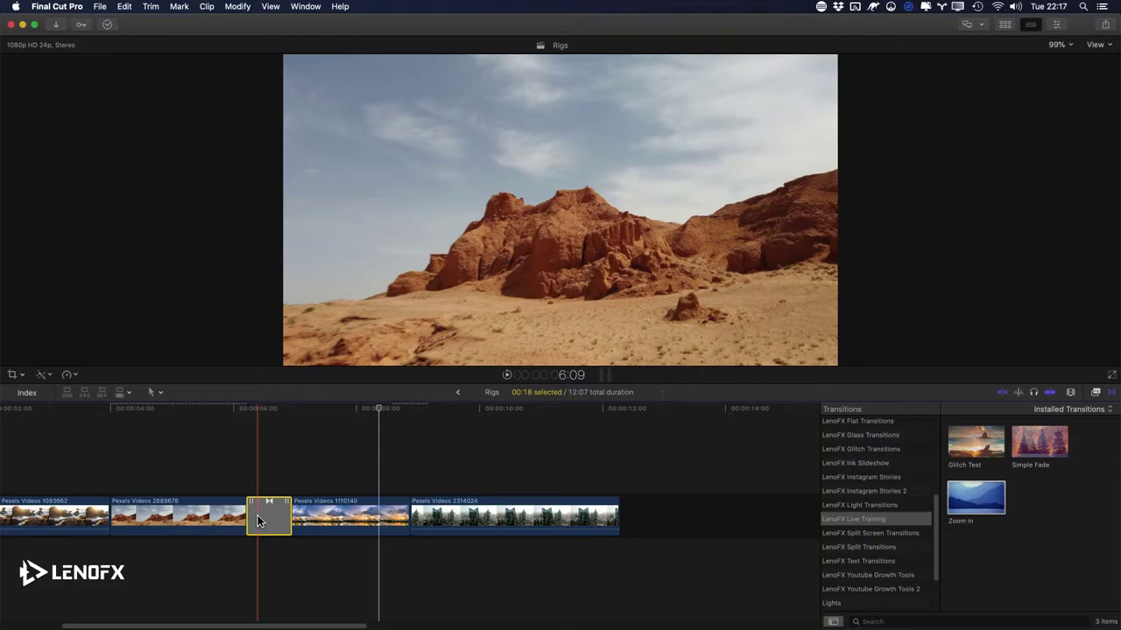
key("space")
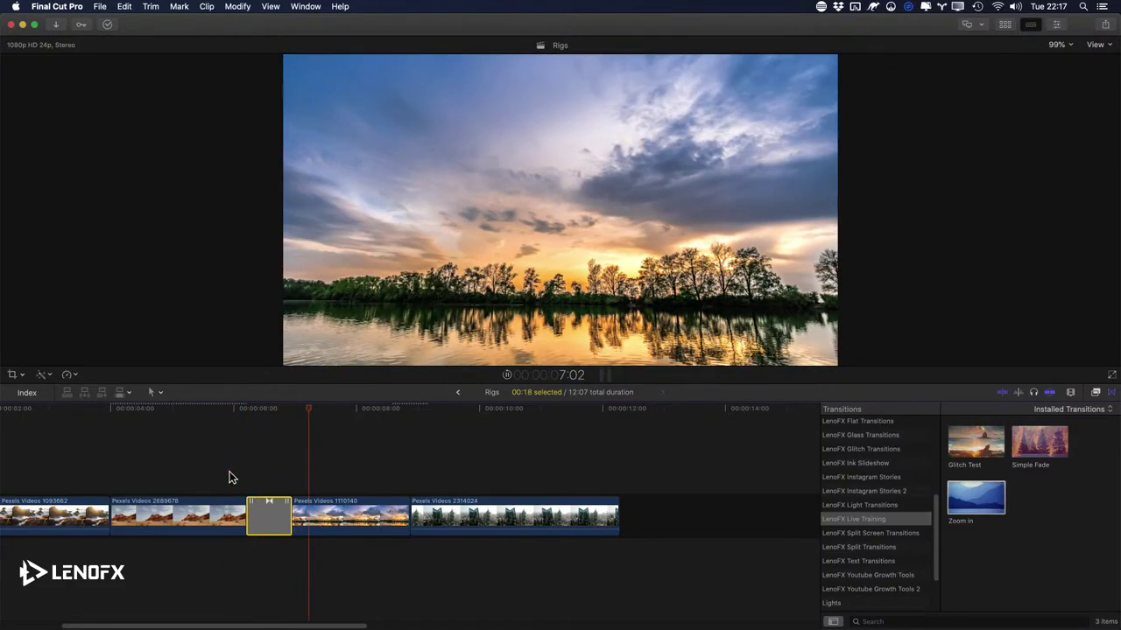
key("slash")
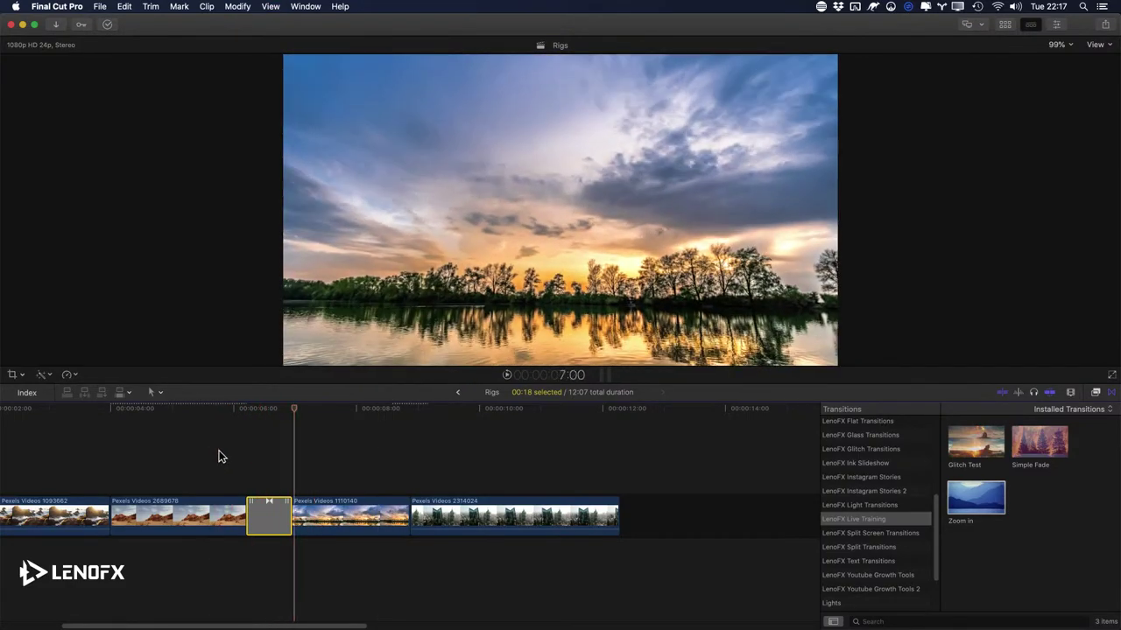
Step: Step frame by frame back and forth through the middle of the transition to examine the blur and the clip change
key("Left")
key("Left")
key("Left")
key("Left")
key("Left")
key("Left")
key("Left")
key("Left")
key("Left")
key("Left")
key("Left")
key("Left")
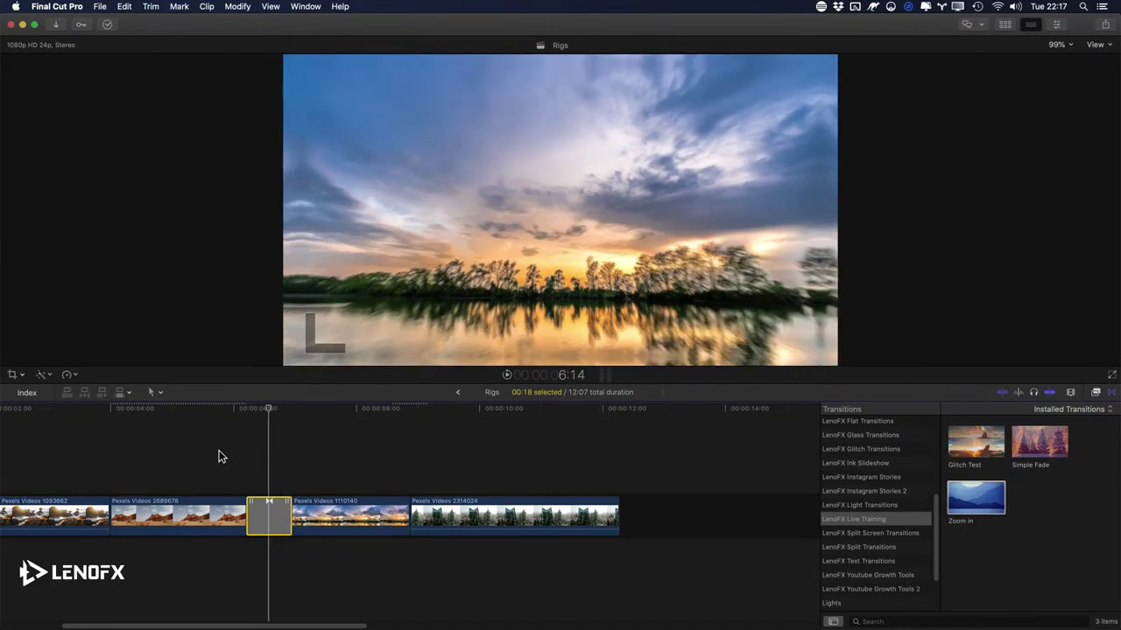
key("Right")
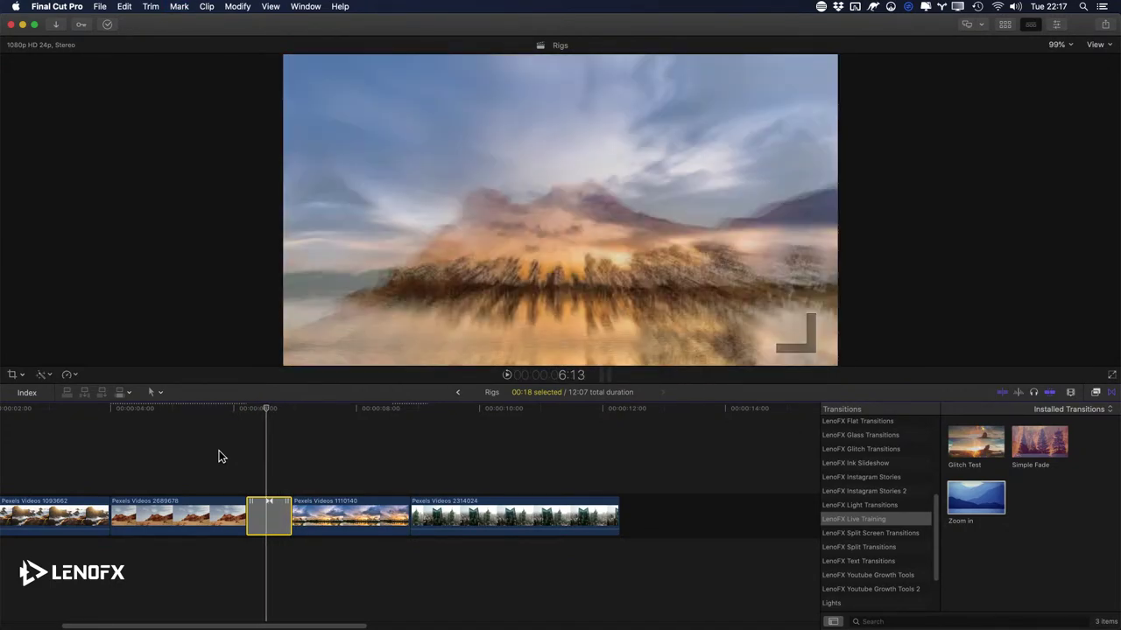
key("Right")
key("Right")
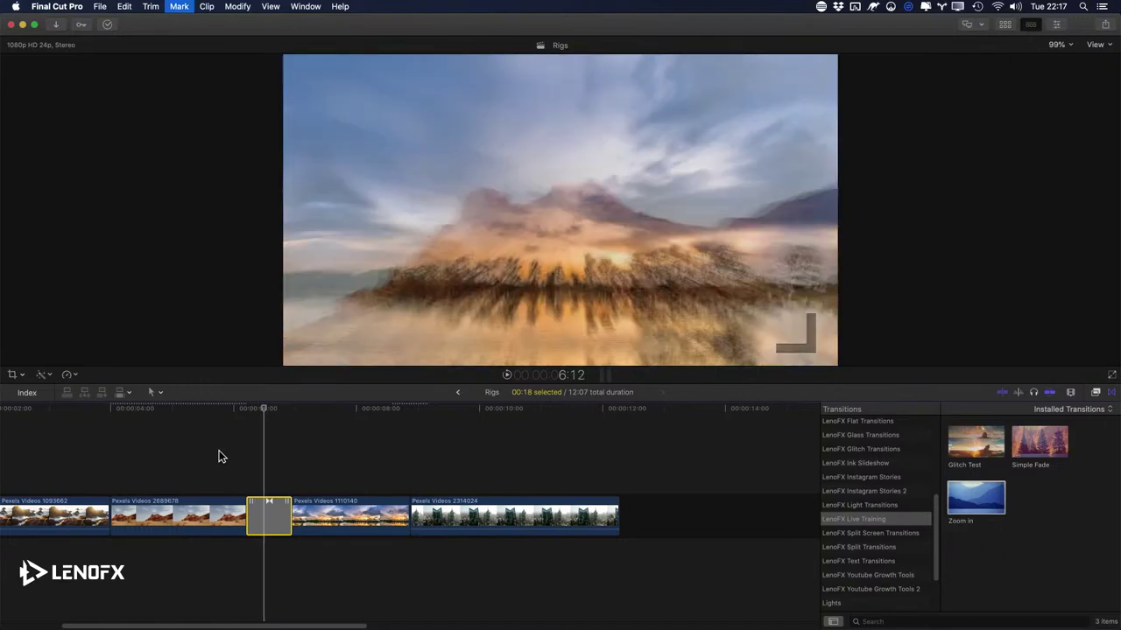
key("Left")
key("Left")
key("Left")
key("Left")
key("Left")
key("Right")
key("Right")
key("Right")
key("Right")
key("Right")
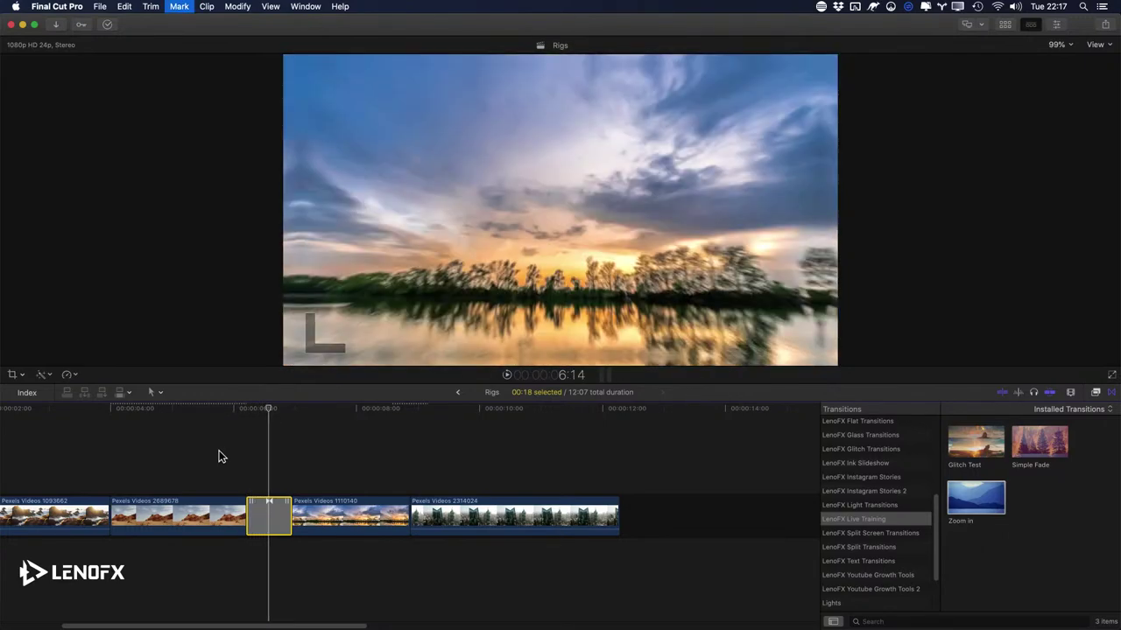
key("Left")
key("Left")
key("Left")
key("Right")
key("Right")
key("Right")
key("Left")
key("Left")
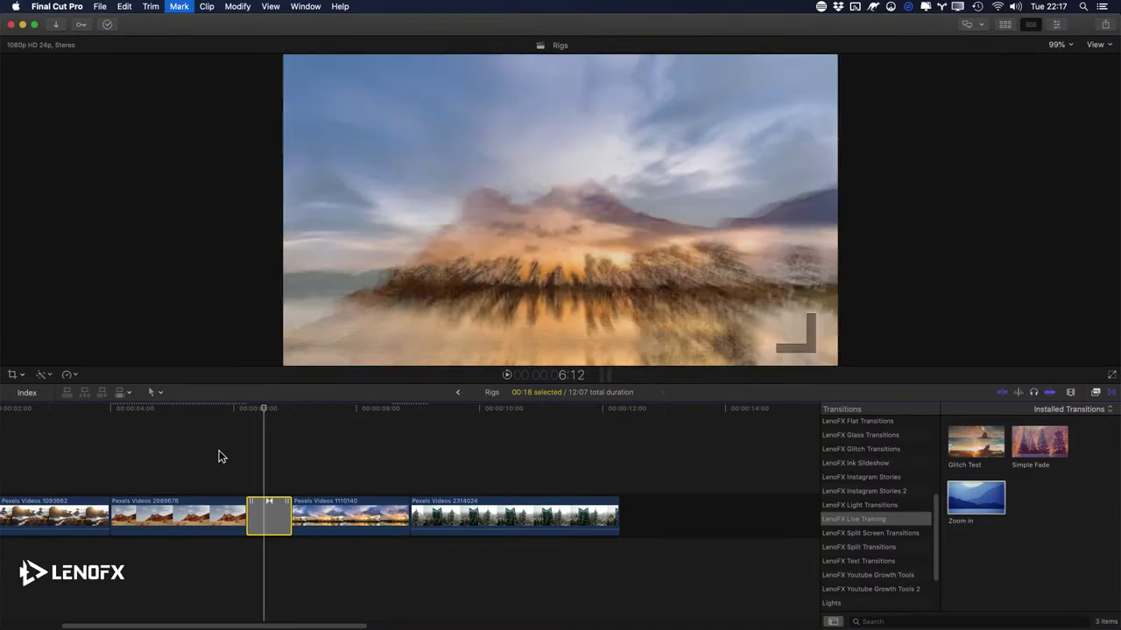
key("Left")
Step: Replay the transition between the desert and sunset clips from just before it
key("Up")
key("space")
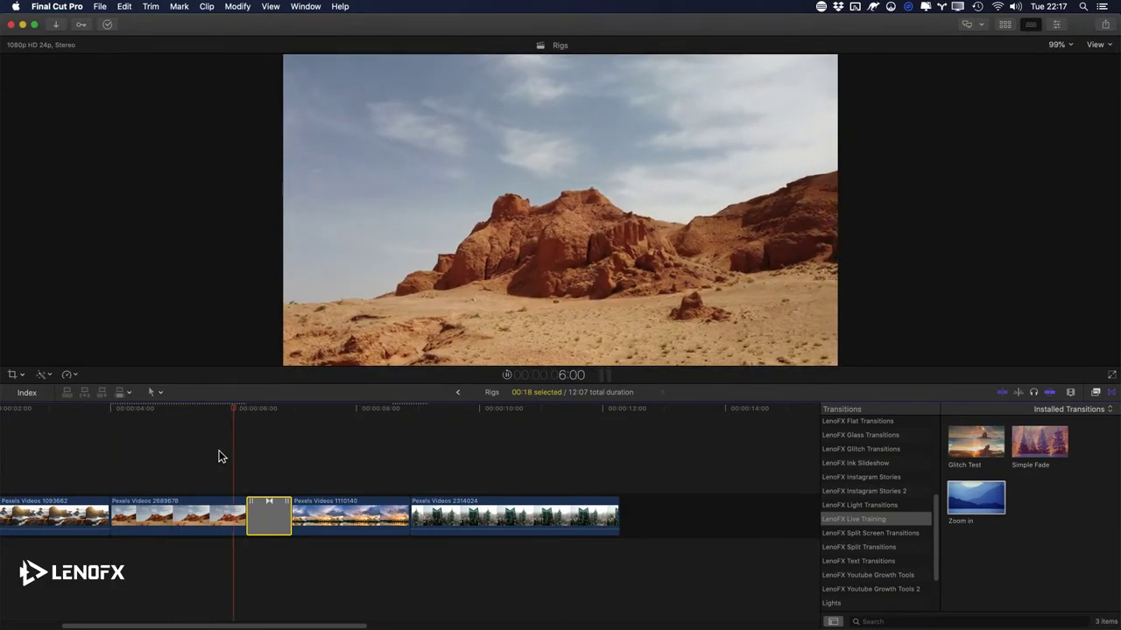
left_click(245, 462)
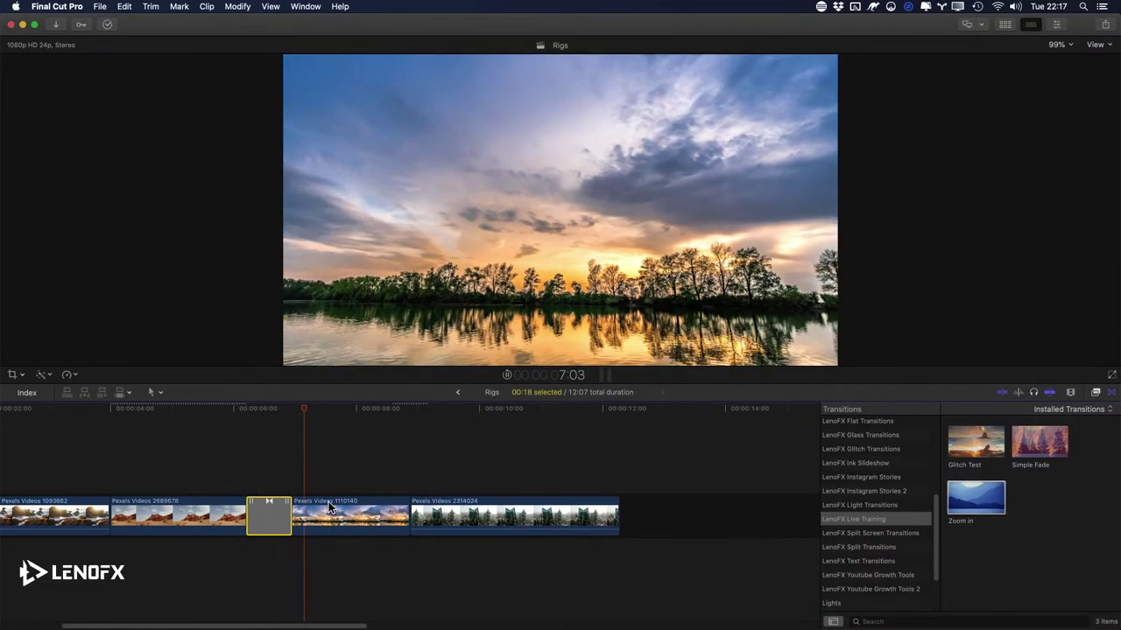
left_click(257, 475)
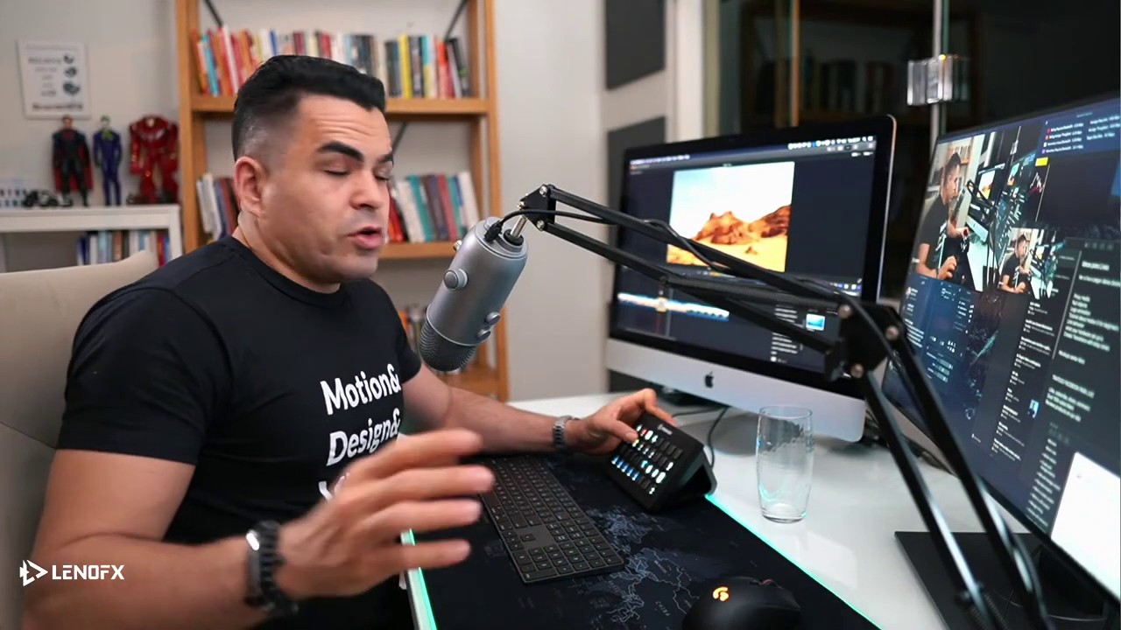